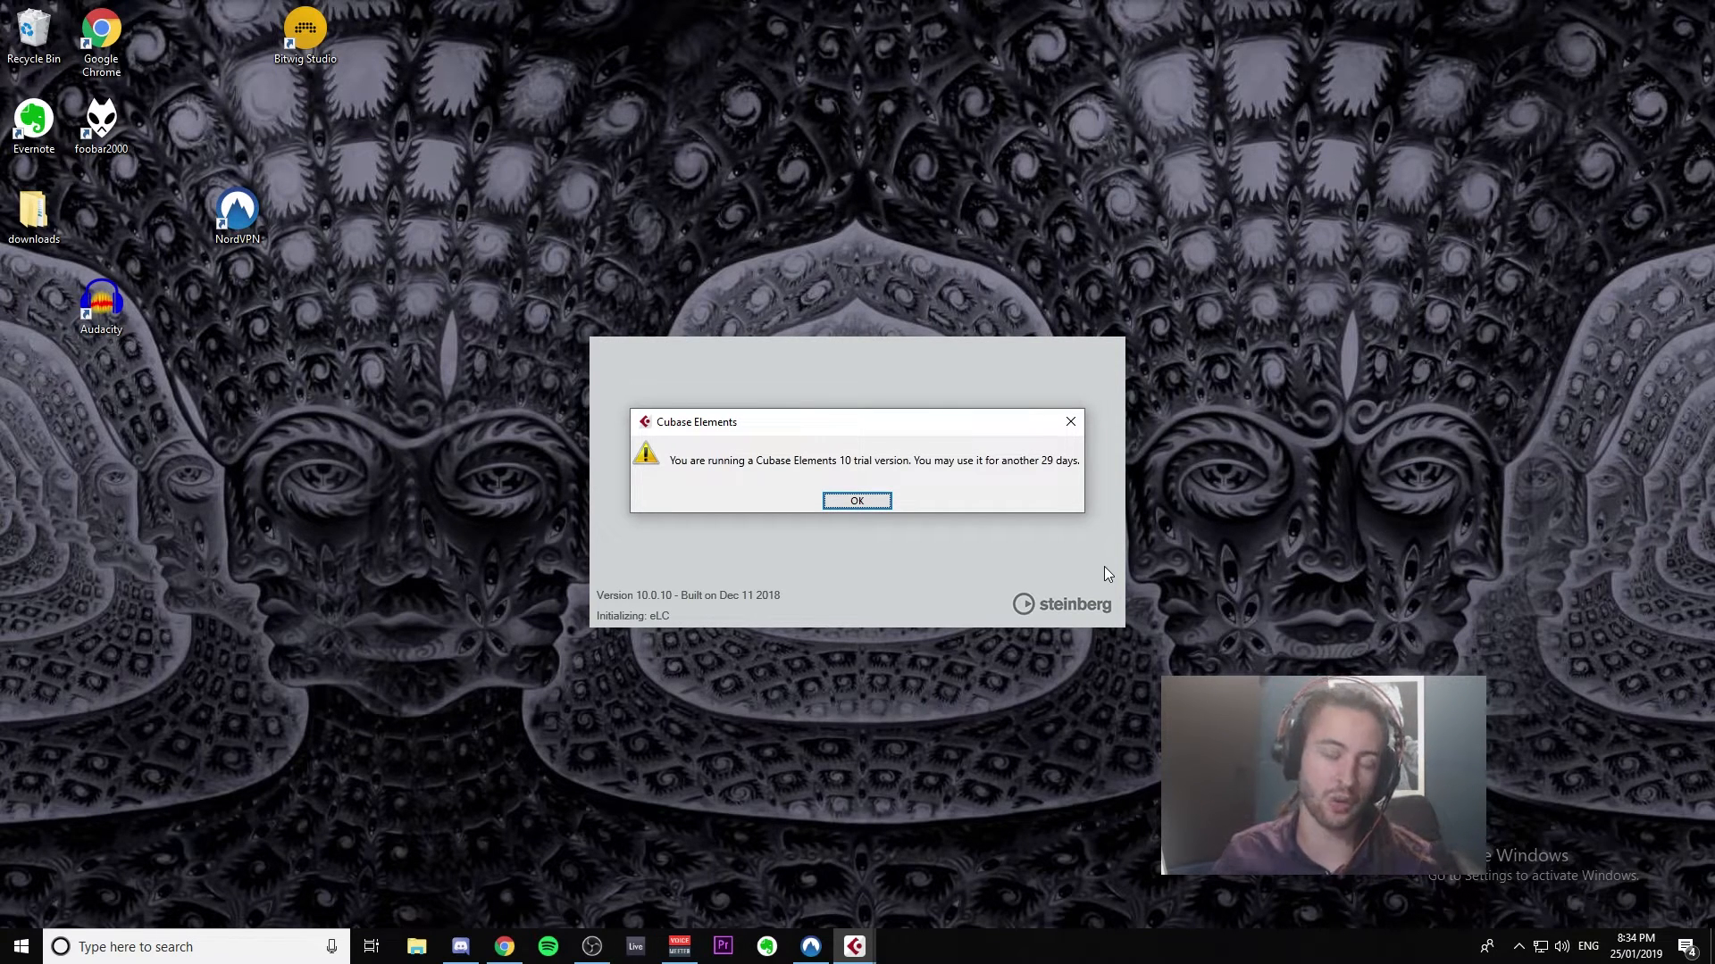
Step: Dismiss the trial version notice and create an empty project in the default location
left_click(871, 503)
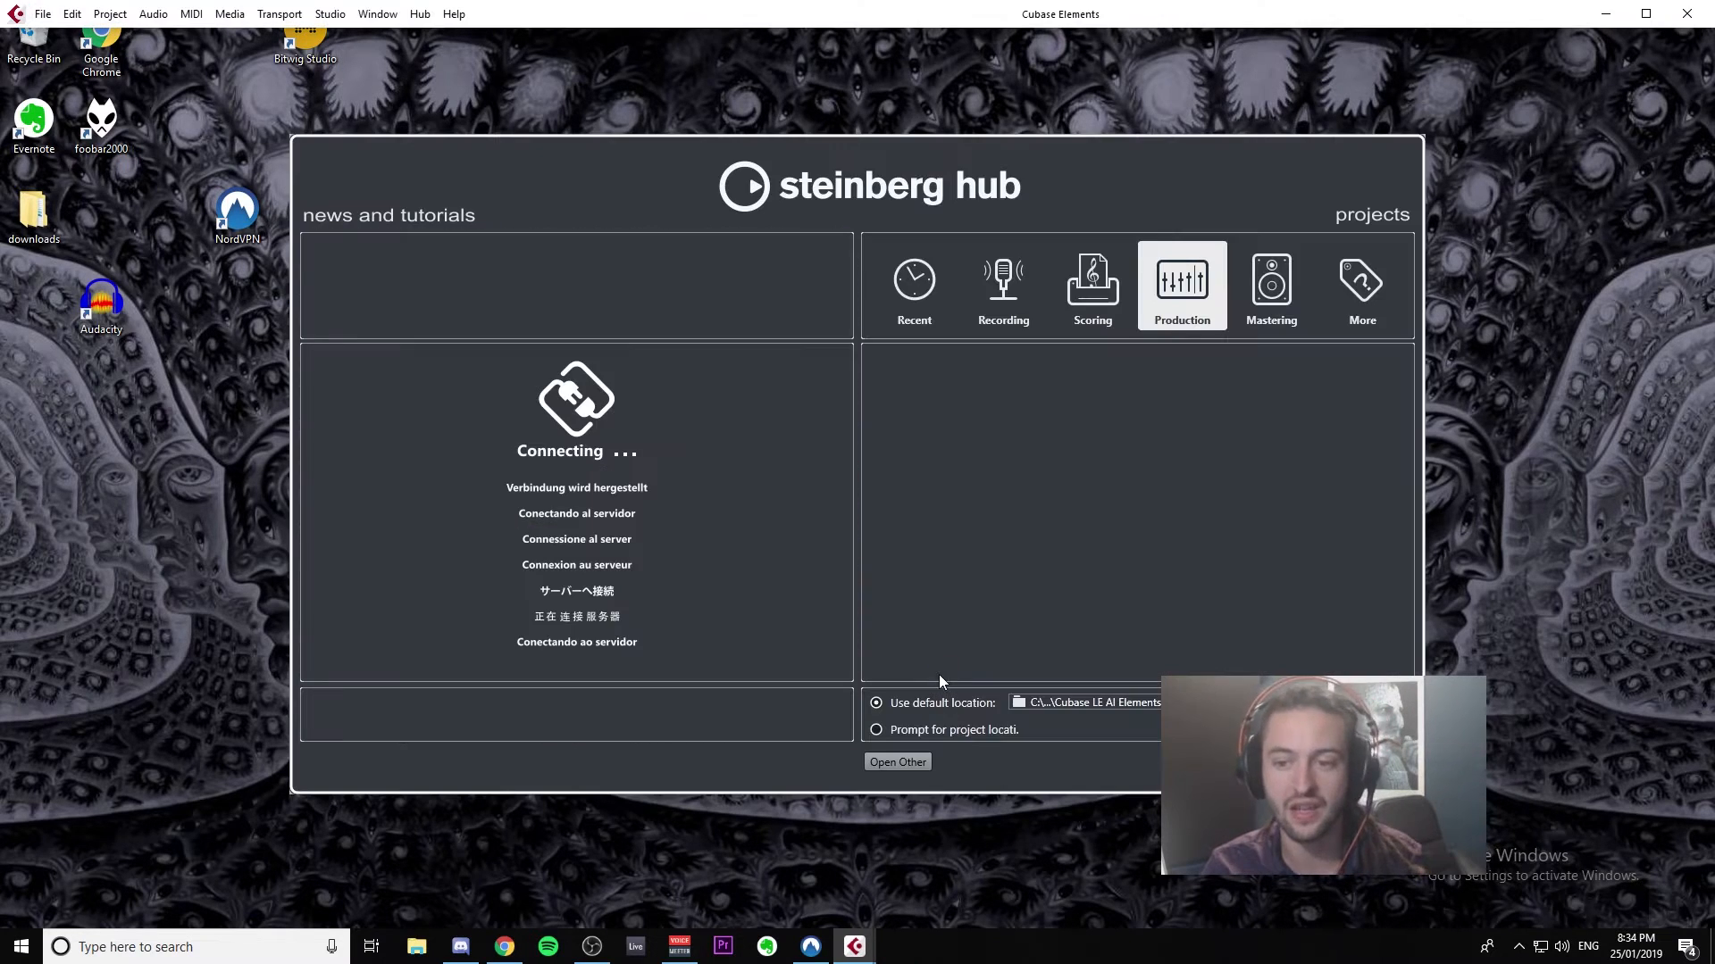
left_click(1372, 762)
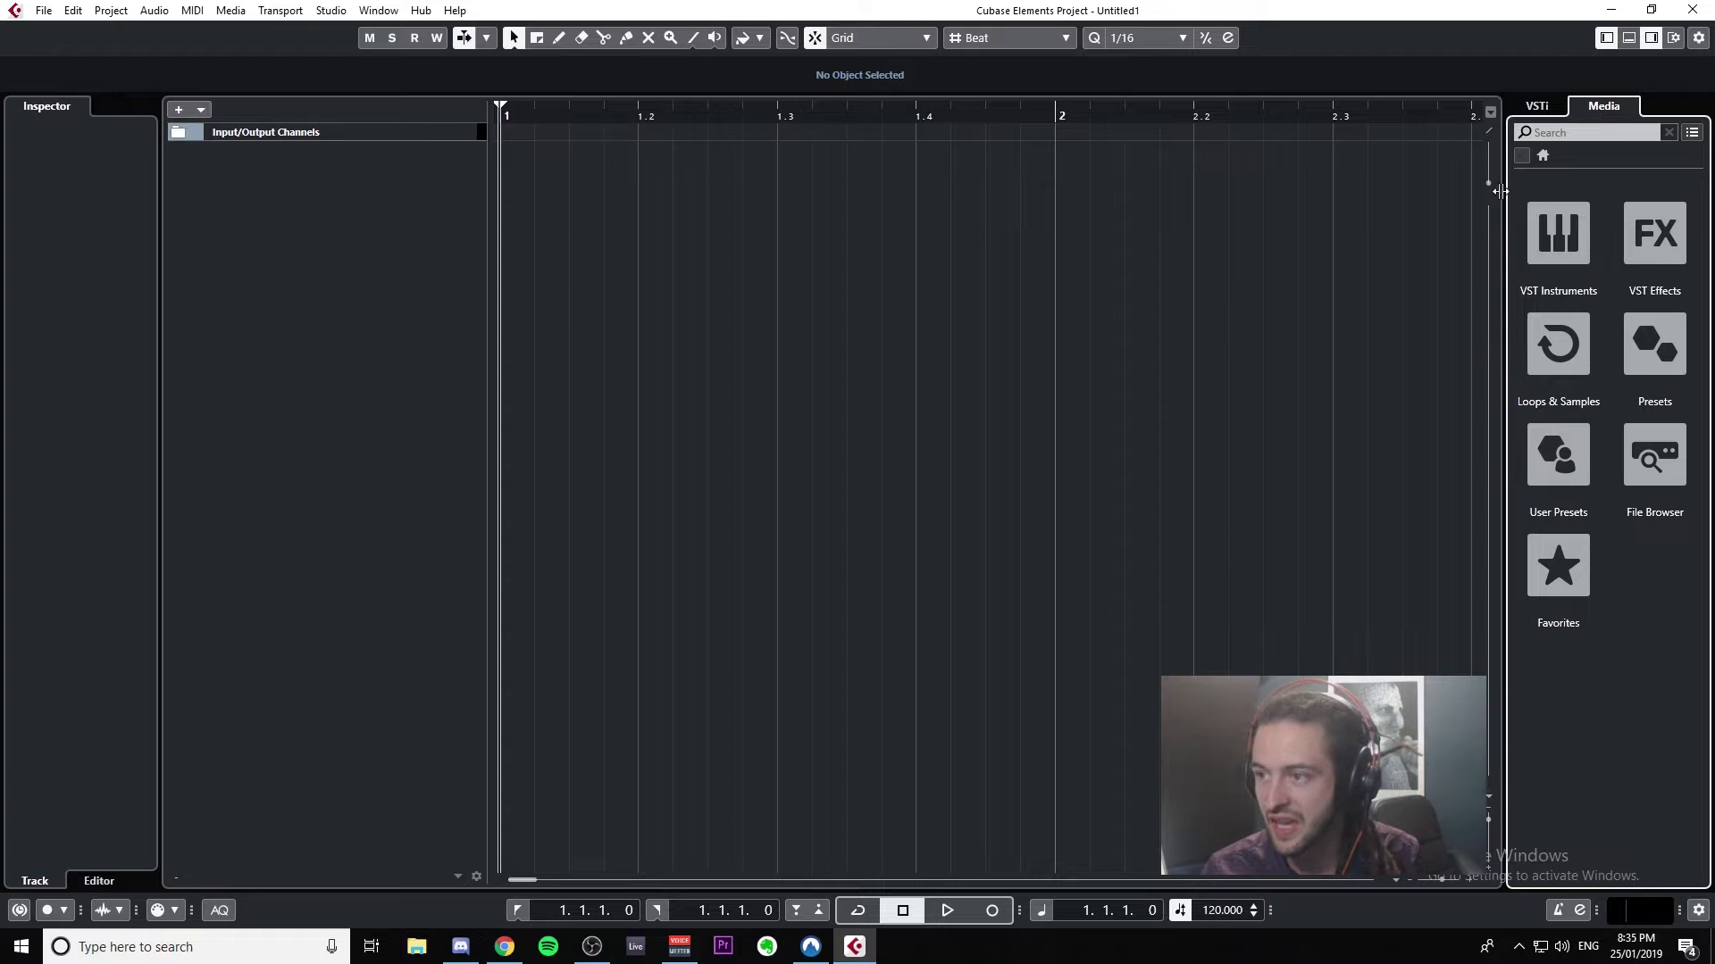
Step: Browse the VST Effects media to the MonoDelay presets and return to the VST instruments rack
left_click(1540, 108)
left_click(1594, 108)
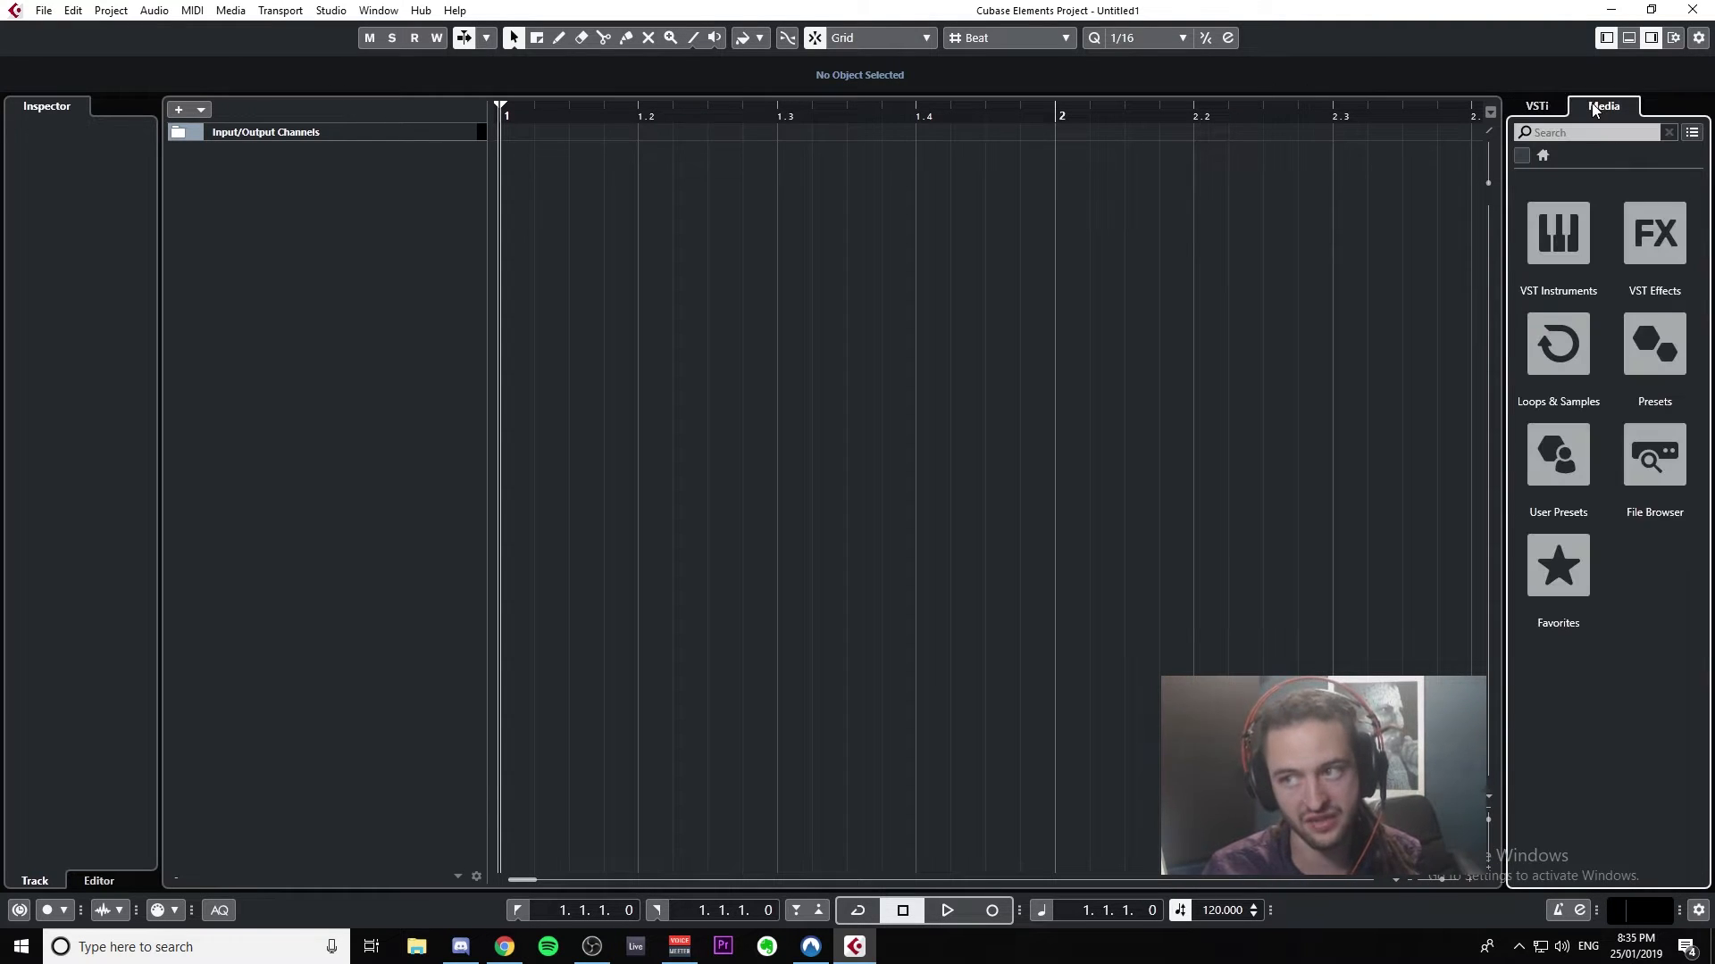
left_click(1654, 230)
left_click(1527, 210)
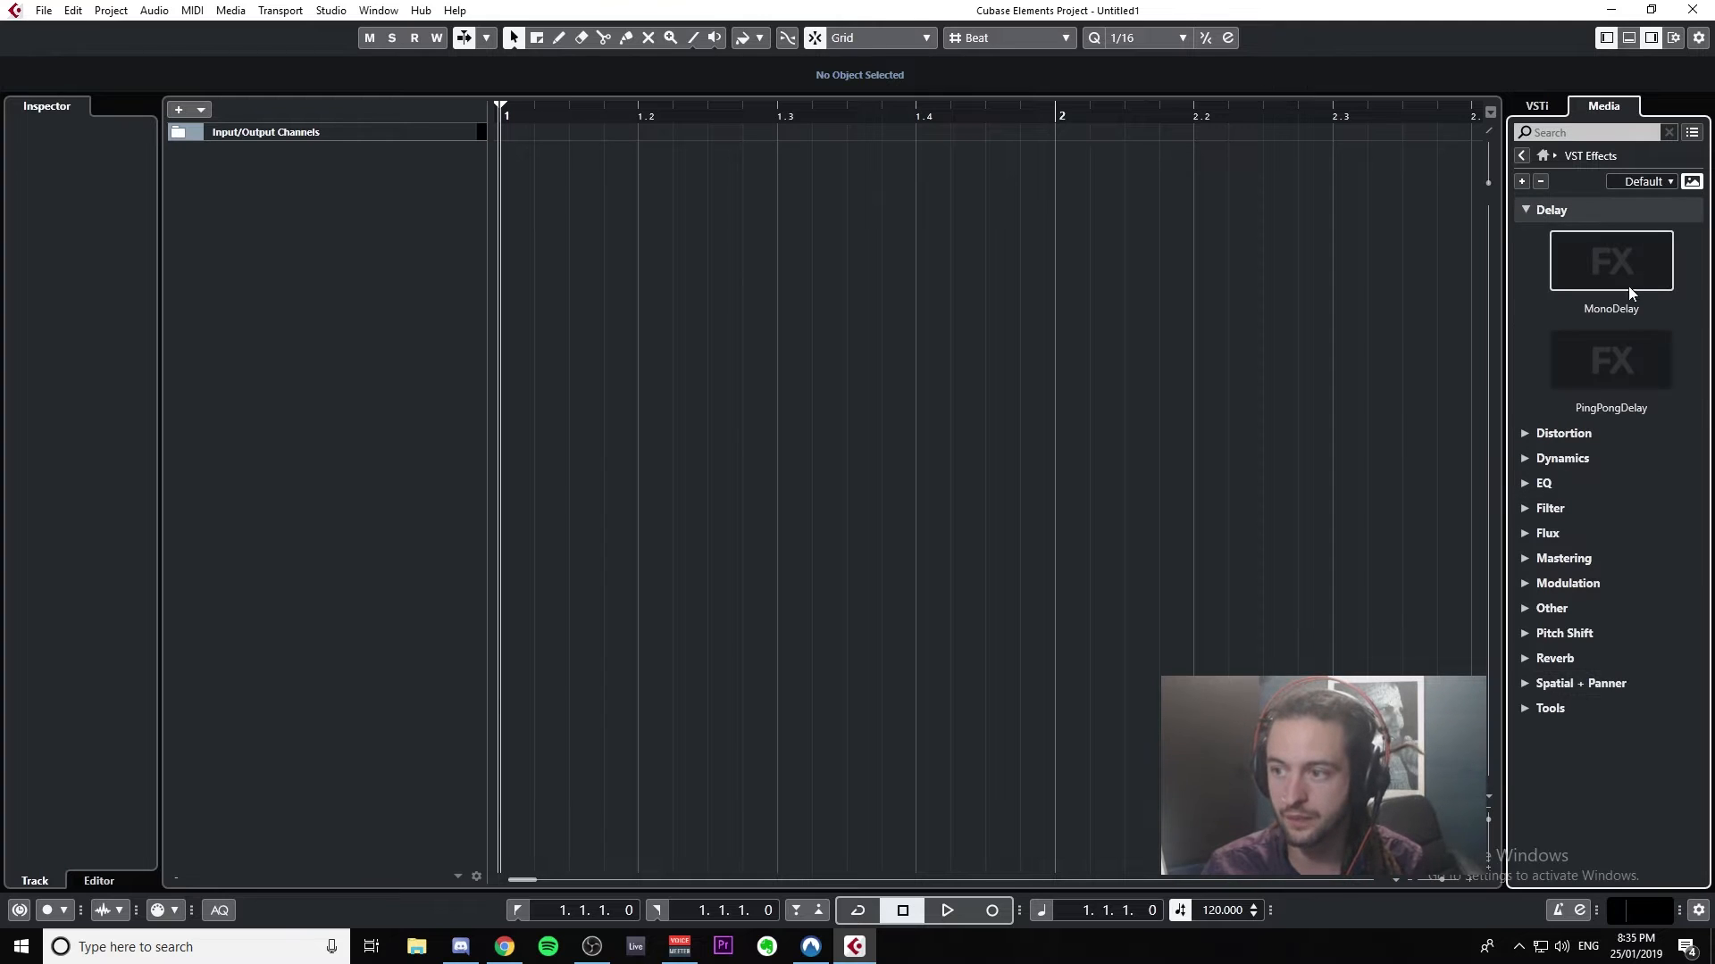
left_click(1648, 273)
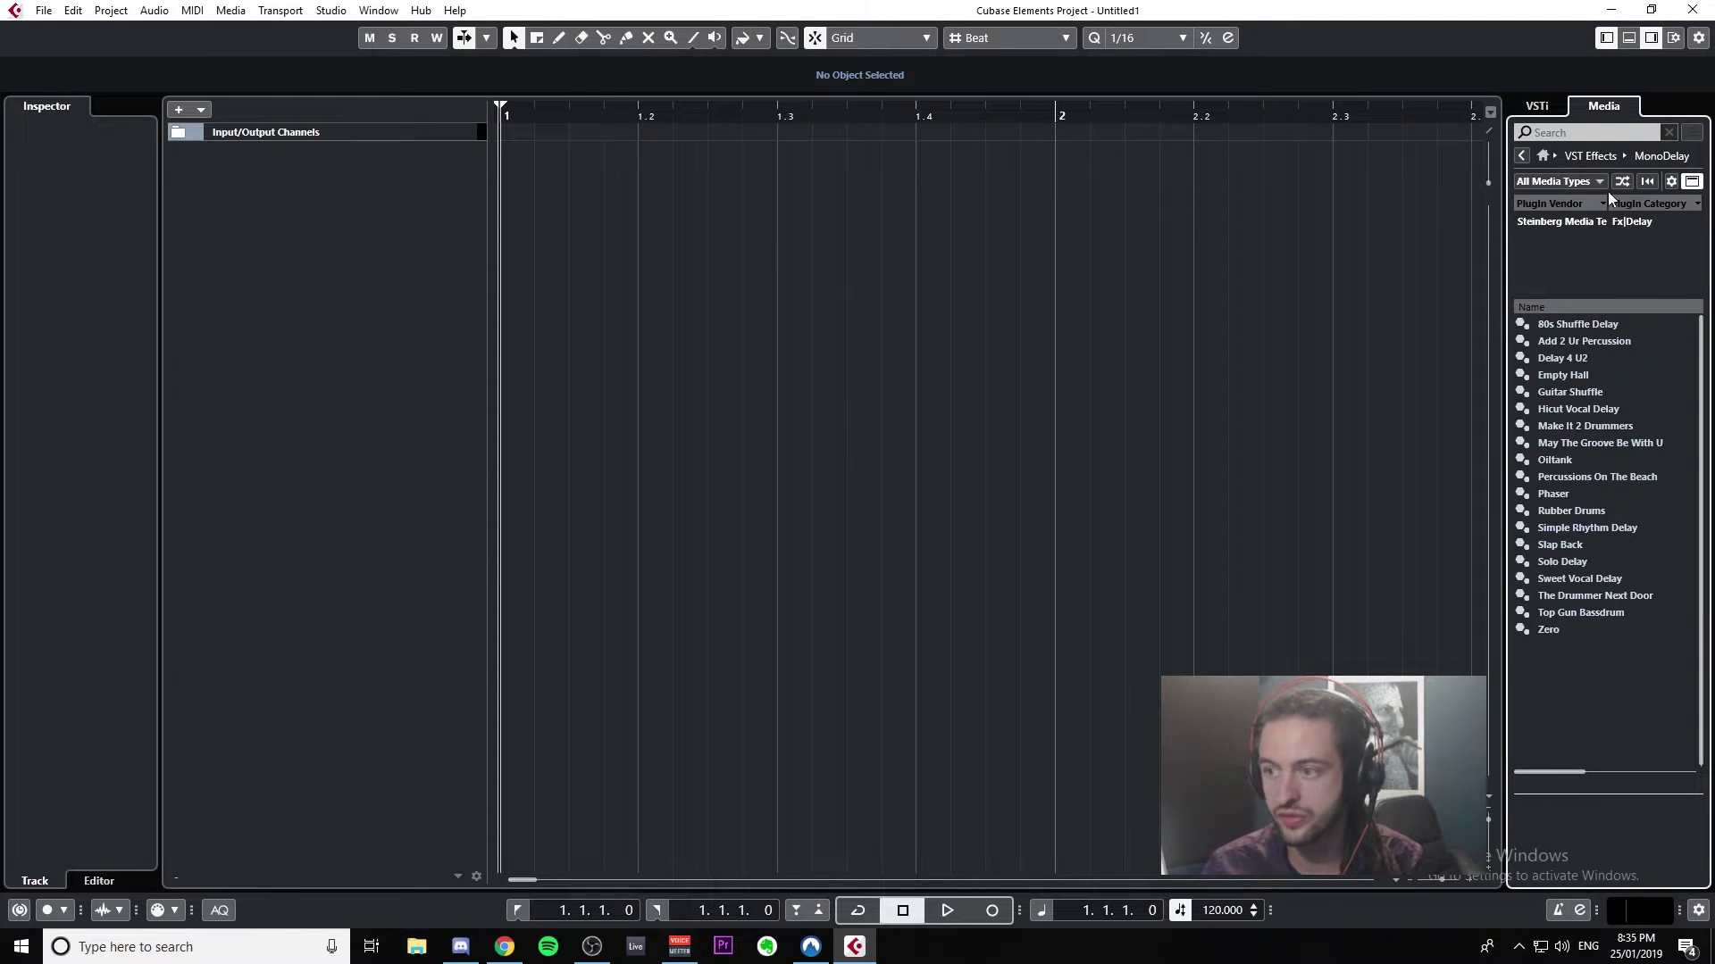
left_click(1548, 108)
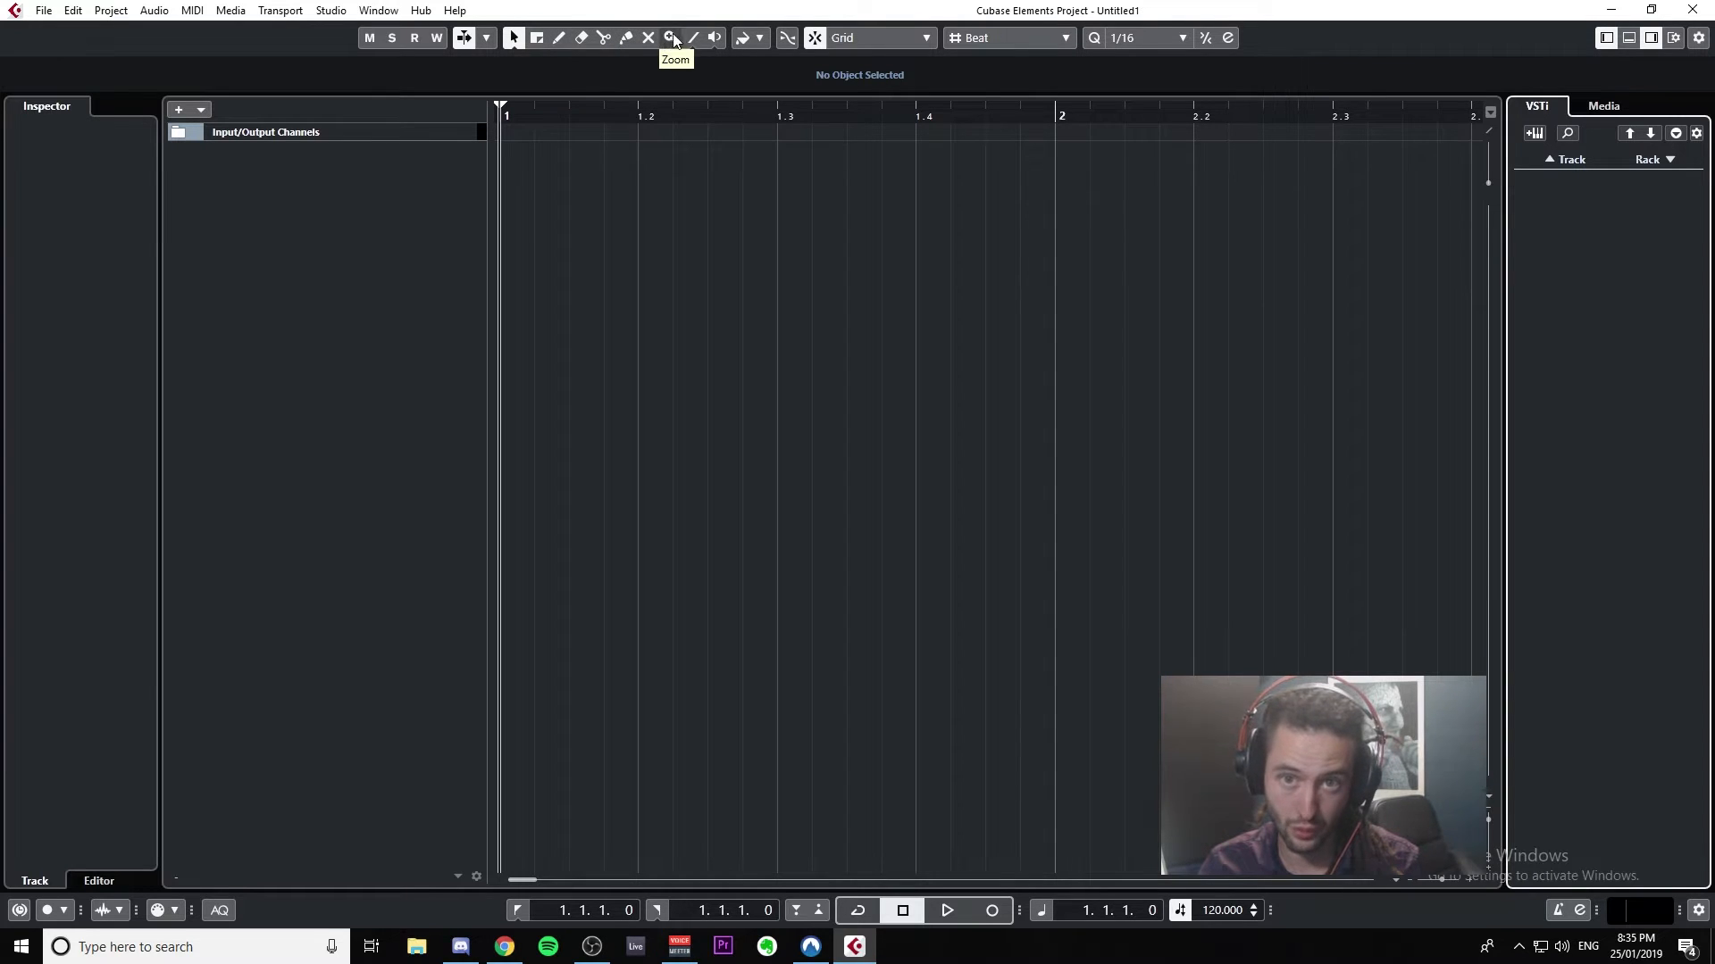
Step: Add one stereo audio track named BLEU, routed to Stereo Out
left_click(758, 39)
left_click(758, 41)
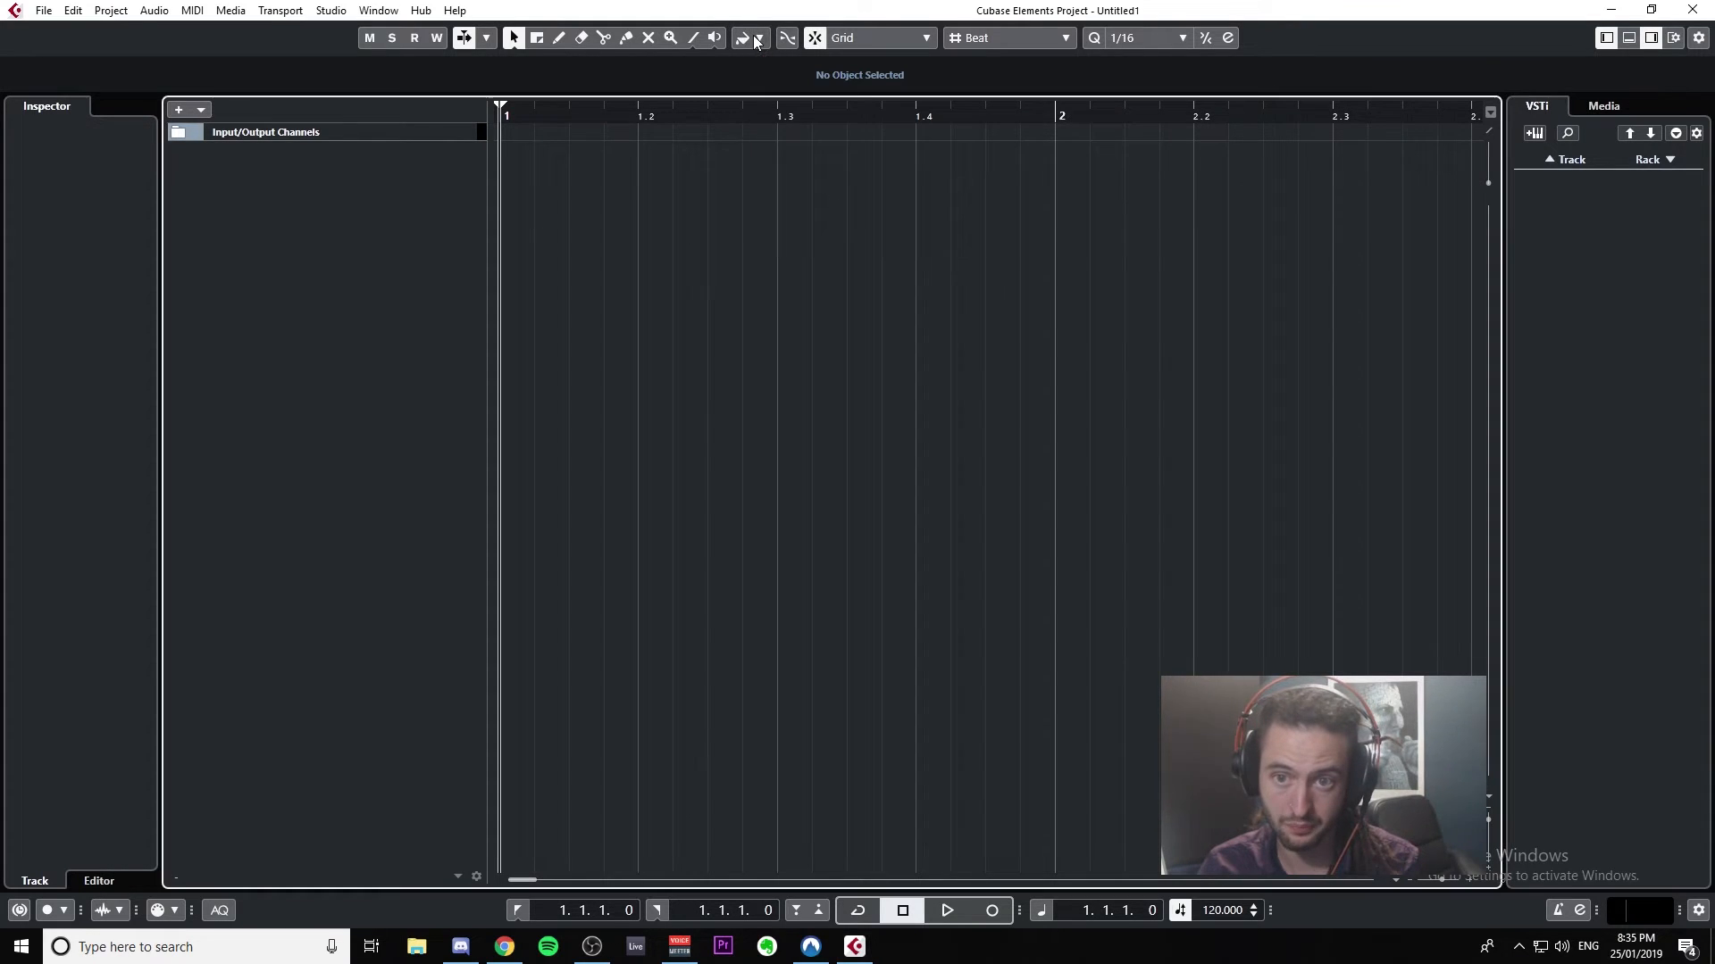
right_click(329, 260)
left_click(344, 265)
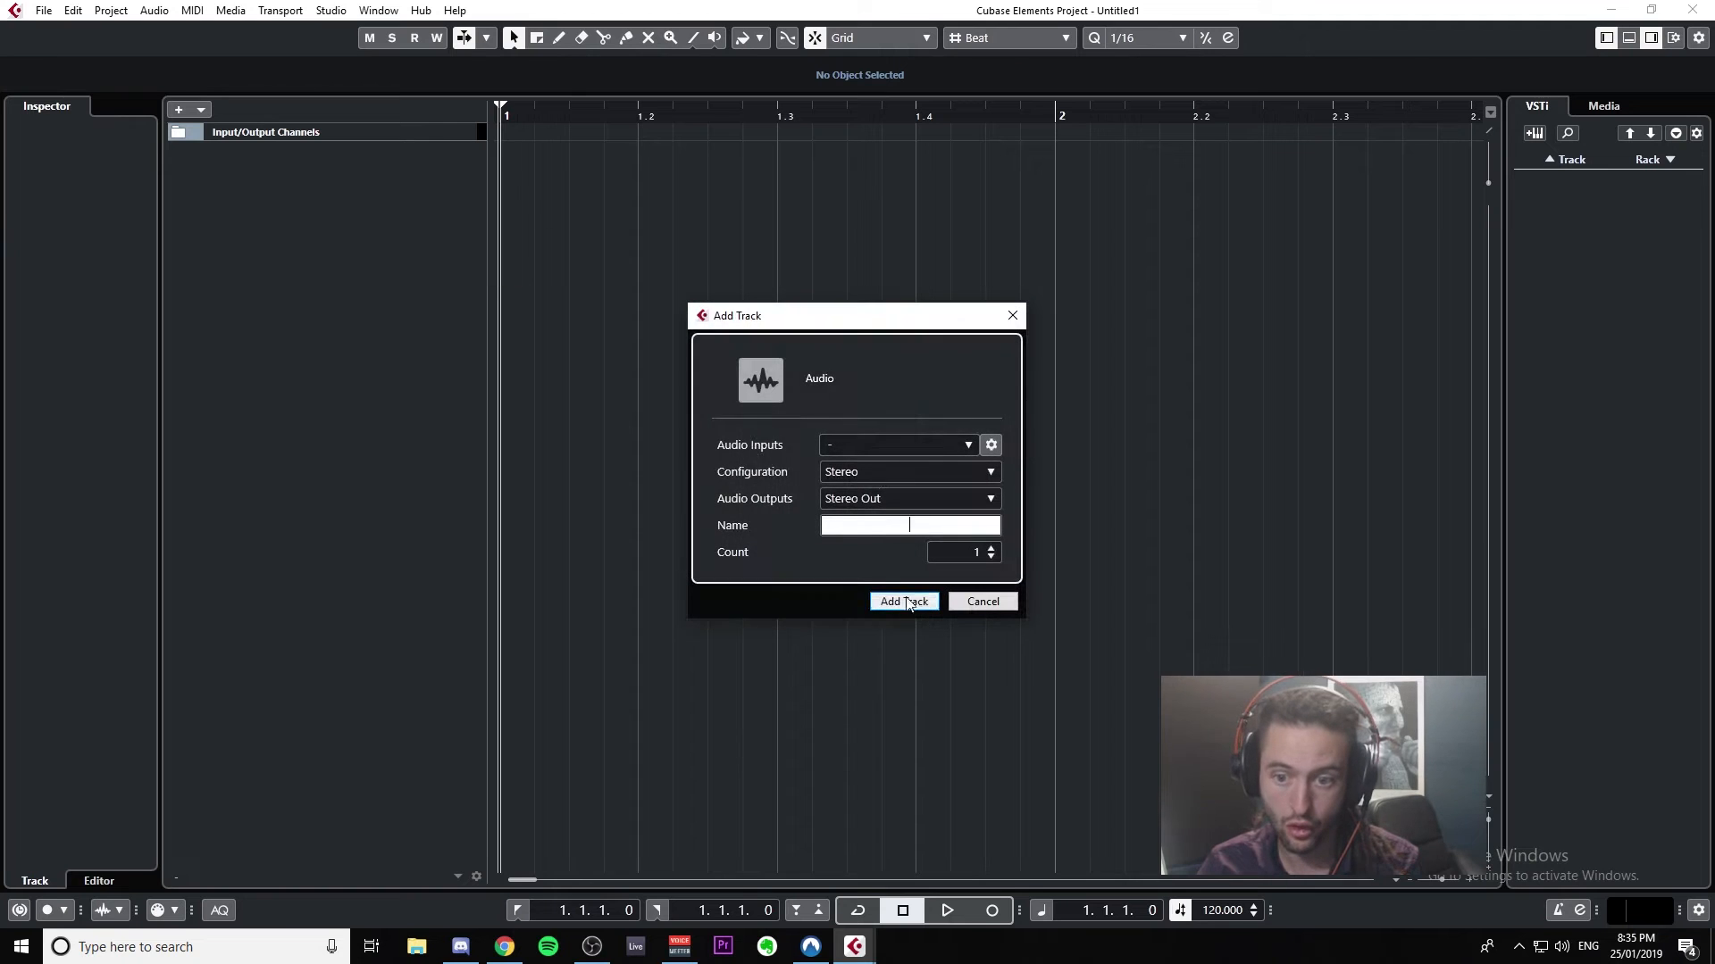
left_click(868, 527)
type("BLEU")
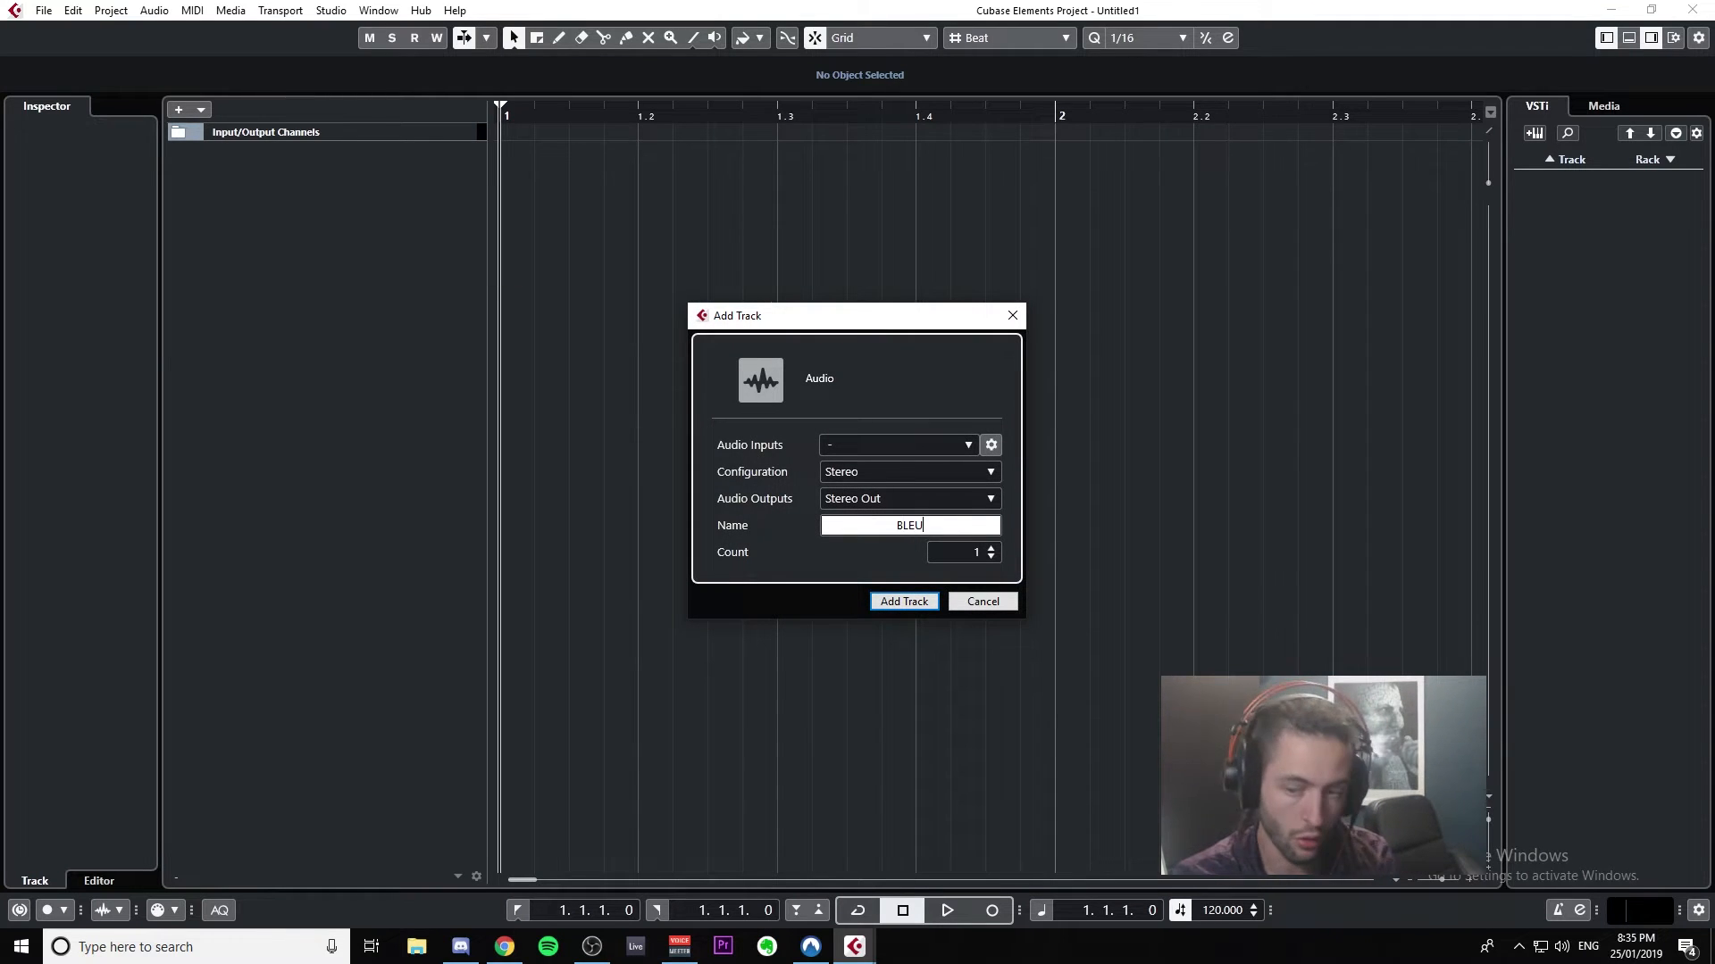
key("Return")
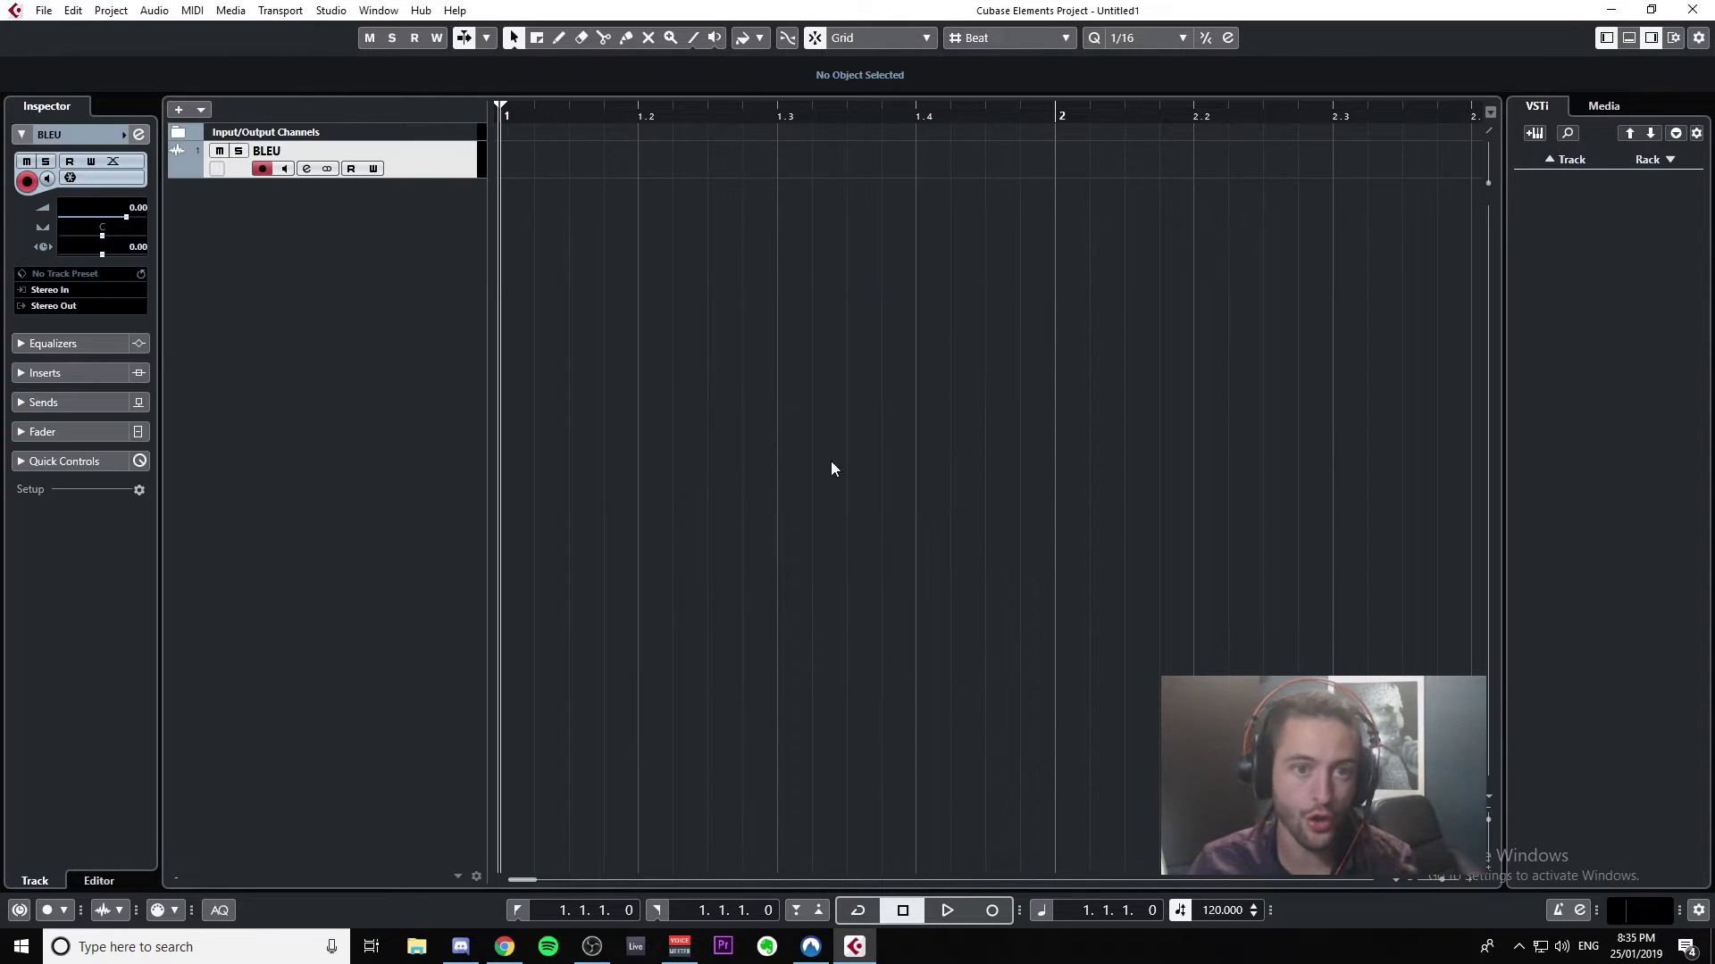
Step: Colour the BLEU track blue and show its volume automation lane
right_click(433, 157)
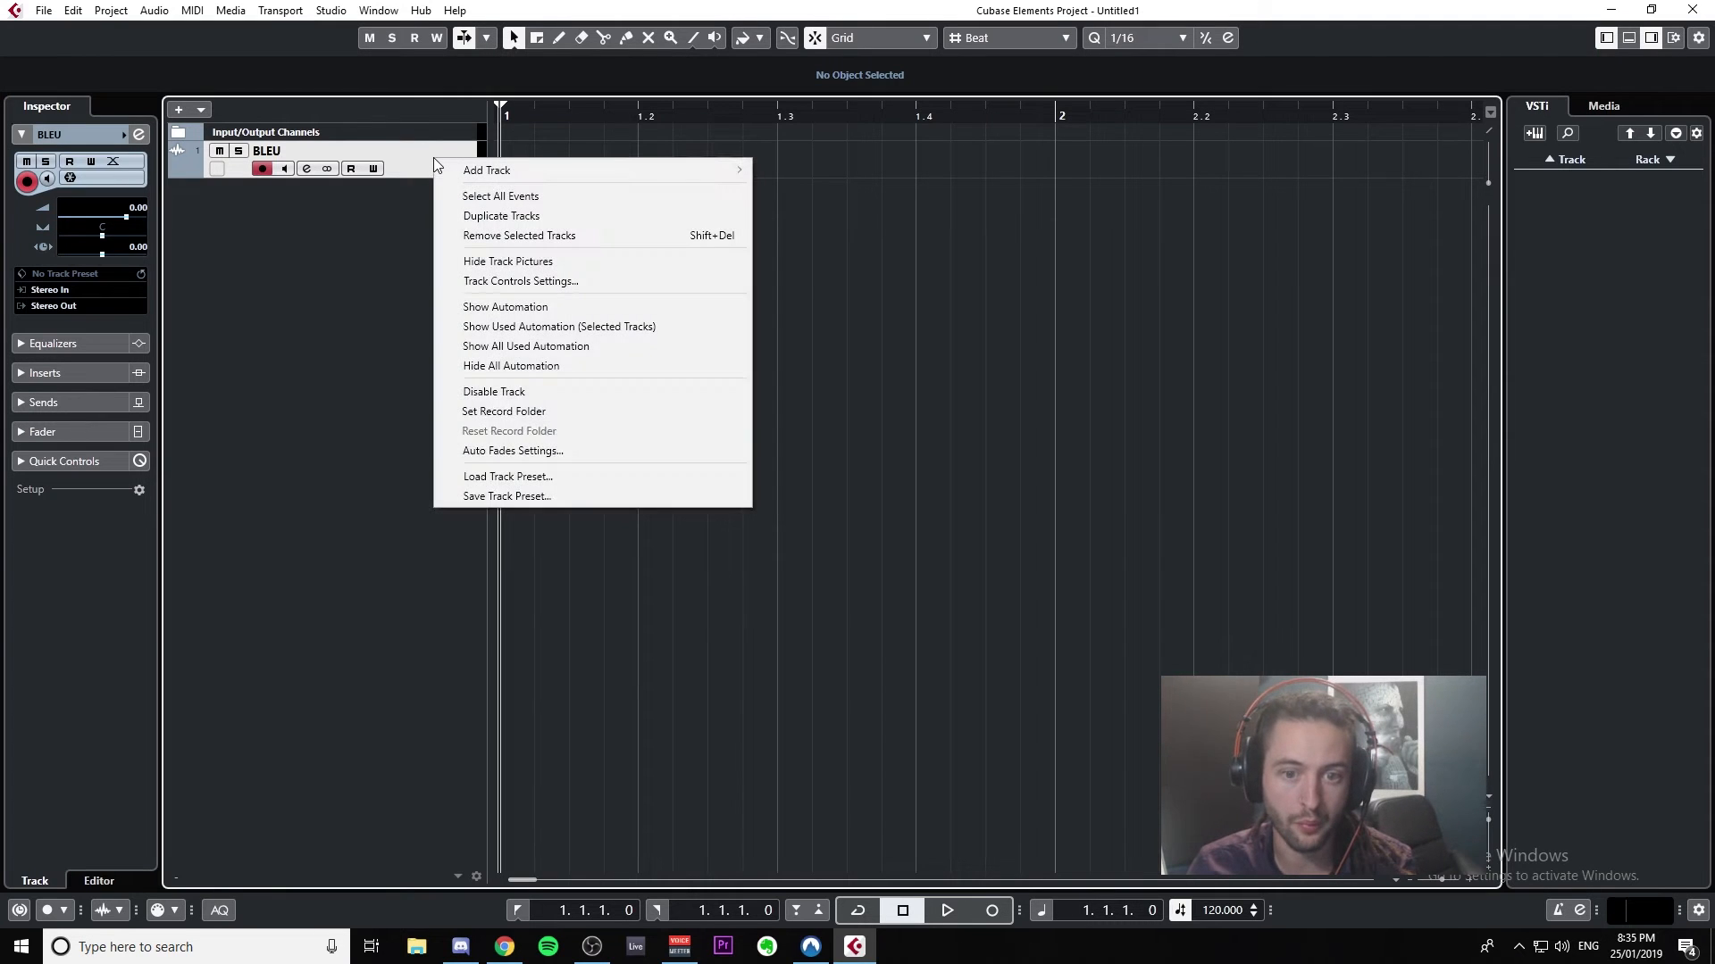
key("Escape")
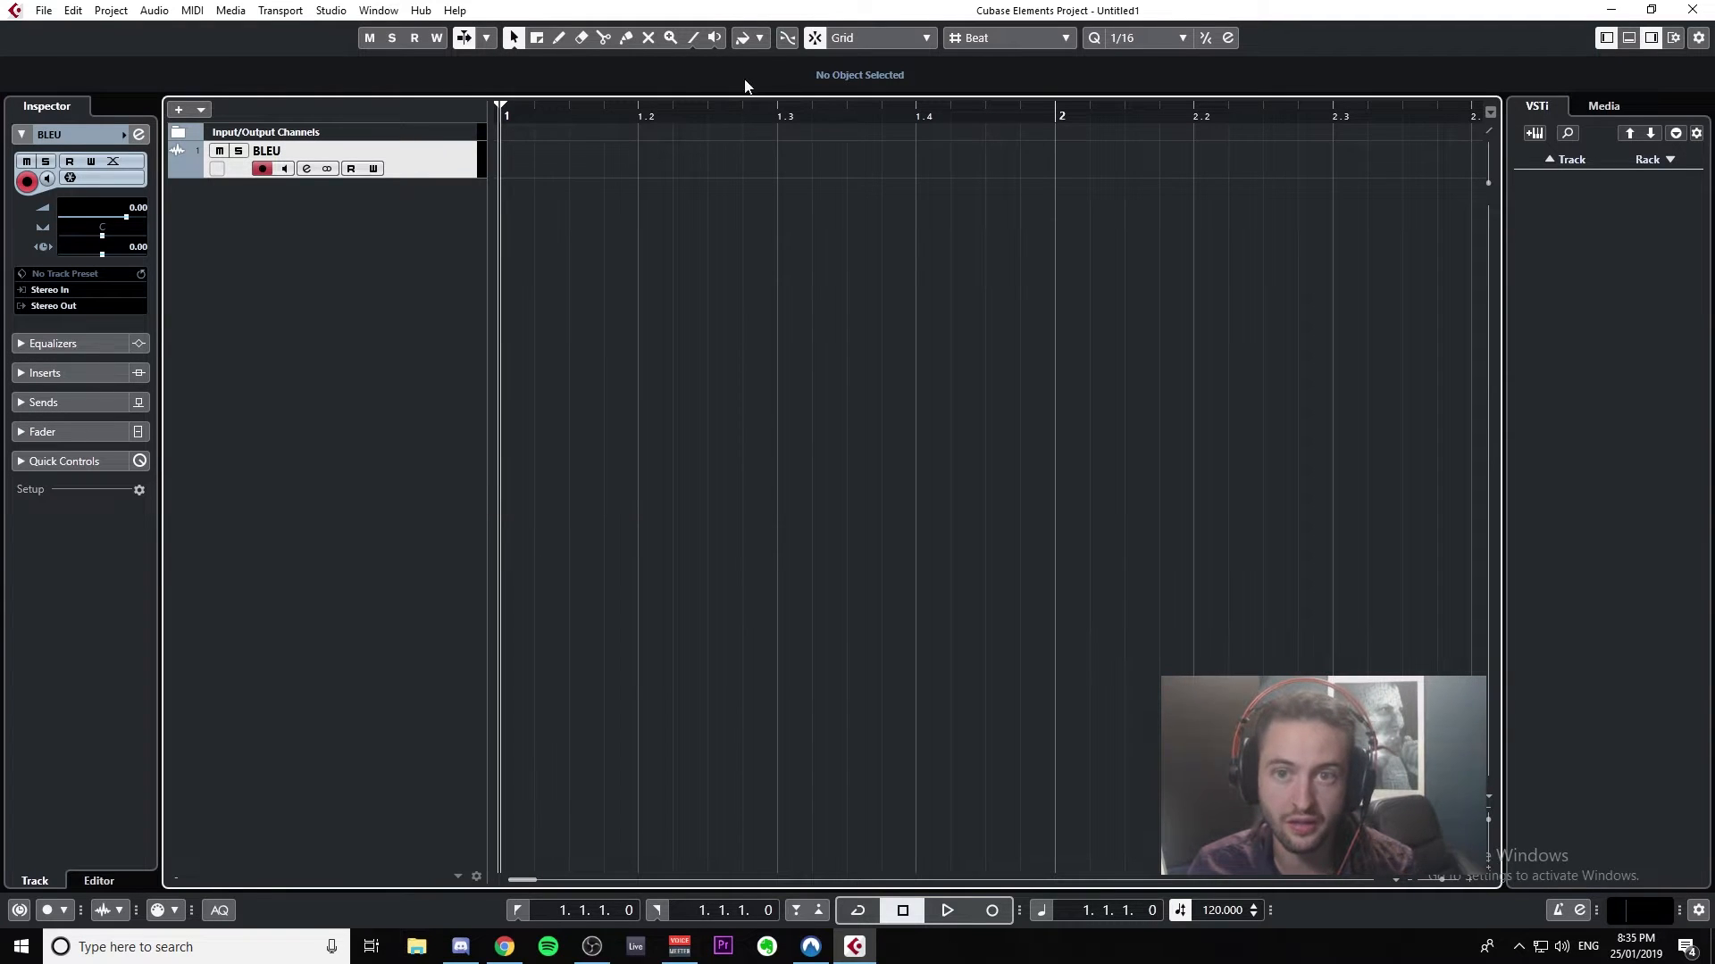
left_click(761, 38)
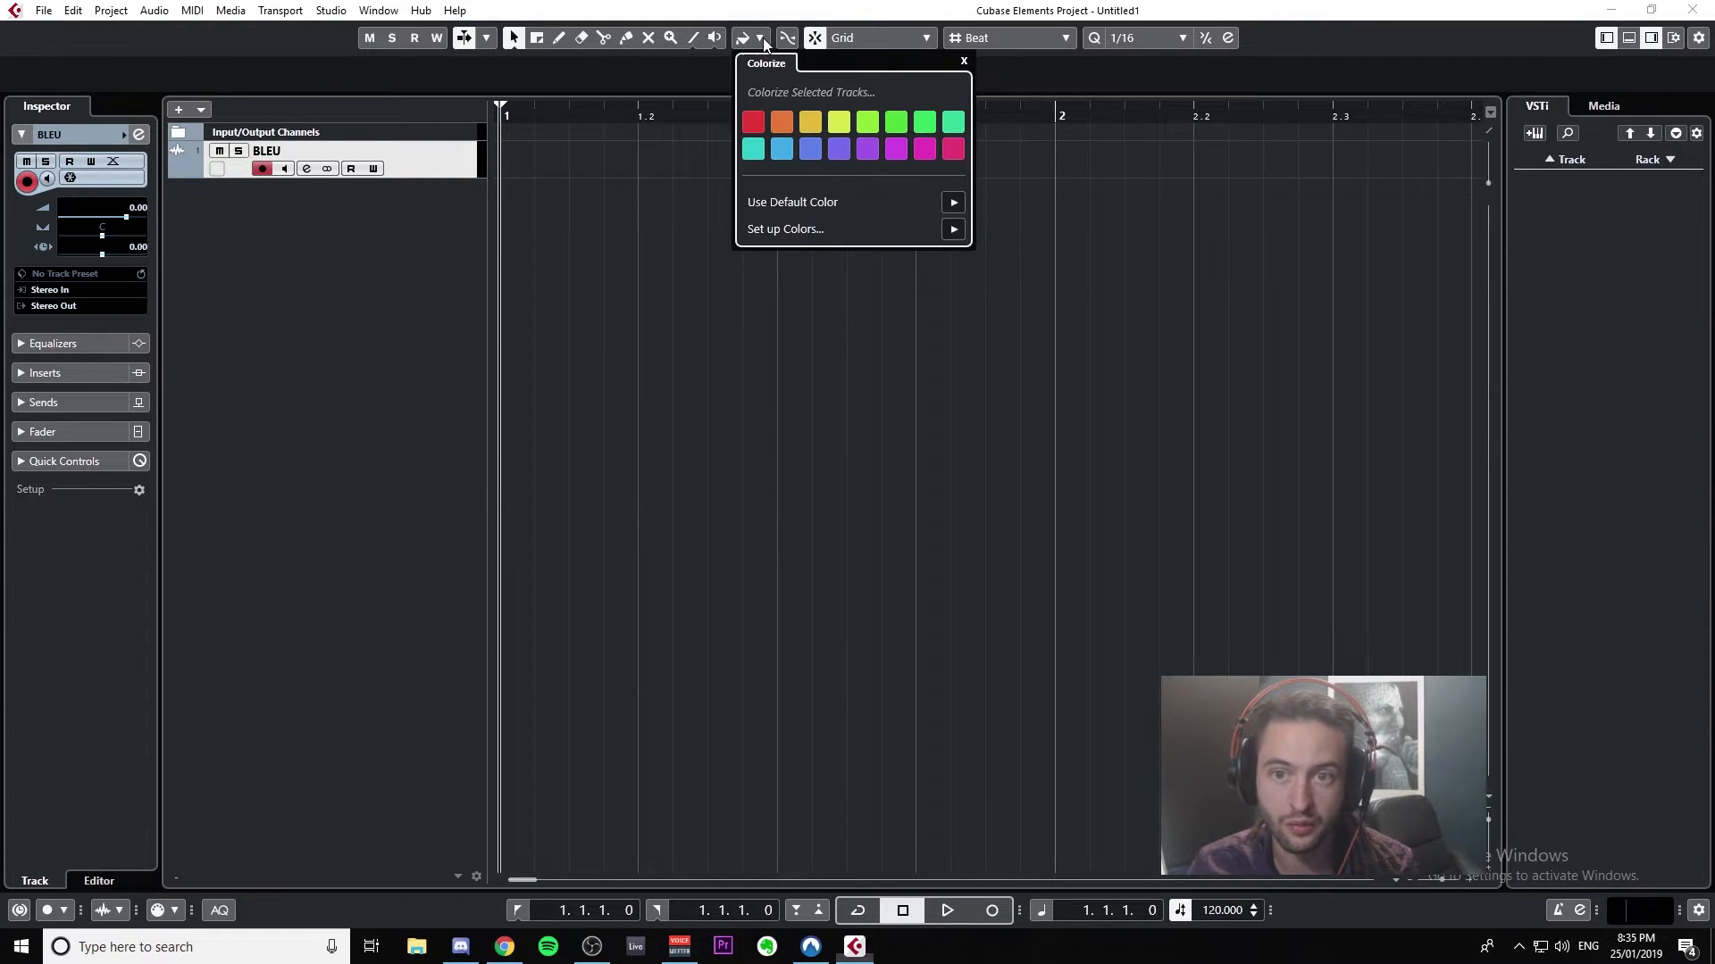
left_click(815, 152)
left_click(186, 171)
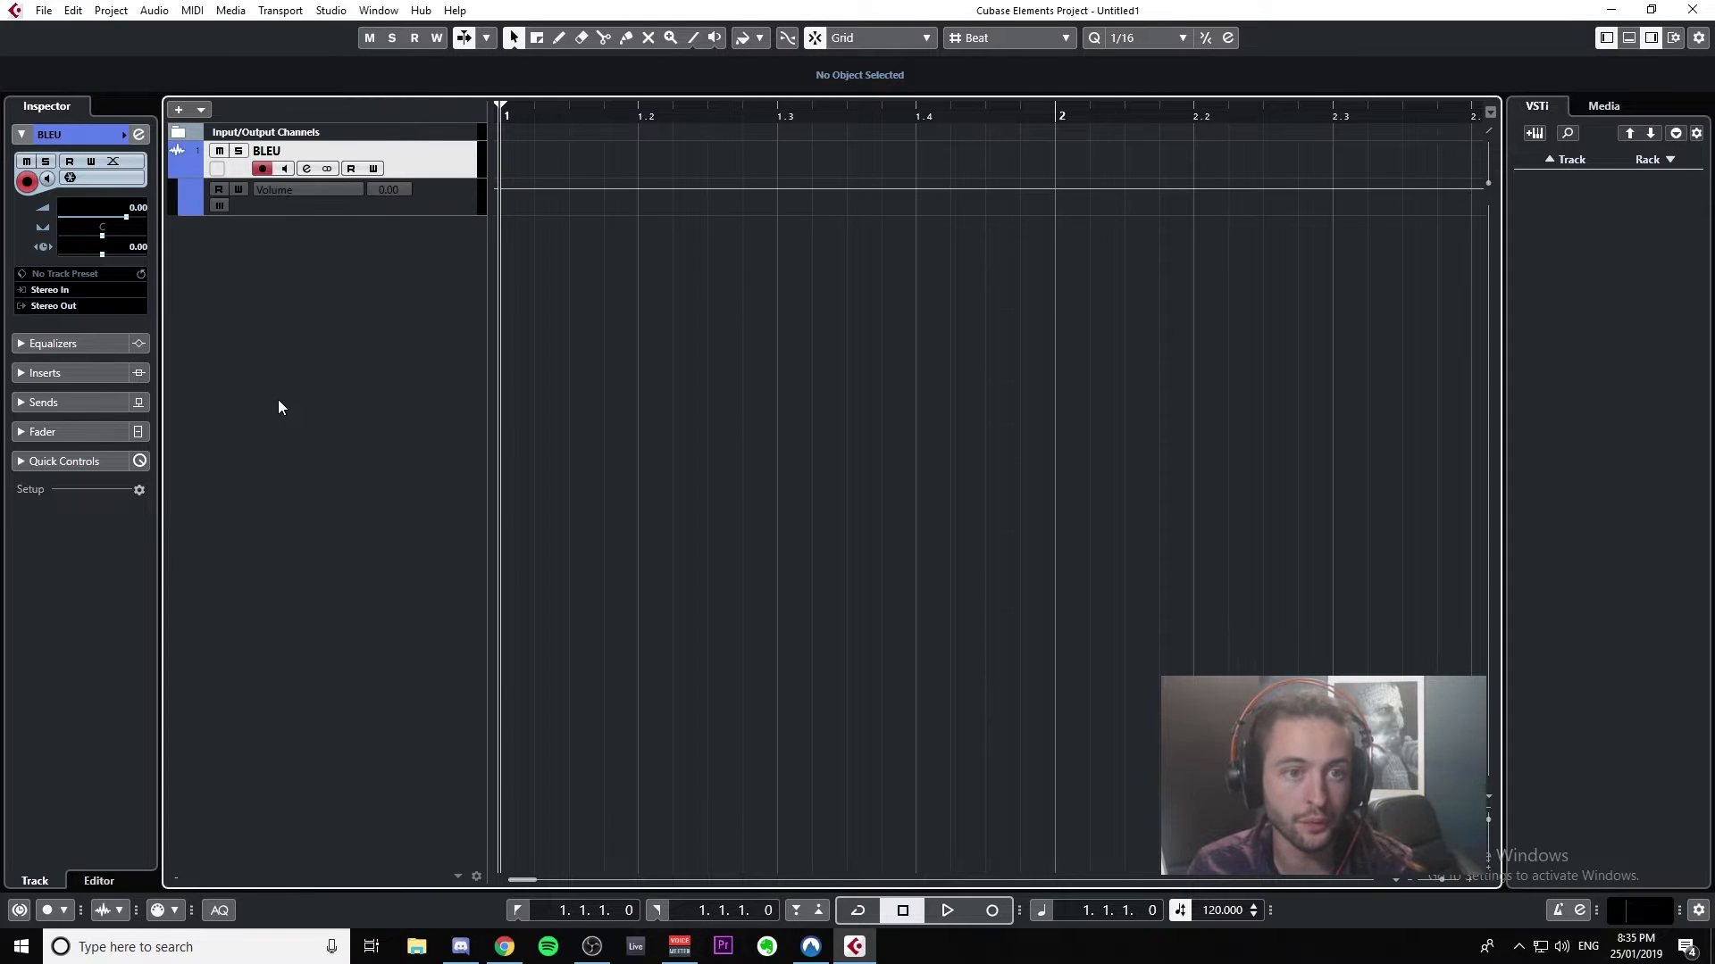
Step: Review the available snap types and keep Grid selected
left_click(786, 39)
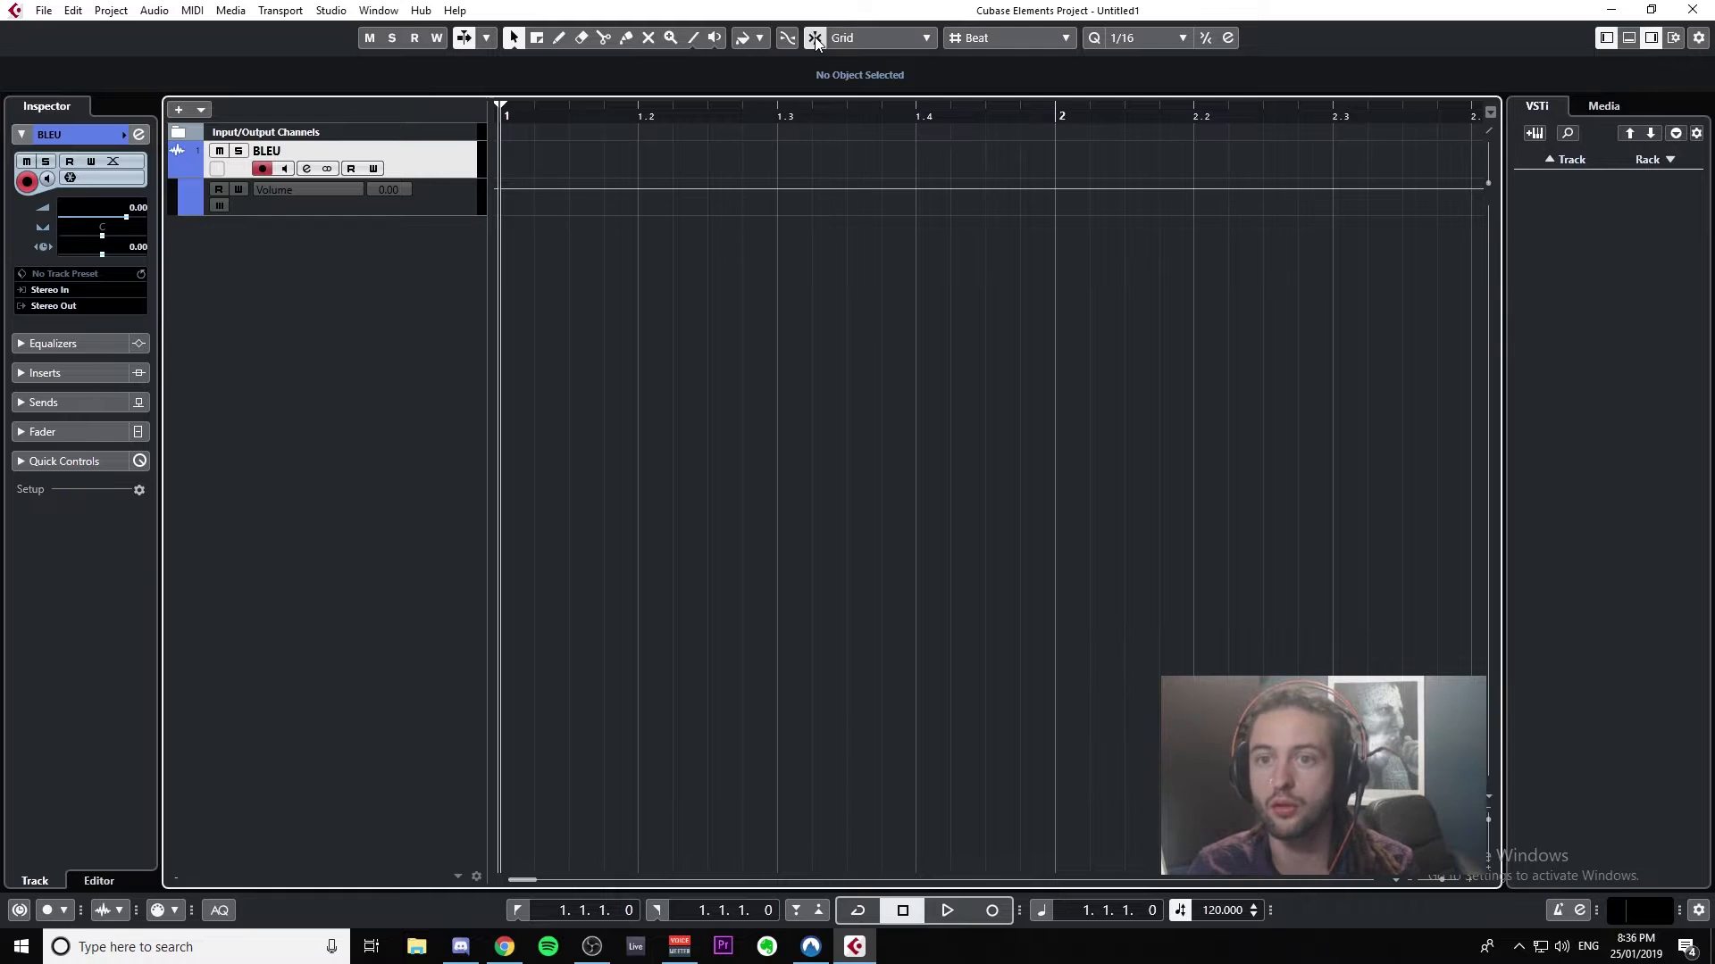
left_click(920, 37)
left_click(893, 61)
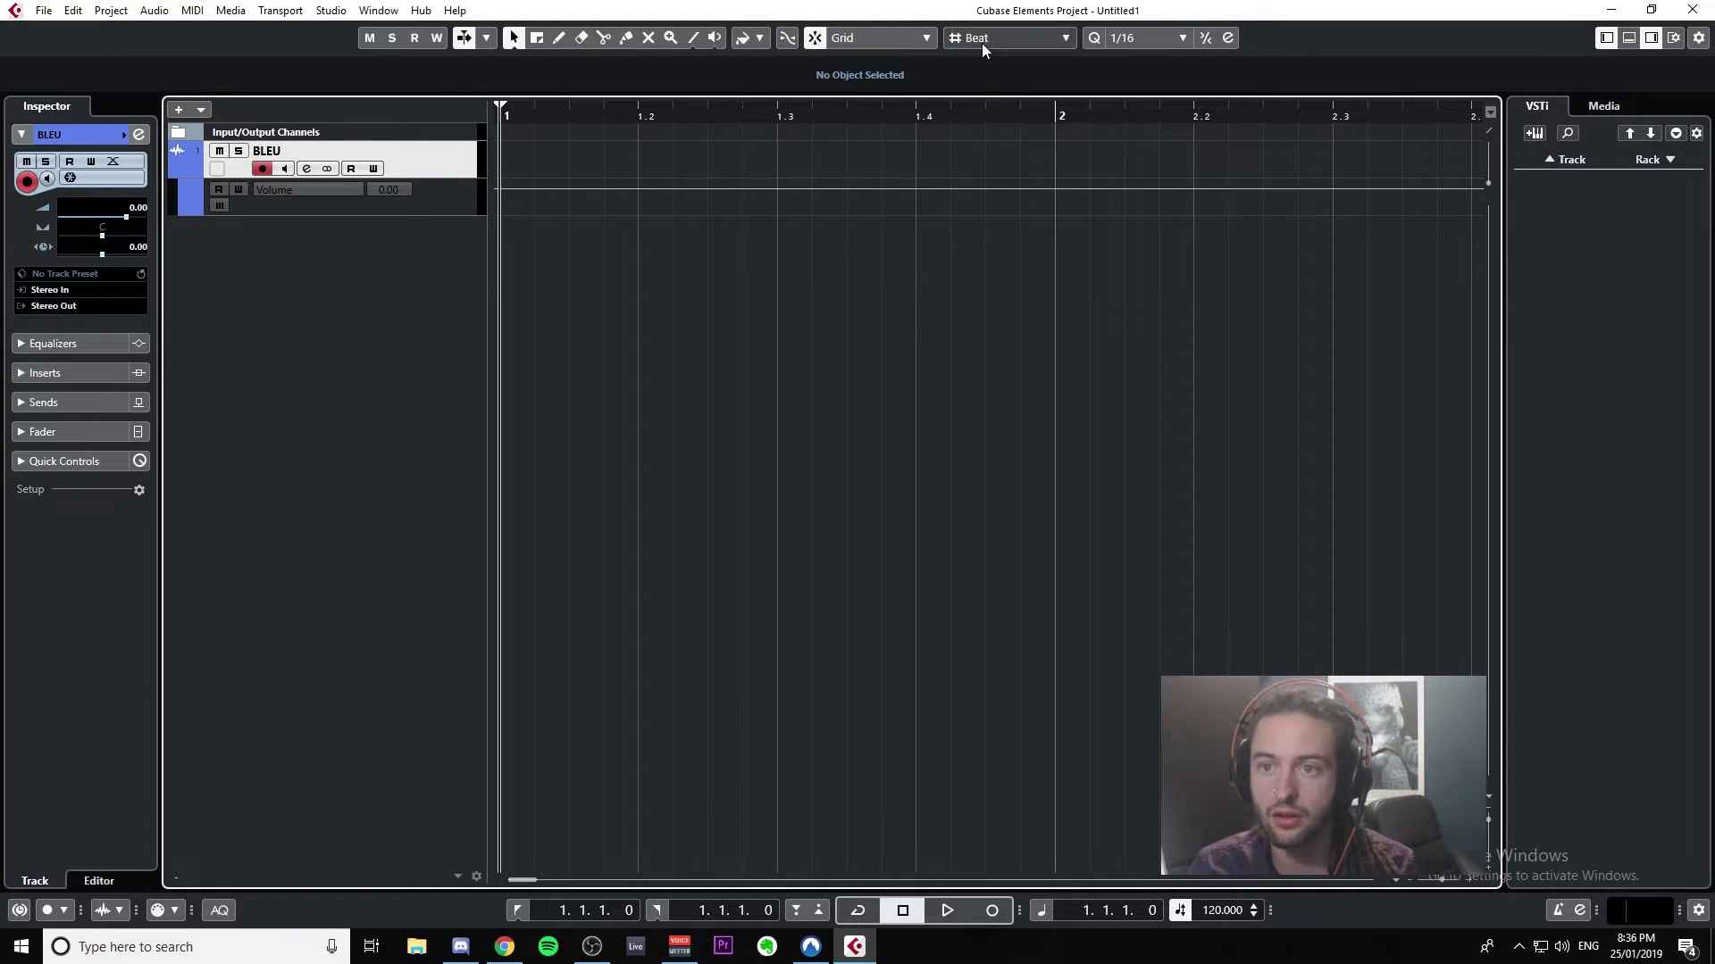
left_click(903, 36)
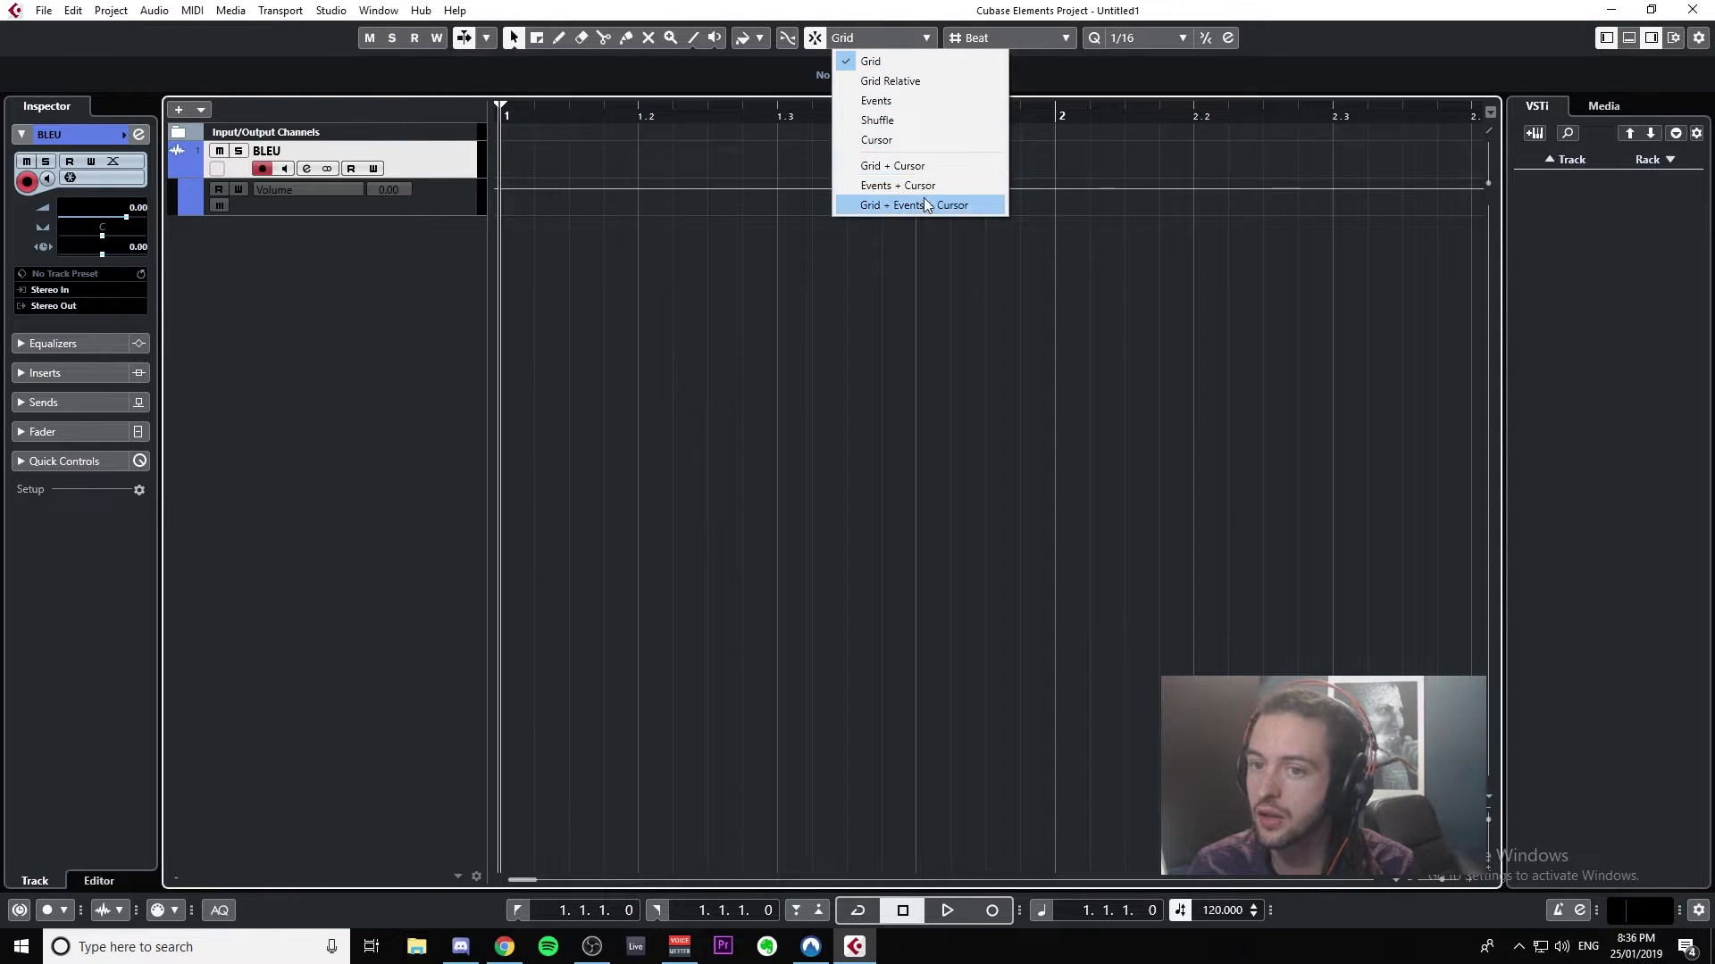
left_click(900, 64)
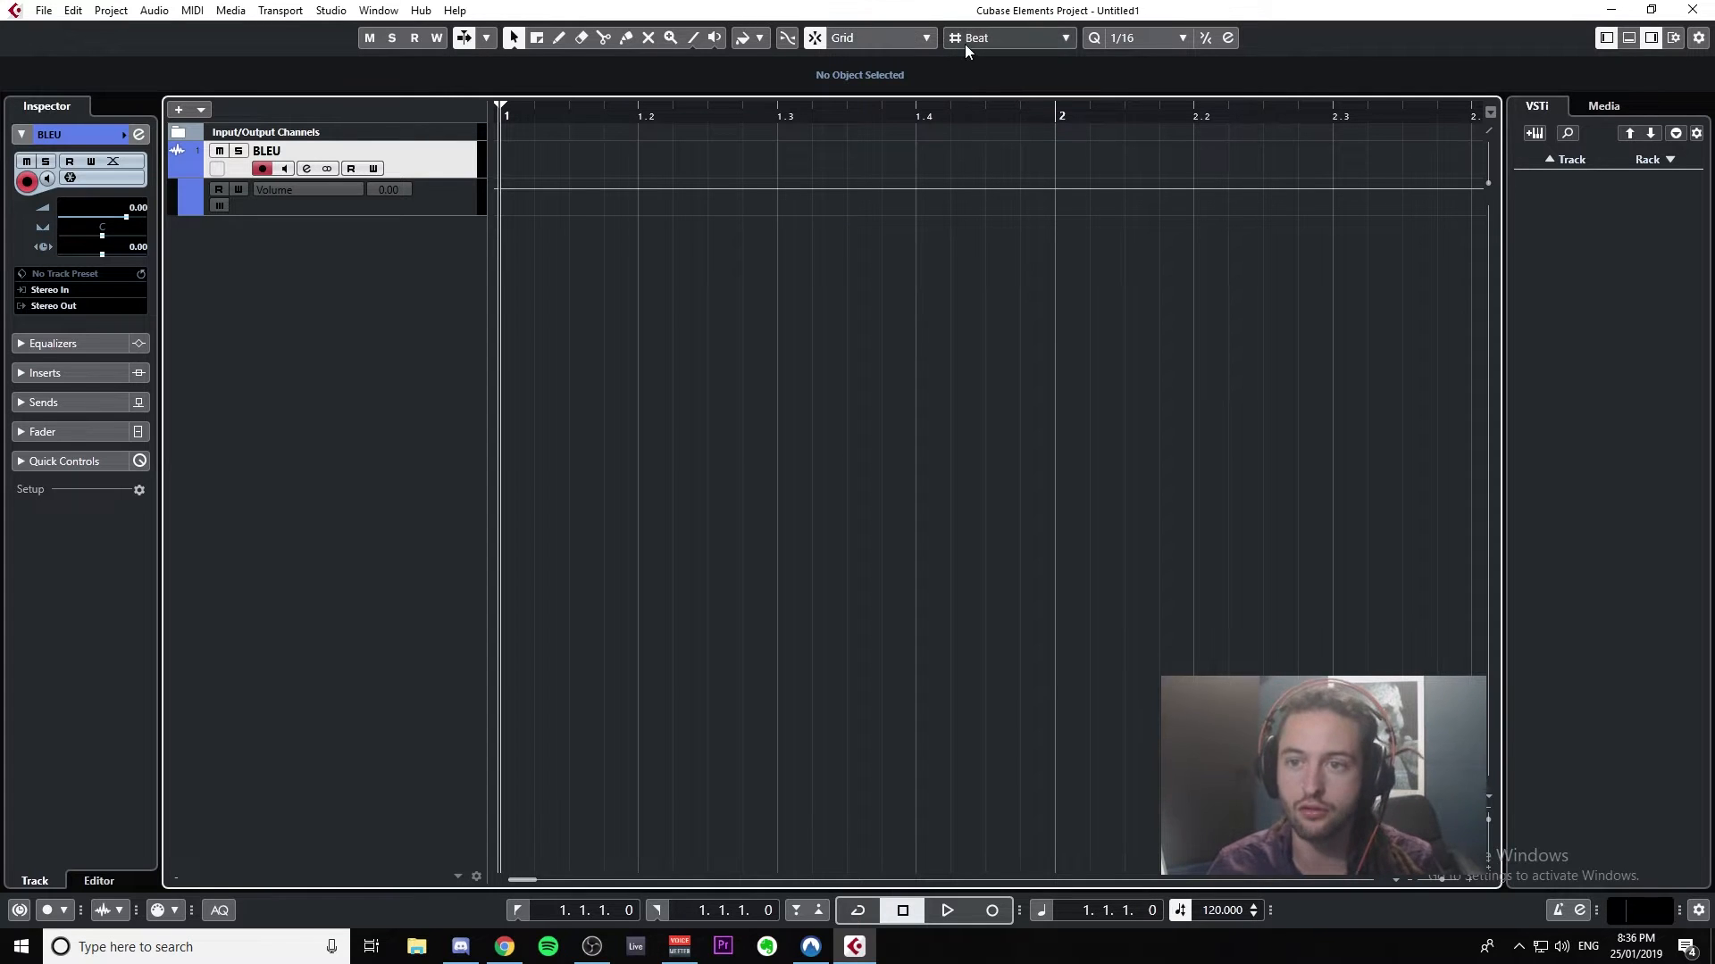
Step: Switch the grid type to Bar and back to Beat, reviewing the remaining grid types
left_click(967, 43)
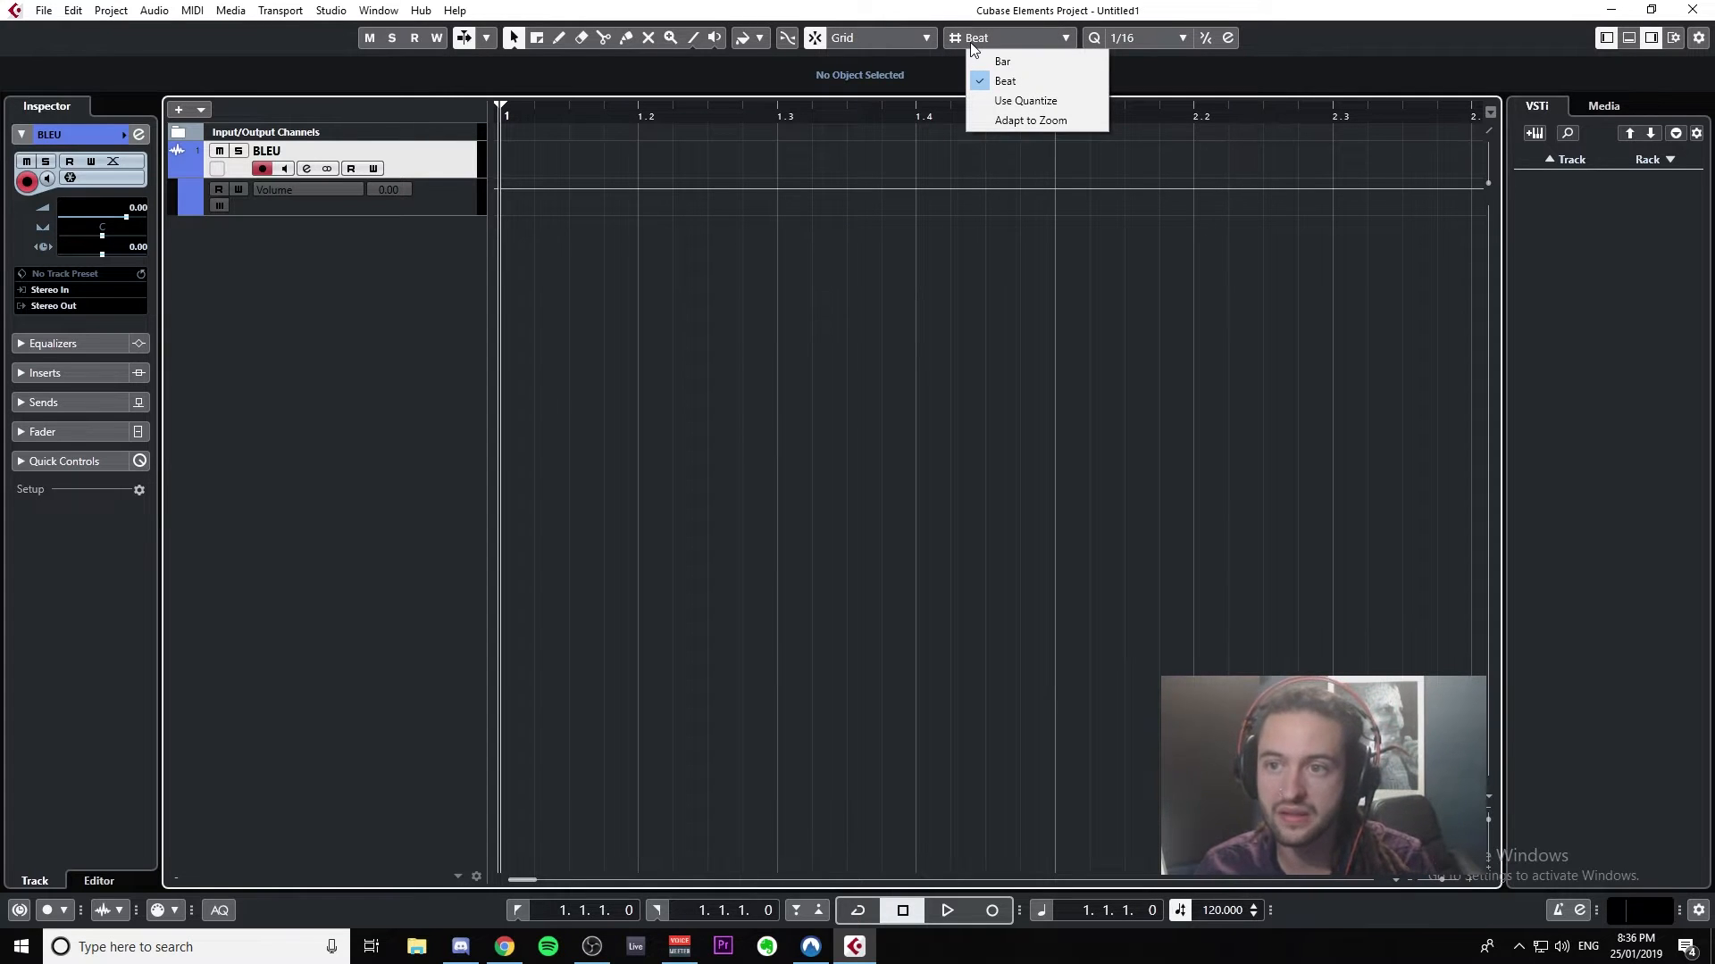
left_click(984, 60)
left_click(985, 42)
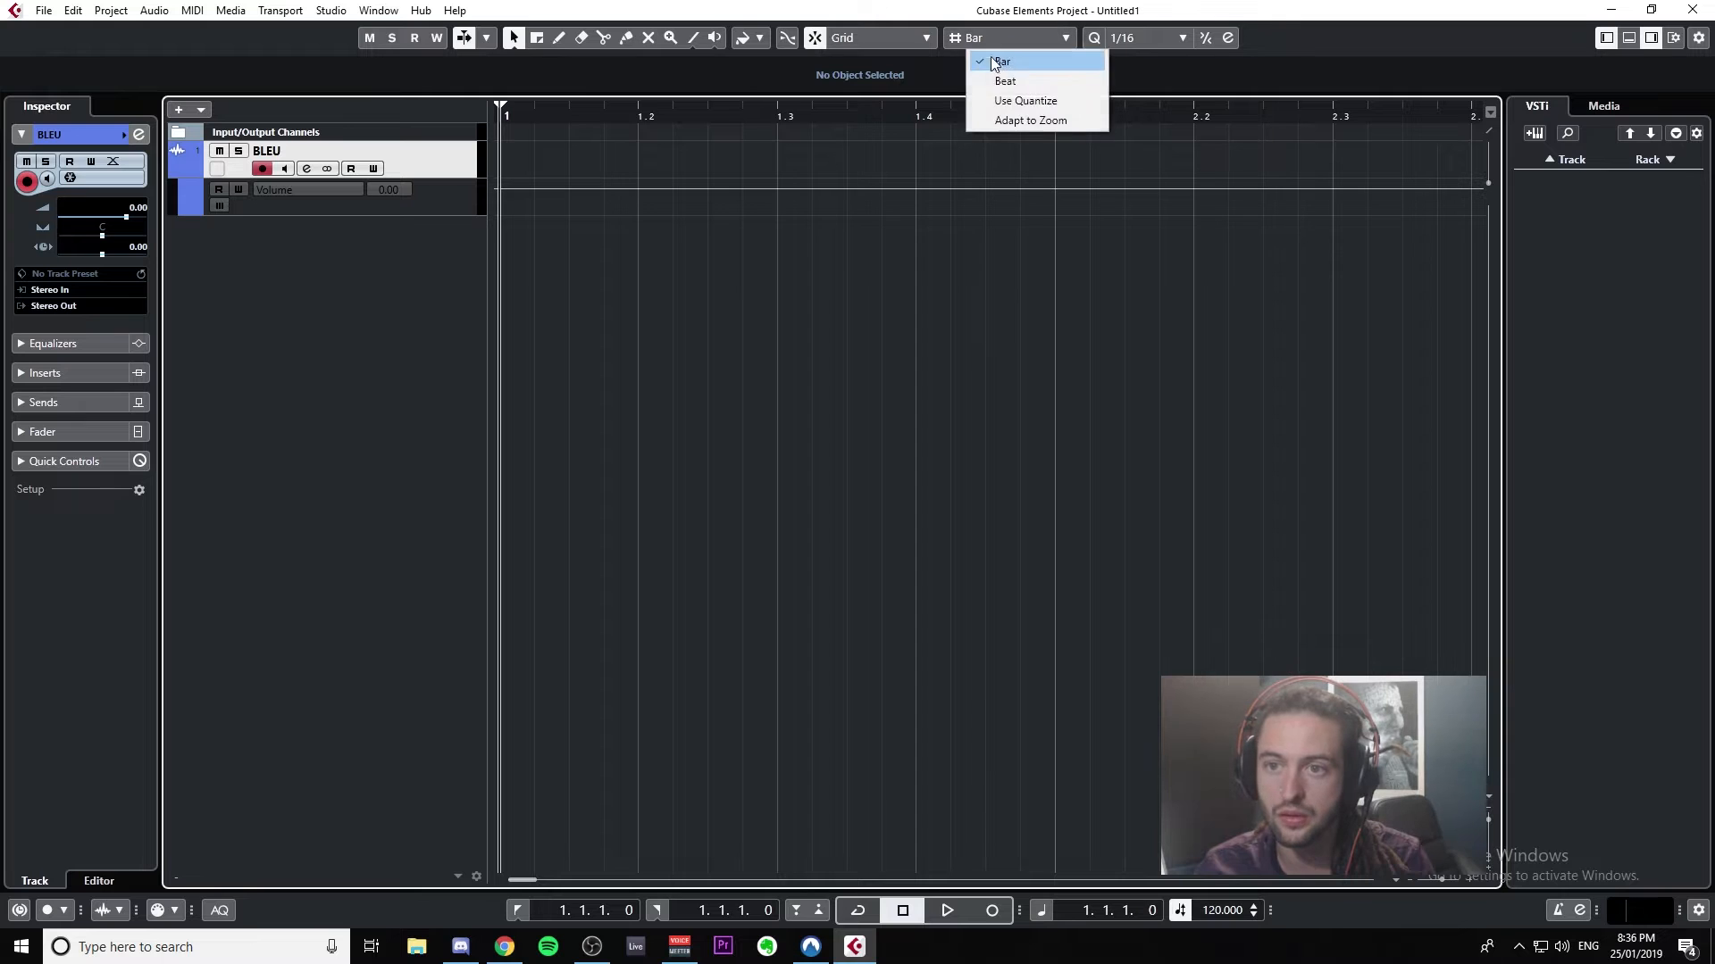
left_click(997, 82)
left_click(998, 41)
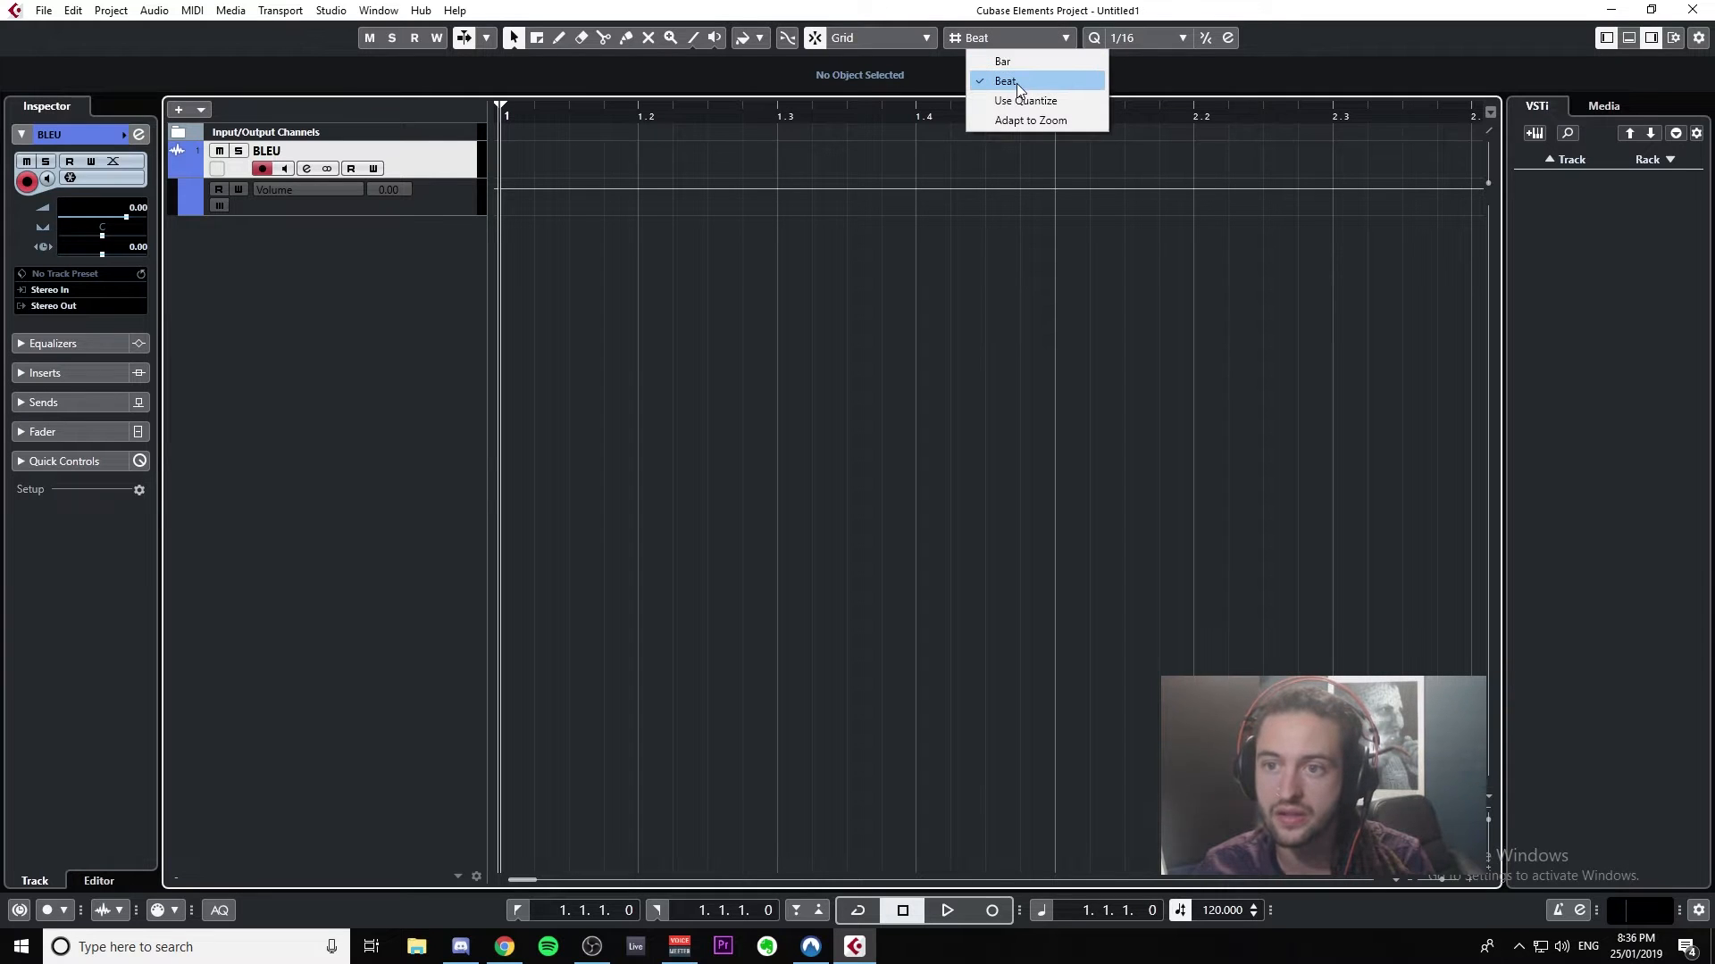
left_click(1255, 99)
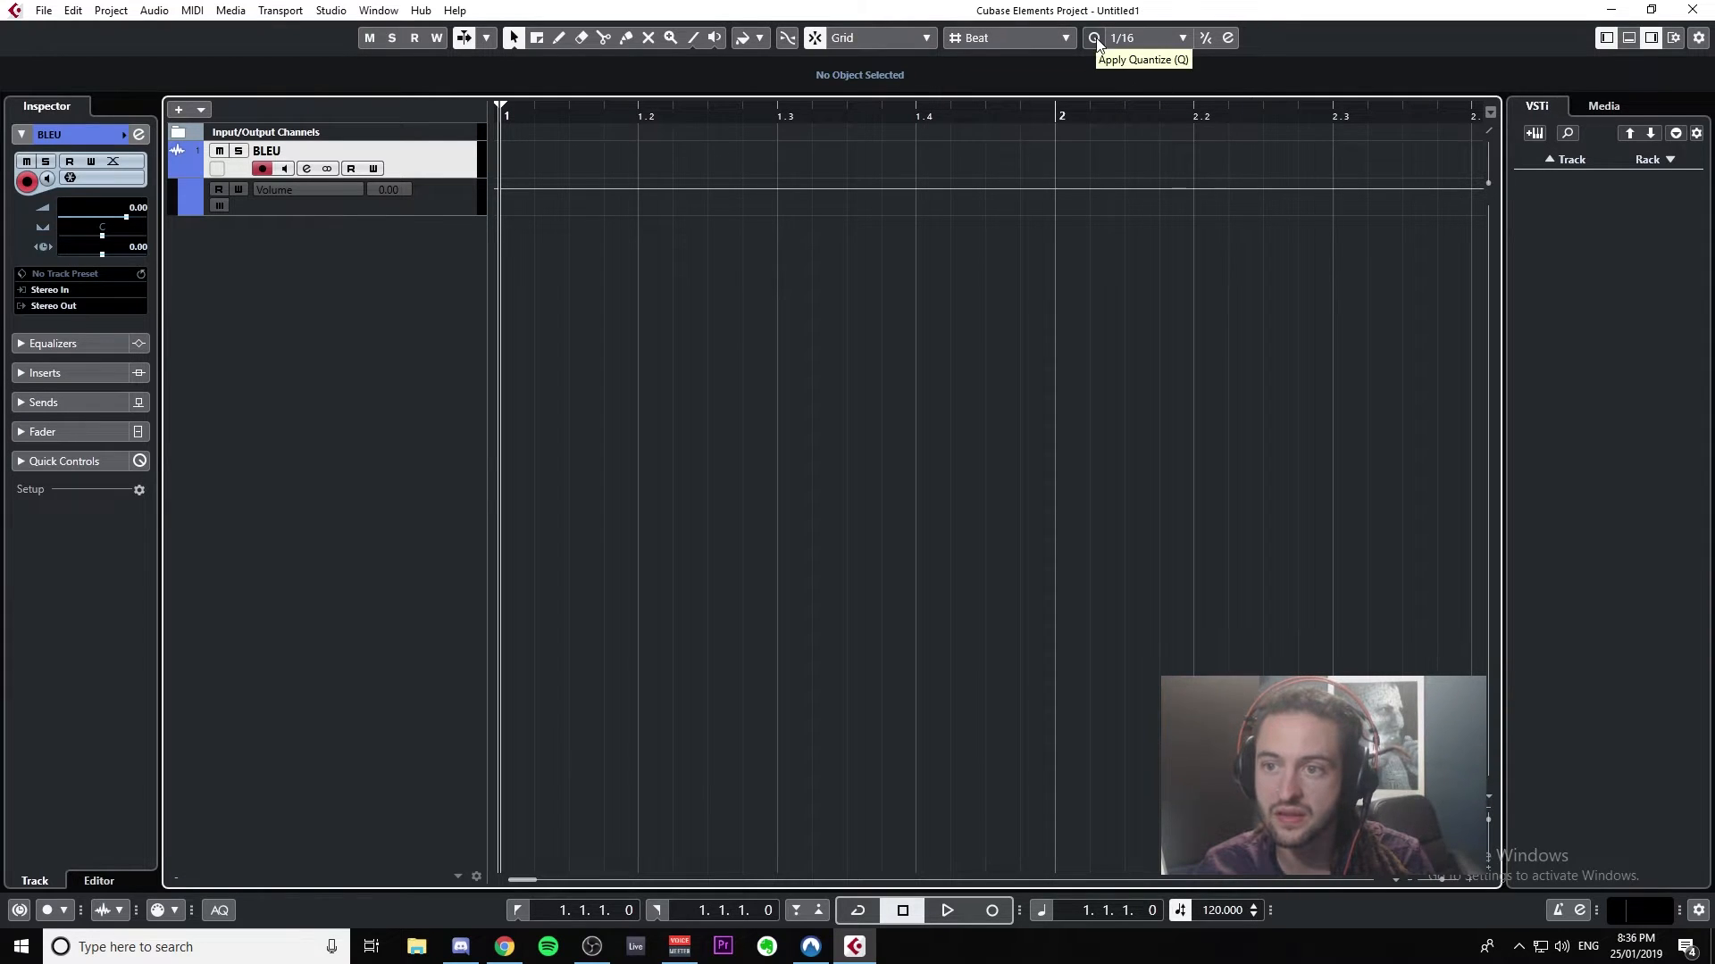
Step: Review the quantize presets and the grid values offered in the Quantize Panel
left_click(1157, 40)
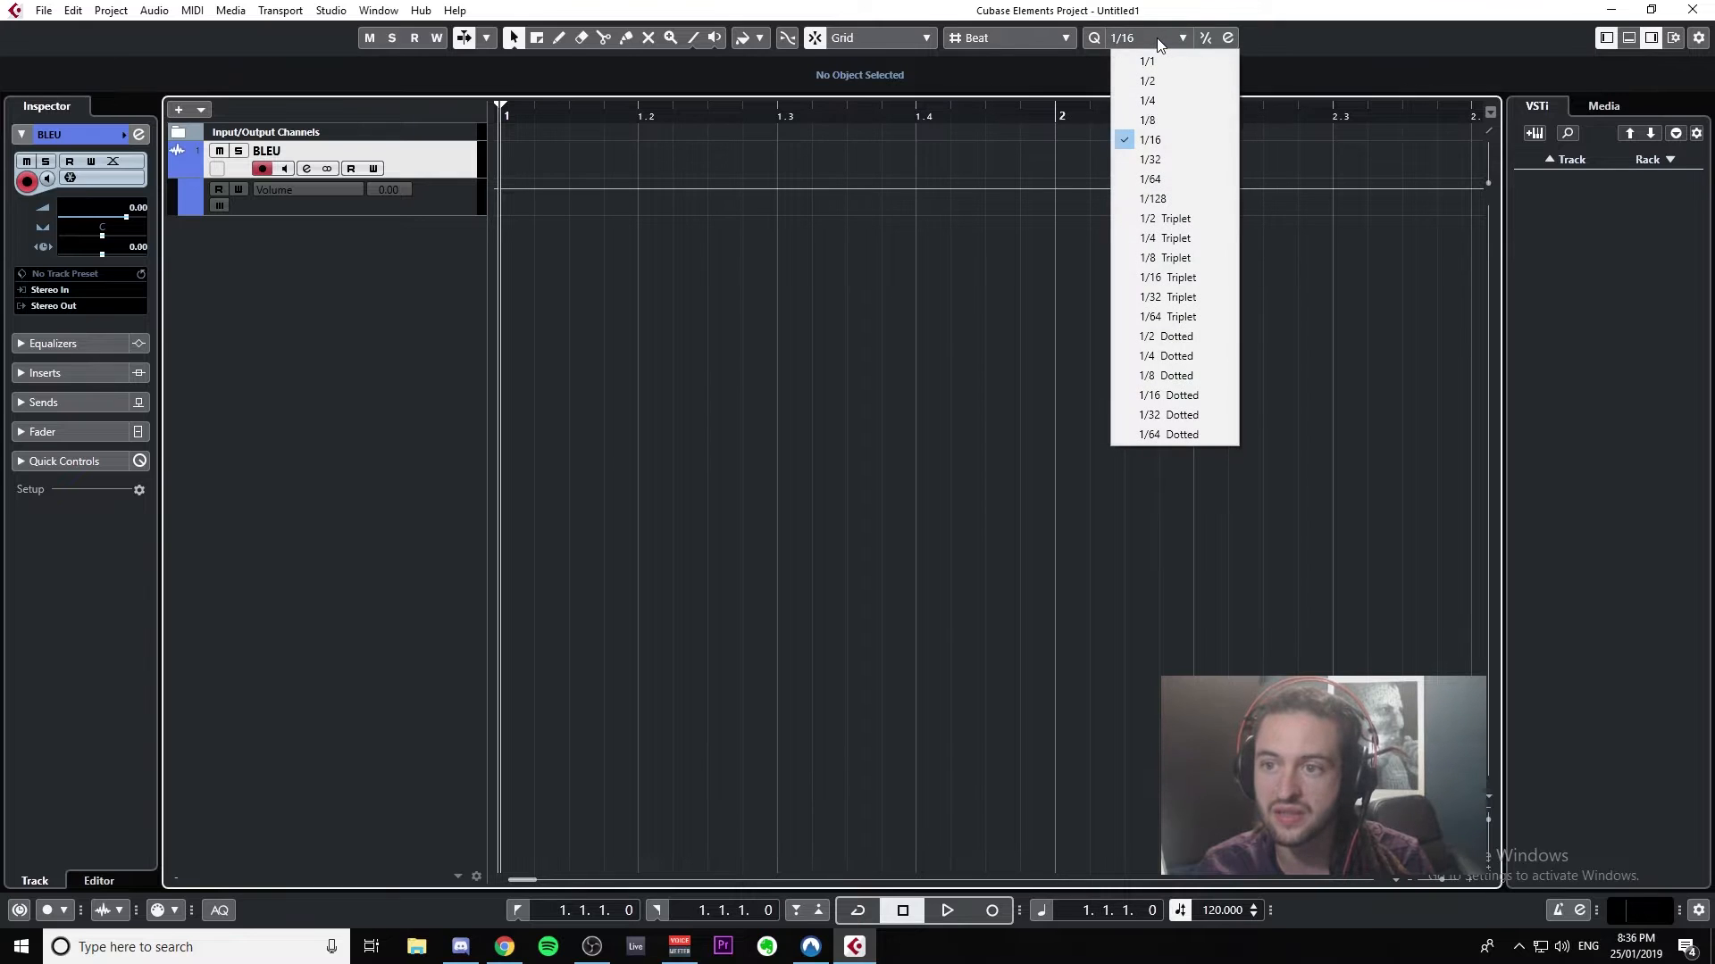
left_click(1156, 38)
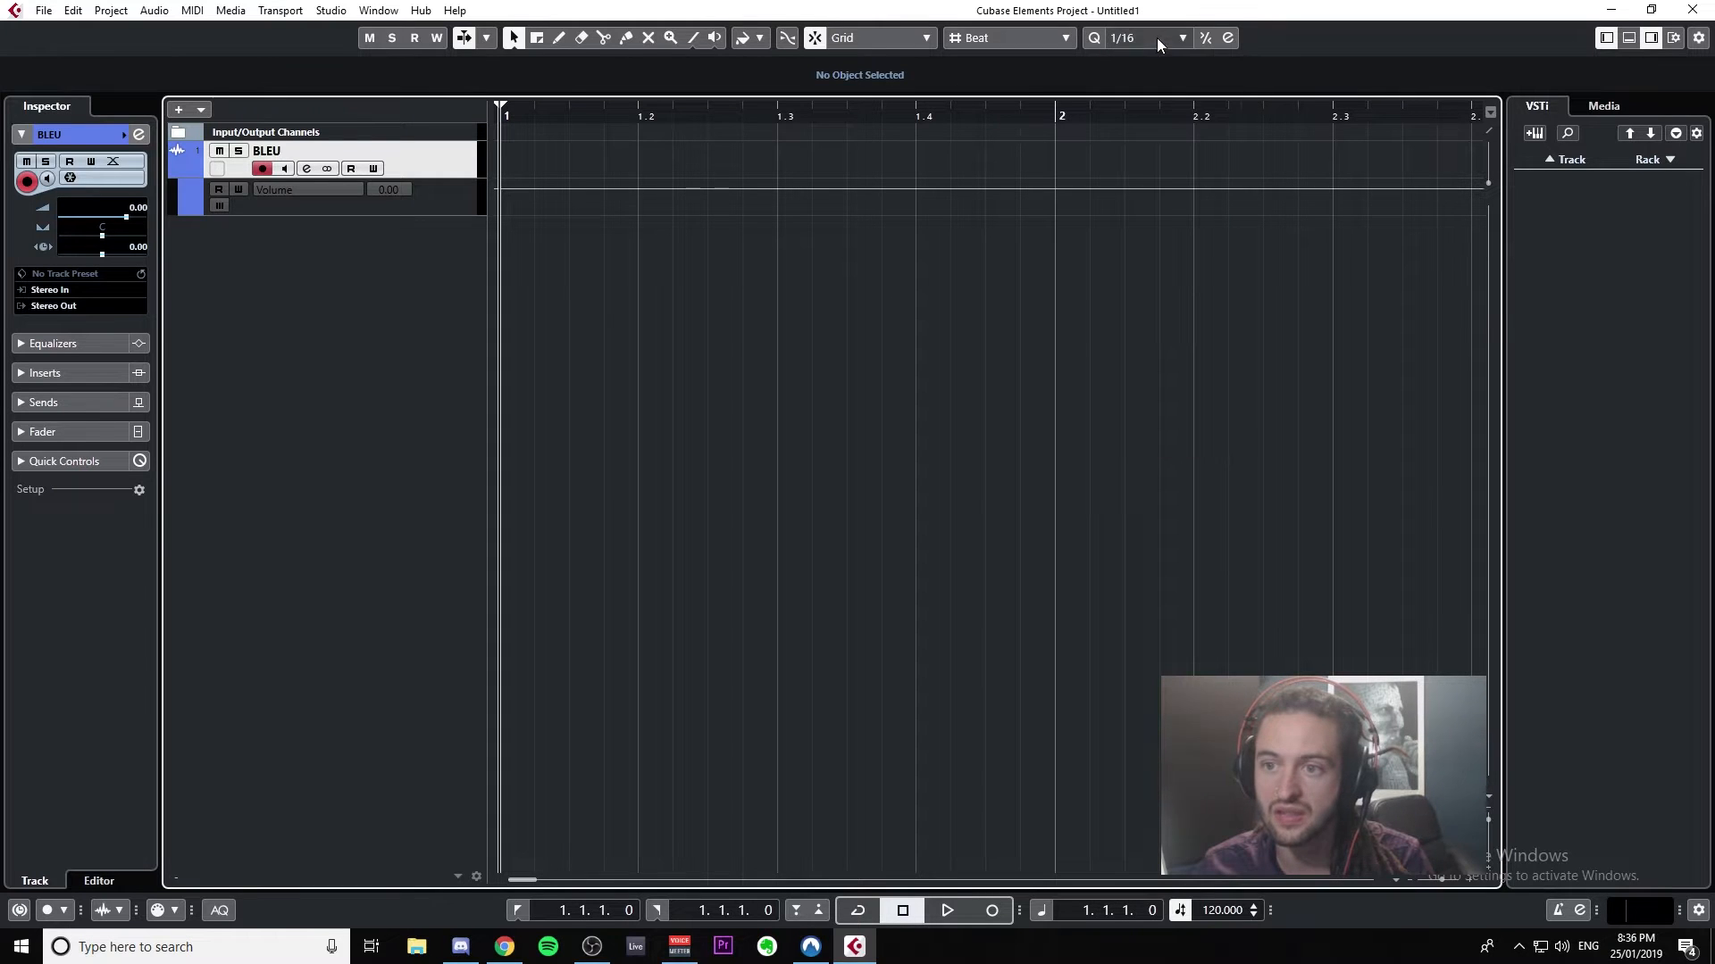
left_click(1227, 38)
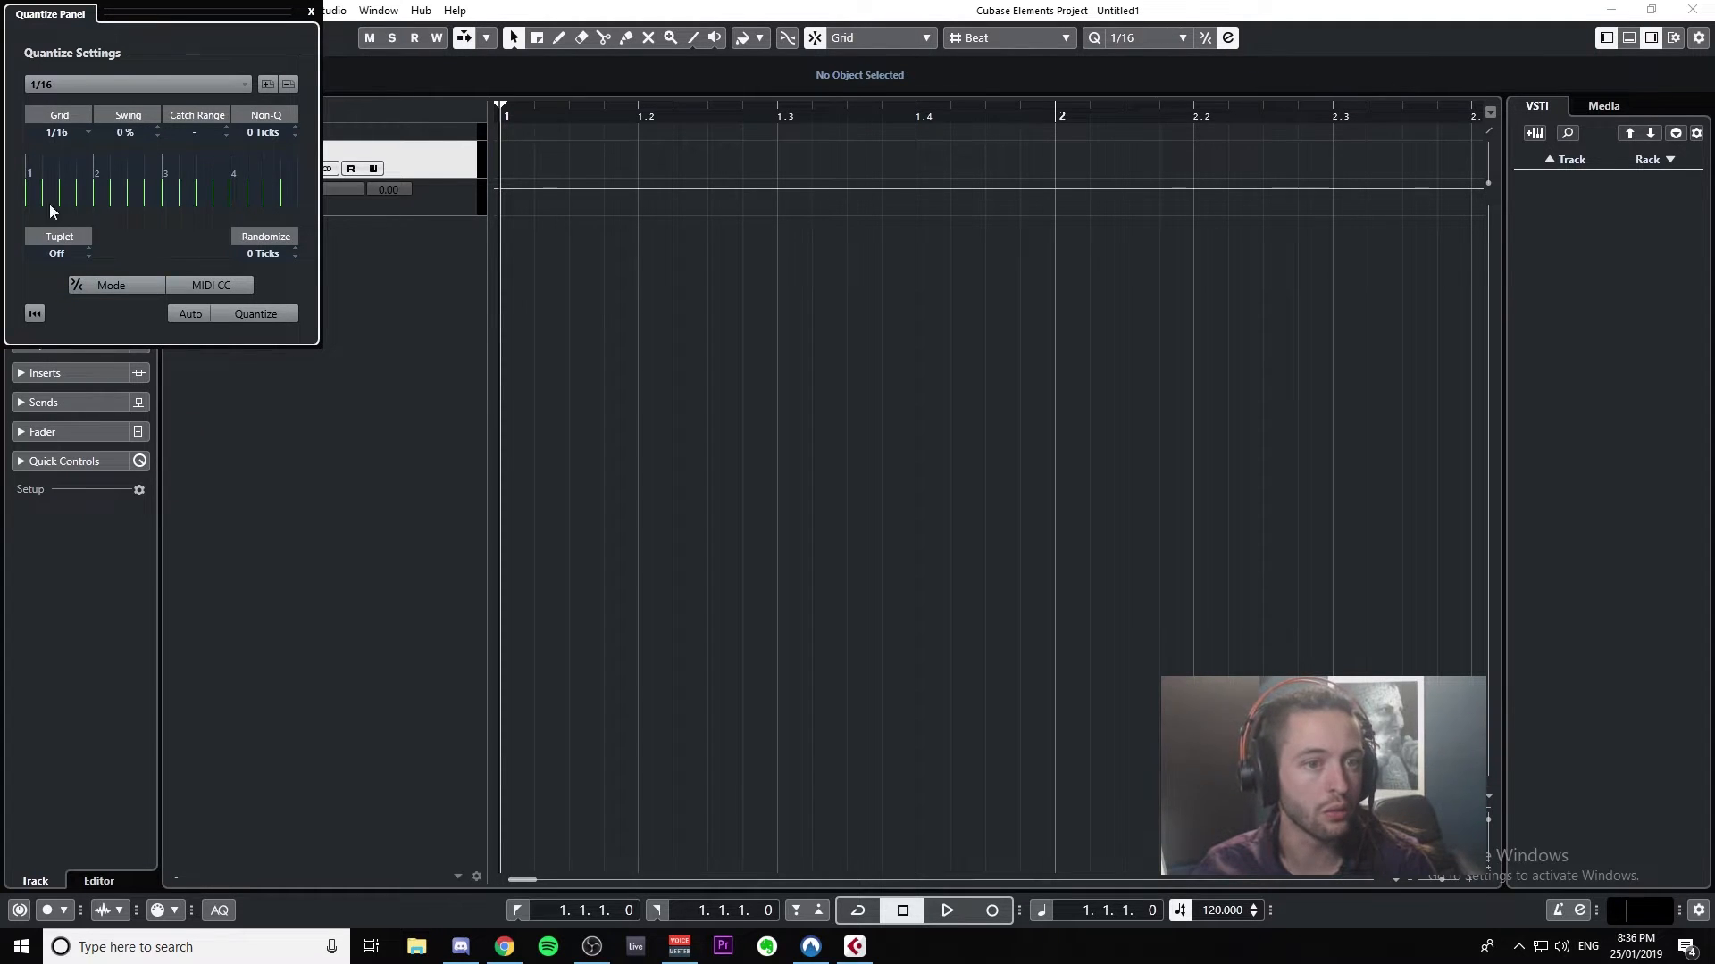
left_click(57, 131)
left_click(57, 132)
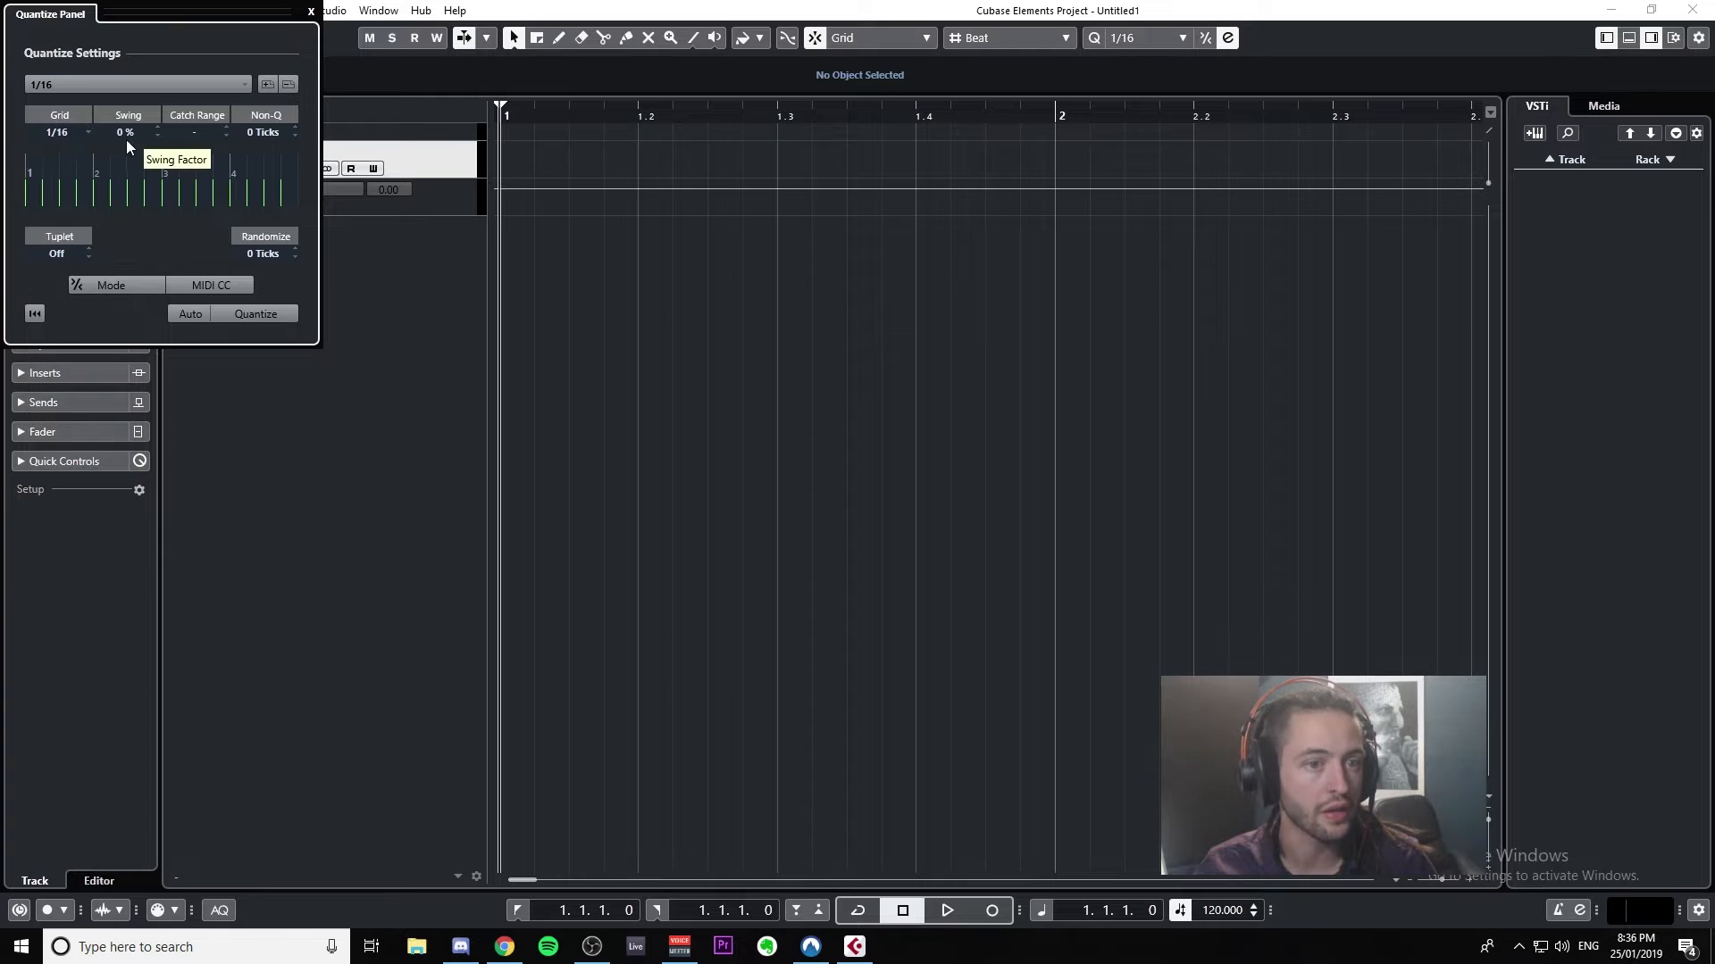
left_click(57, 131)
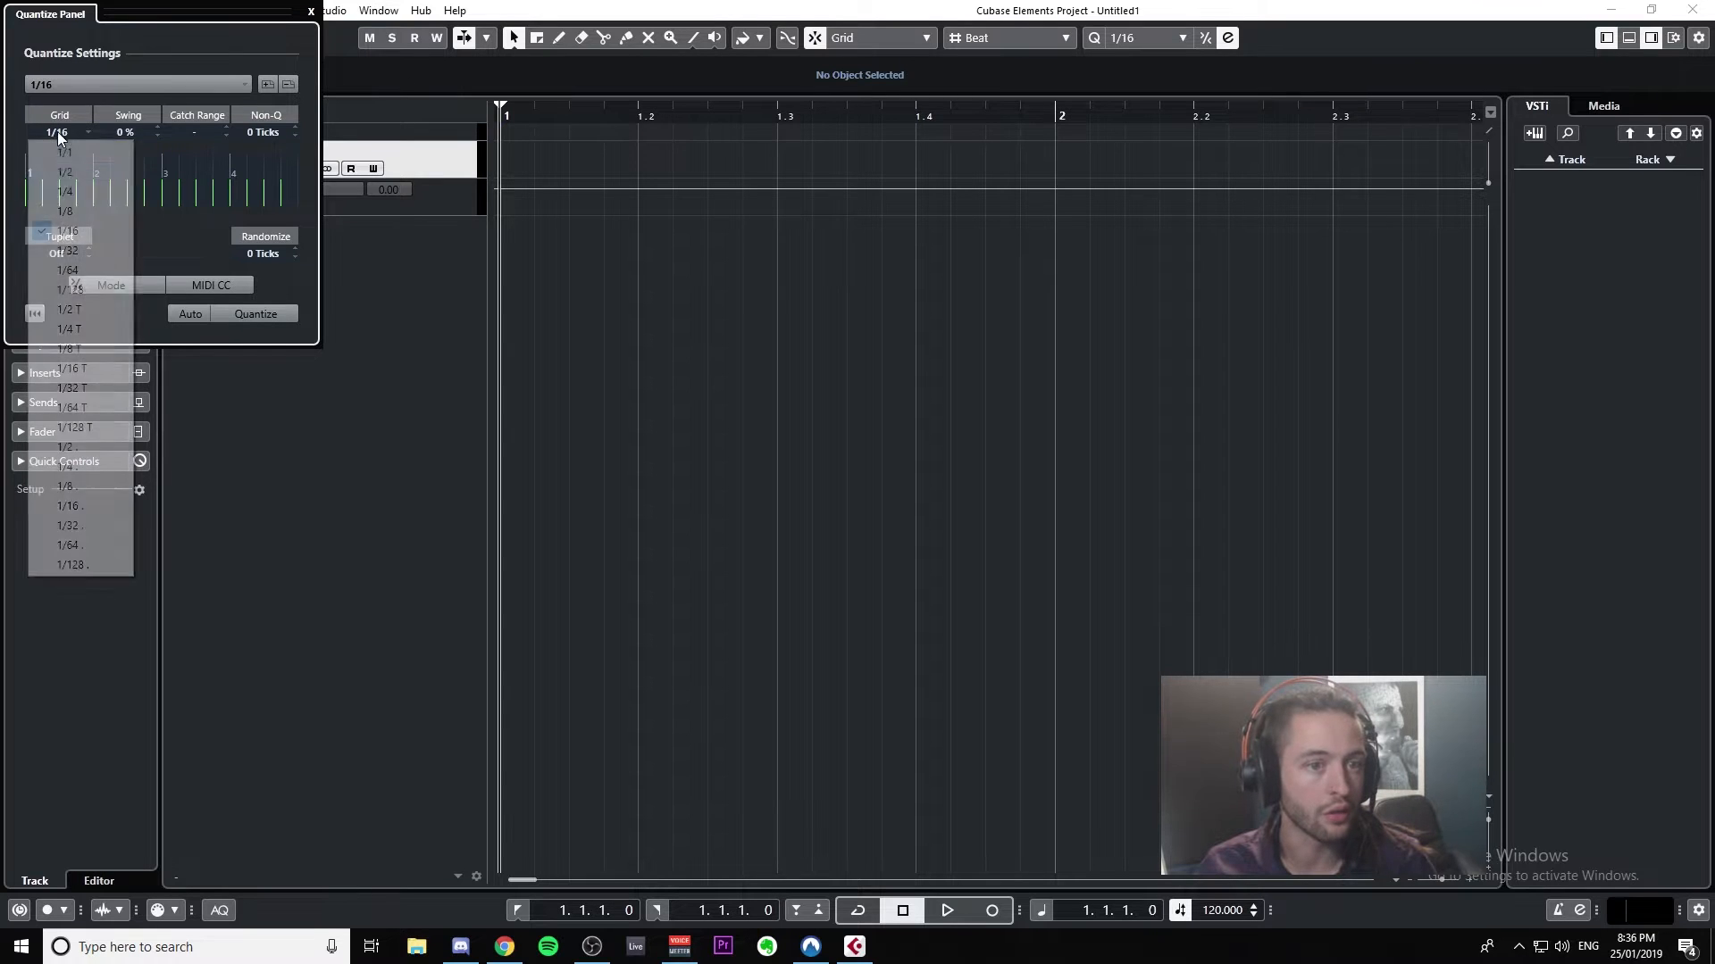
Step: Raise the quantize Catch Range to 100 %, restore the plain 1/16 settings and close the Quantize Panel
left_click(140, 132)
scroll(198, 130, "up", 1)
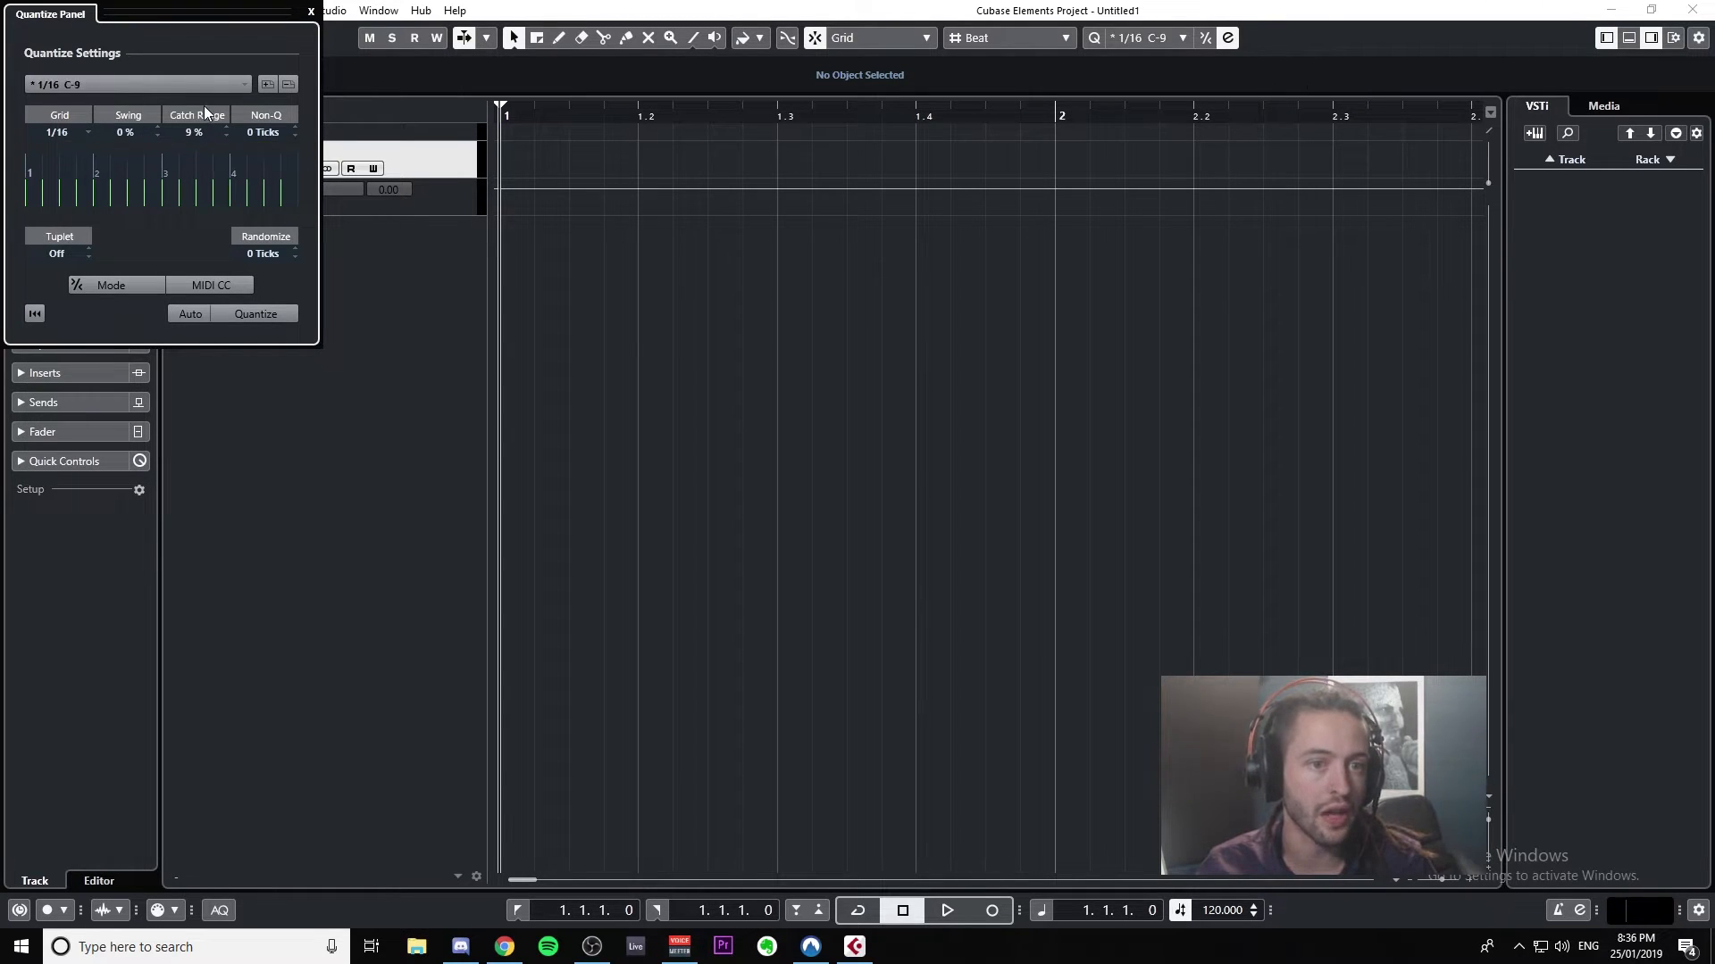
left_click_drag(204, 105, 384, 201)
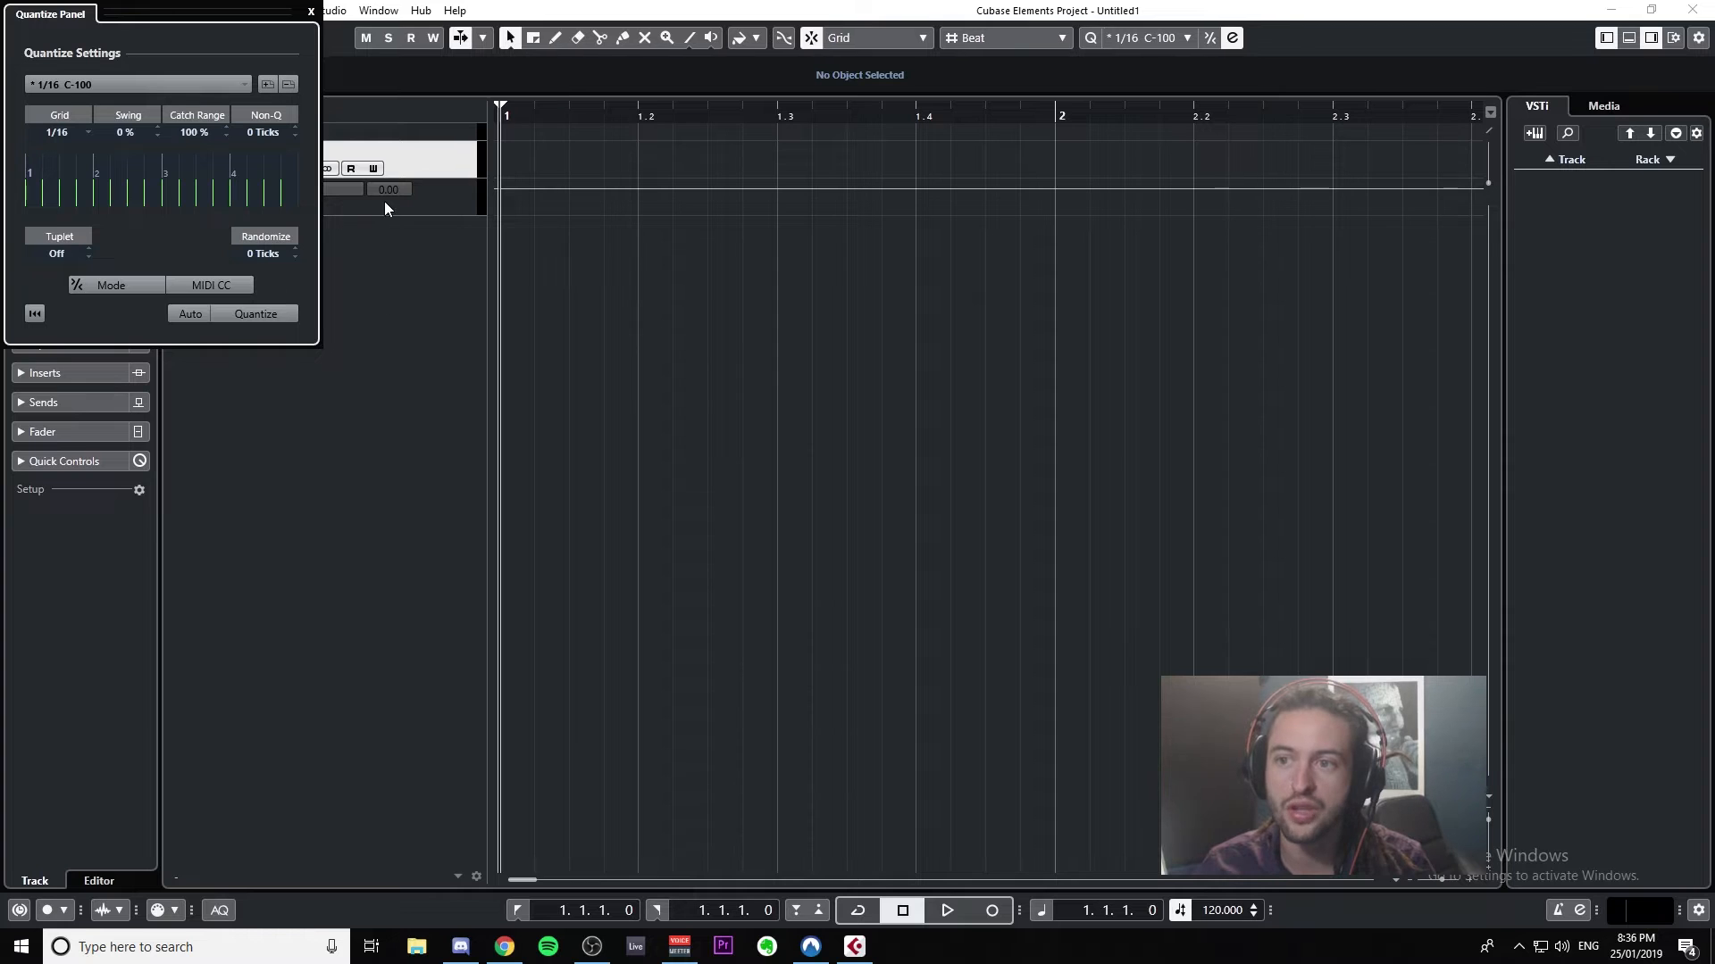
left_click_drag(1207, 56, 232, 664)
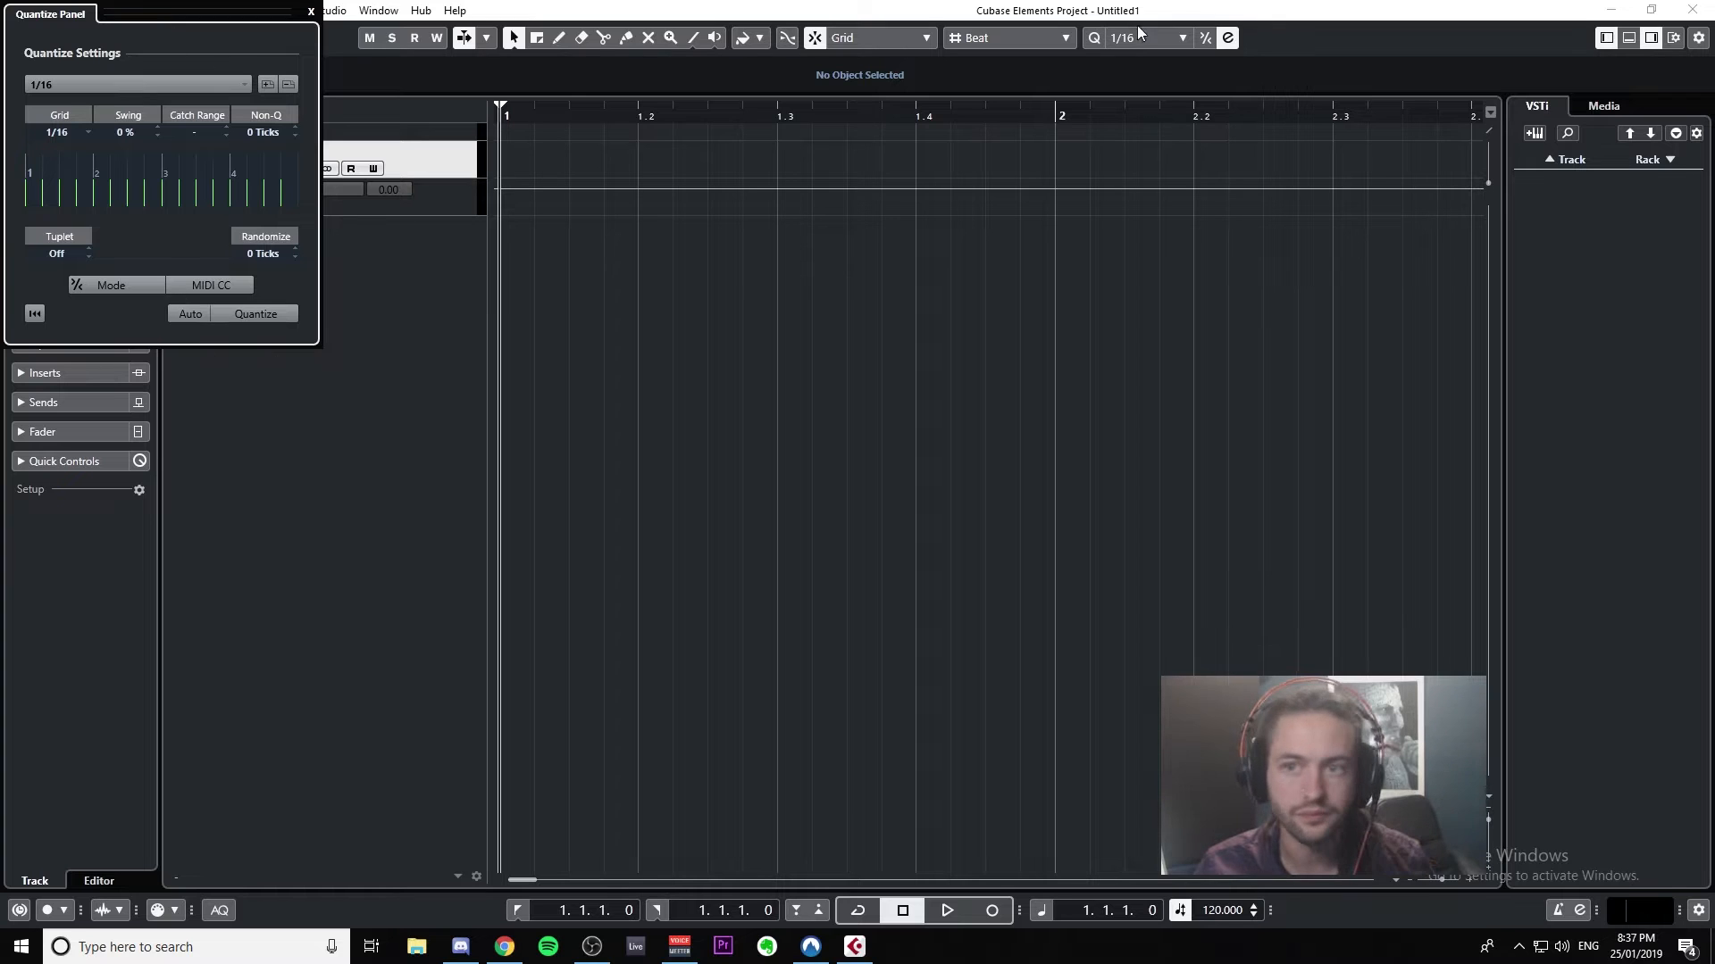
left_click(1228, 36)
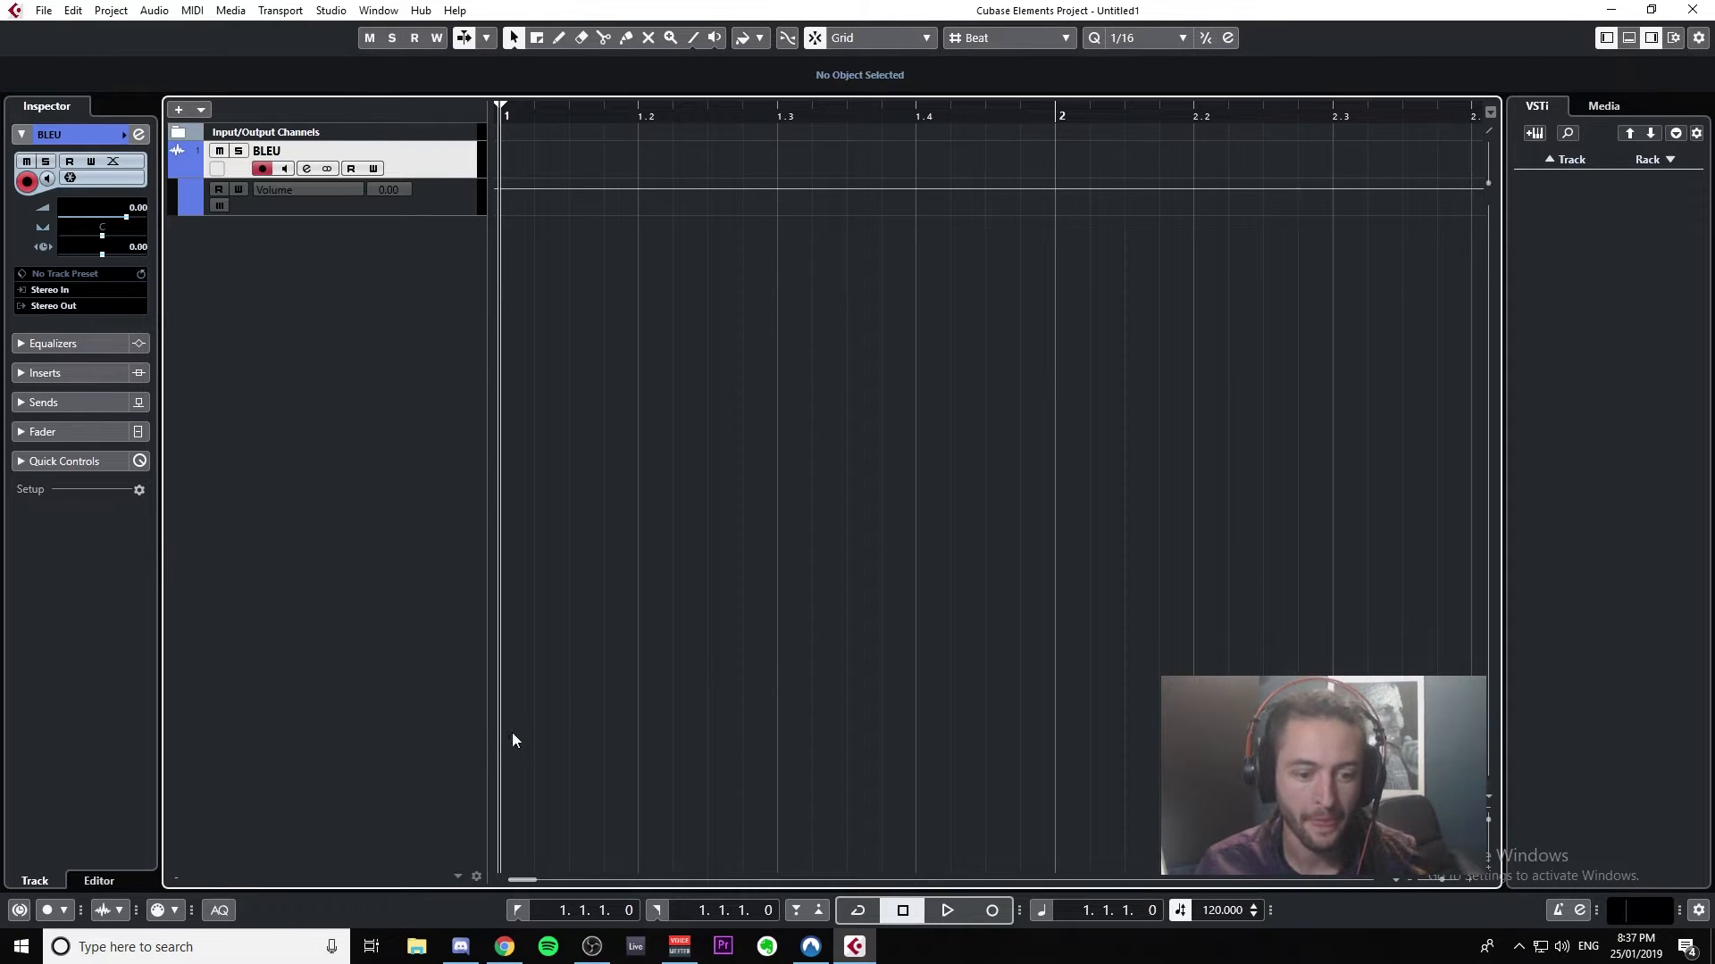
Step: Show the lower zone with the MixConsole and open the window layout setup
left_click(1629, 40)
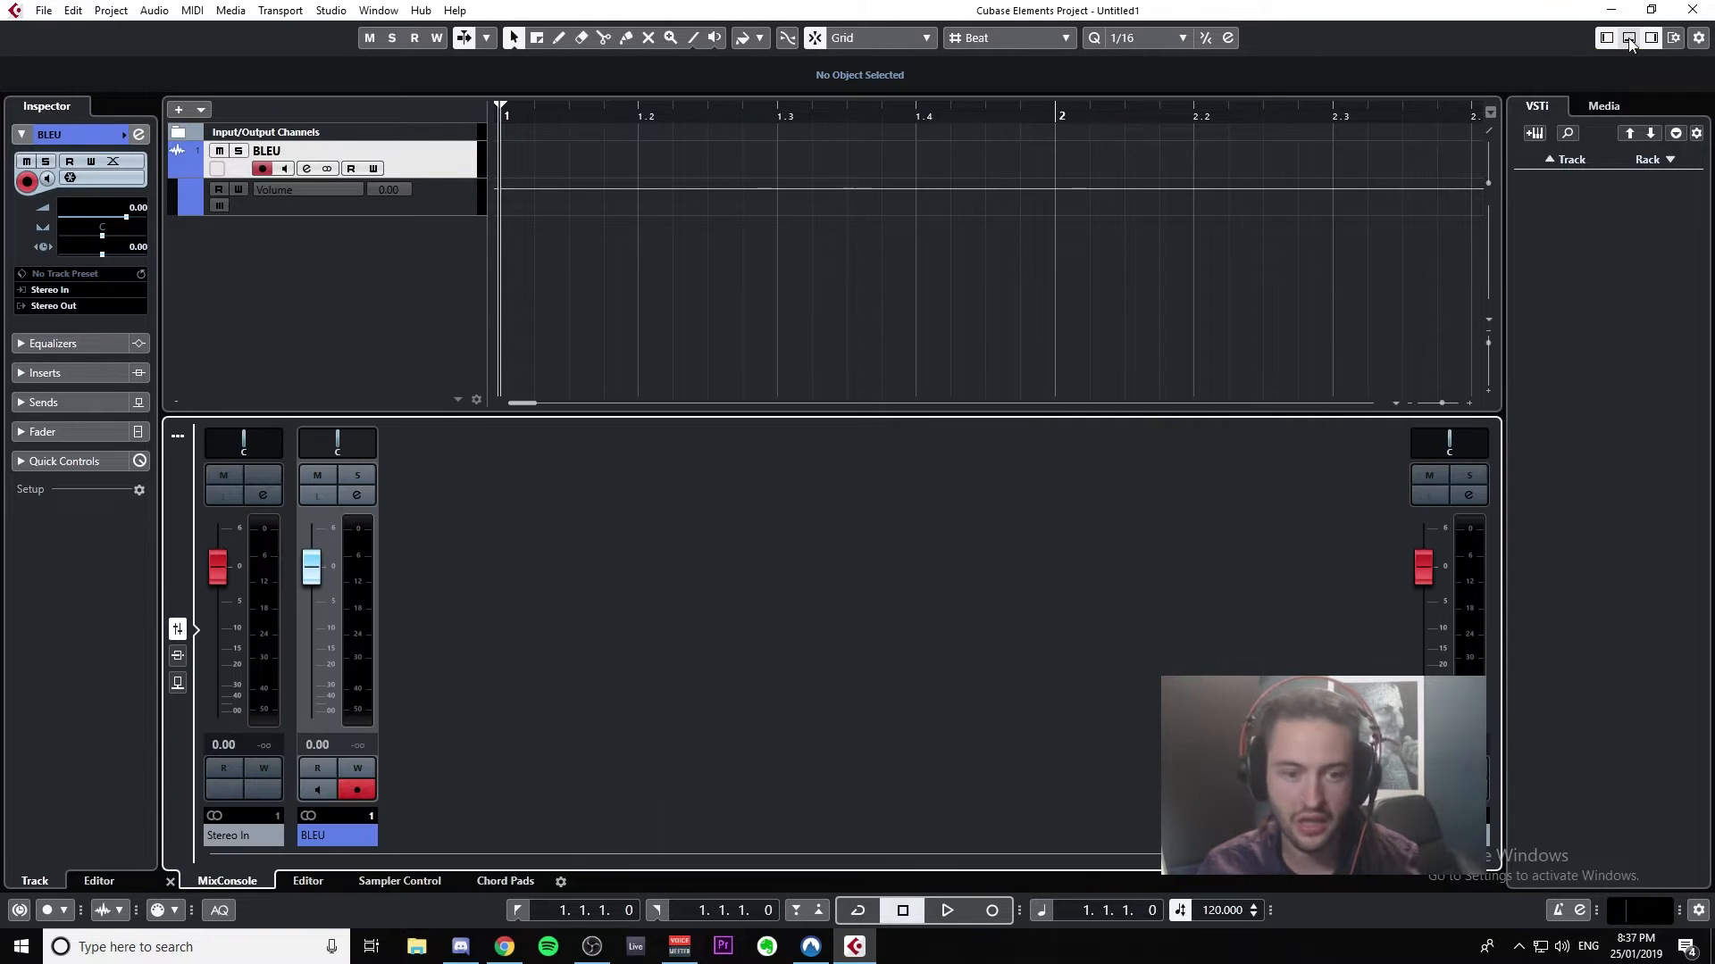
left_click(1630, 39)
left_click(1630, 40)
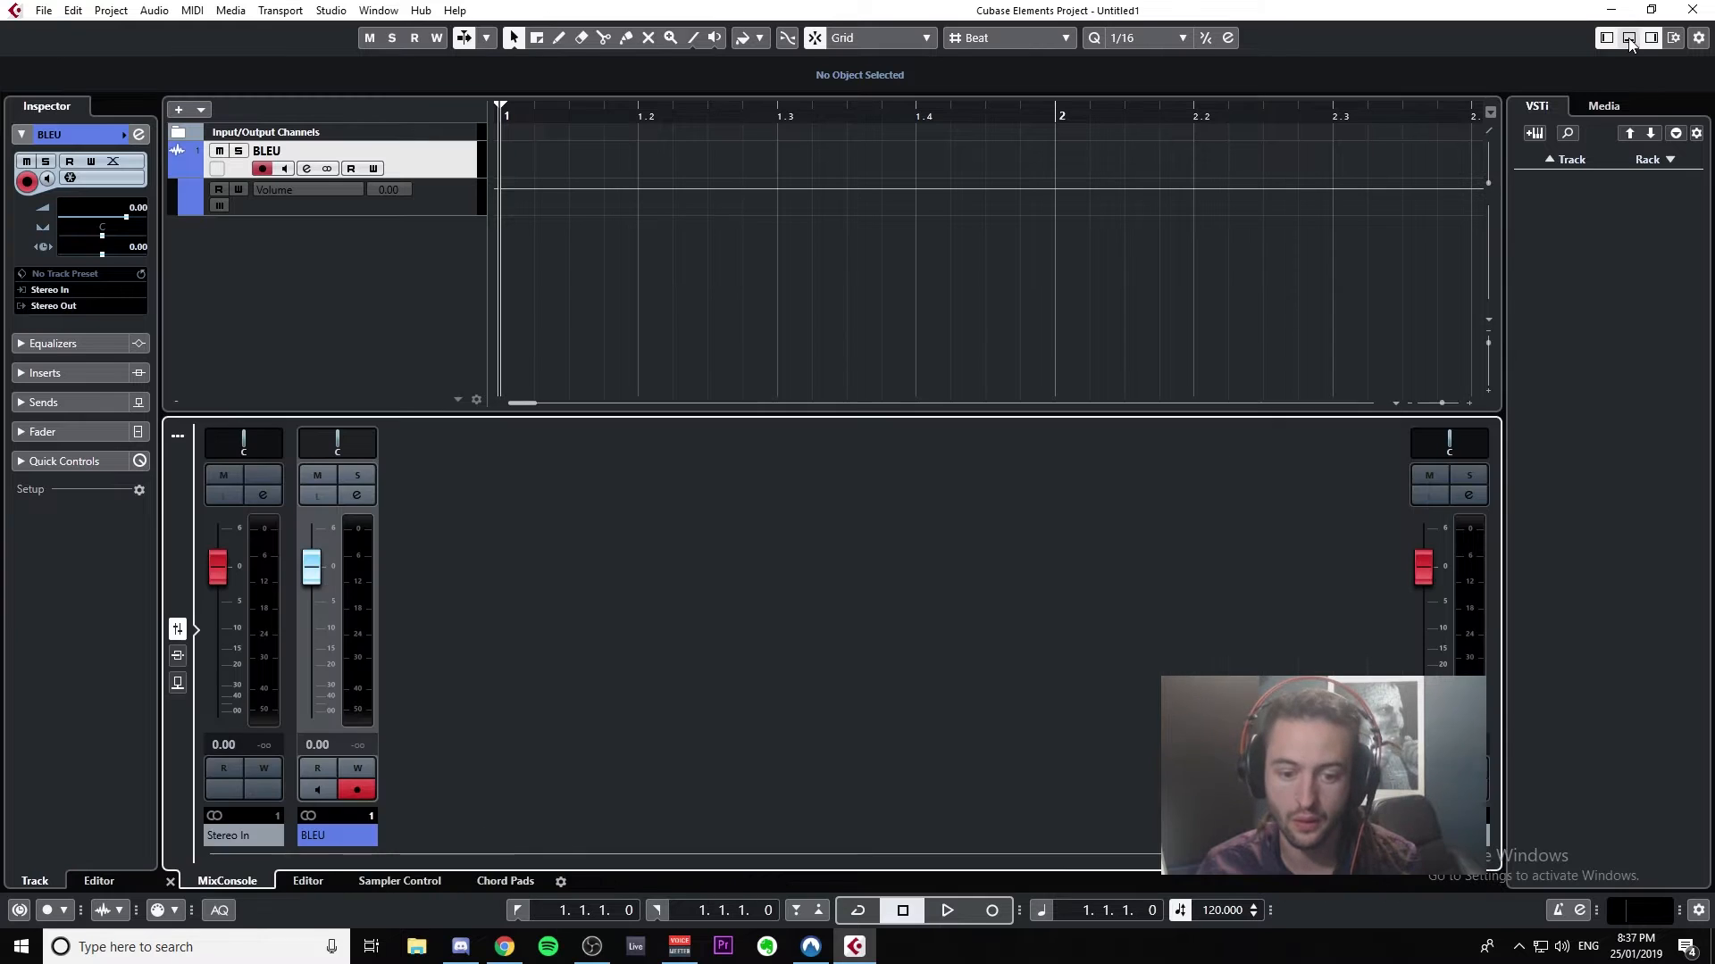
left_click(1629, 39)
left_click(1628, 39)
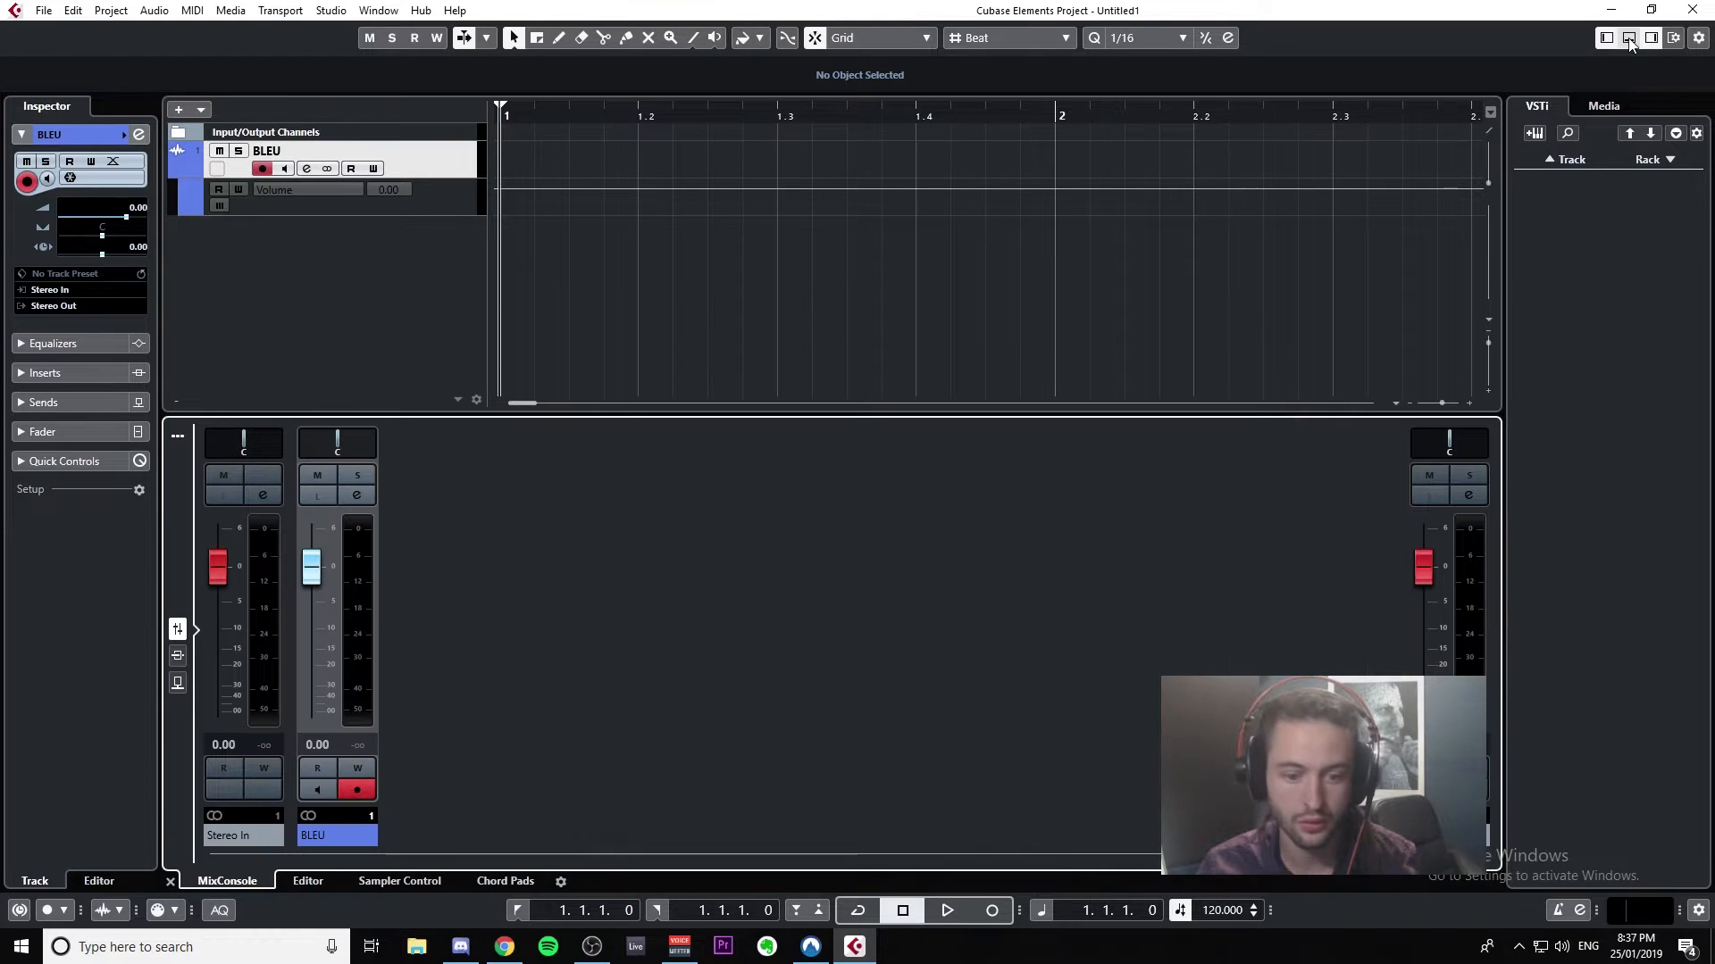
left_click(1672, 39)
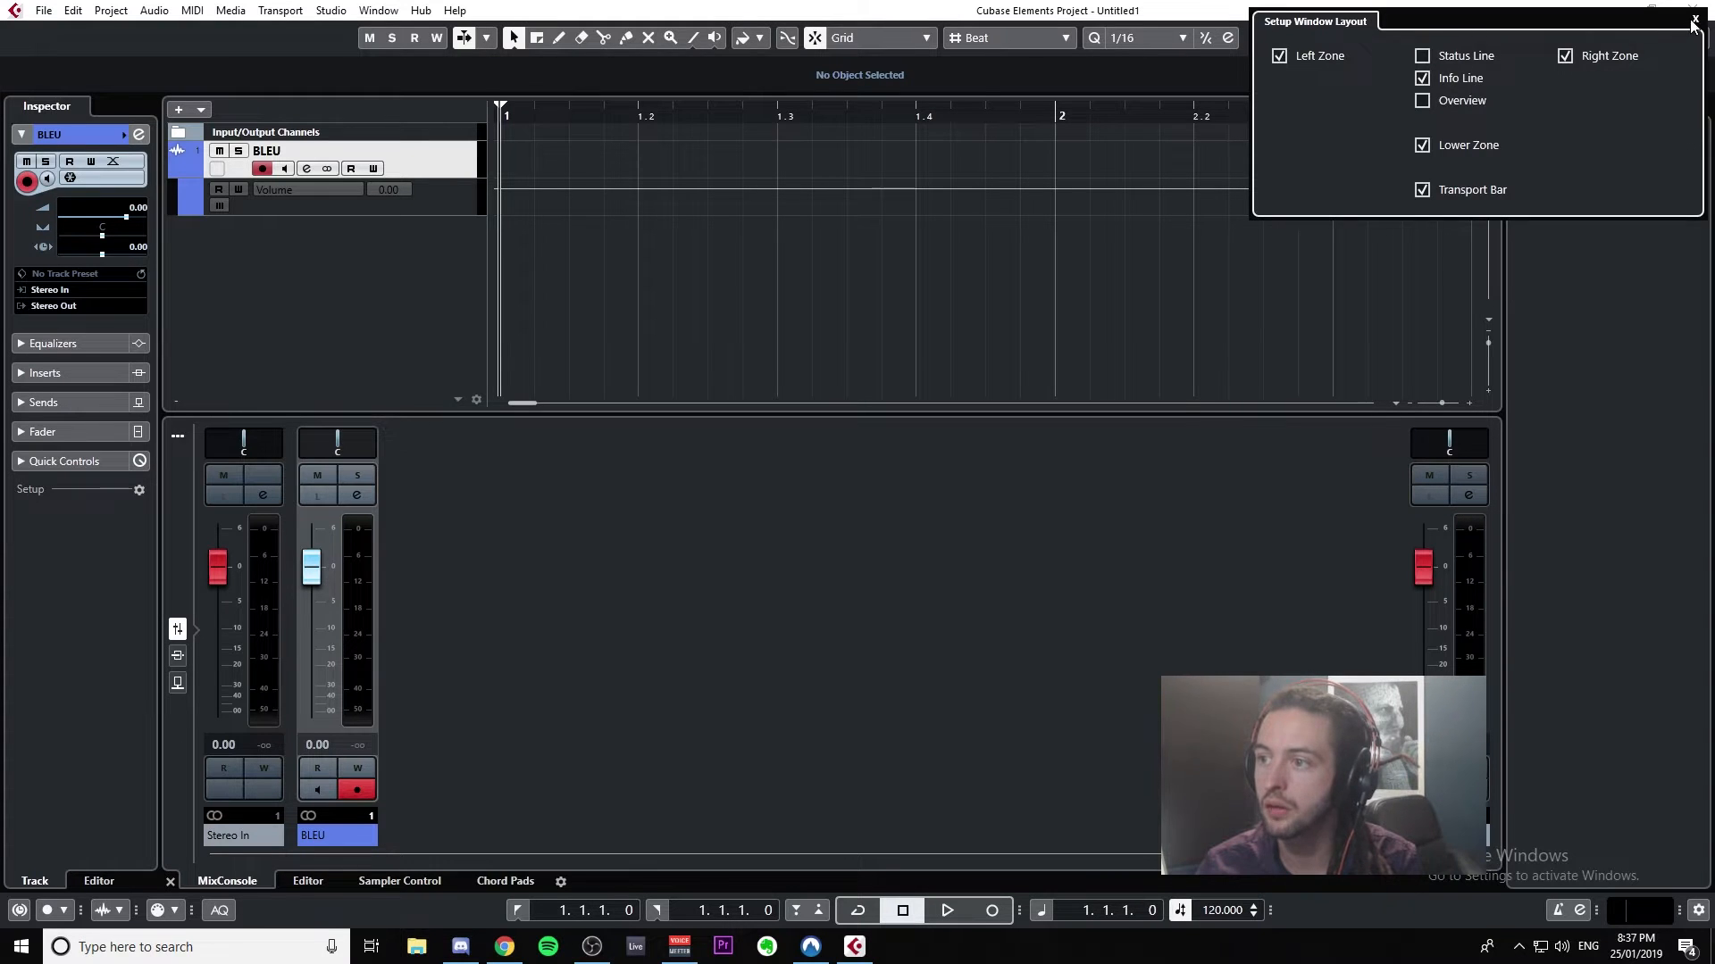
Step: Open the toolbar setup, look over its hidden items such as Project History and Constrain Delay Compensation, and close it
right_click(1702, 41)
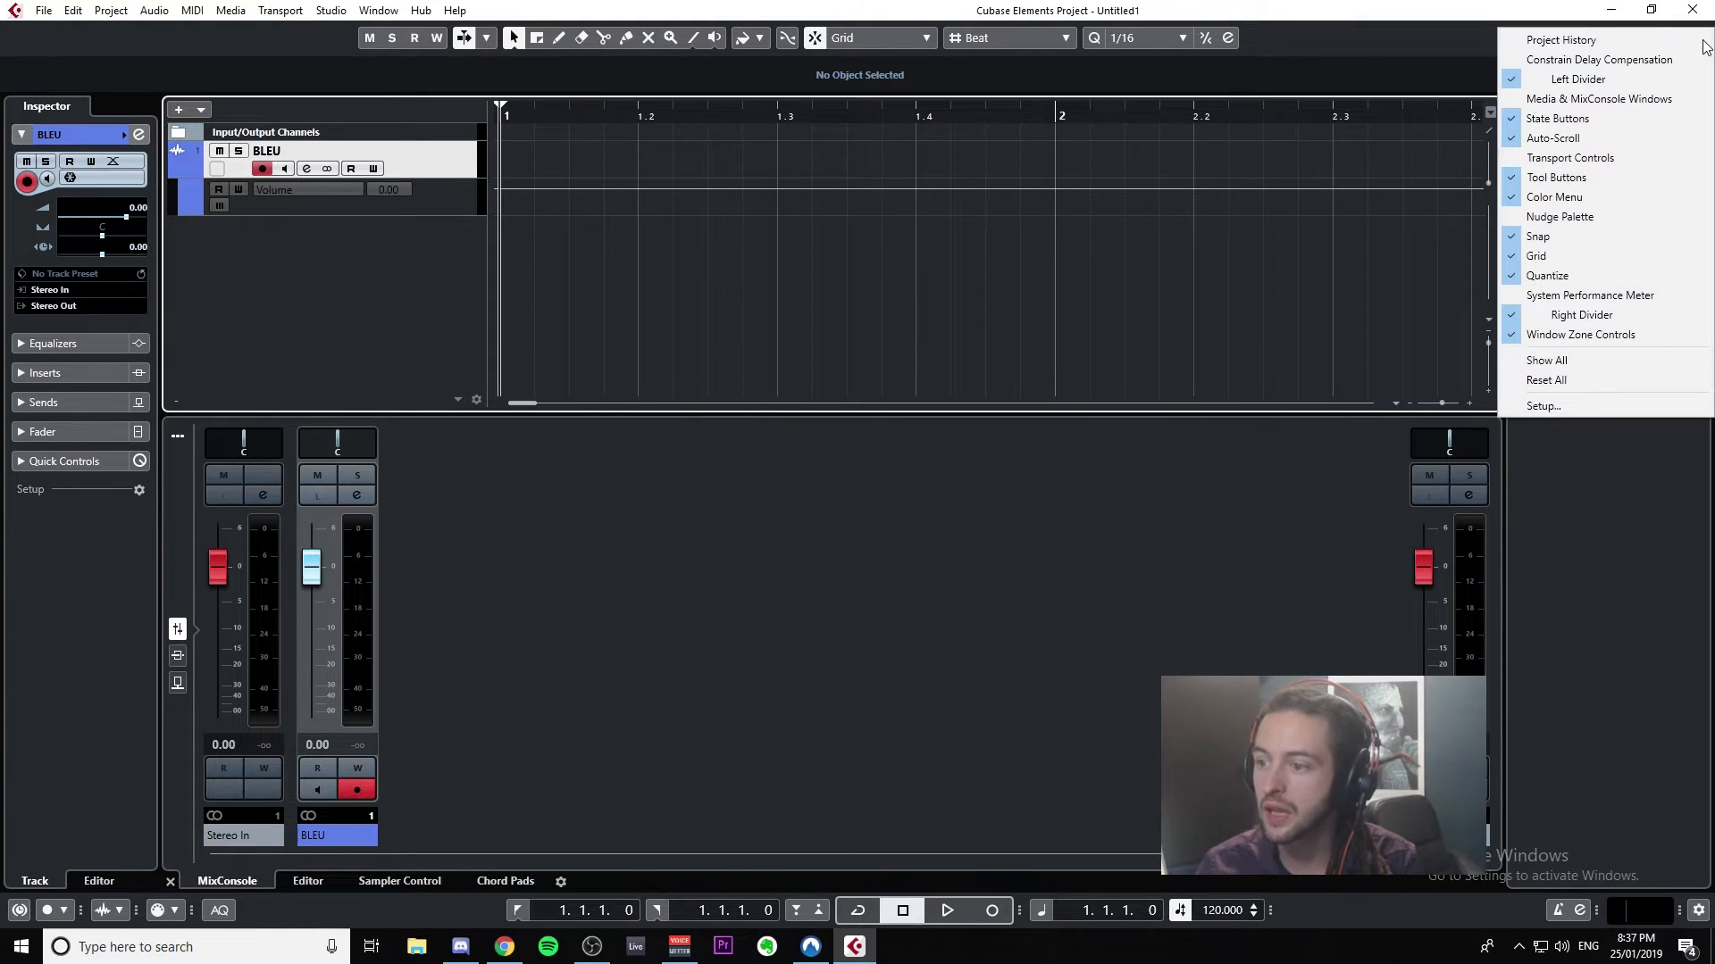
left_click(1543, 405)
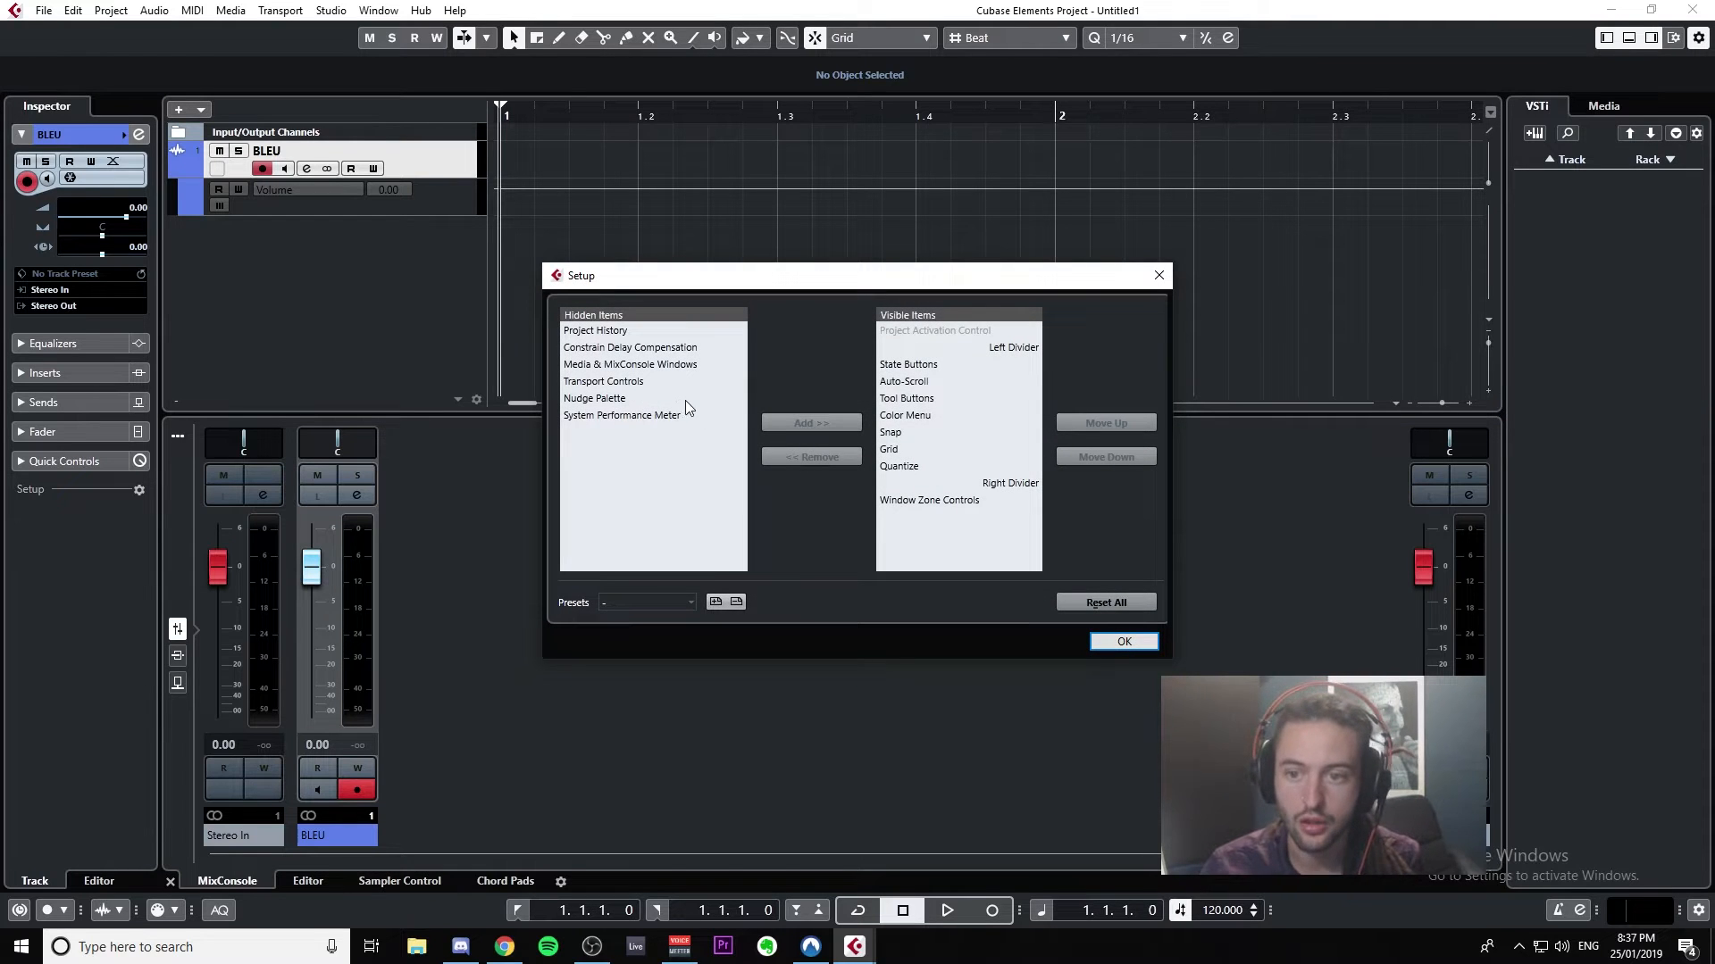
left_click(607, 333)
left_click(607, 349)
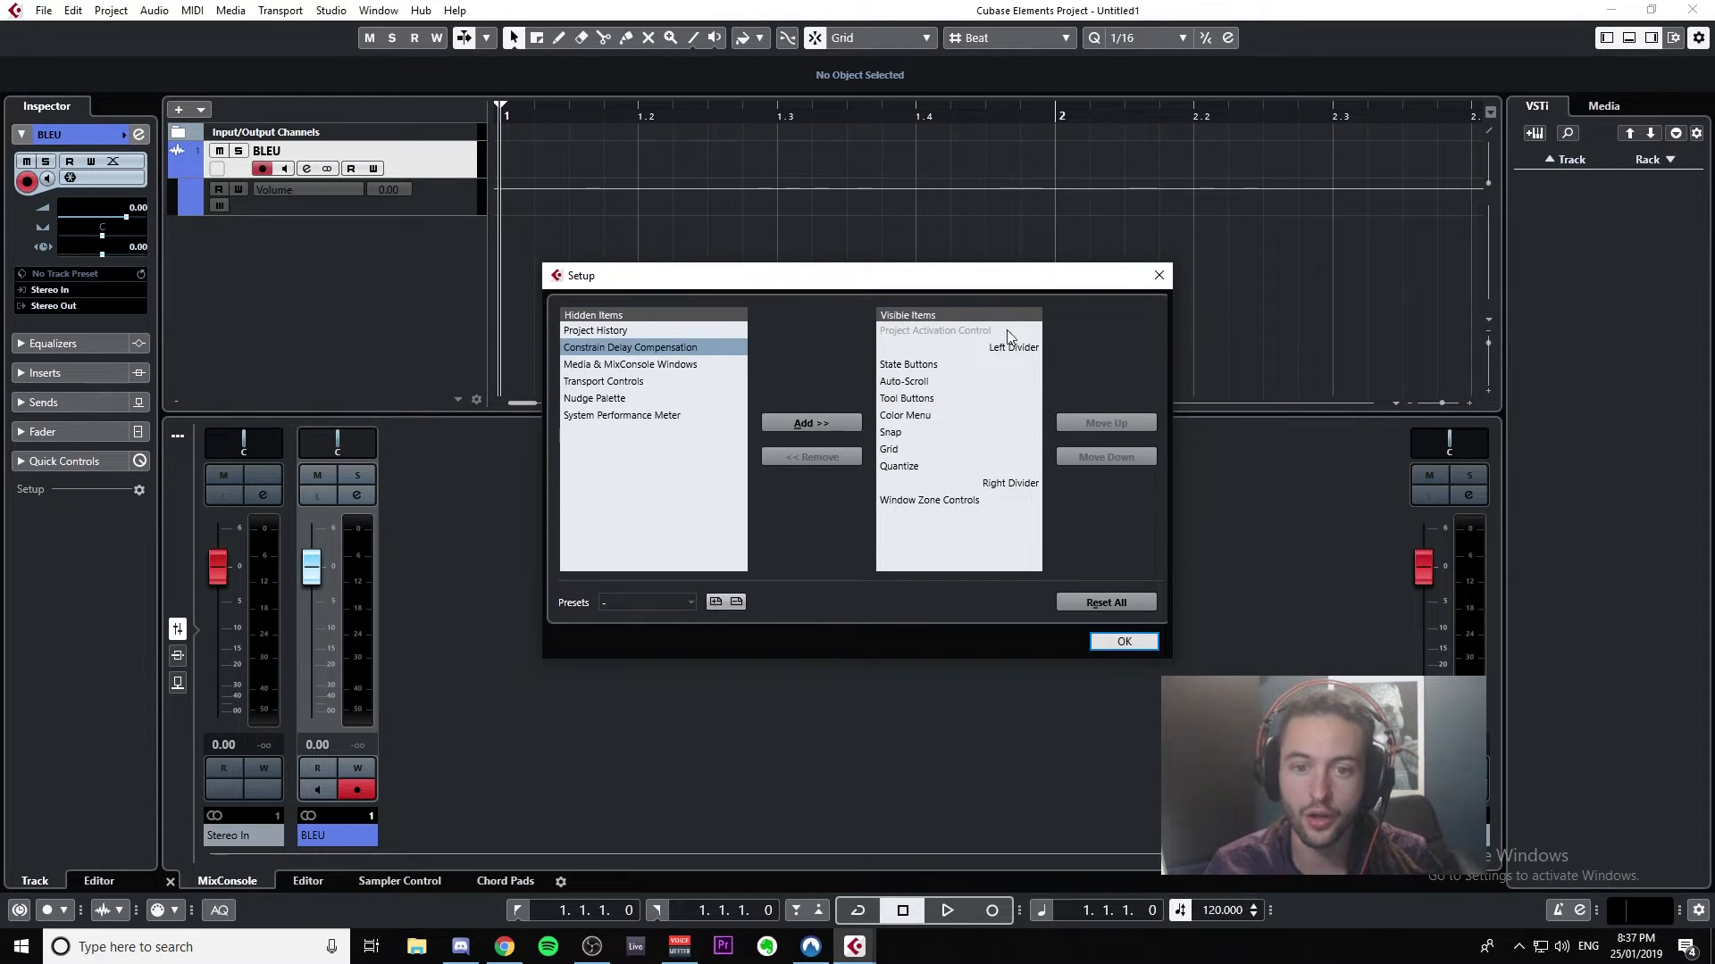
key("Up")
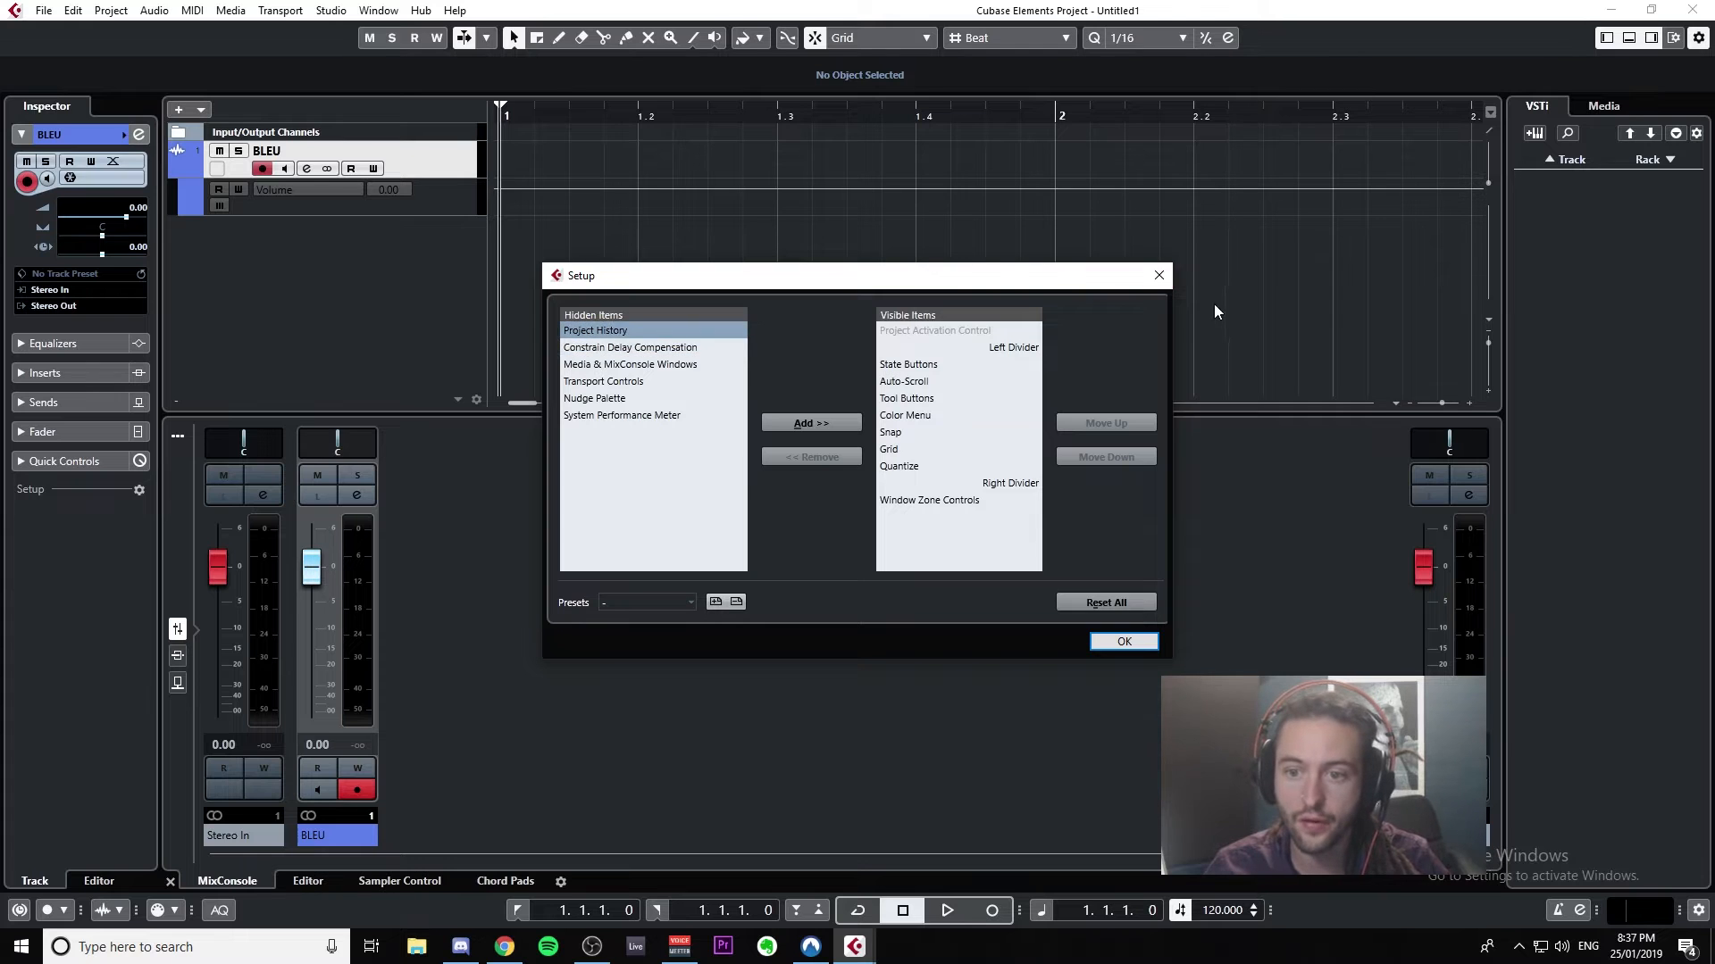
left_click(1159, 277)
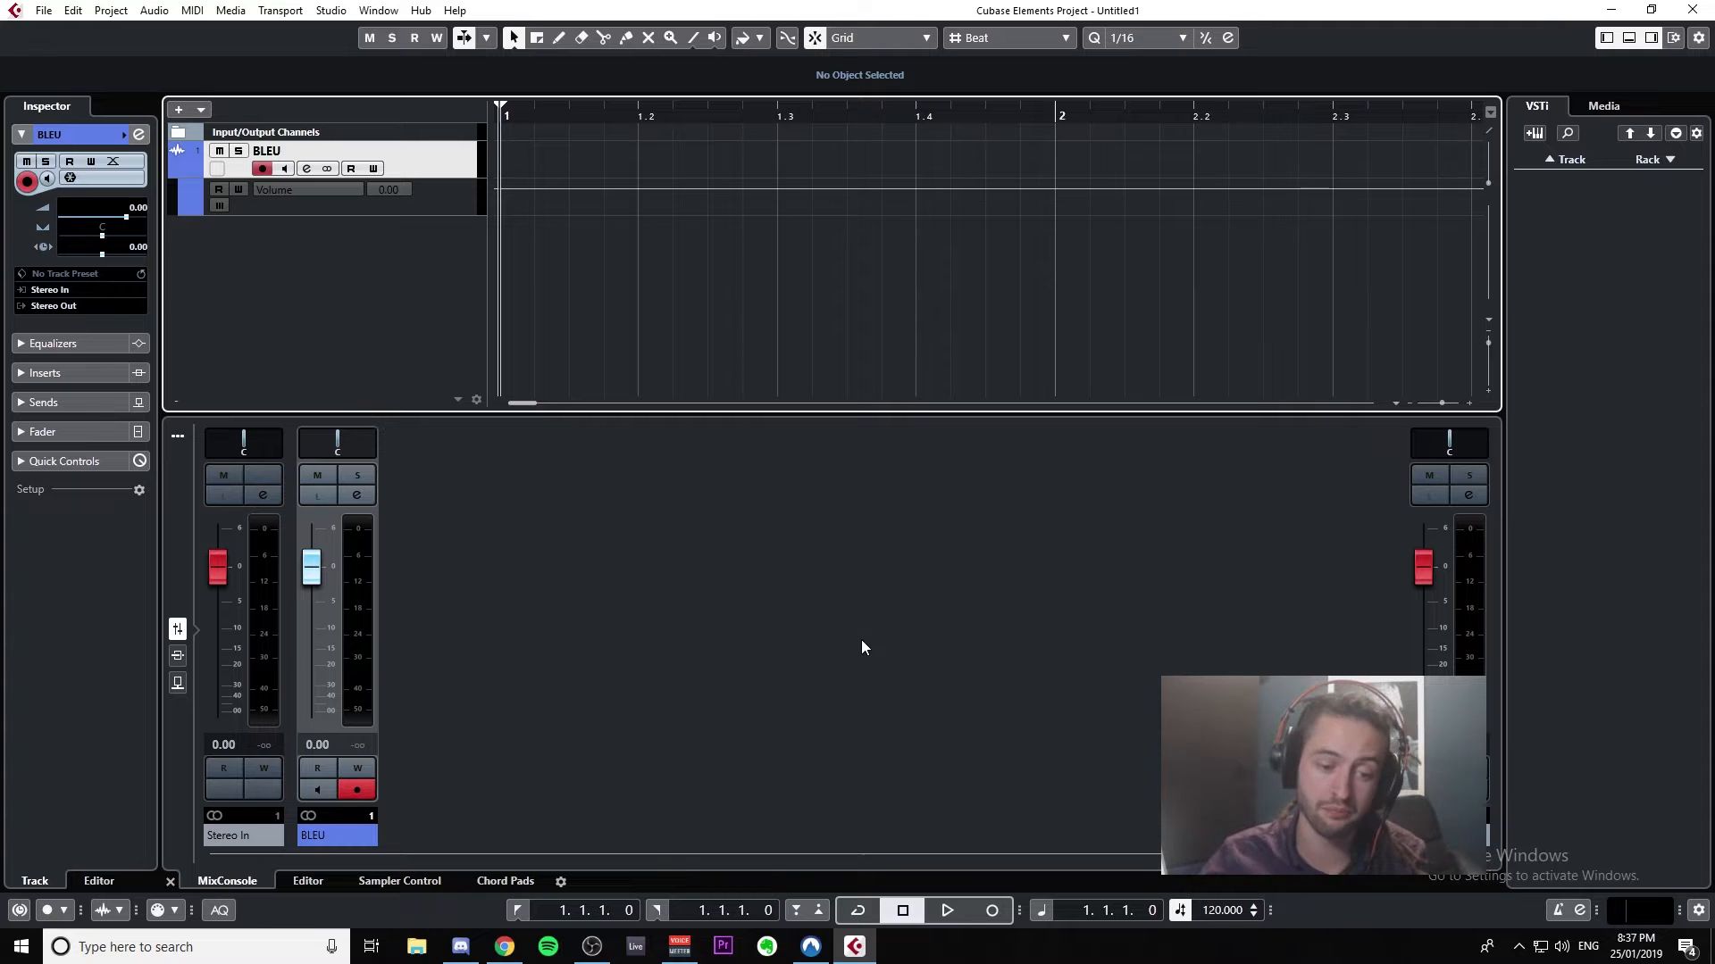
Step: Open the Preferences and look through the Editing pages, including Audio, MIDI, Tools and Tool Modifiers
left_click(54, 12)
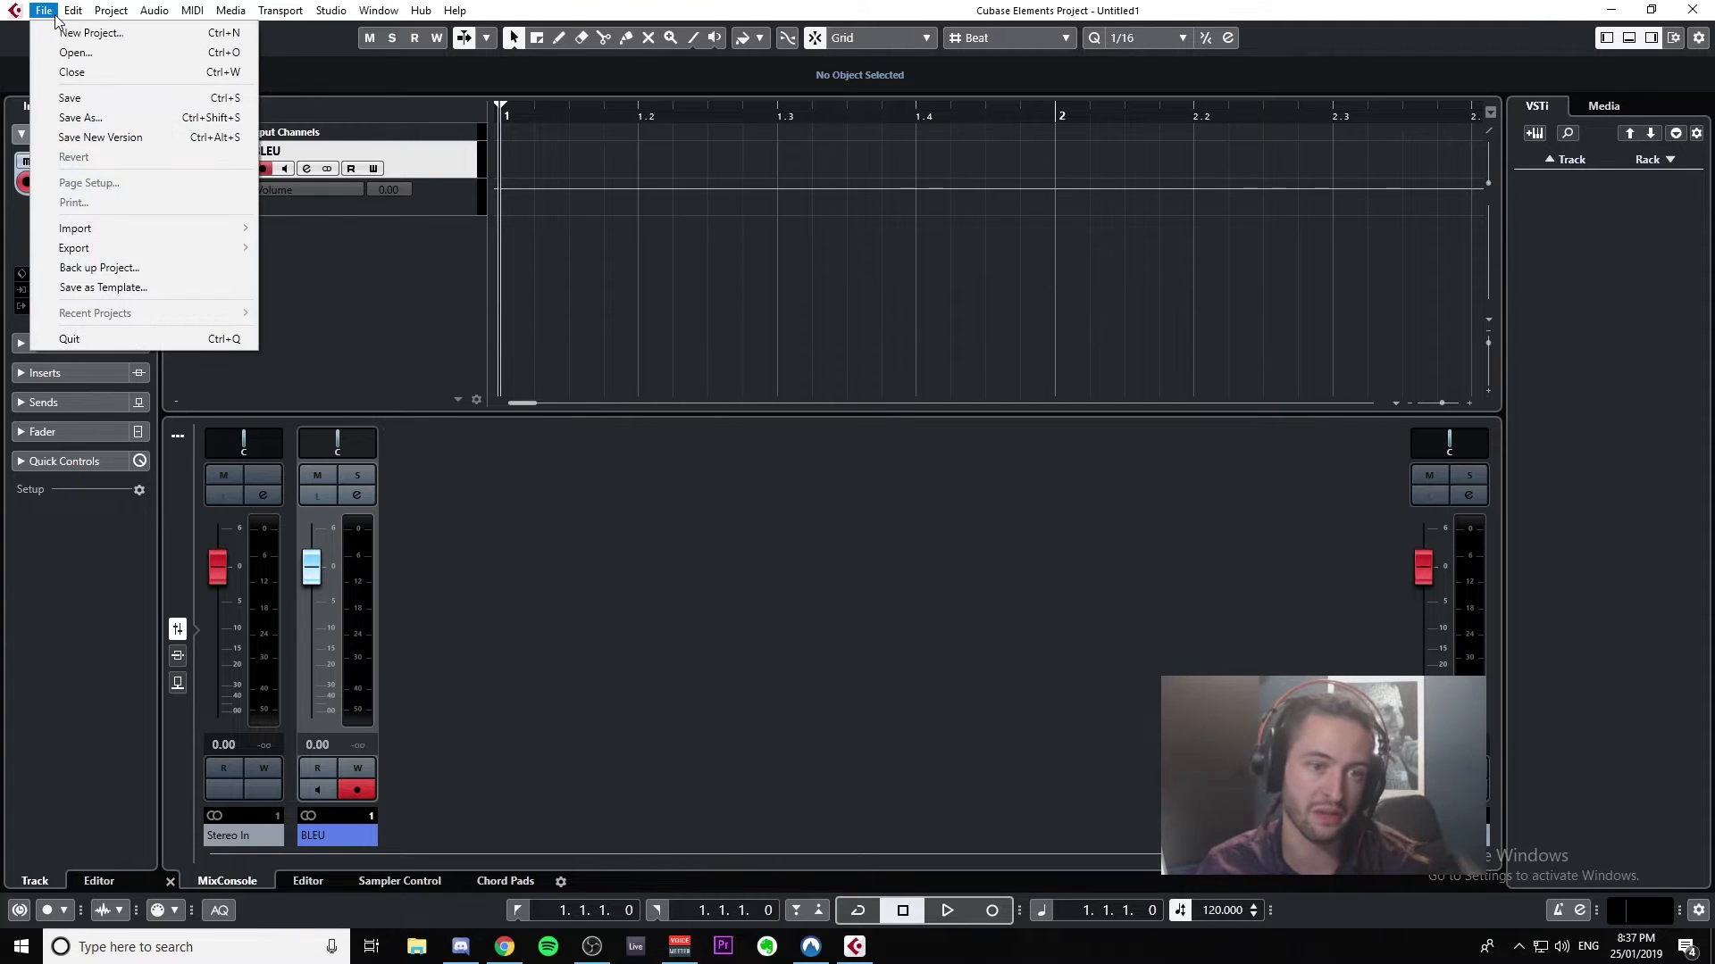
mouse_move(76, 17)
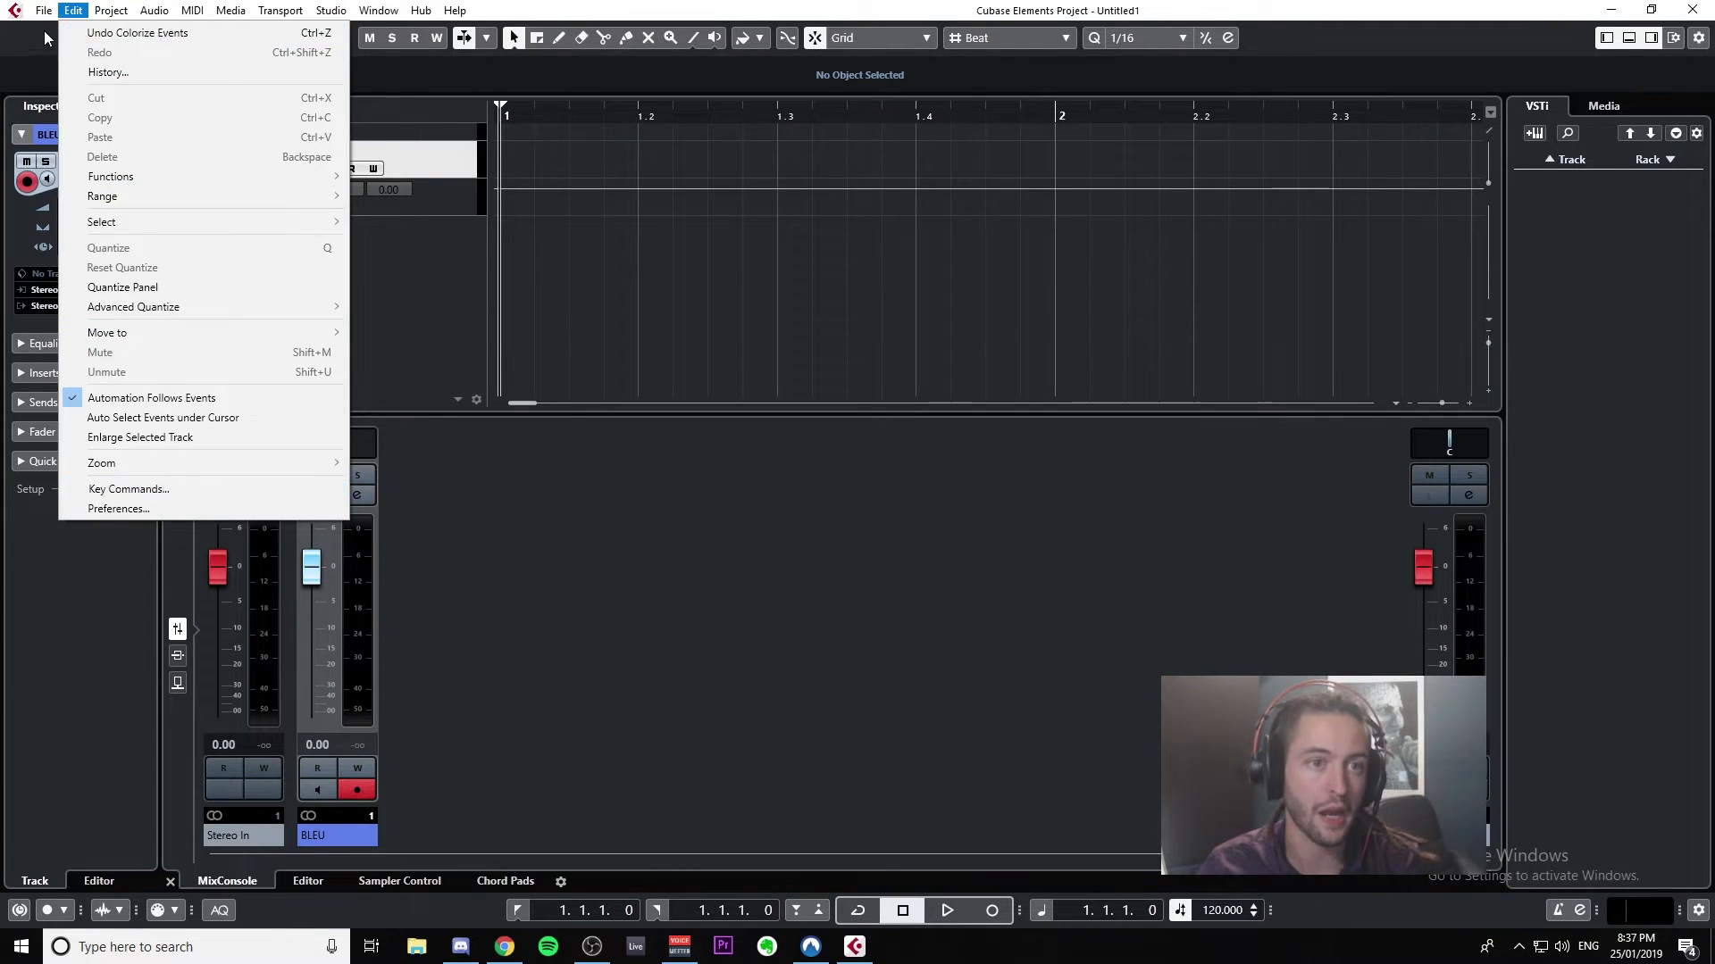
left_click(119, 508)
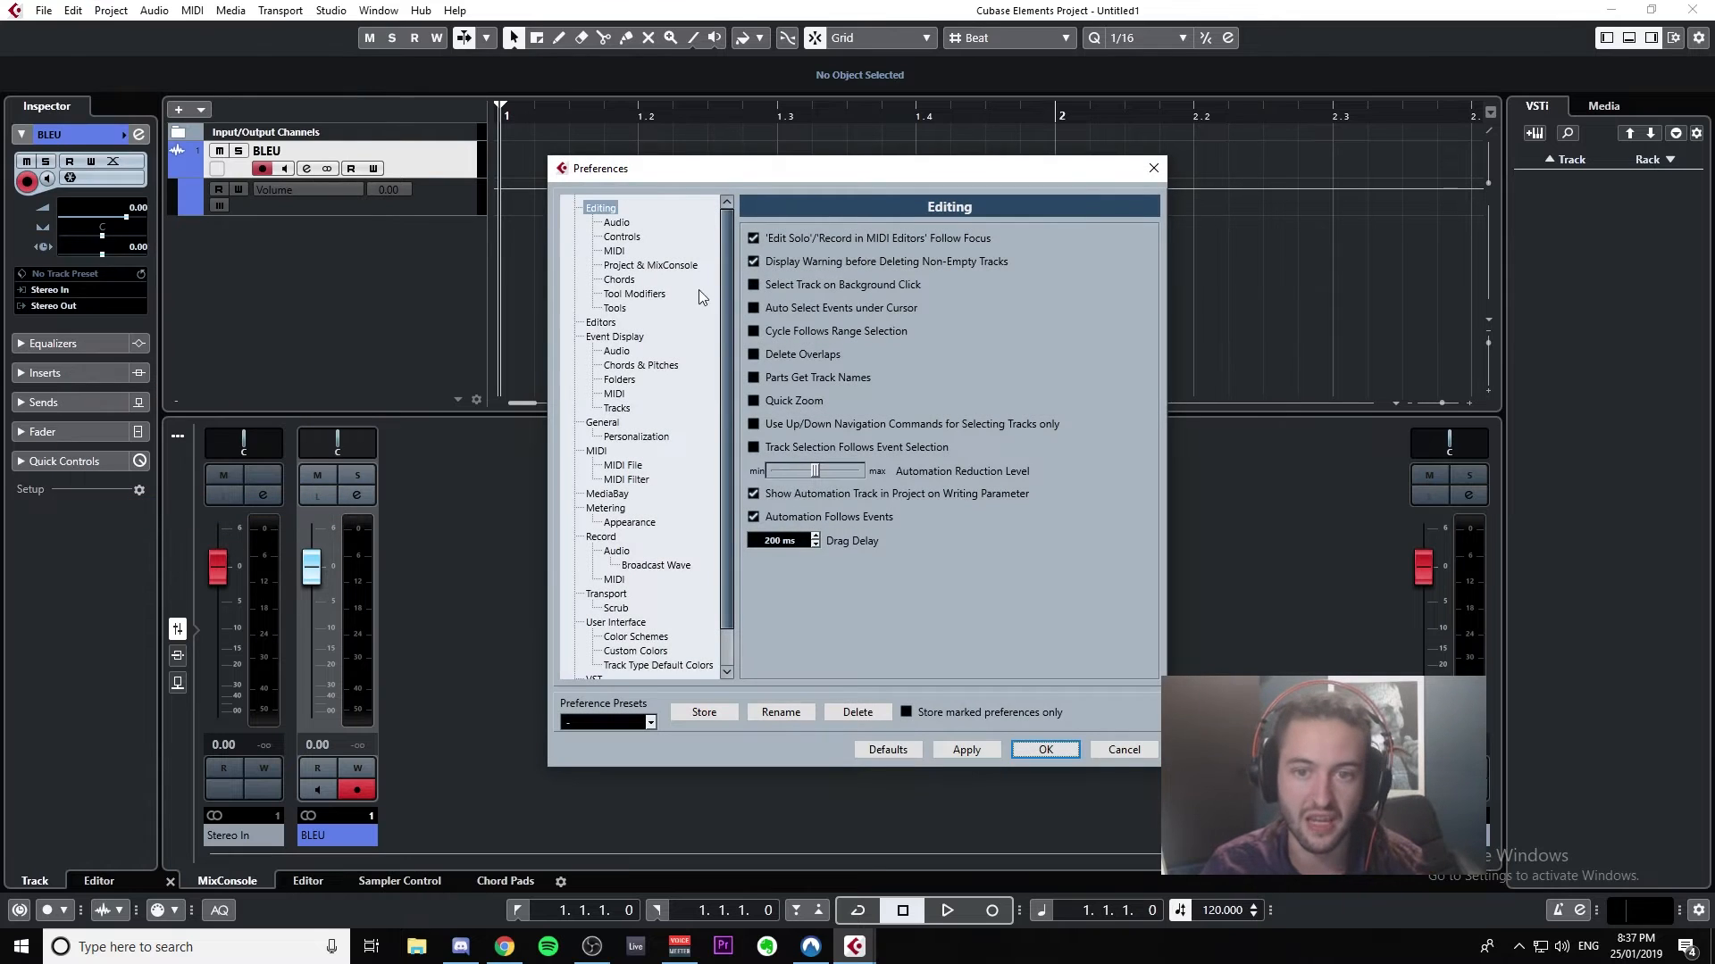
left_click(616, 222)
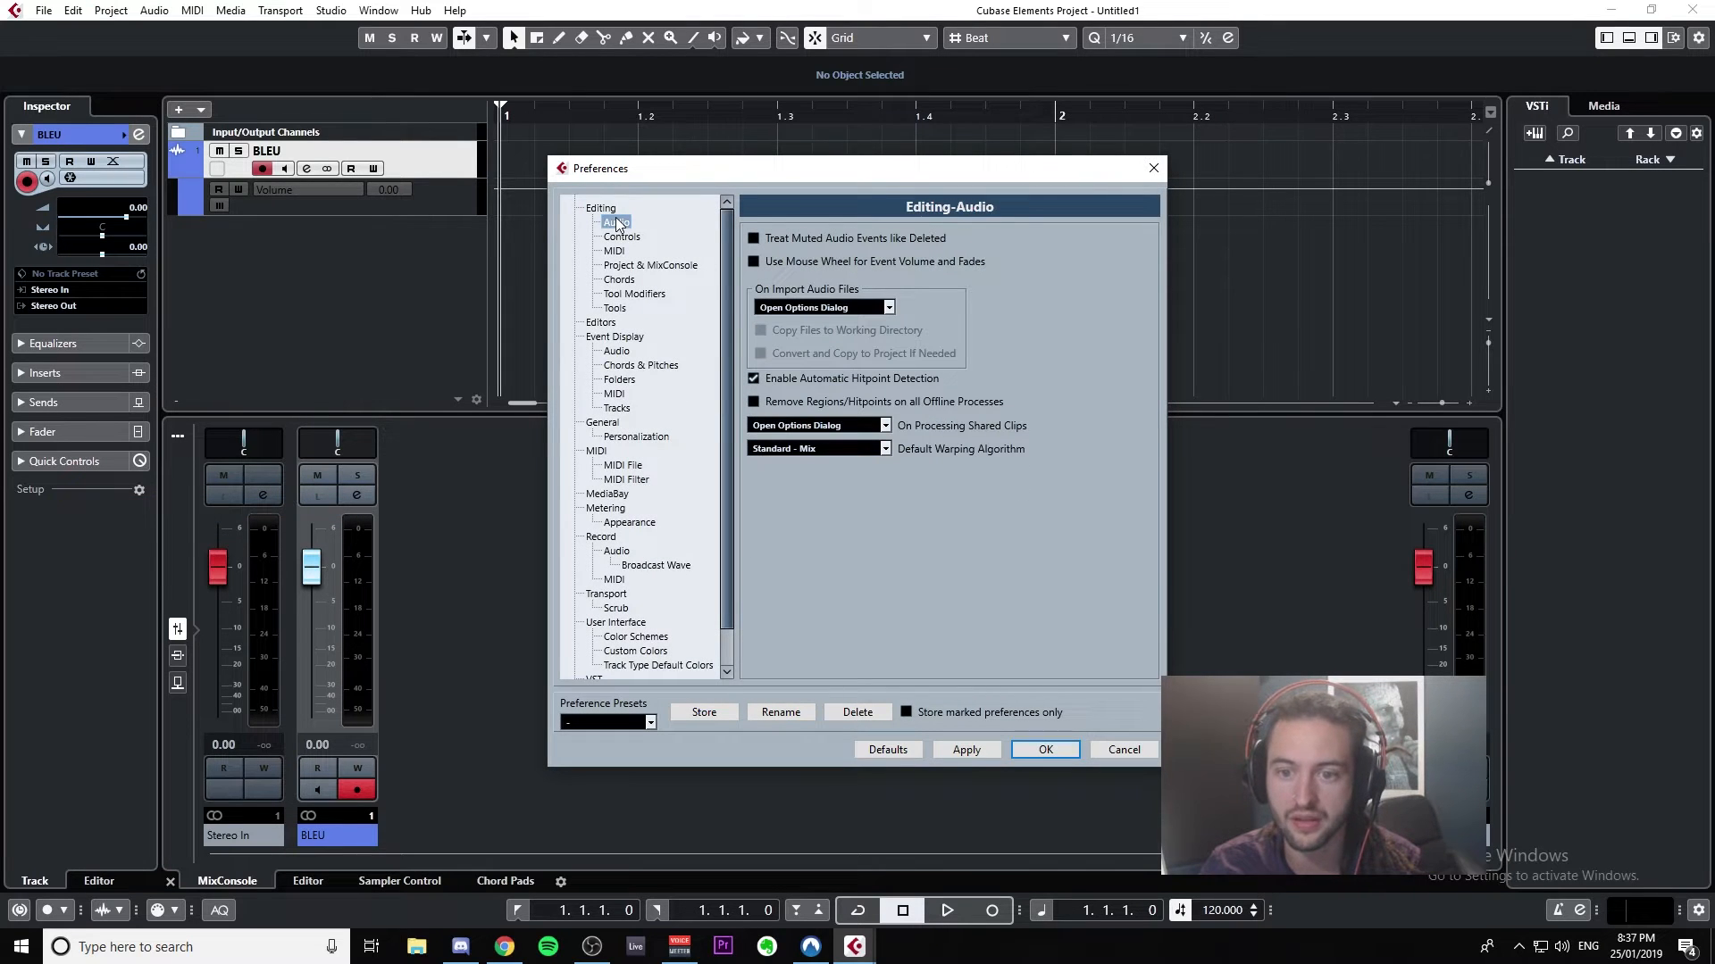
left_click(623, 238)
left_click(630, 253)
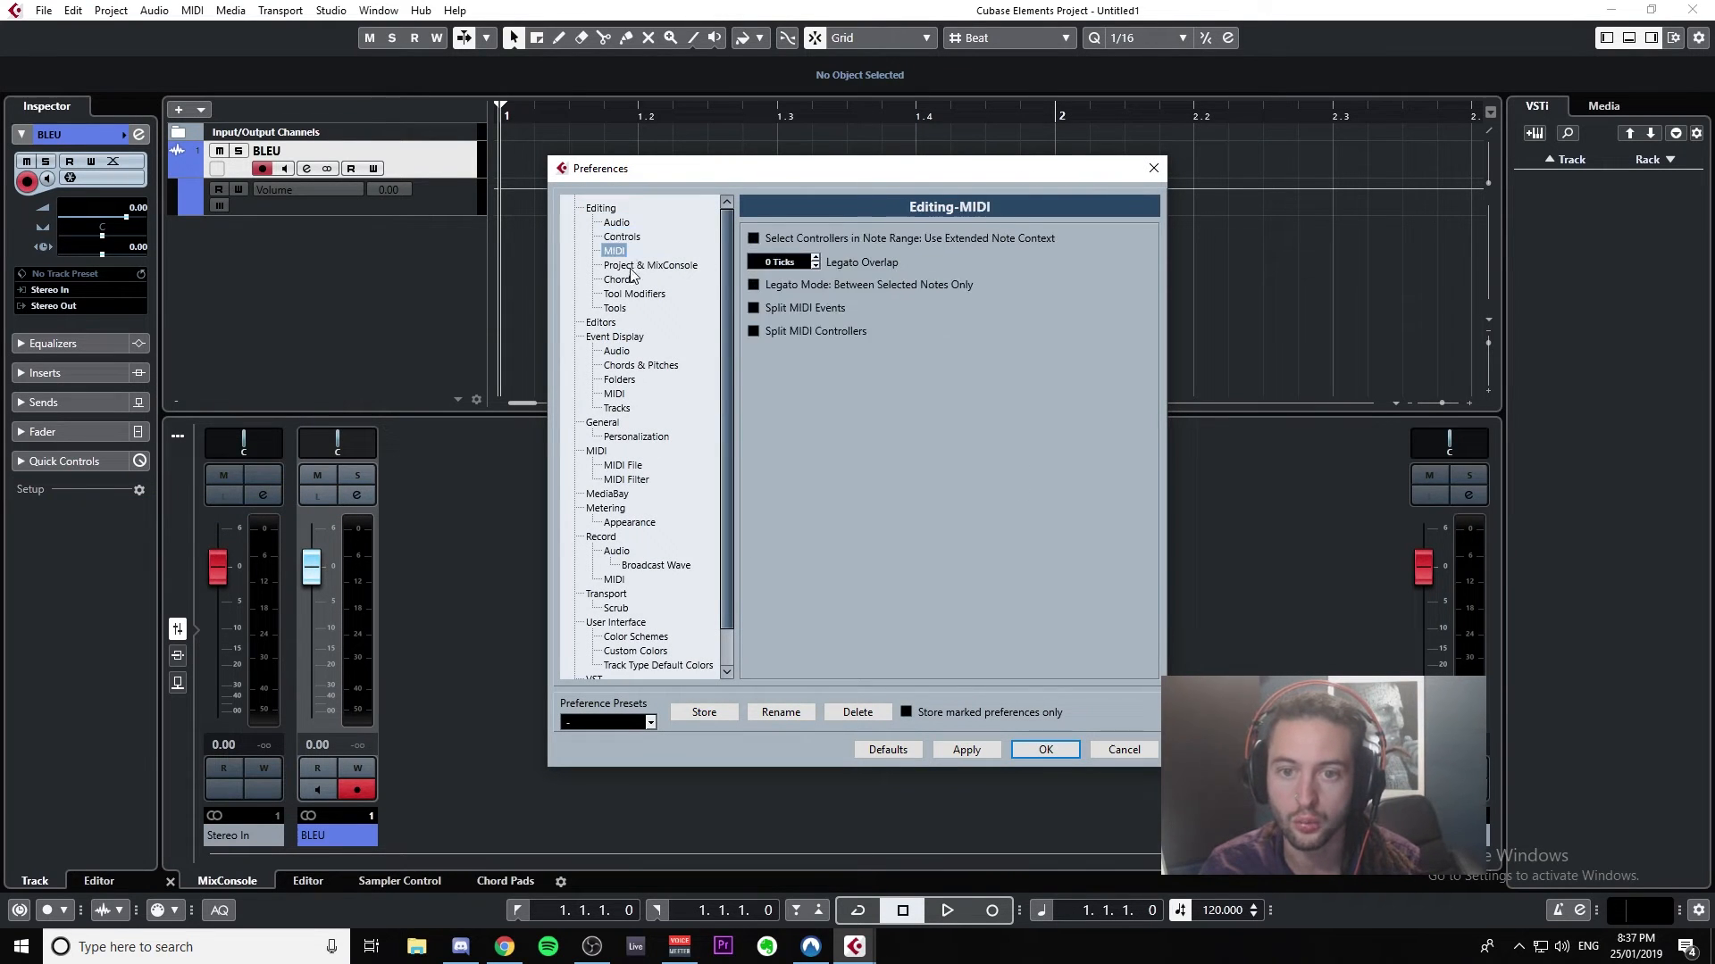
left_click(635, 266)
left_click(635, 280)
left_click(625, 309)
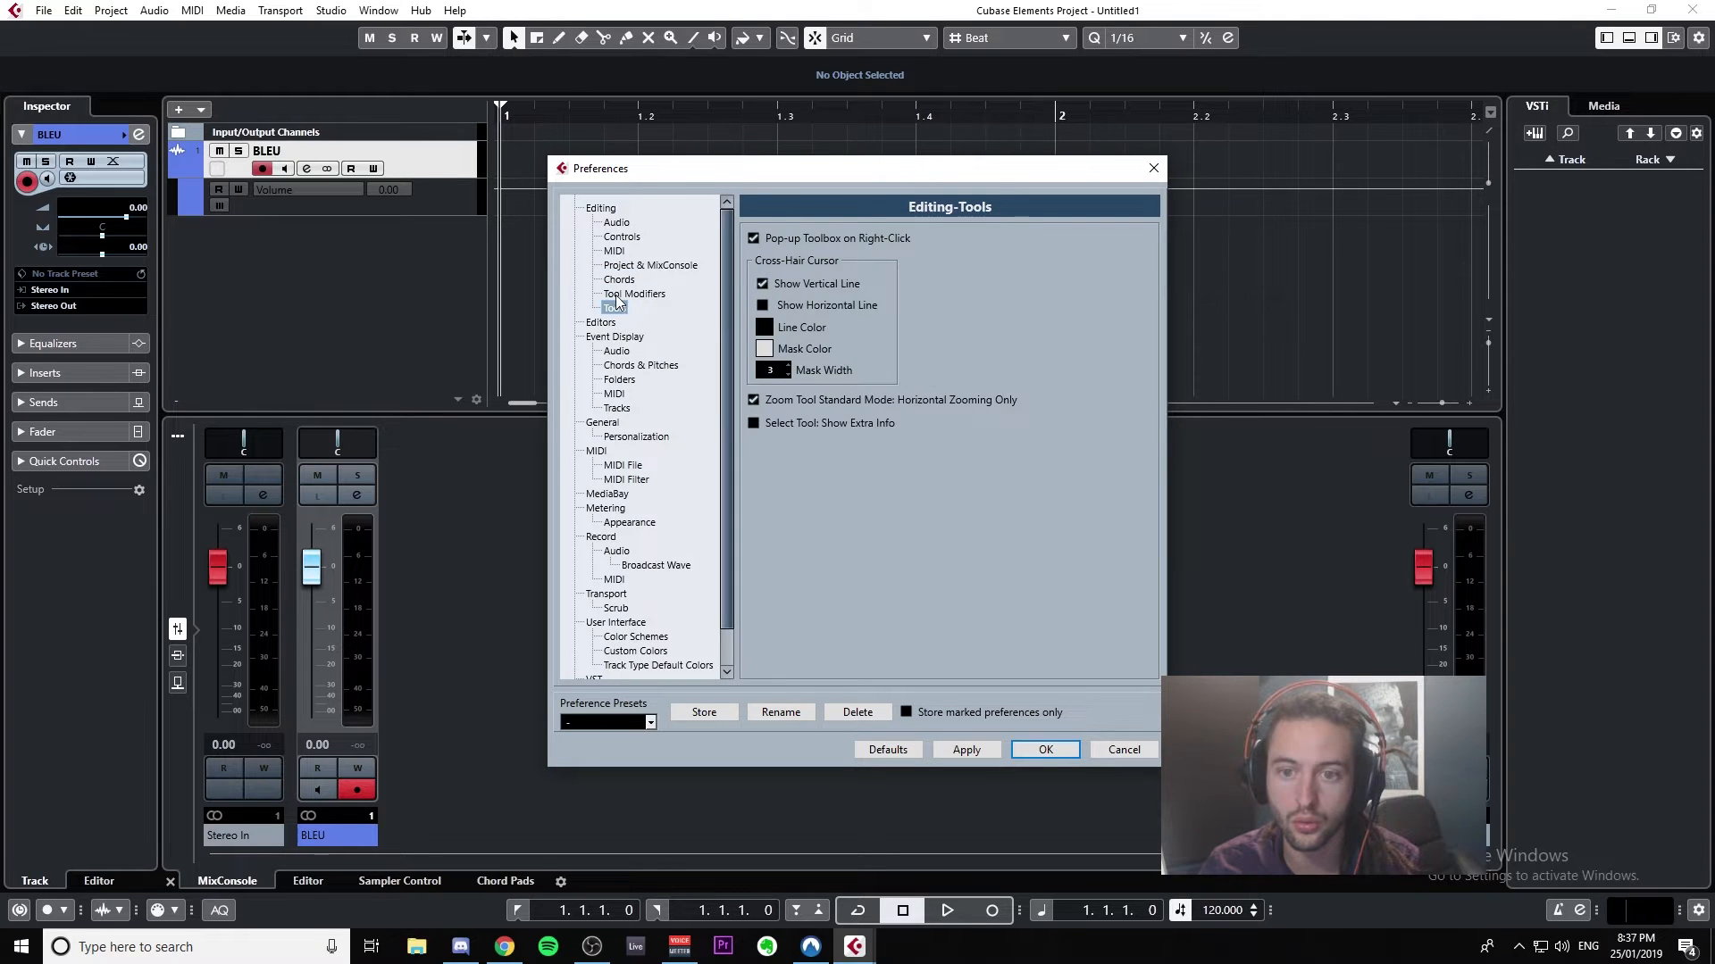
left_click(616, 296)
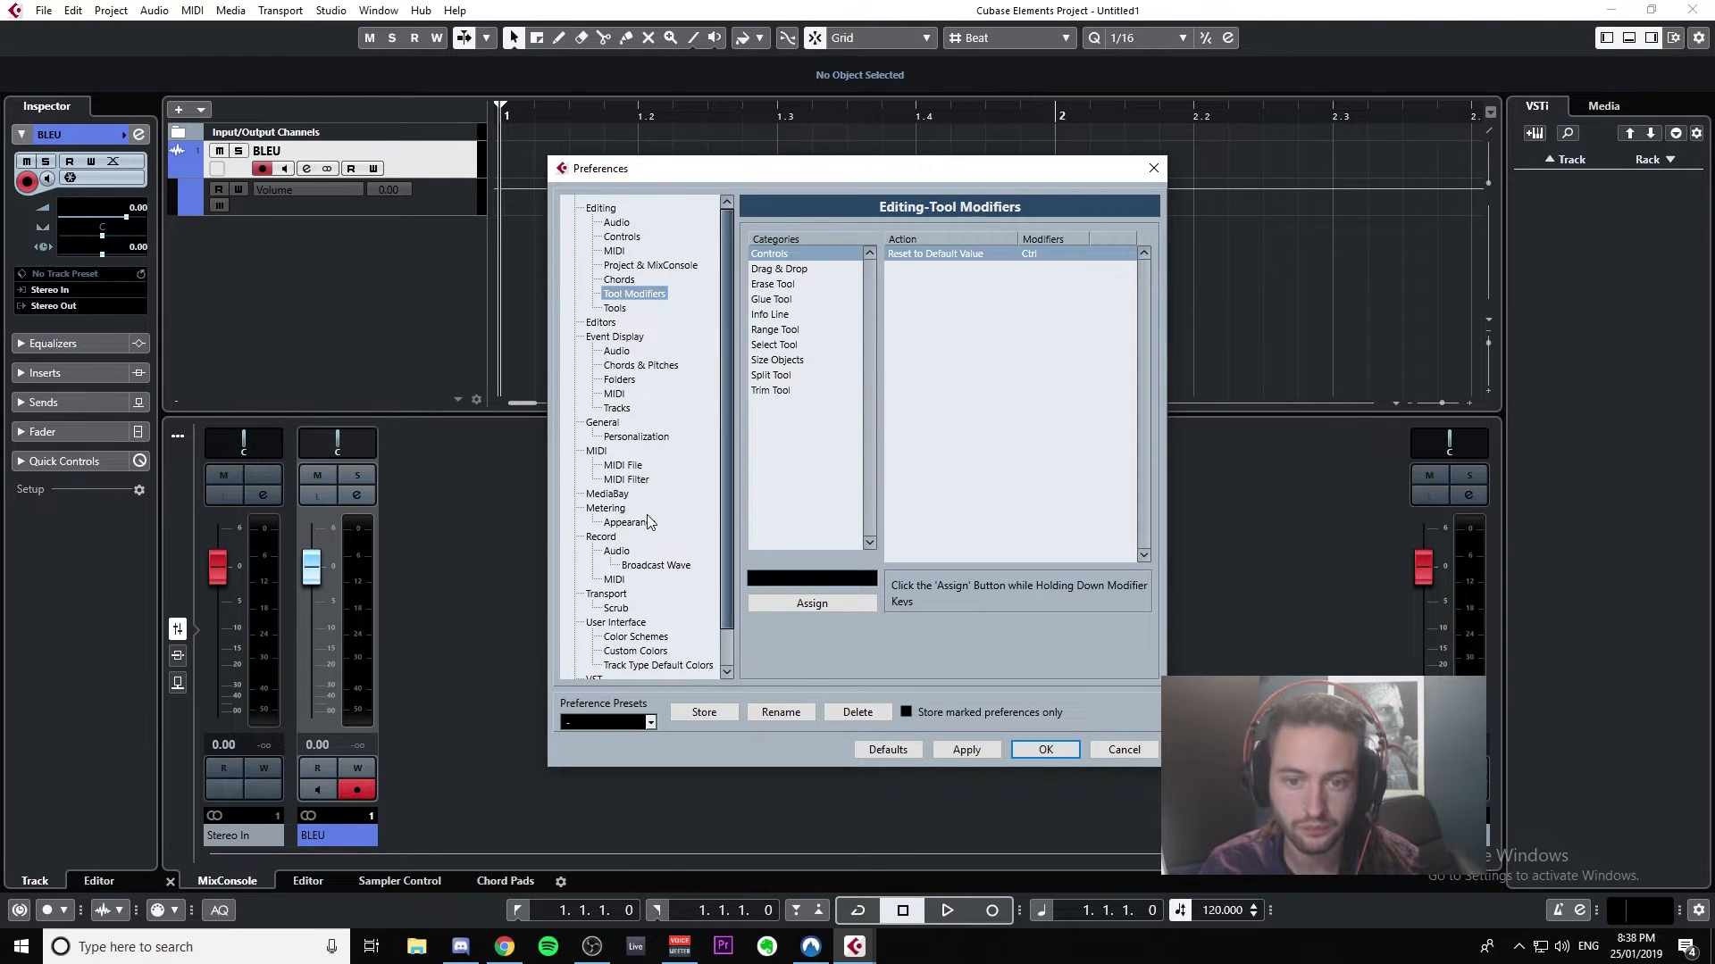
Step: Review the VST Plug-ins and general Editing preferences, and leave the Preferences without applying changes
scroll(647, 517, "down", 1)
left_click(623, 654)
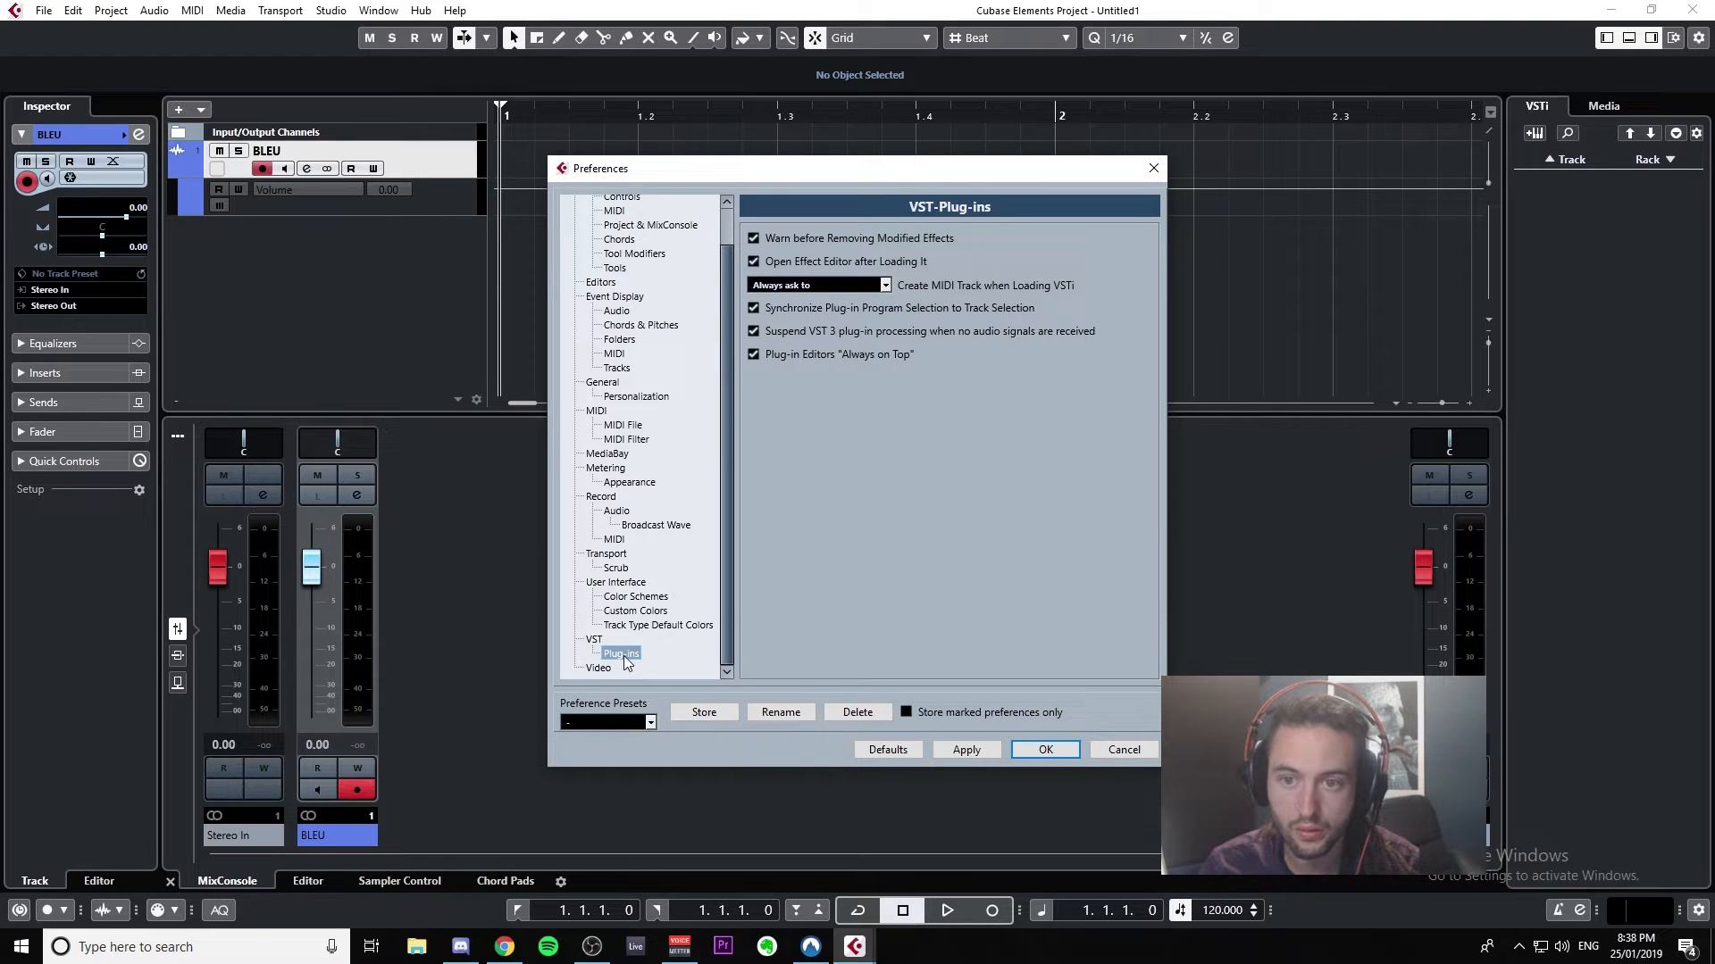
scroll(623, 656, "up", 1)
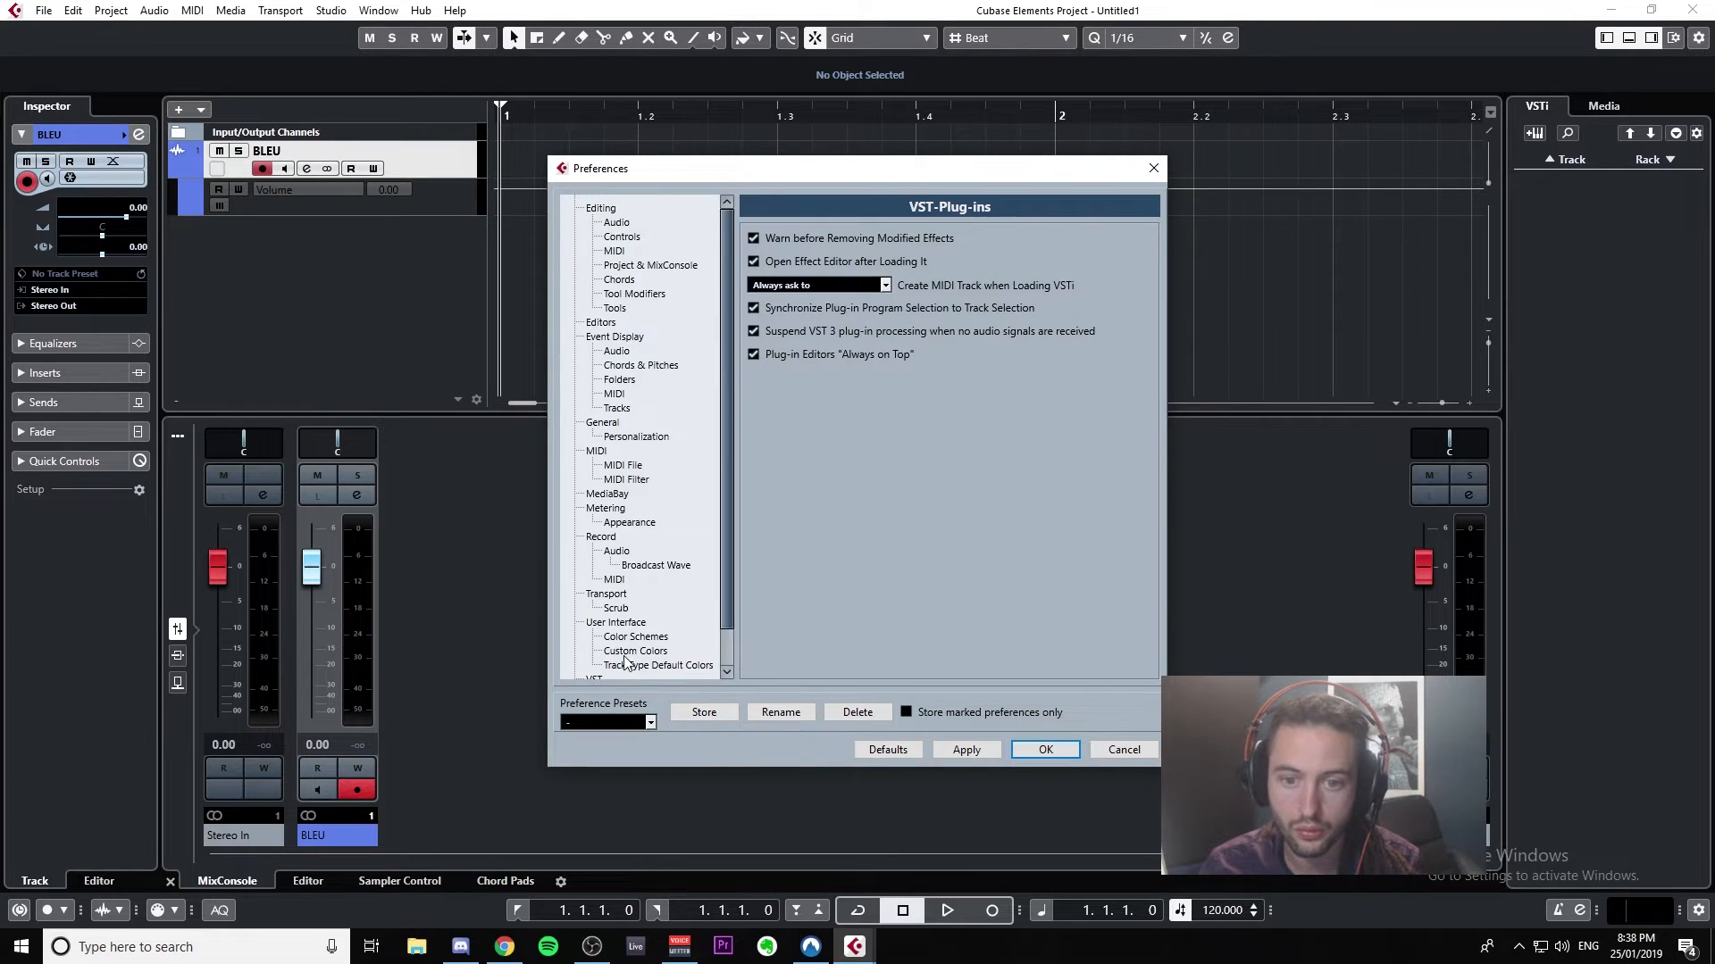
left_click(601, 207)
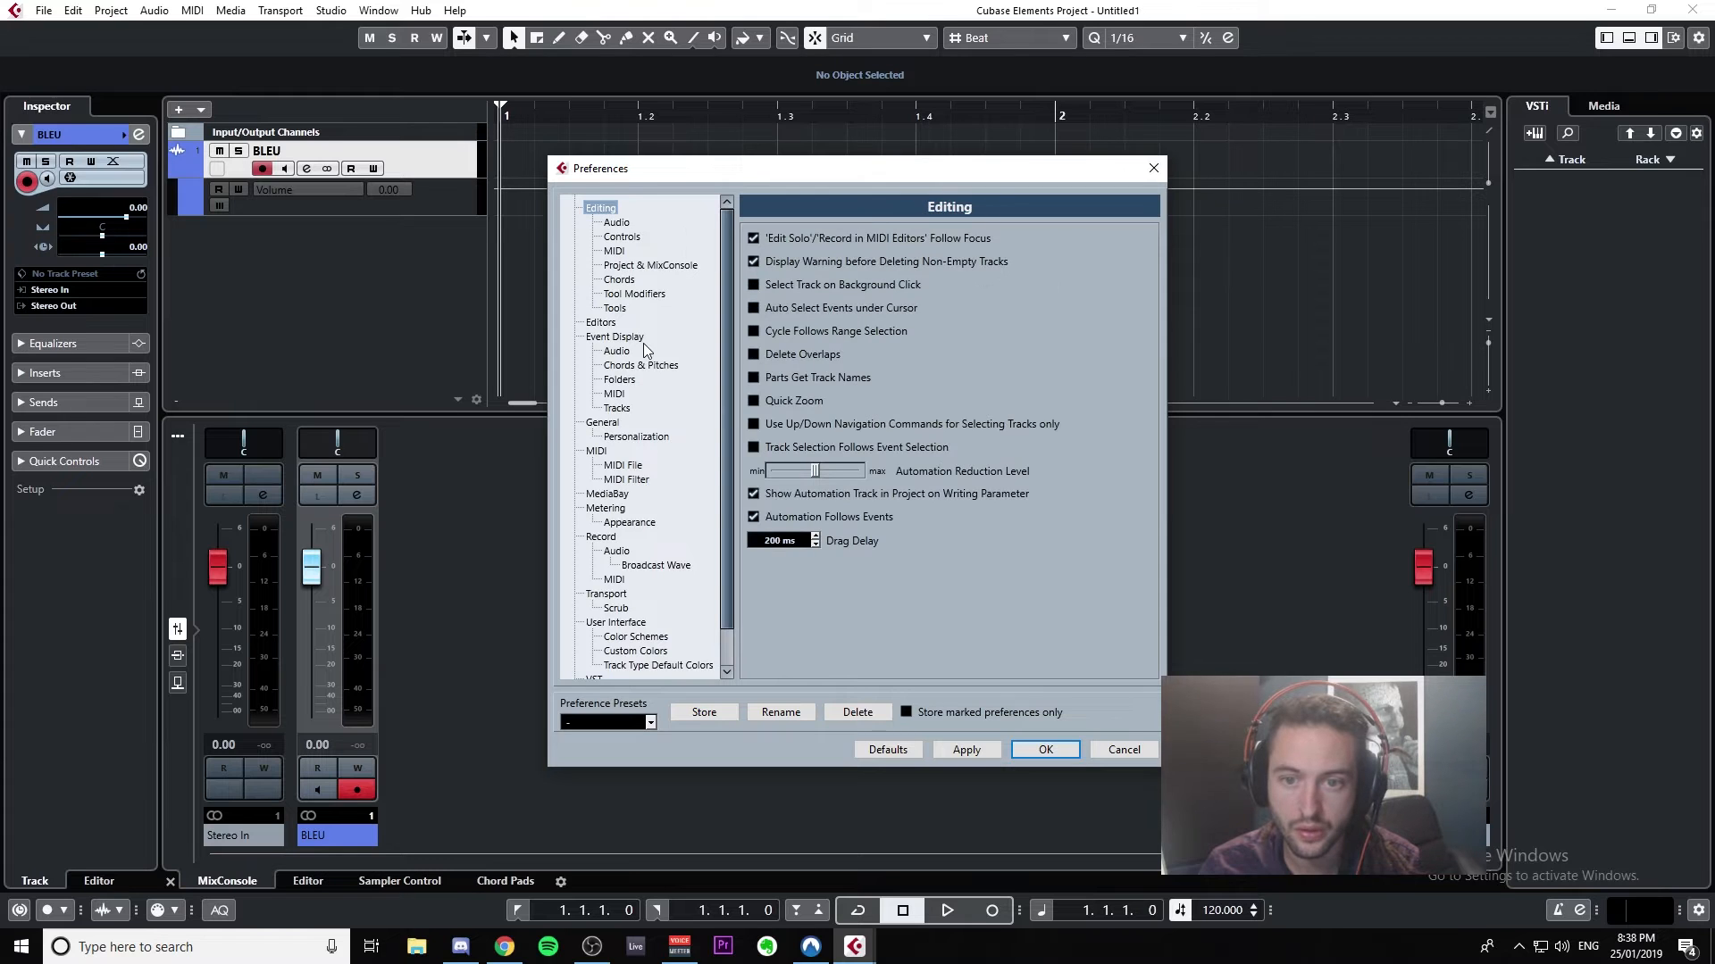
scroll(640, 559, "down", 1)
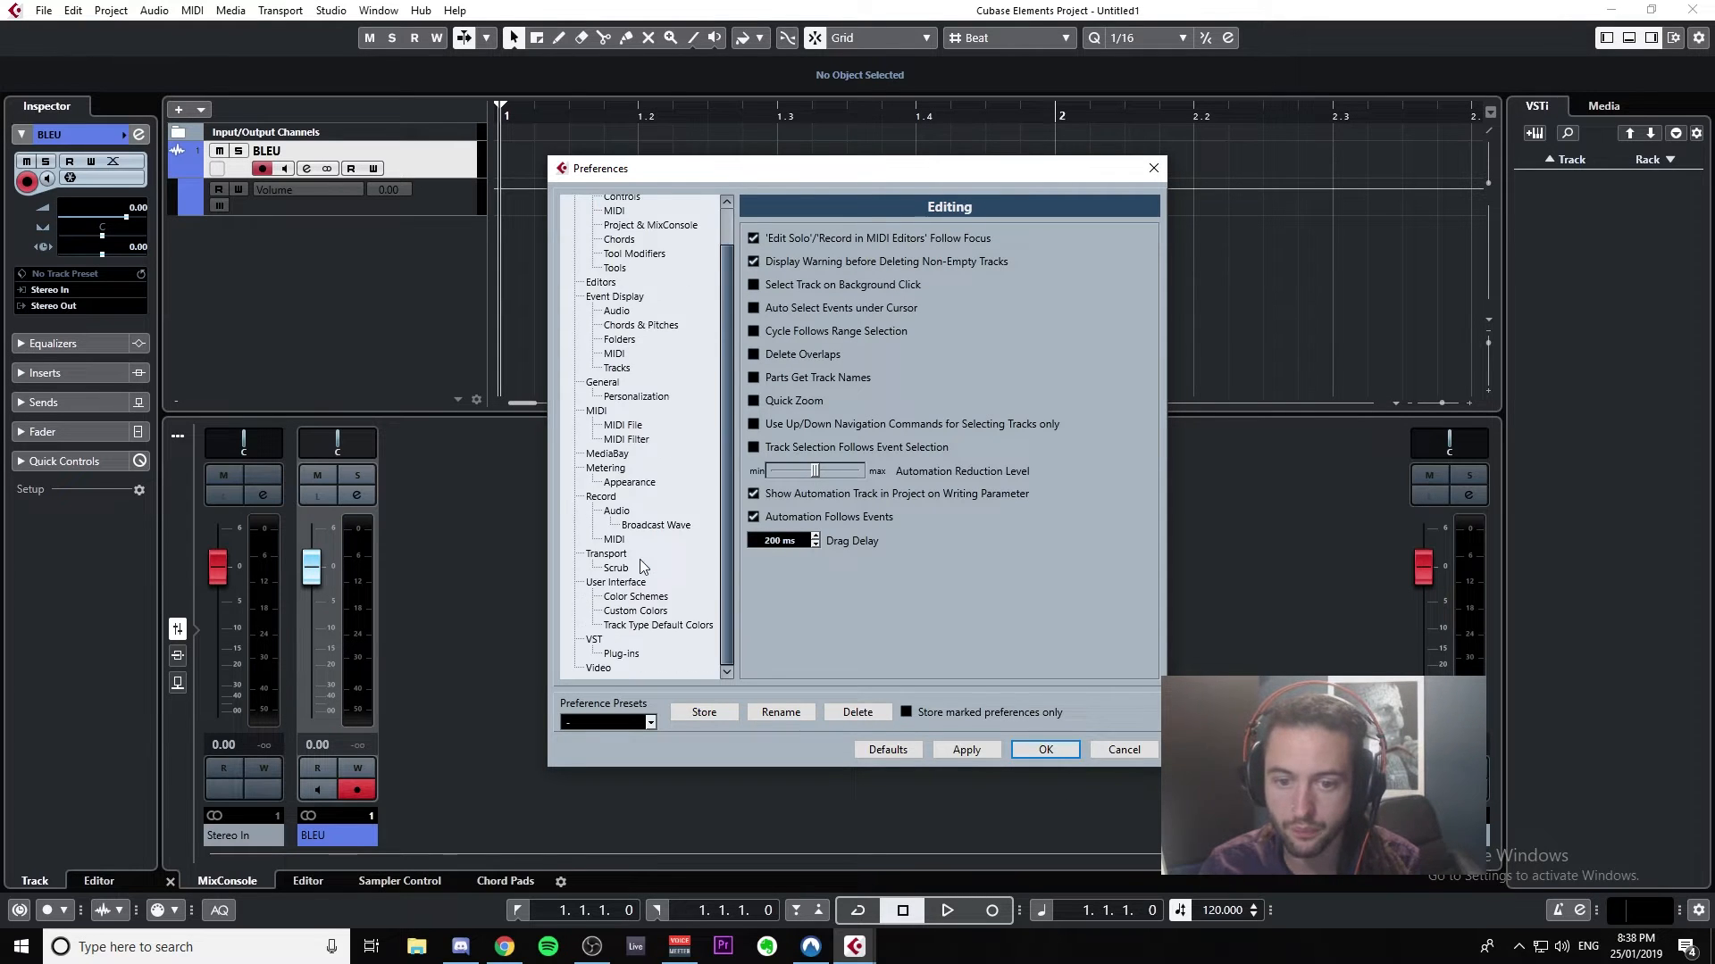
scroll(640, 559, "up", 1)
left_click(1125, 749)
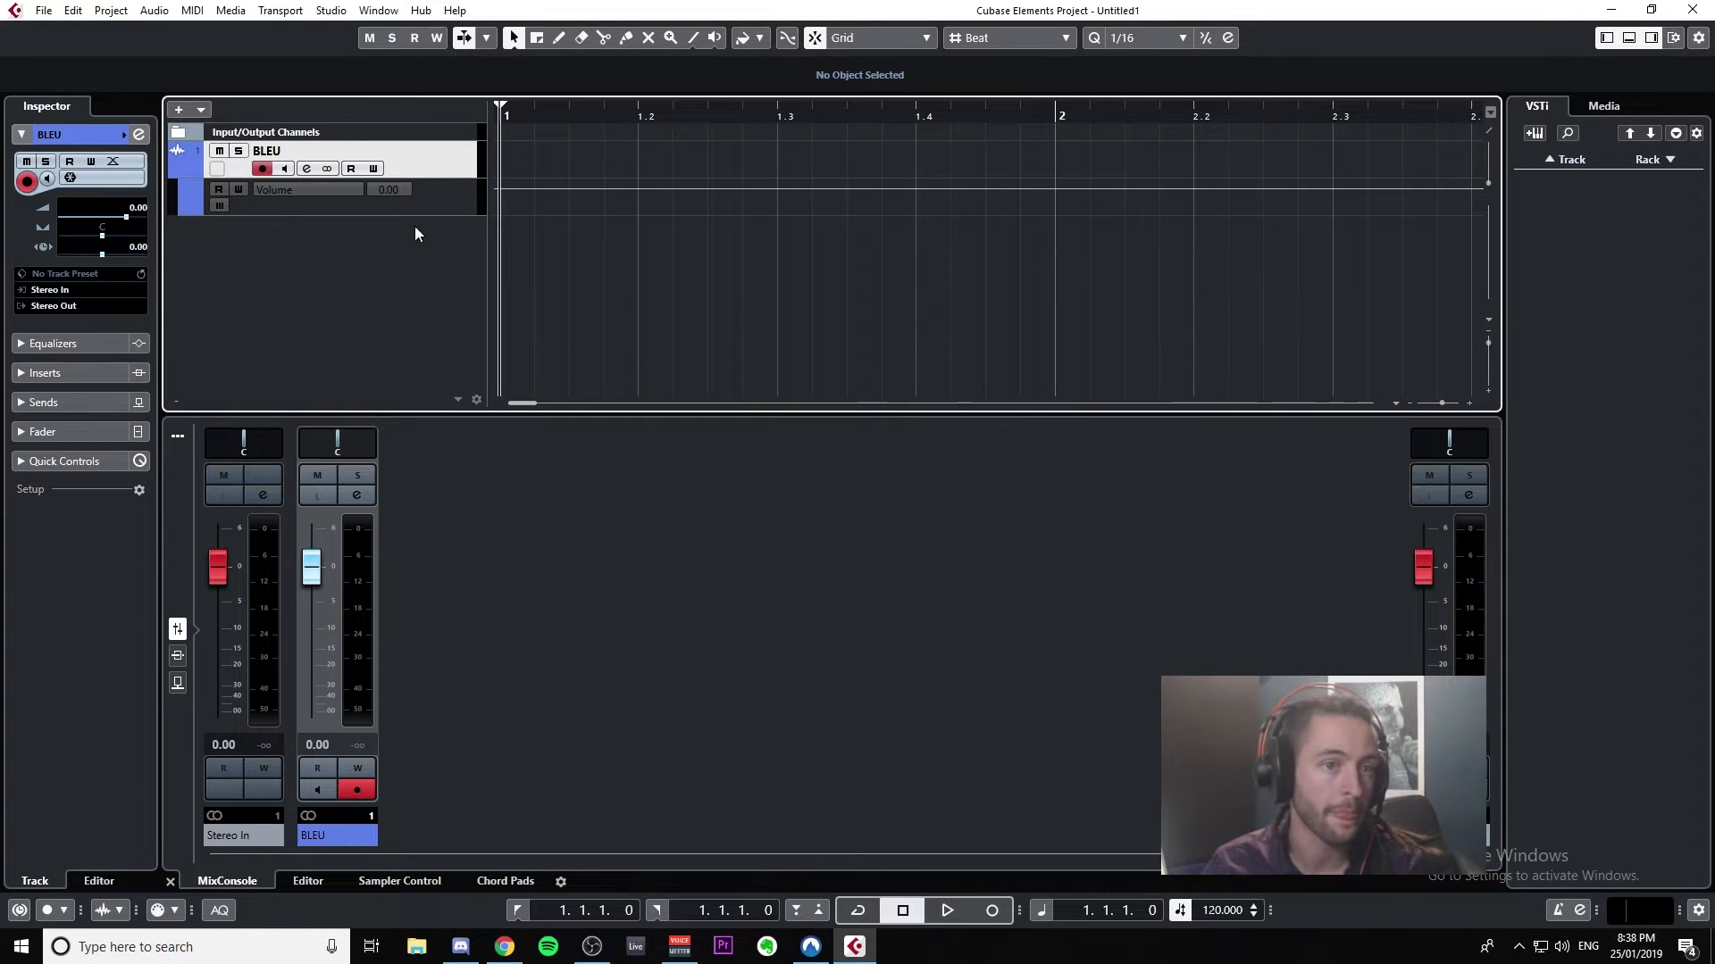
Step: Add one Prologue instrument track routed to Stereo Out and close the synth's plug-in window
right_click(399, 268)
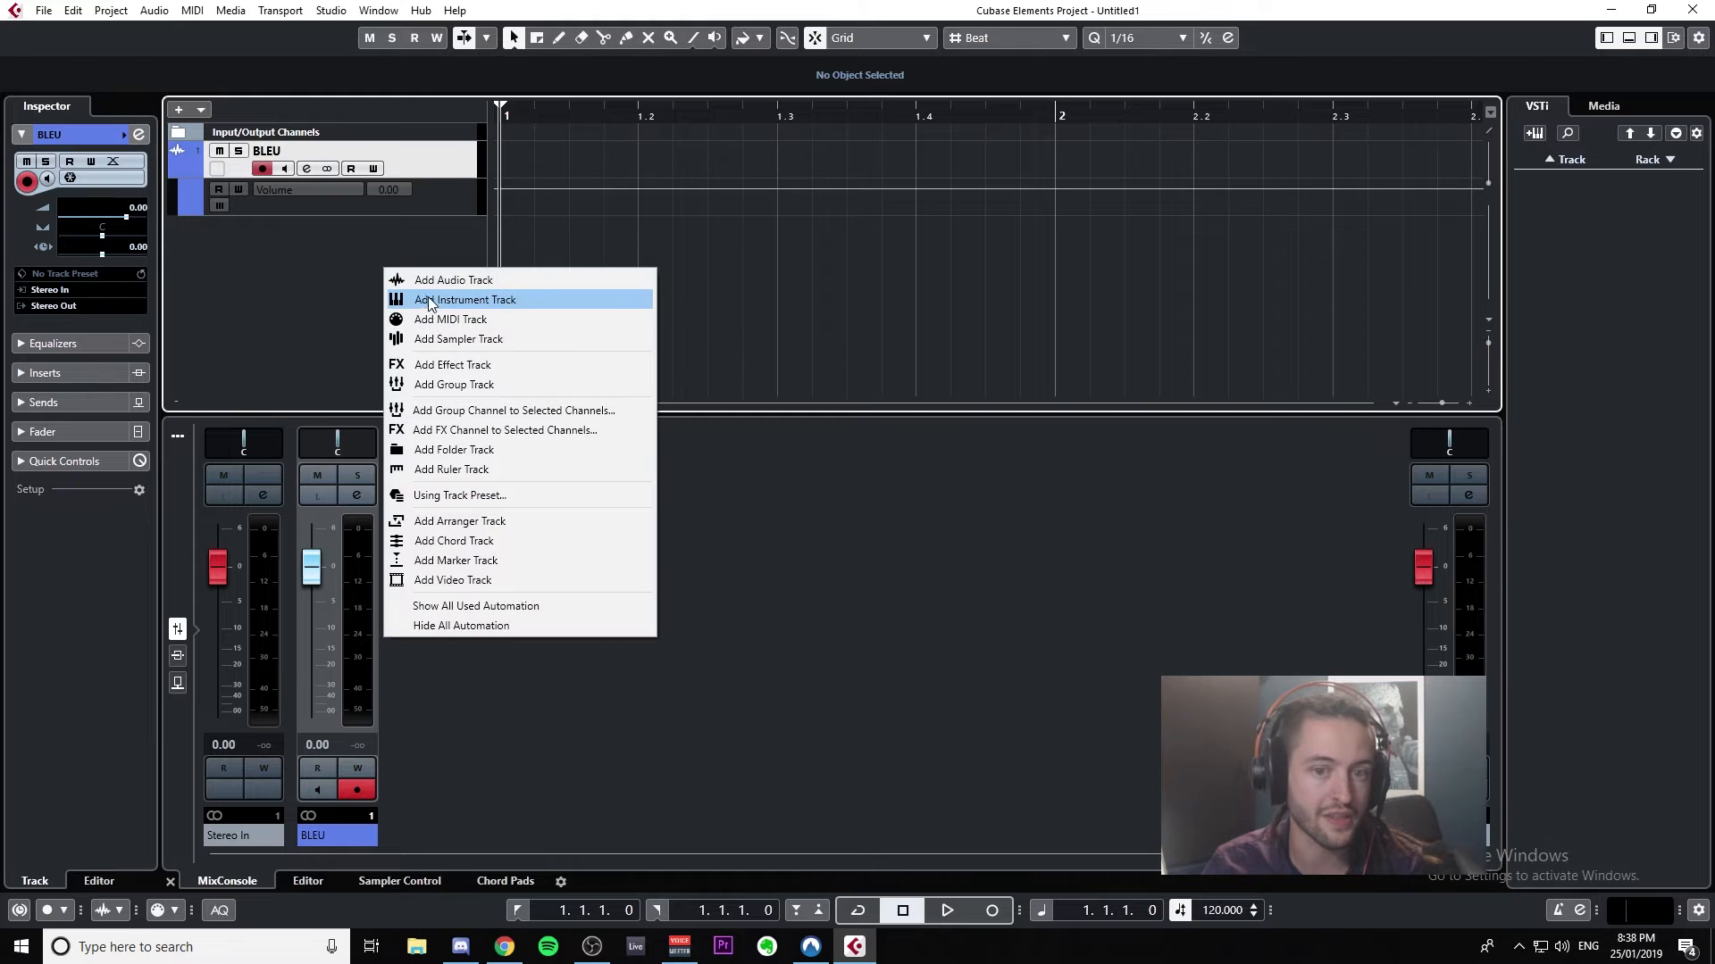
left_click(429, 297)
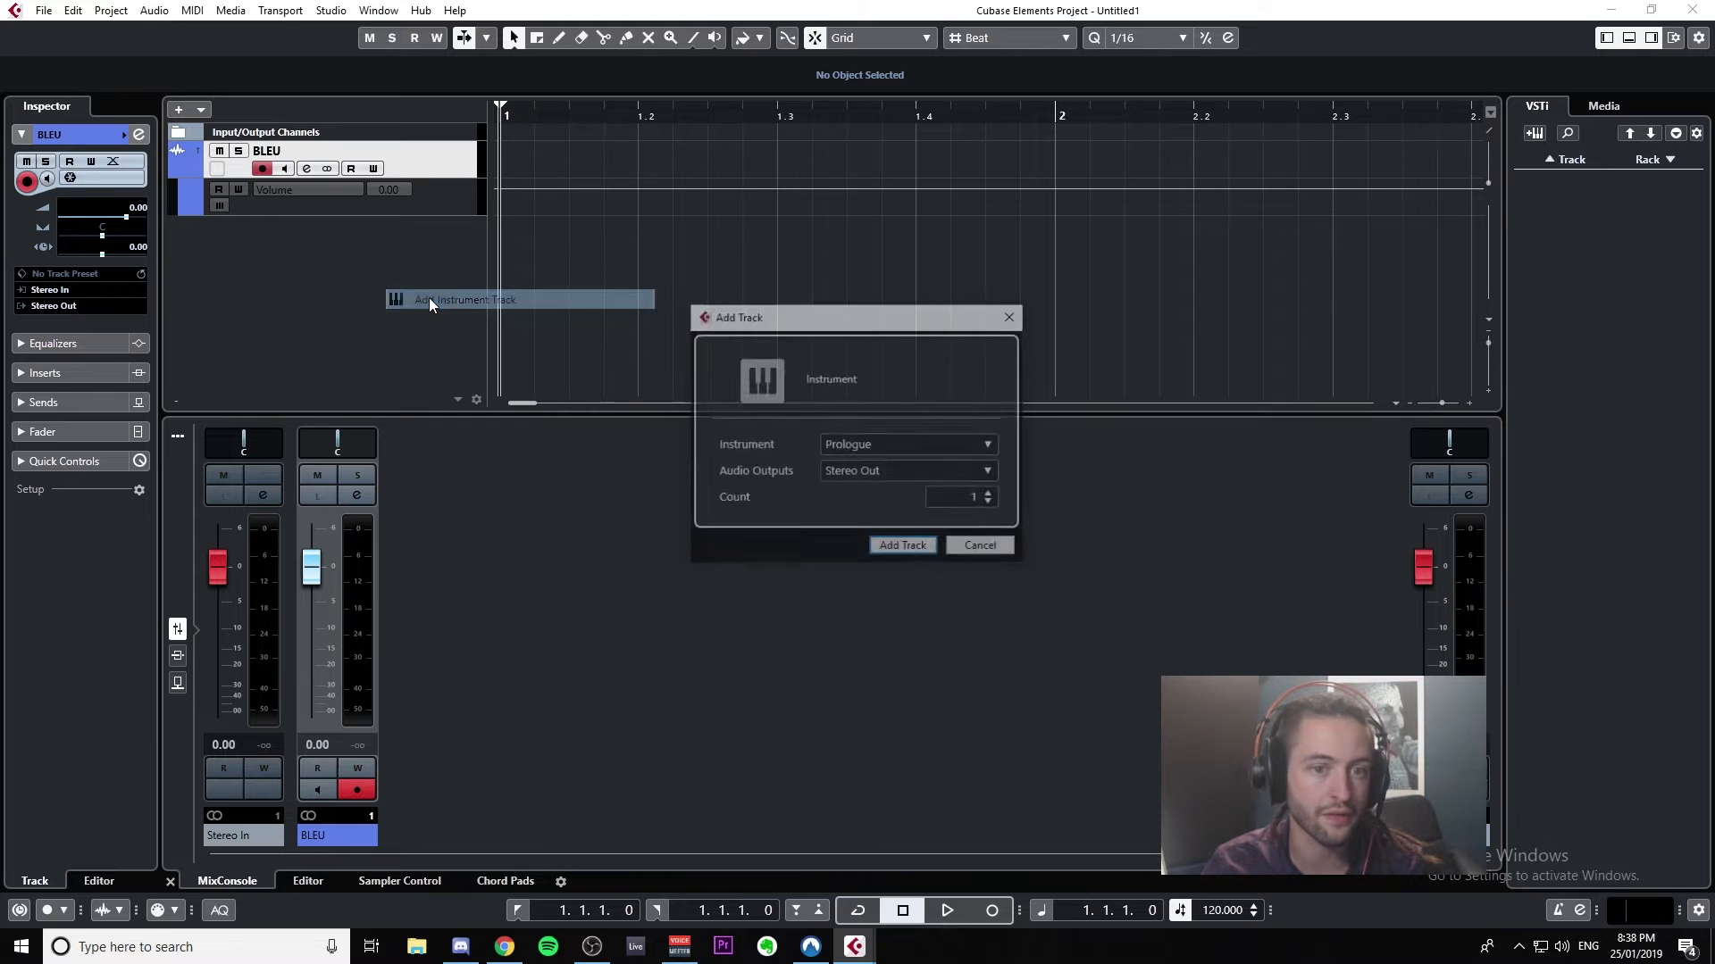
left_click(913, 548)
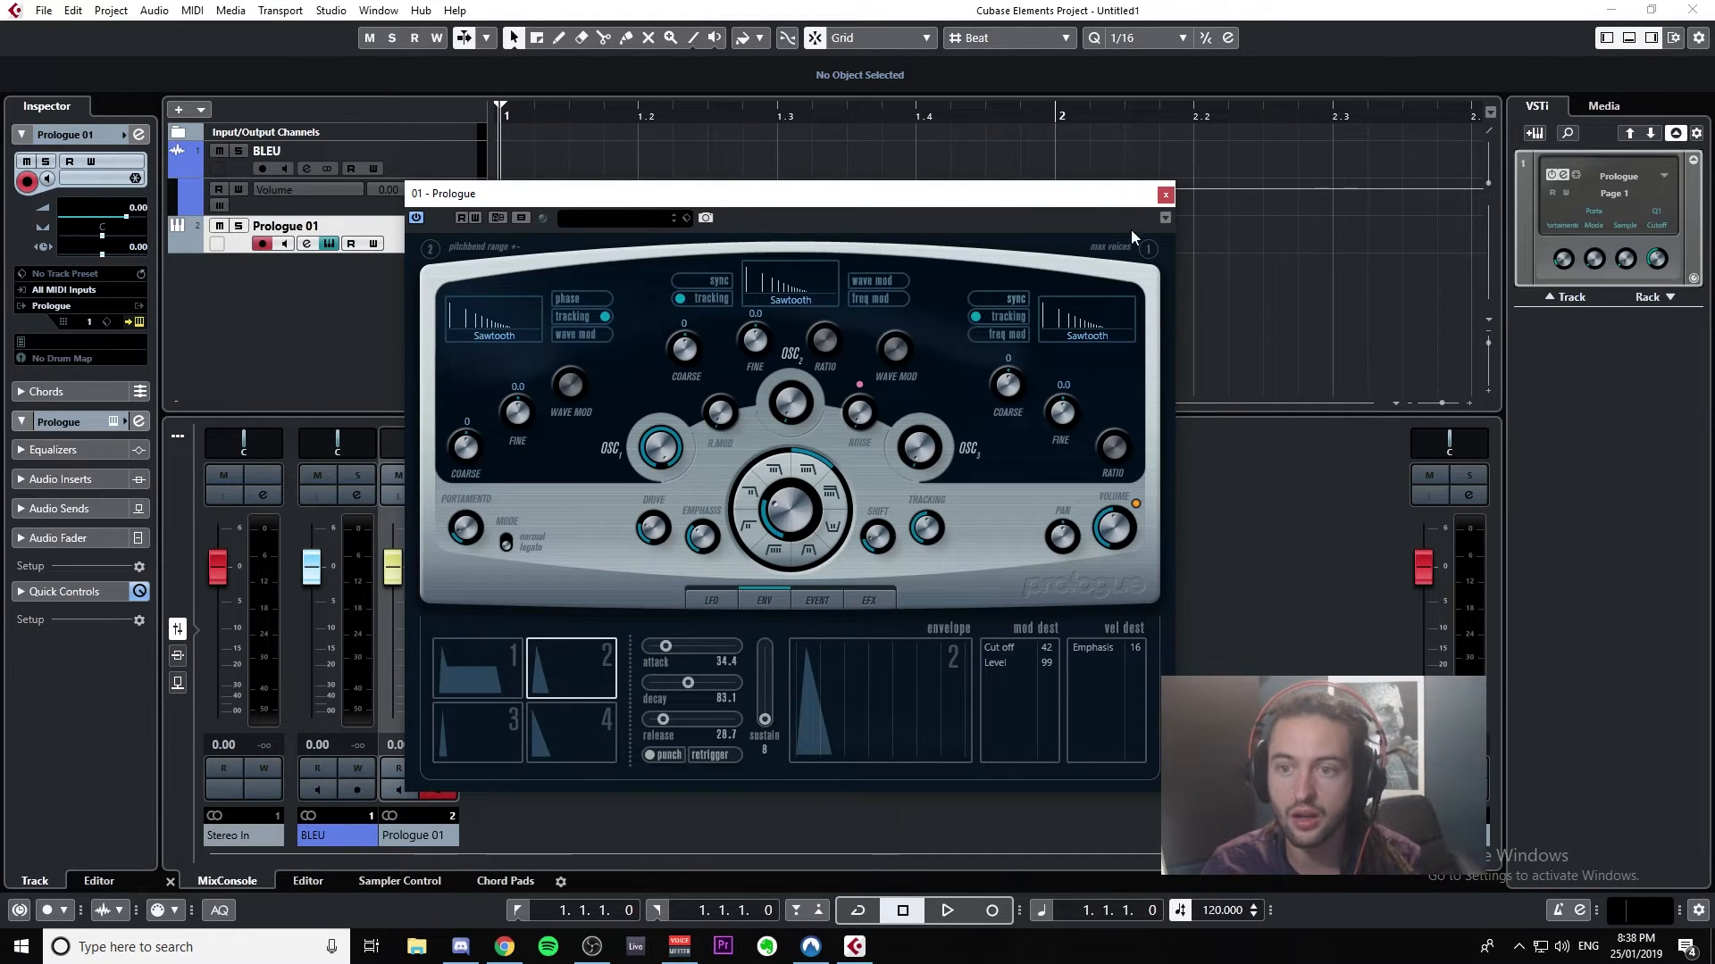
left_click(1165, 195)
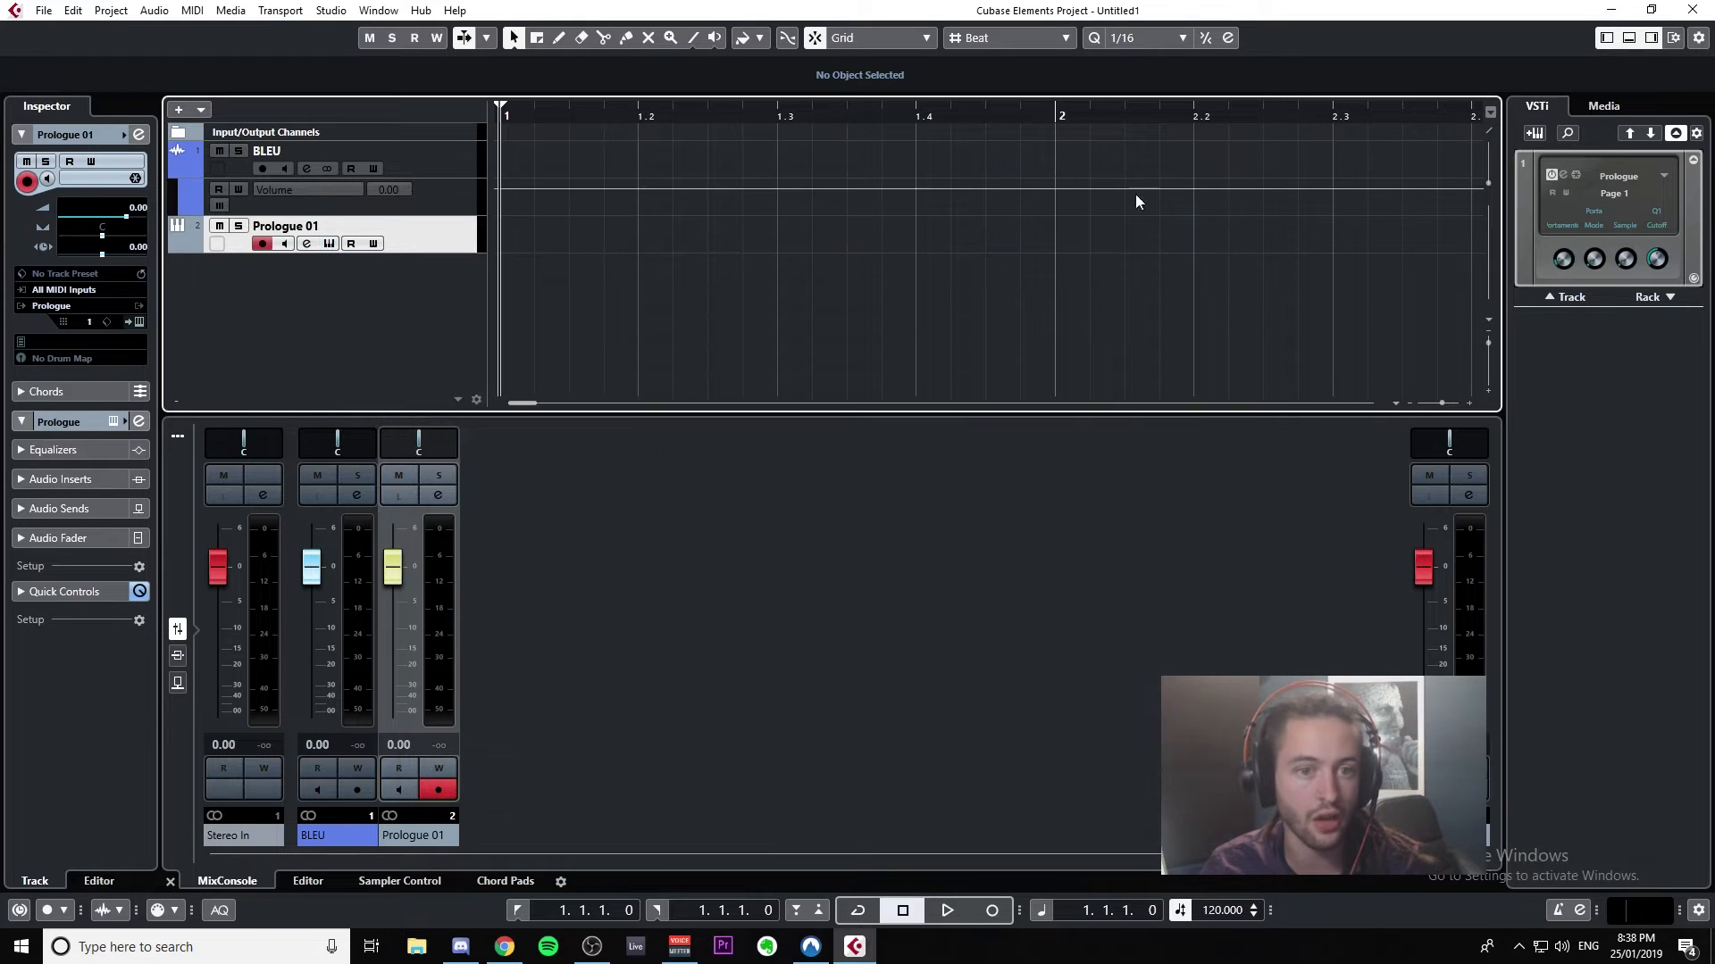
Step: Compare the Inspector contents of the BLEU and Prologue 01 tracks, ending with BLEU selected
left_click(426, 148)
left_click(432, 228)
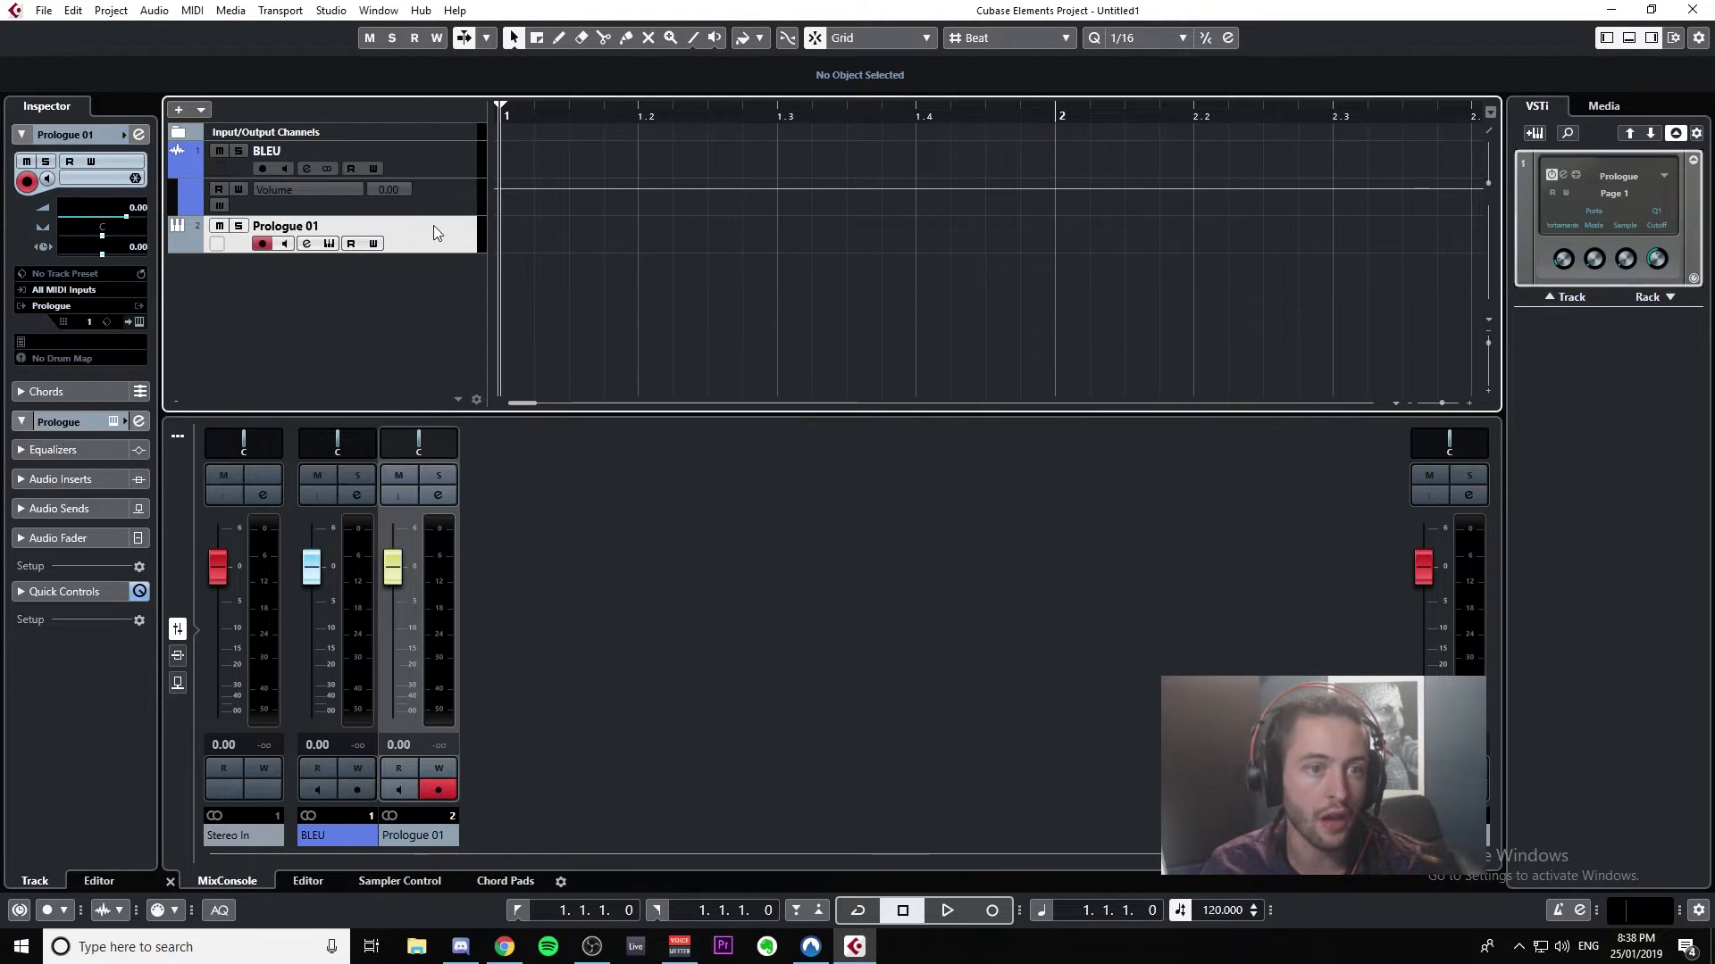
left_click(450, 147)
left_click(434, 240)
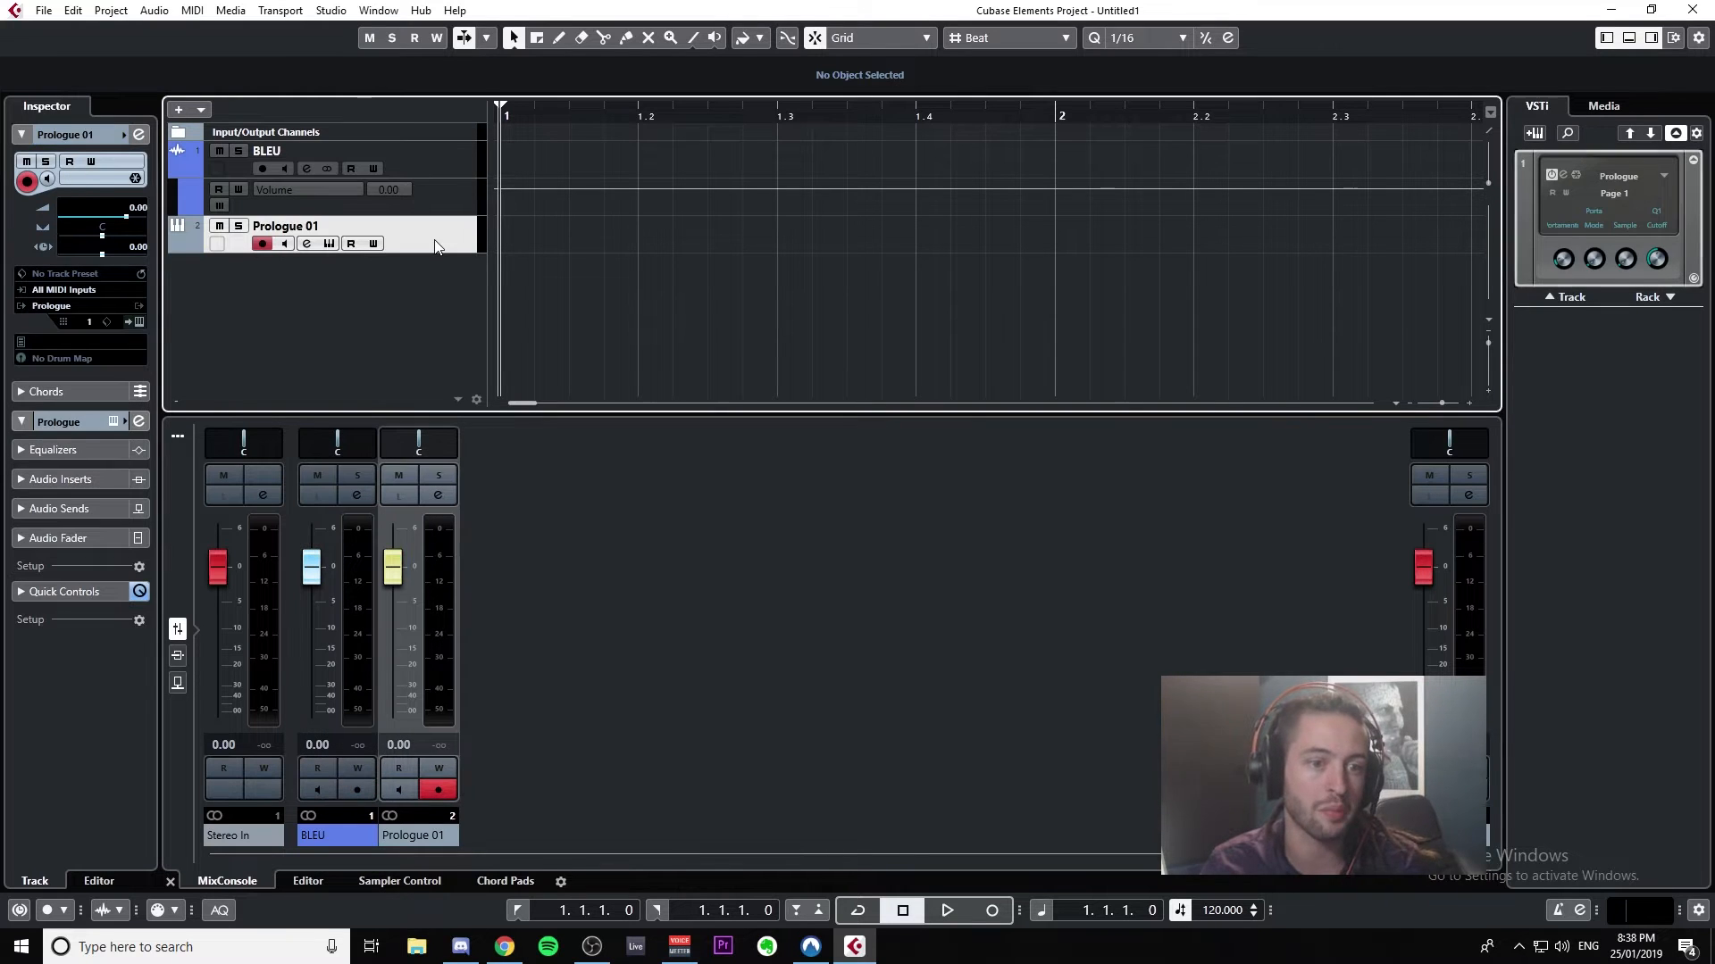
left_click(384, 174)
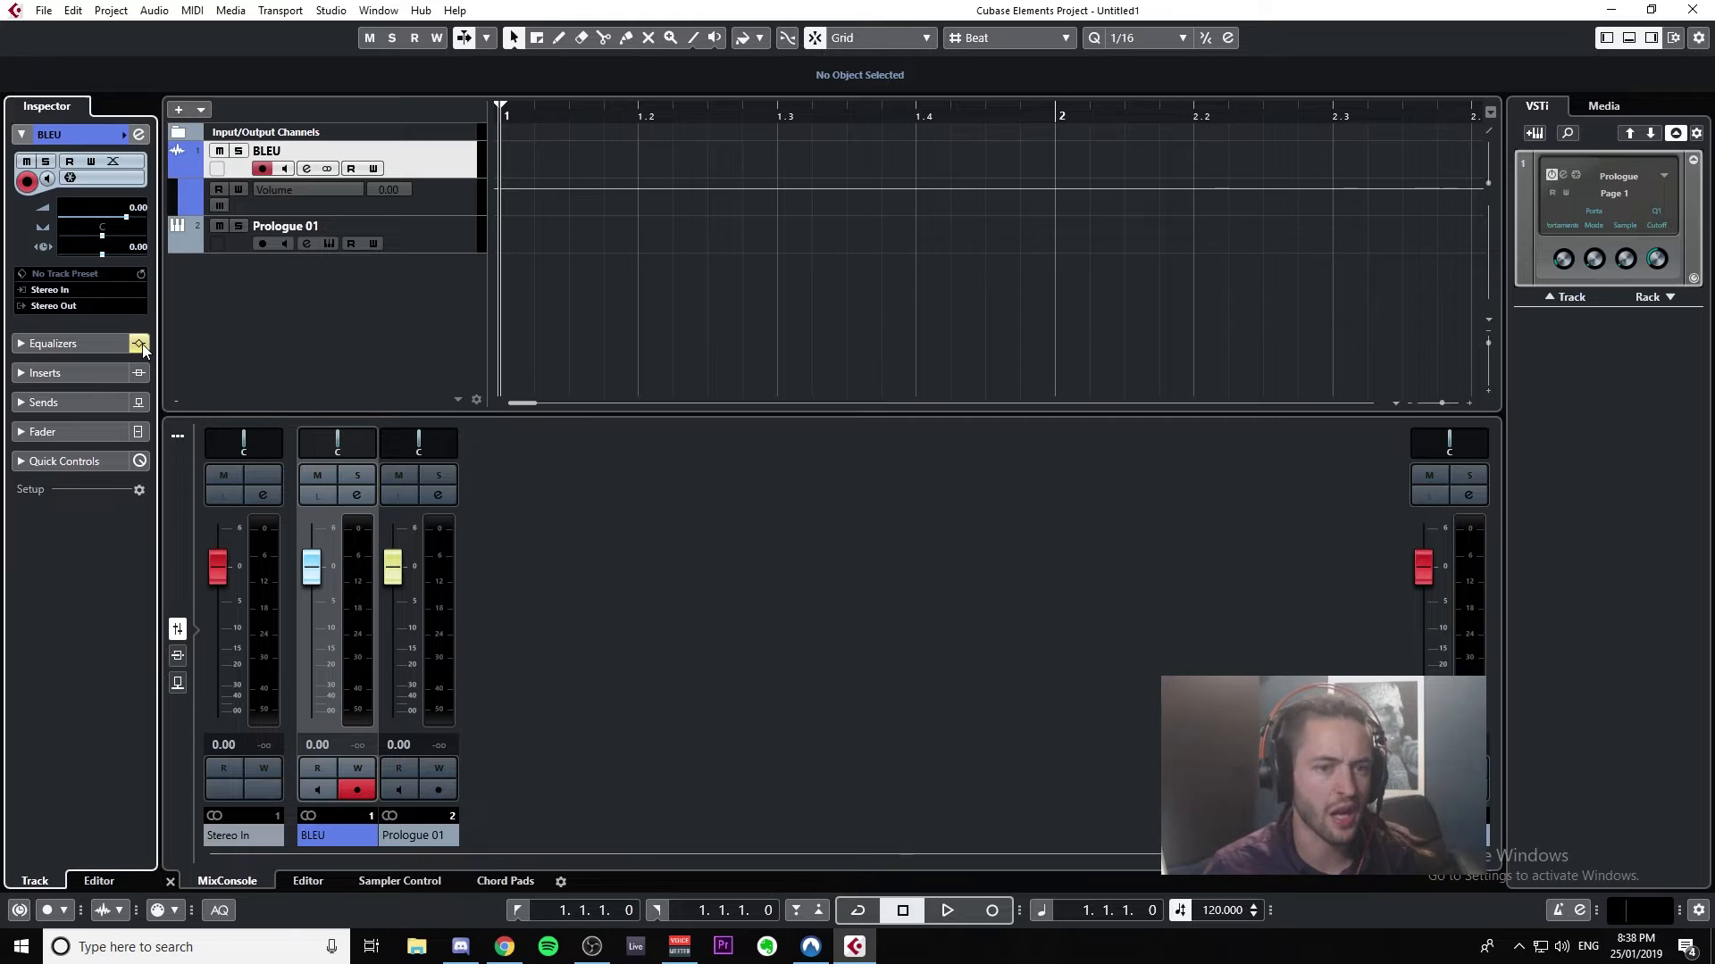
Step: Expand the Equalizers section of the BLEU track in the Inspector and try its bypass control
left_click(24, 343)
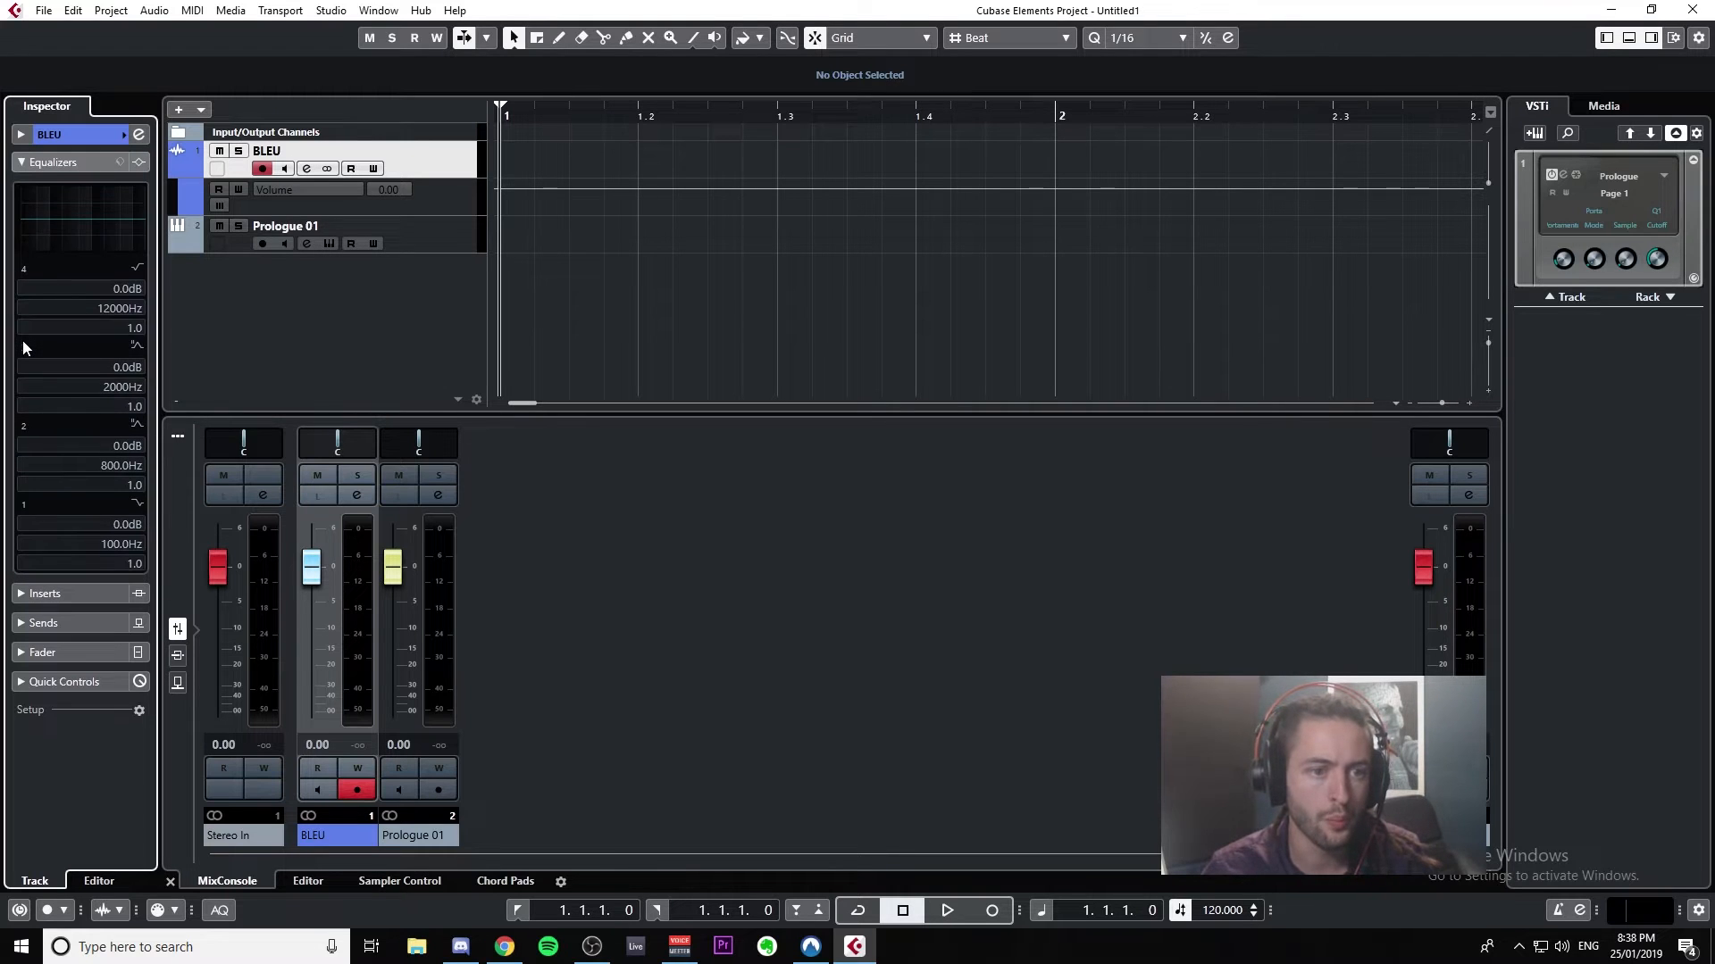
left_click(139, 164)
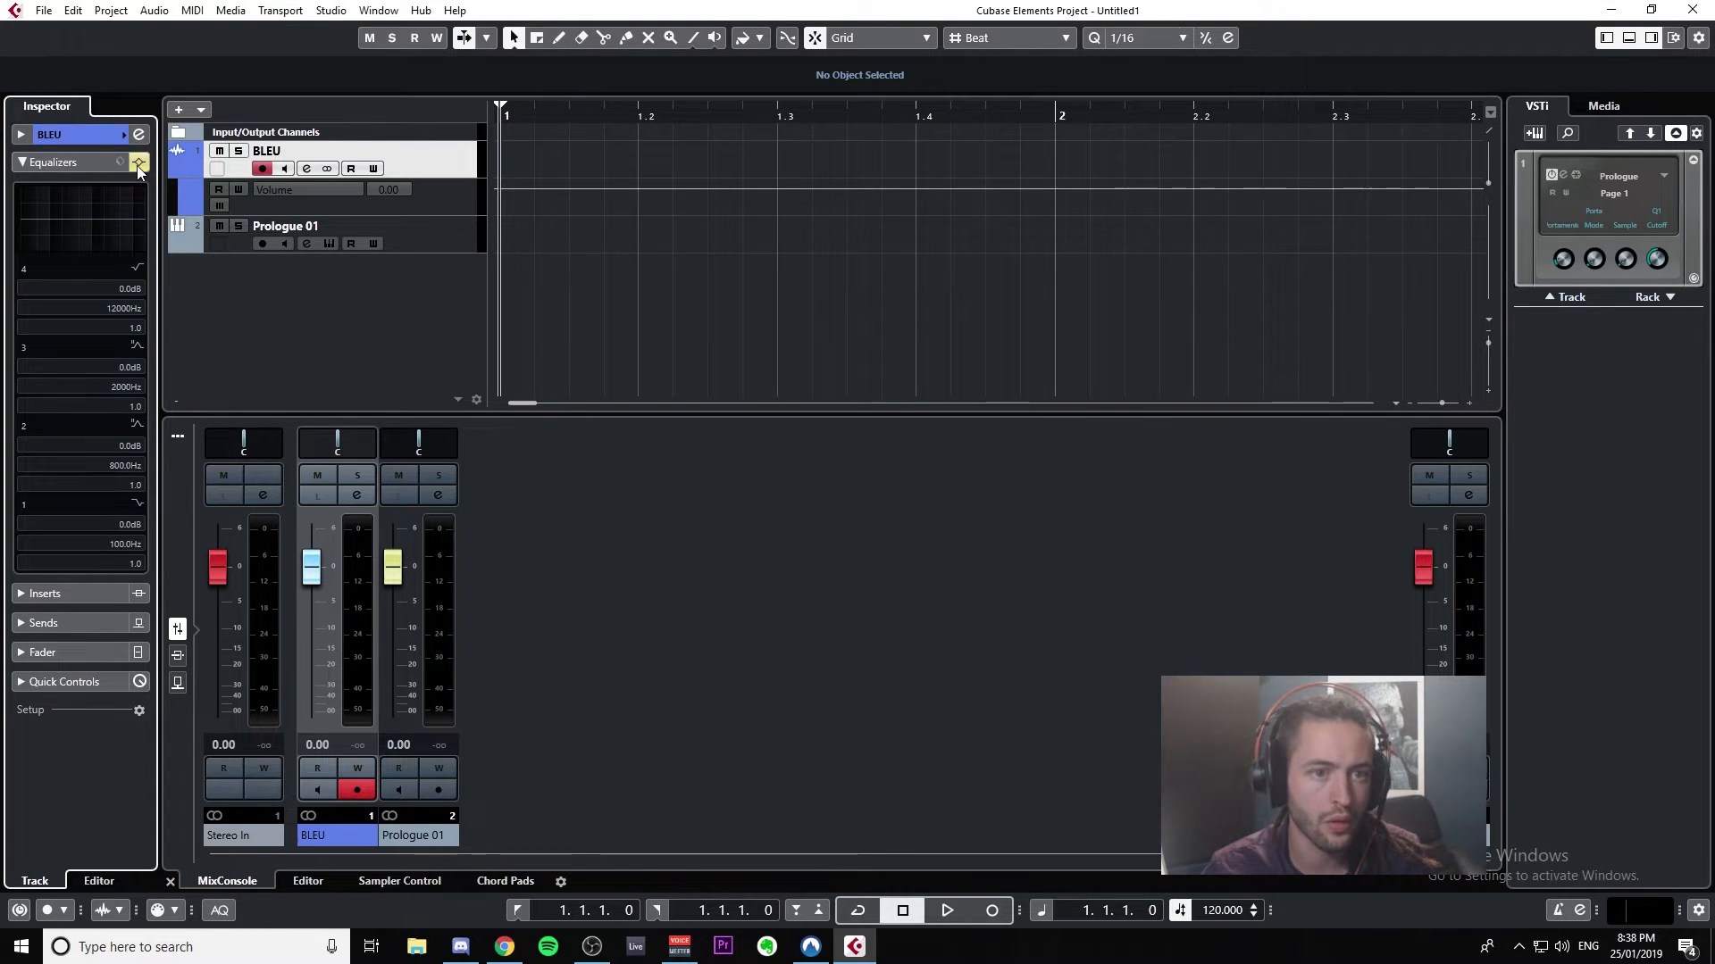
left_click(121, 162)
left_click(138, 165)
left_click(139, 163)
left_click(138, 163)
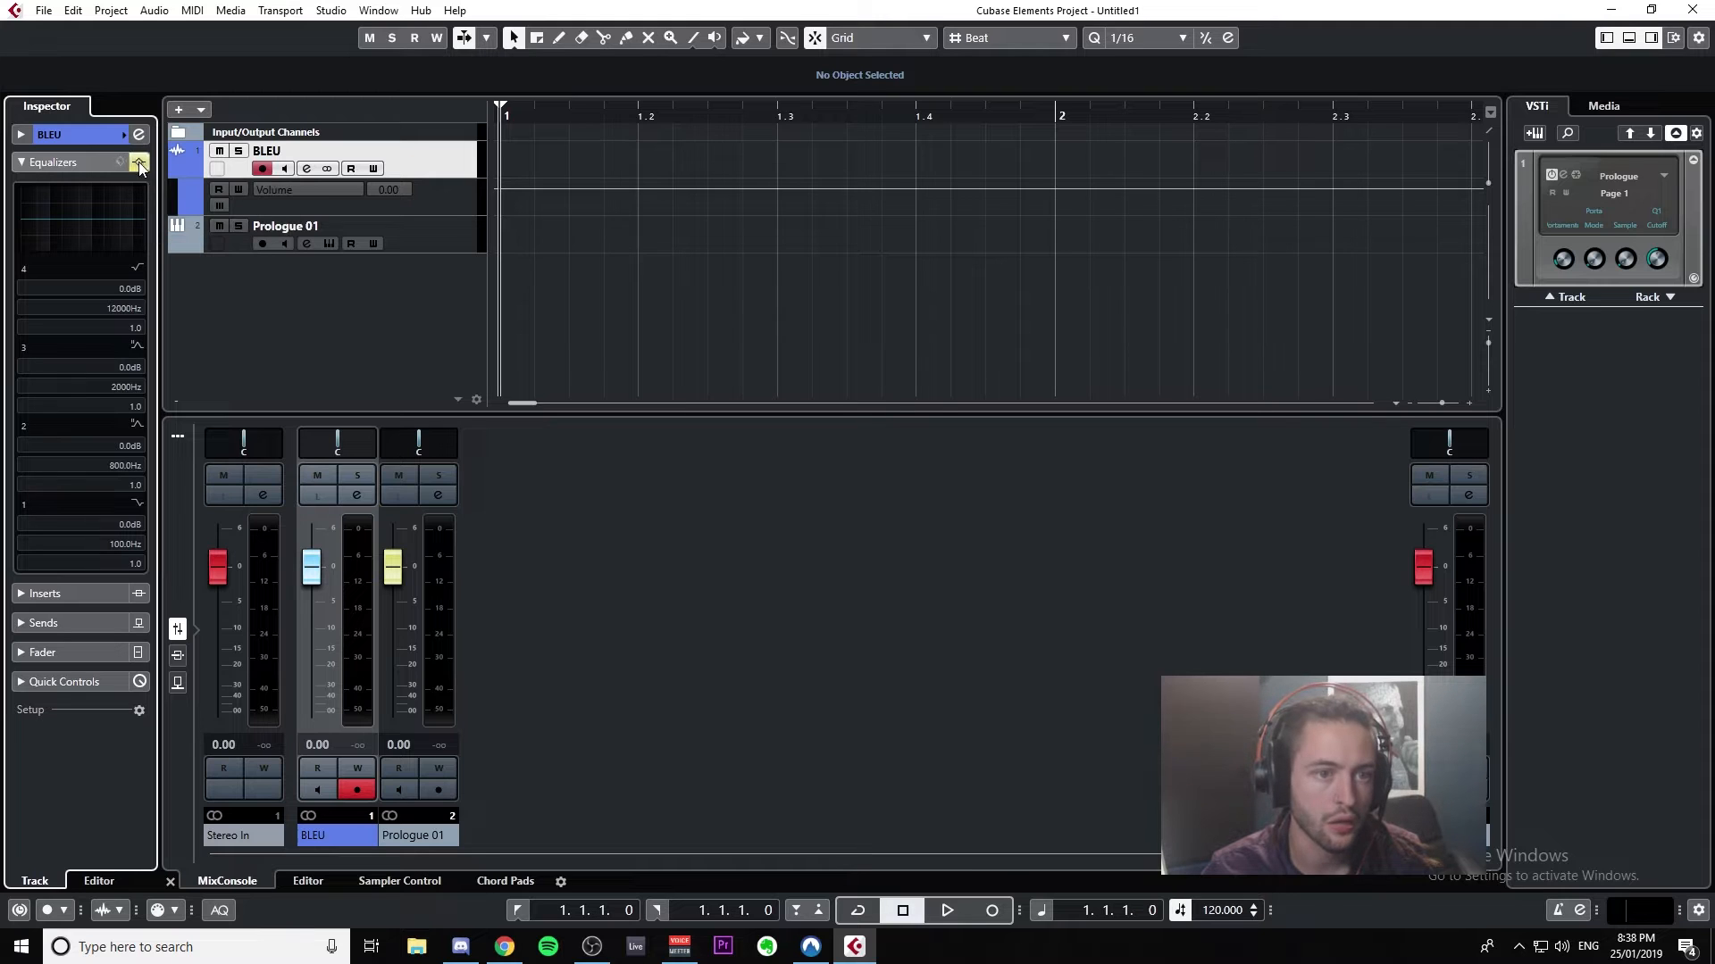
left_click(138, 164)
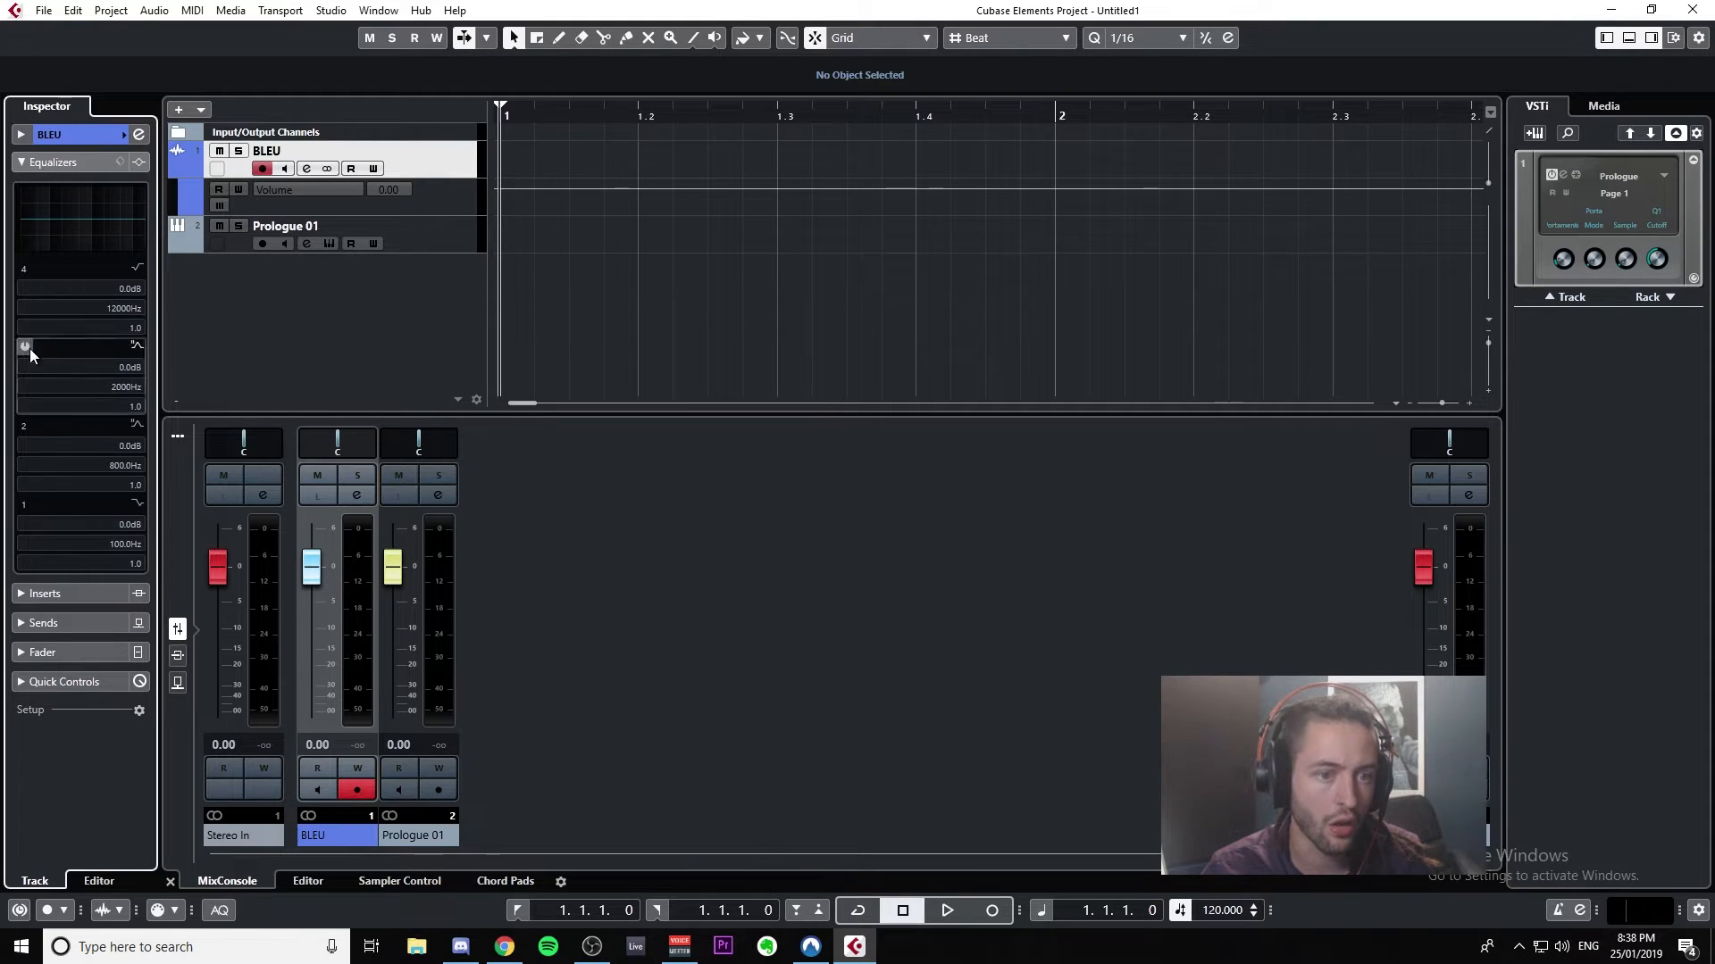
Step: Switch EQ band 4 of the BLEU track on and off again, and collapse the Equalizers section
left_click(25, 268)
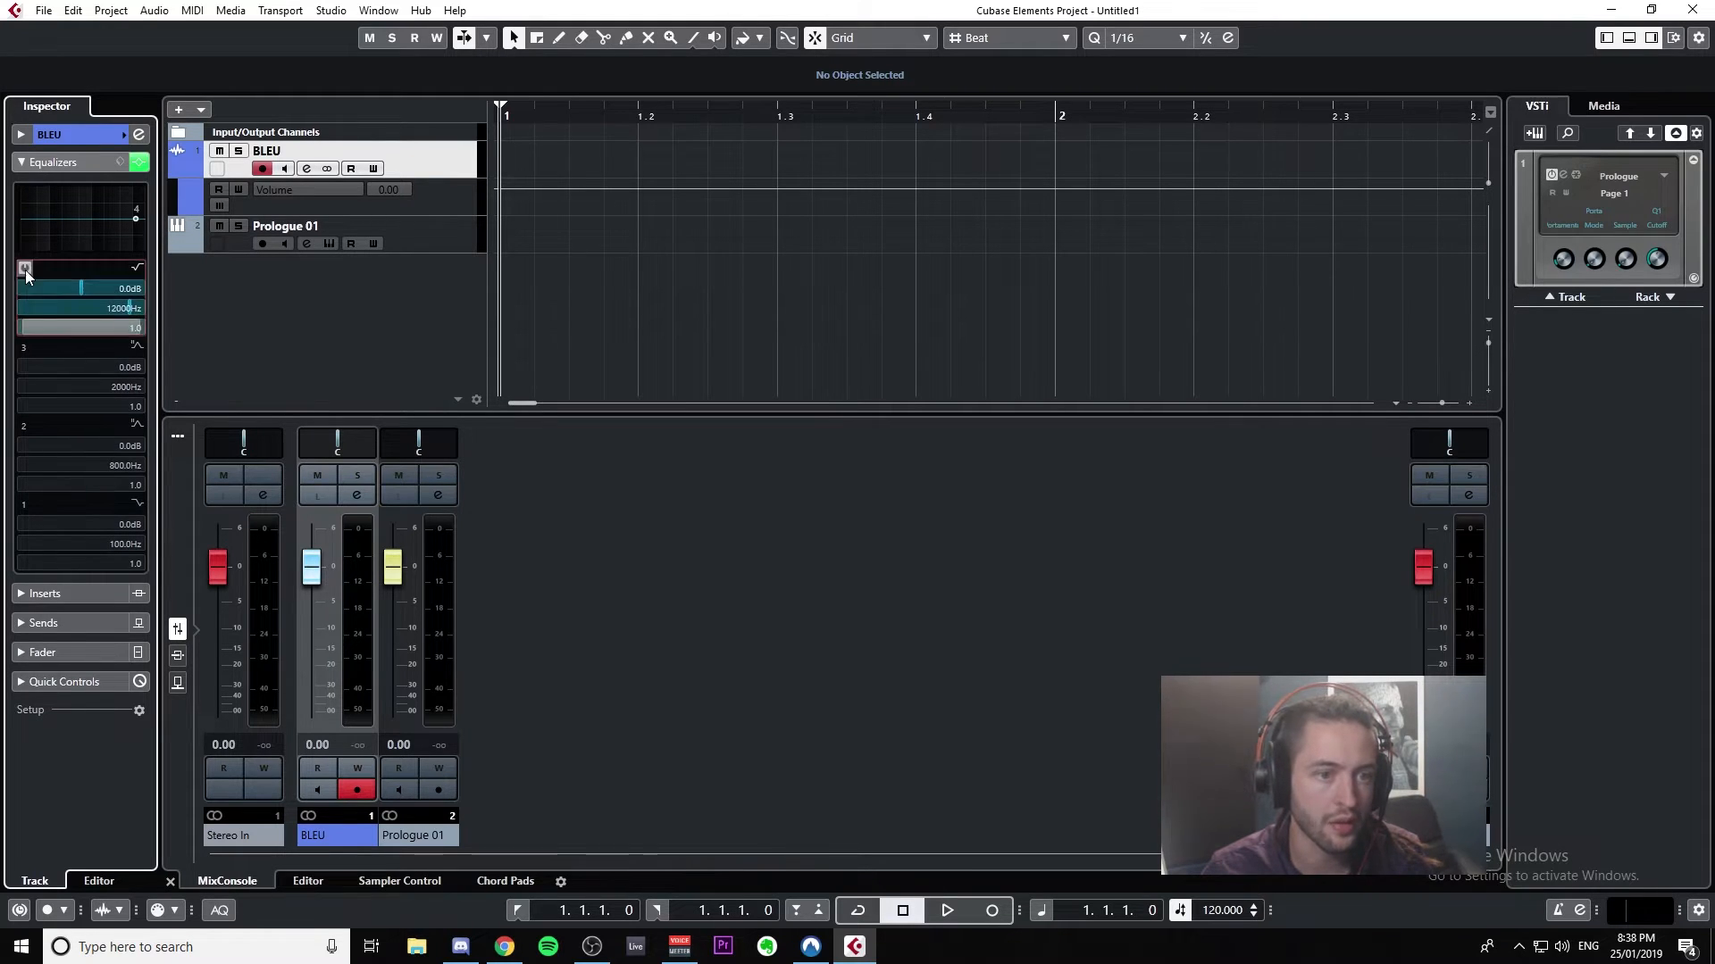
left_click(25, 269)
left_click(27, 268)
left_click(27, 269)
left_click(25, 166)
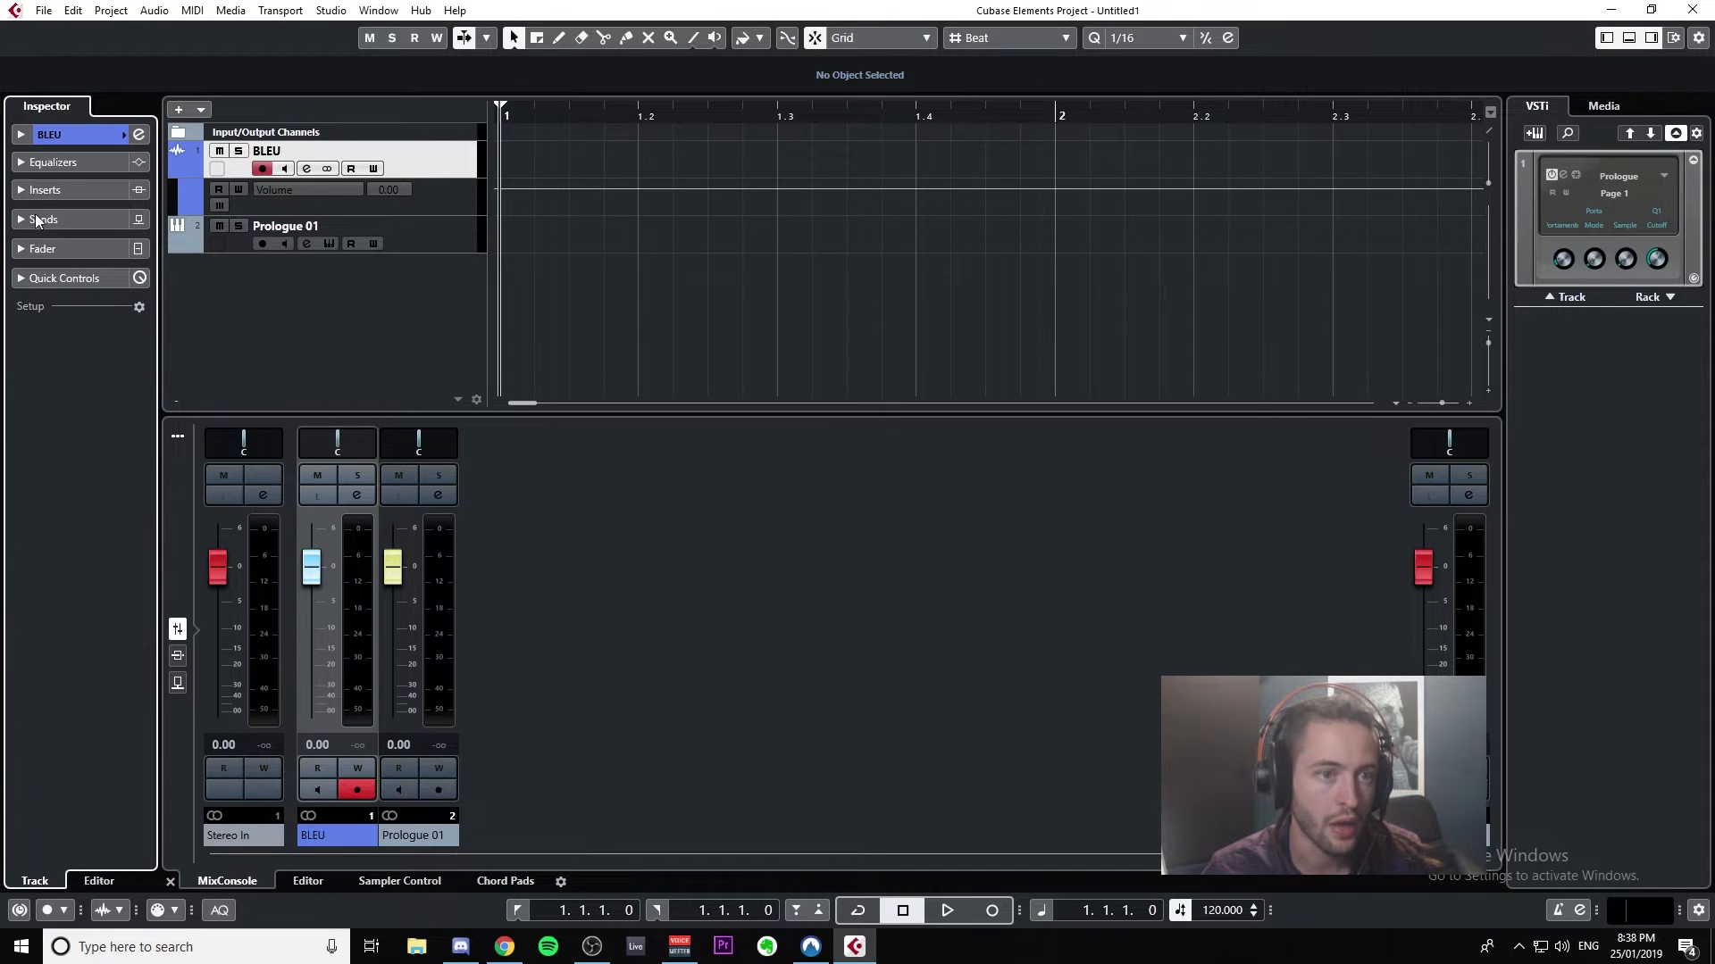
Step: Open the BLEU track's channel settings, examine its channel strip and close the window
left_click(140, 134)
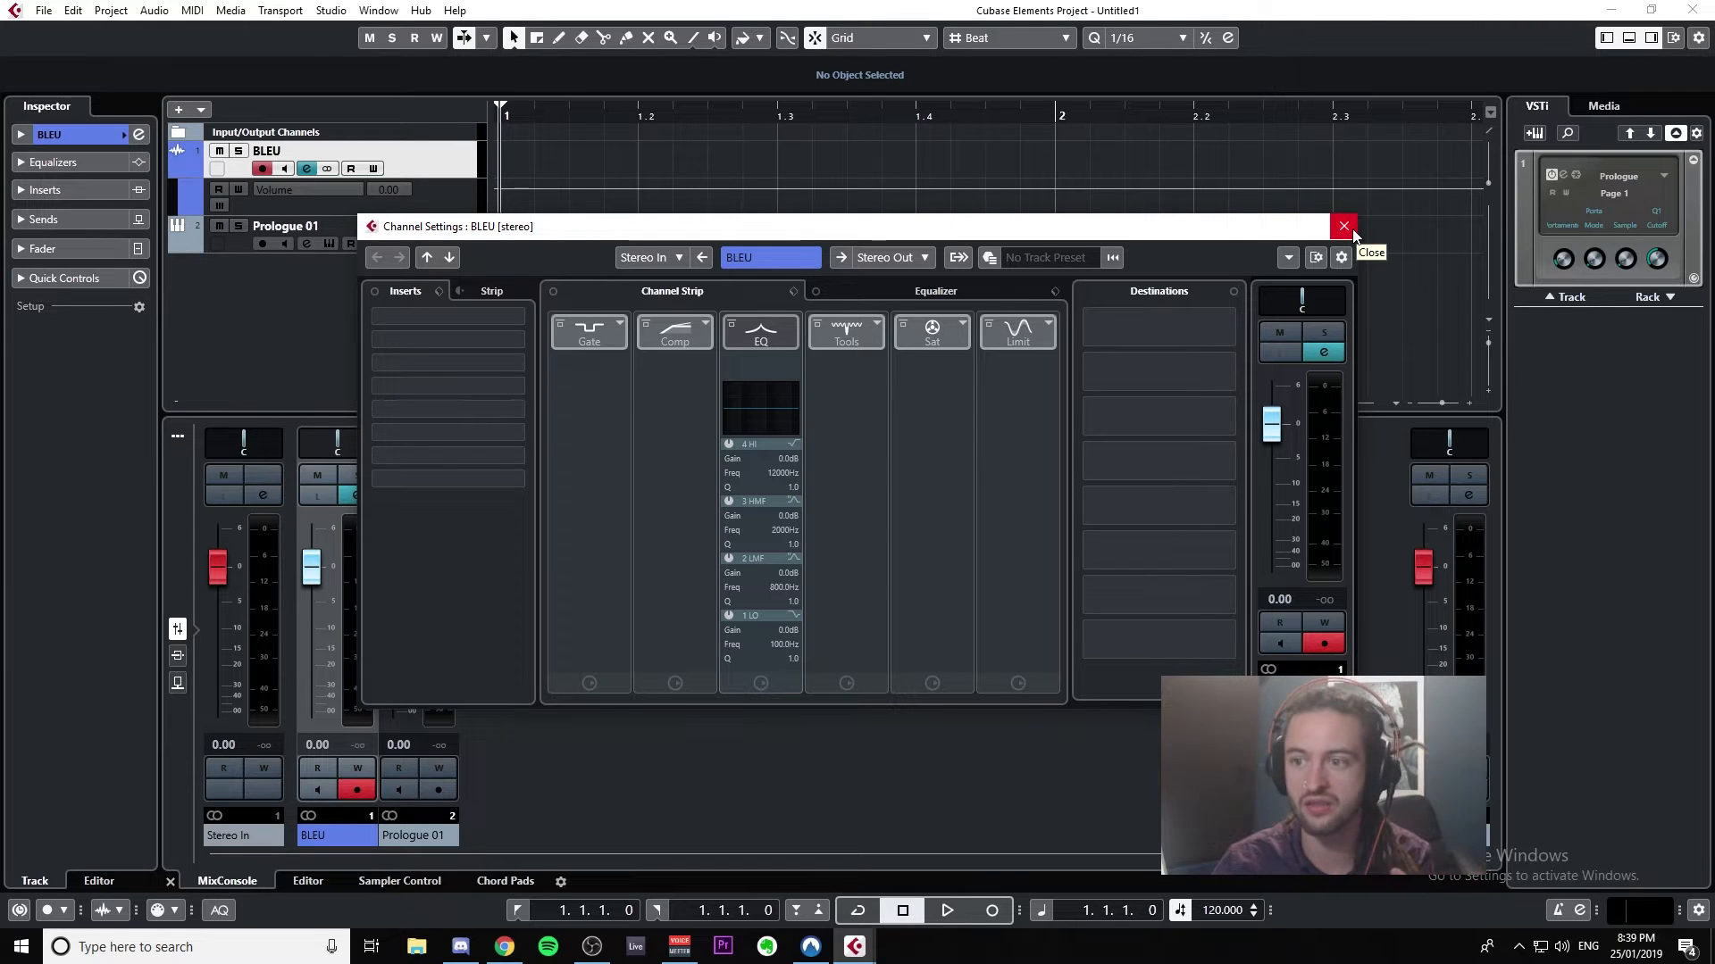
left_click_drag(1214, 234, 1191, 271)
left_click(1320, 262)
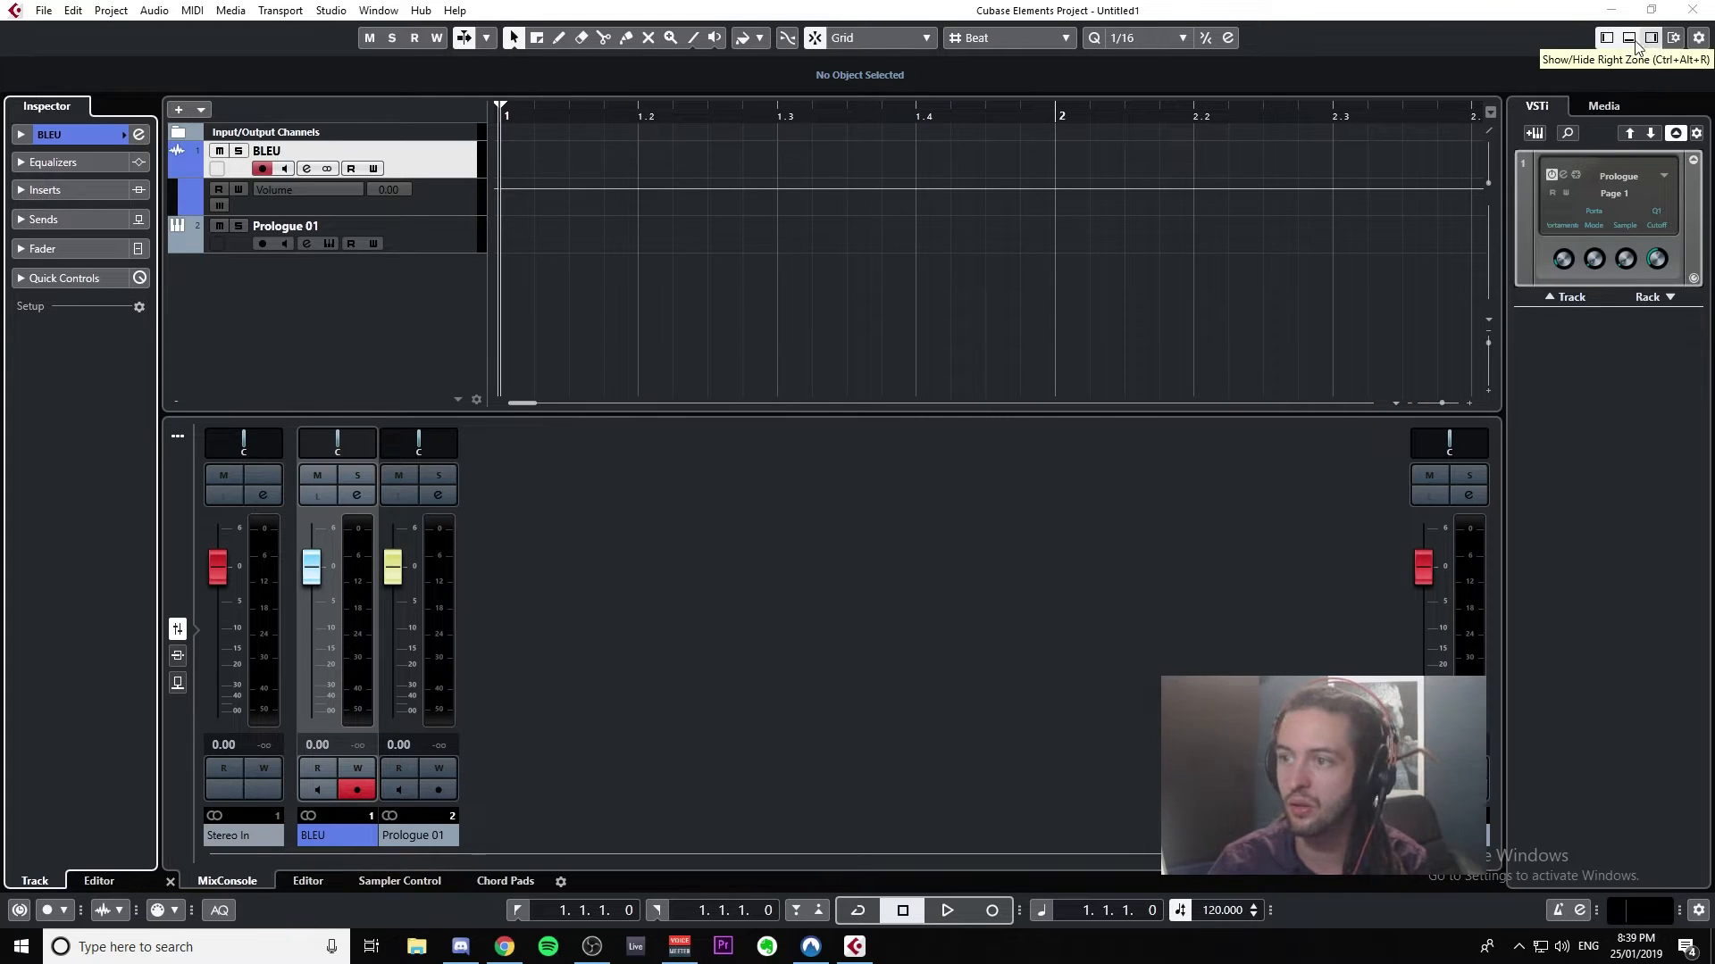
Step: Reduce the lower zone's height to enlarge the project area, and view the Editor Inspector before returning to the Track Inspector
left_click_drag(812, 411, 857, 723)
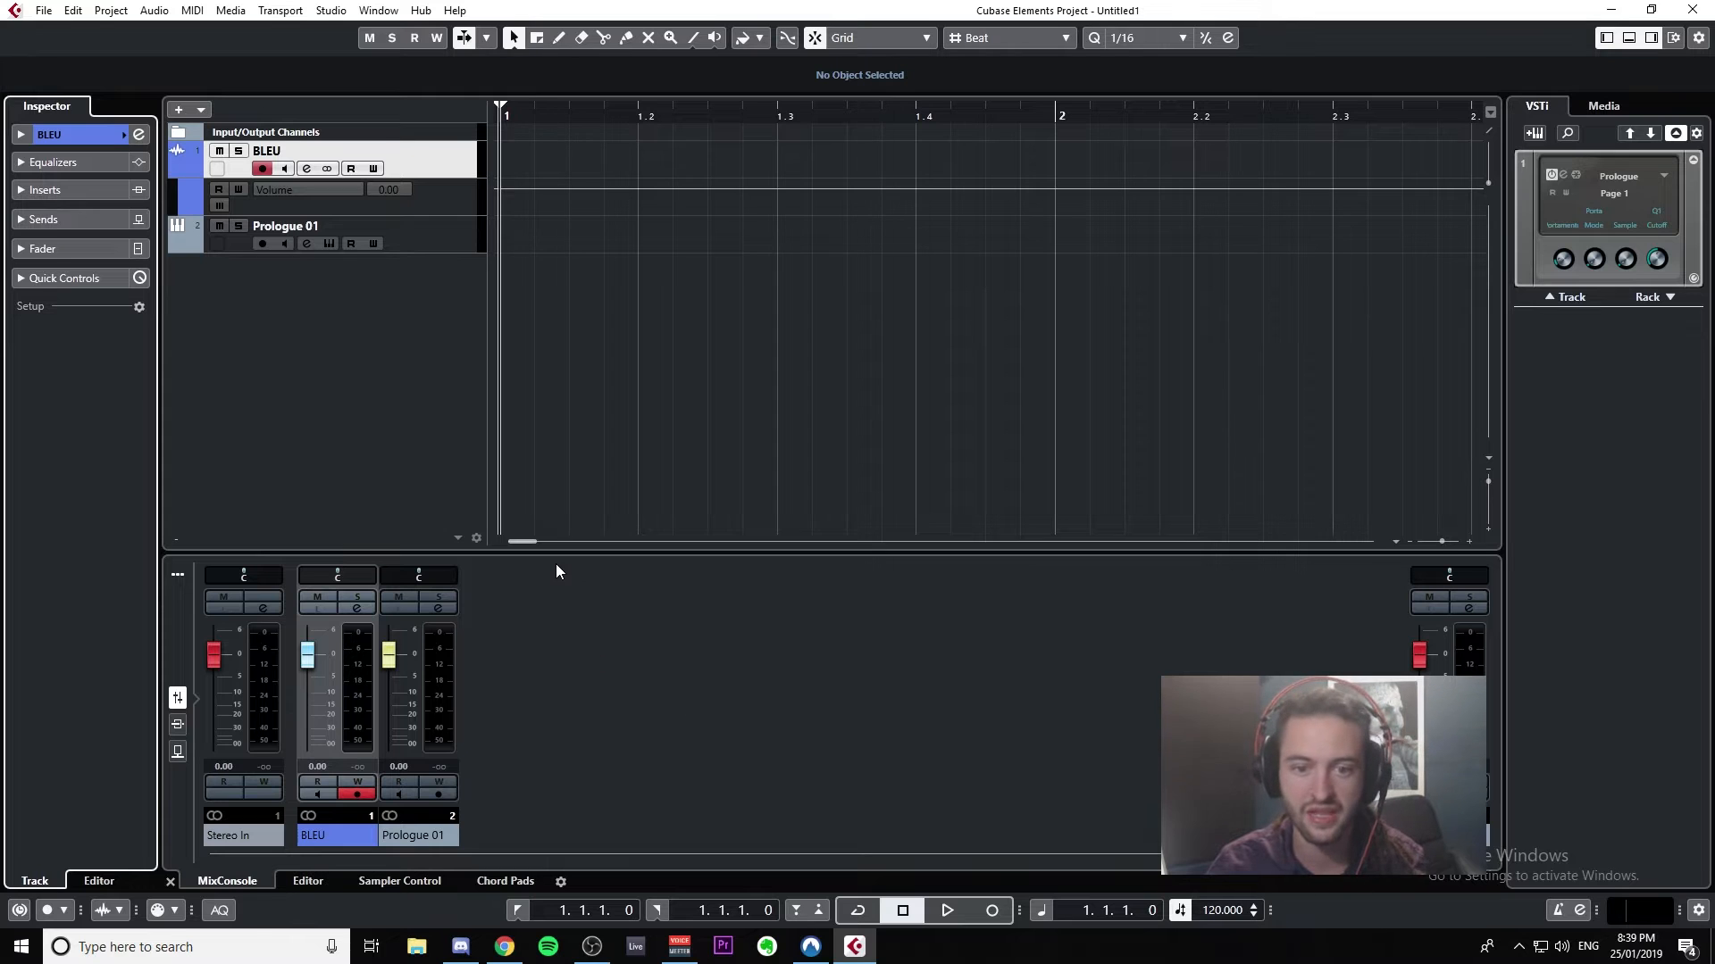
left_click(99, 882)
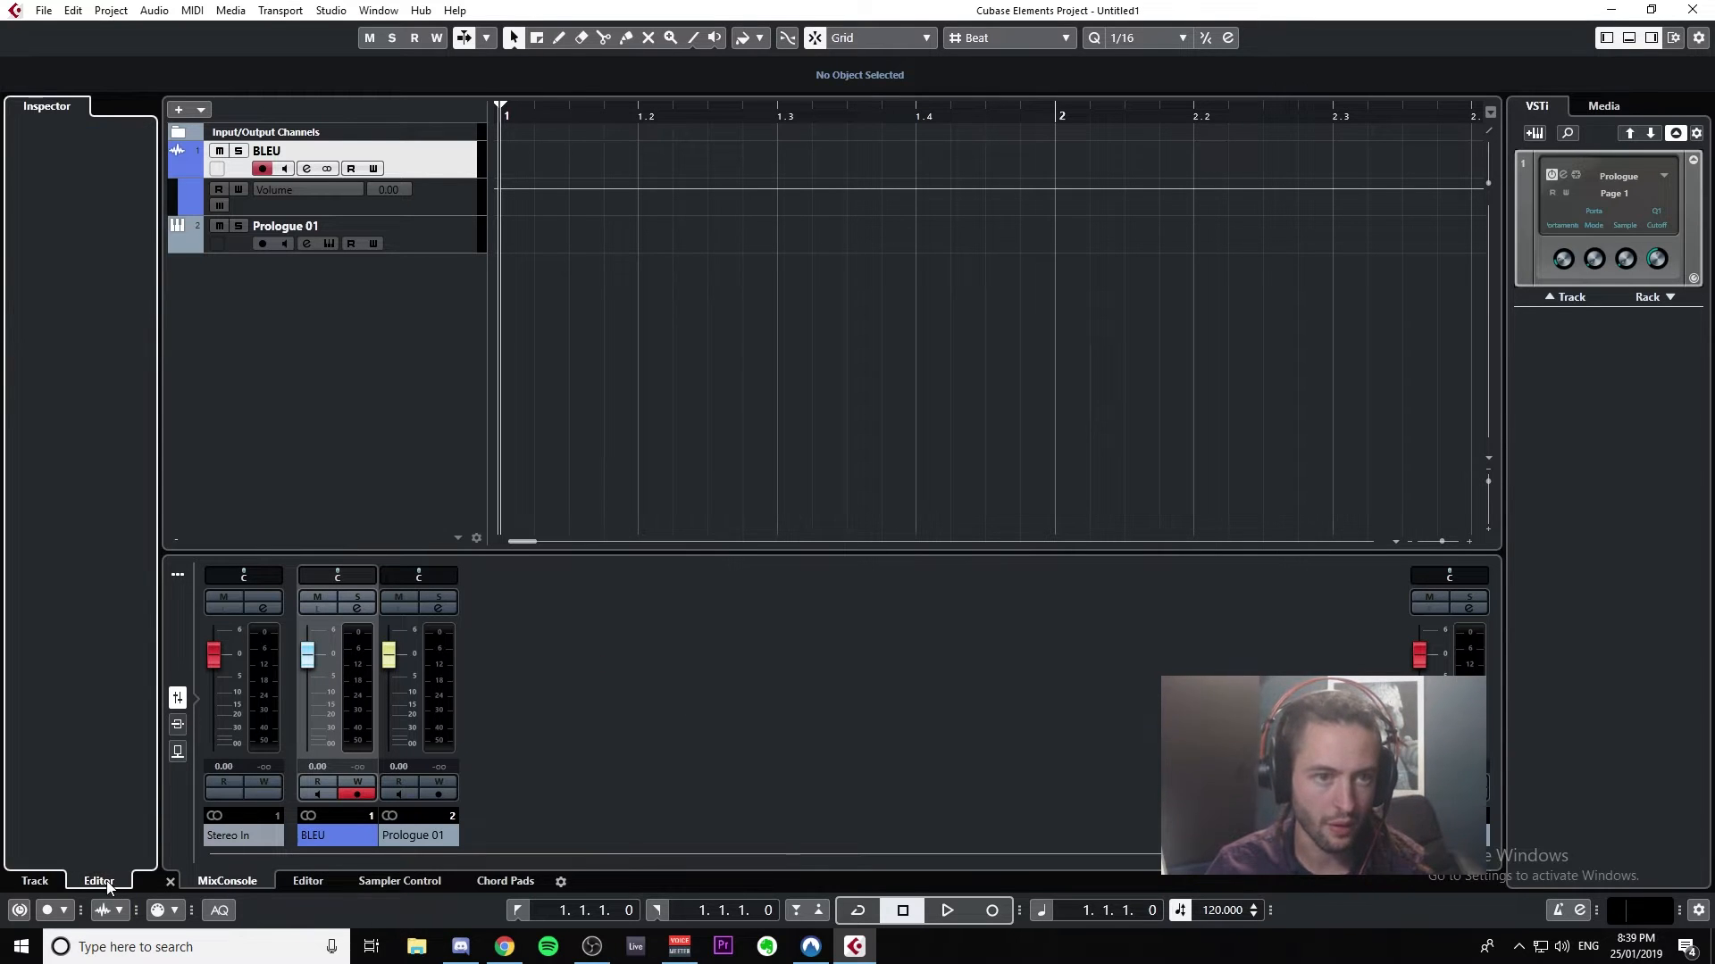
left_click(35, 881)
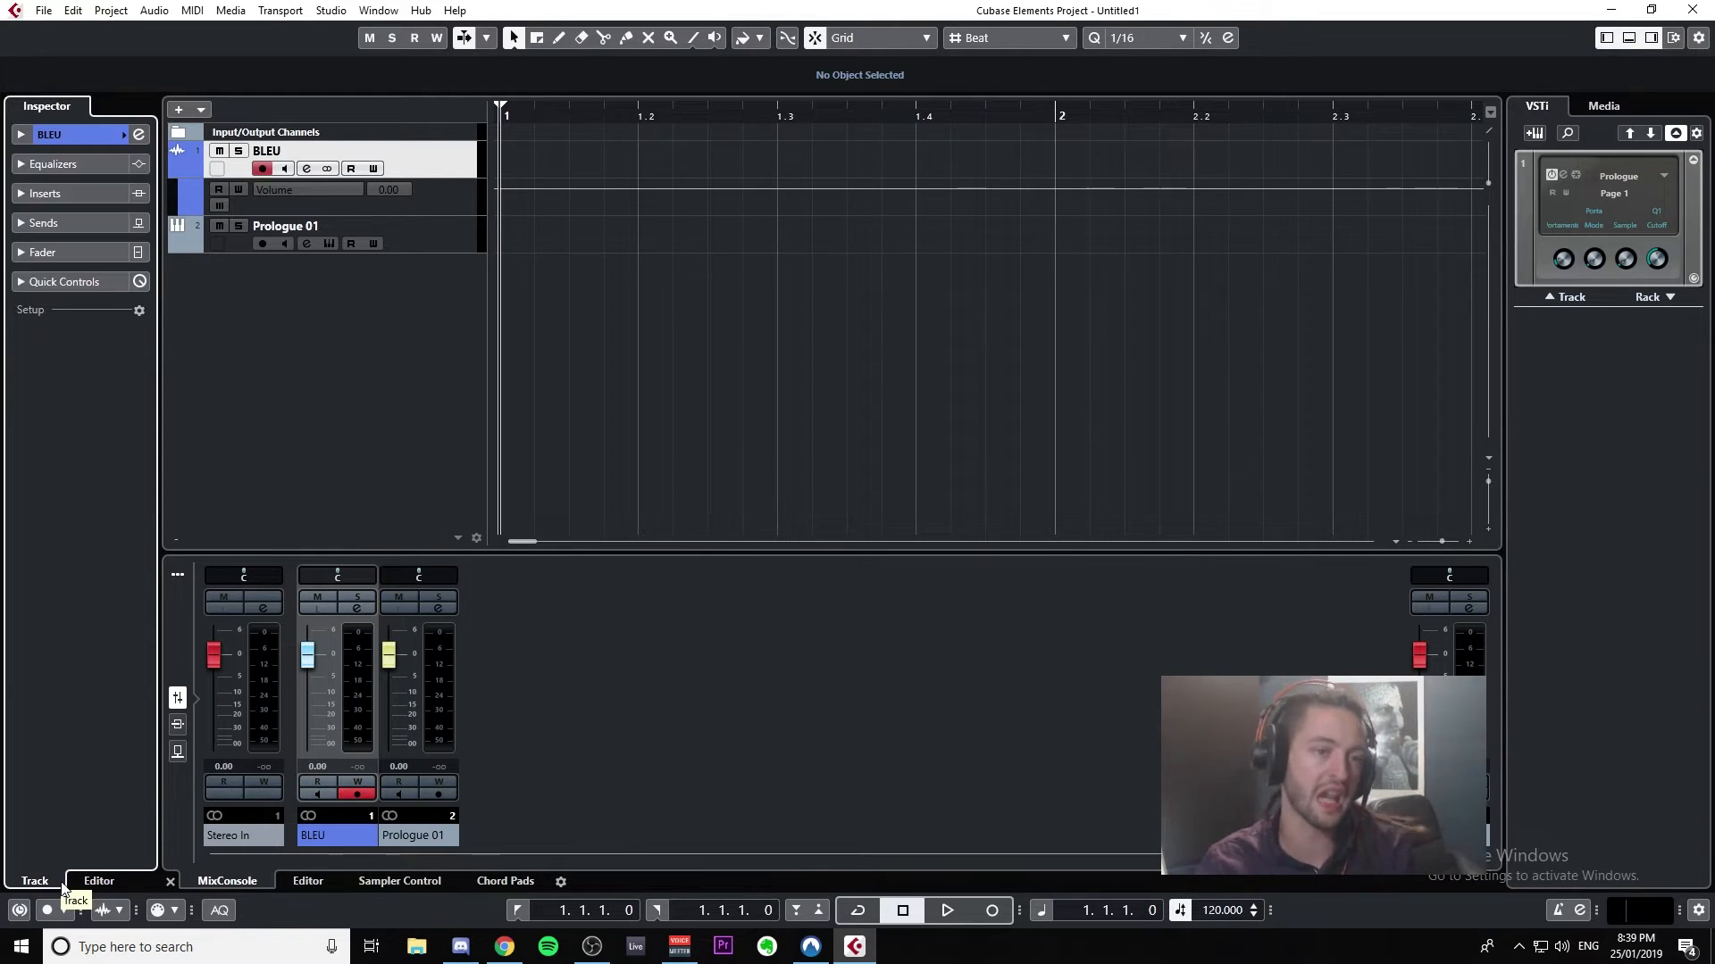
Step: Show the Editor Inspector briefly and switch back to the Track Inspector
left_click(116, 880)
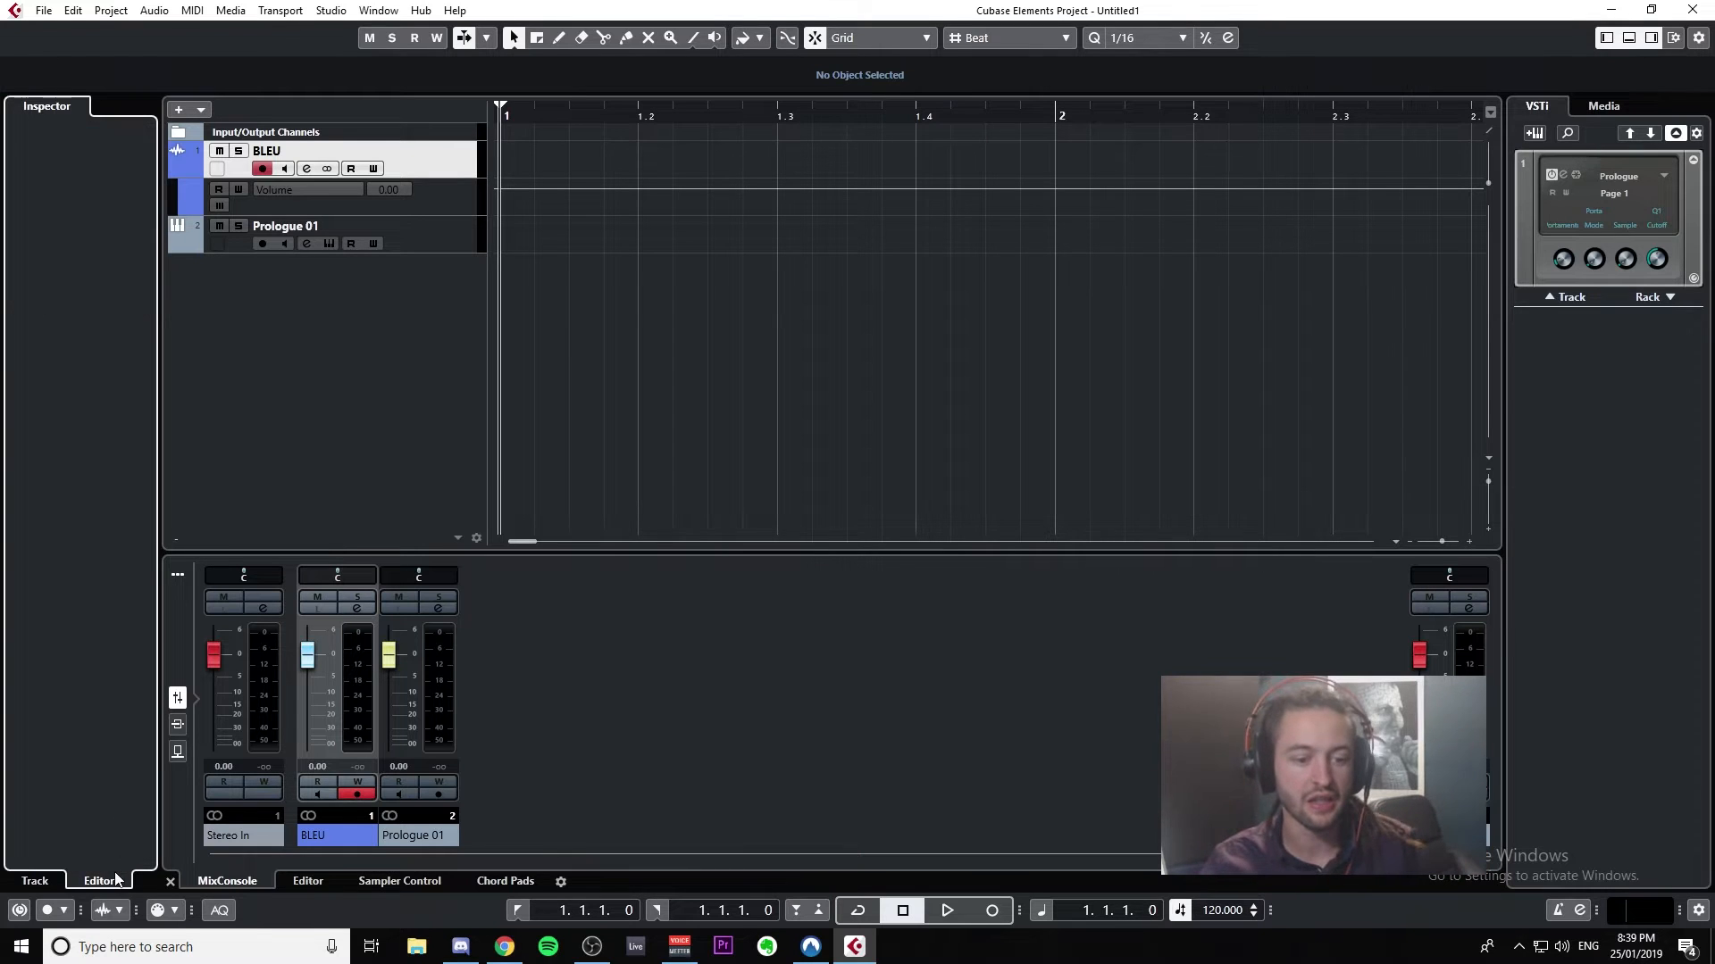
left_click(36, 881)
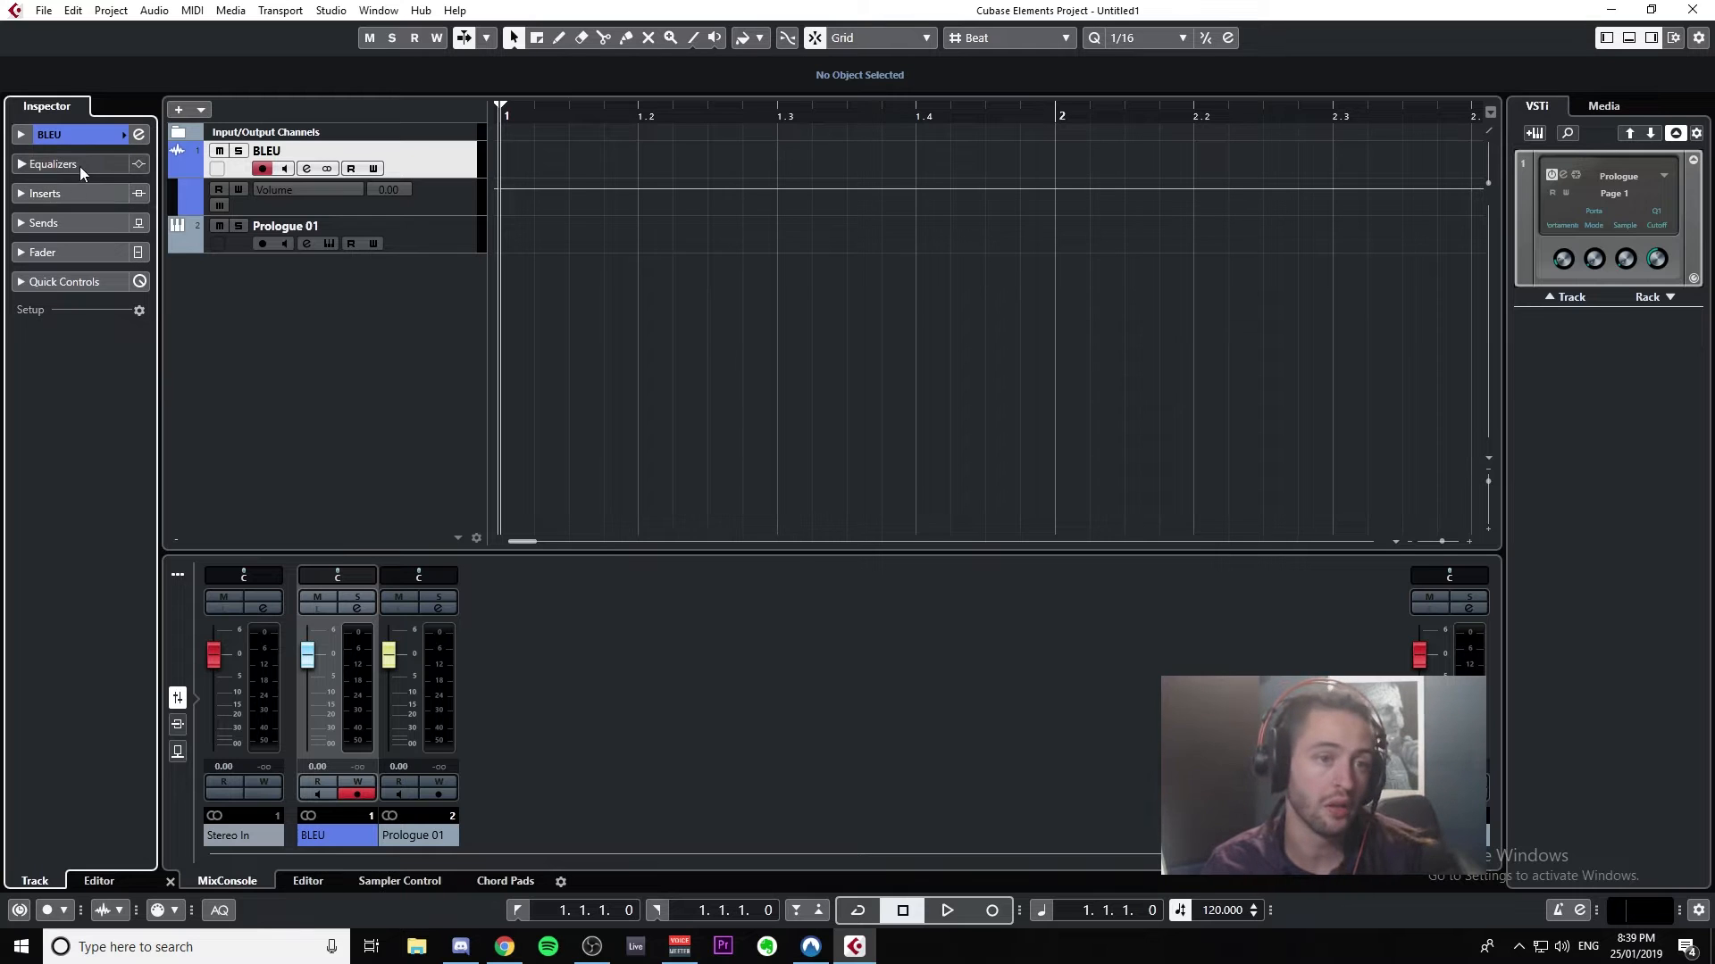
Step: Select the Prologue 01 track and toggle its Prologue instrument window open and closed from the Inspector
left_click(253, 234)
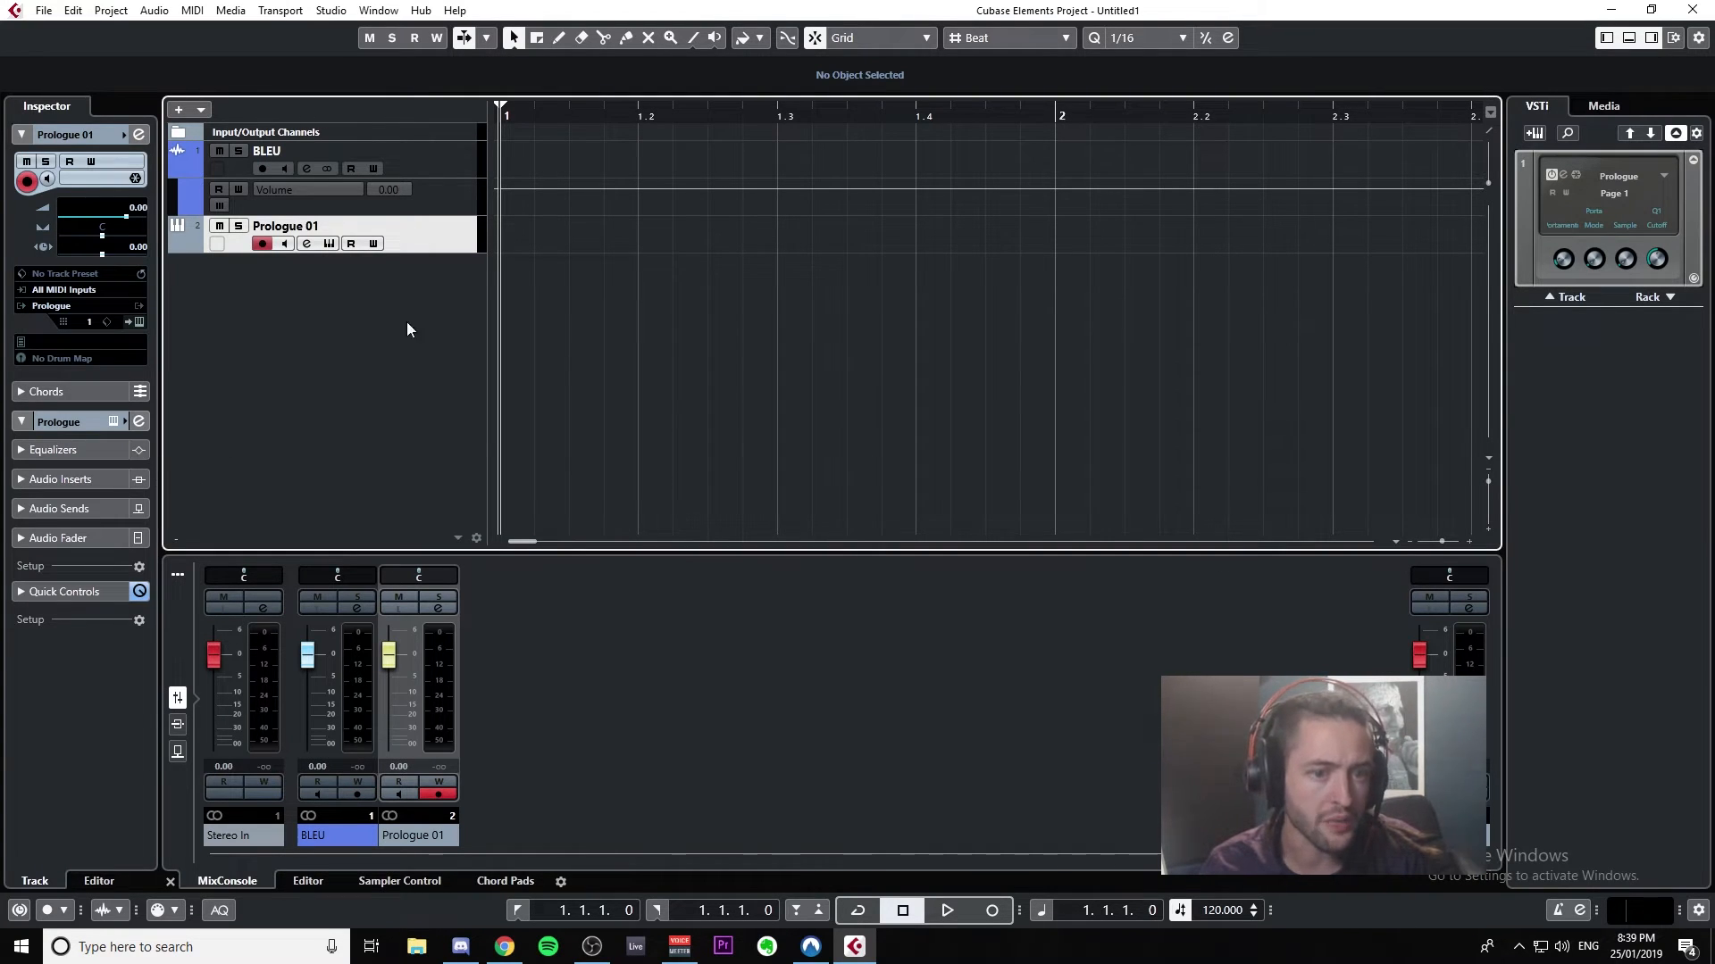
left_click(115, 421)
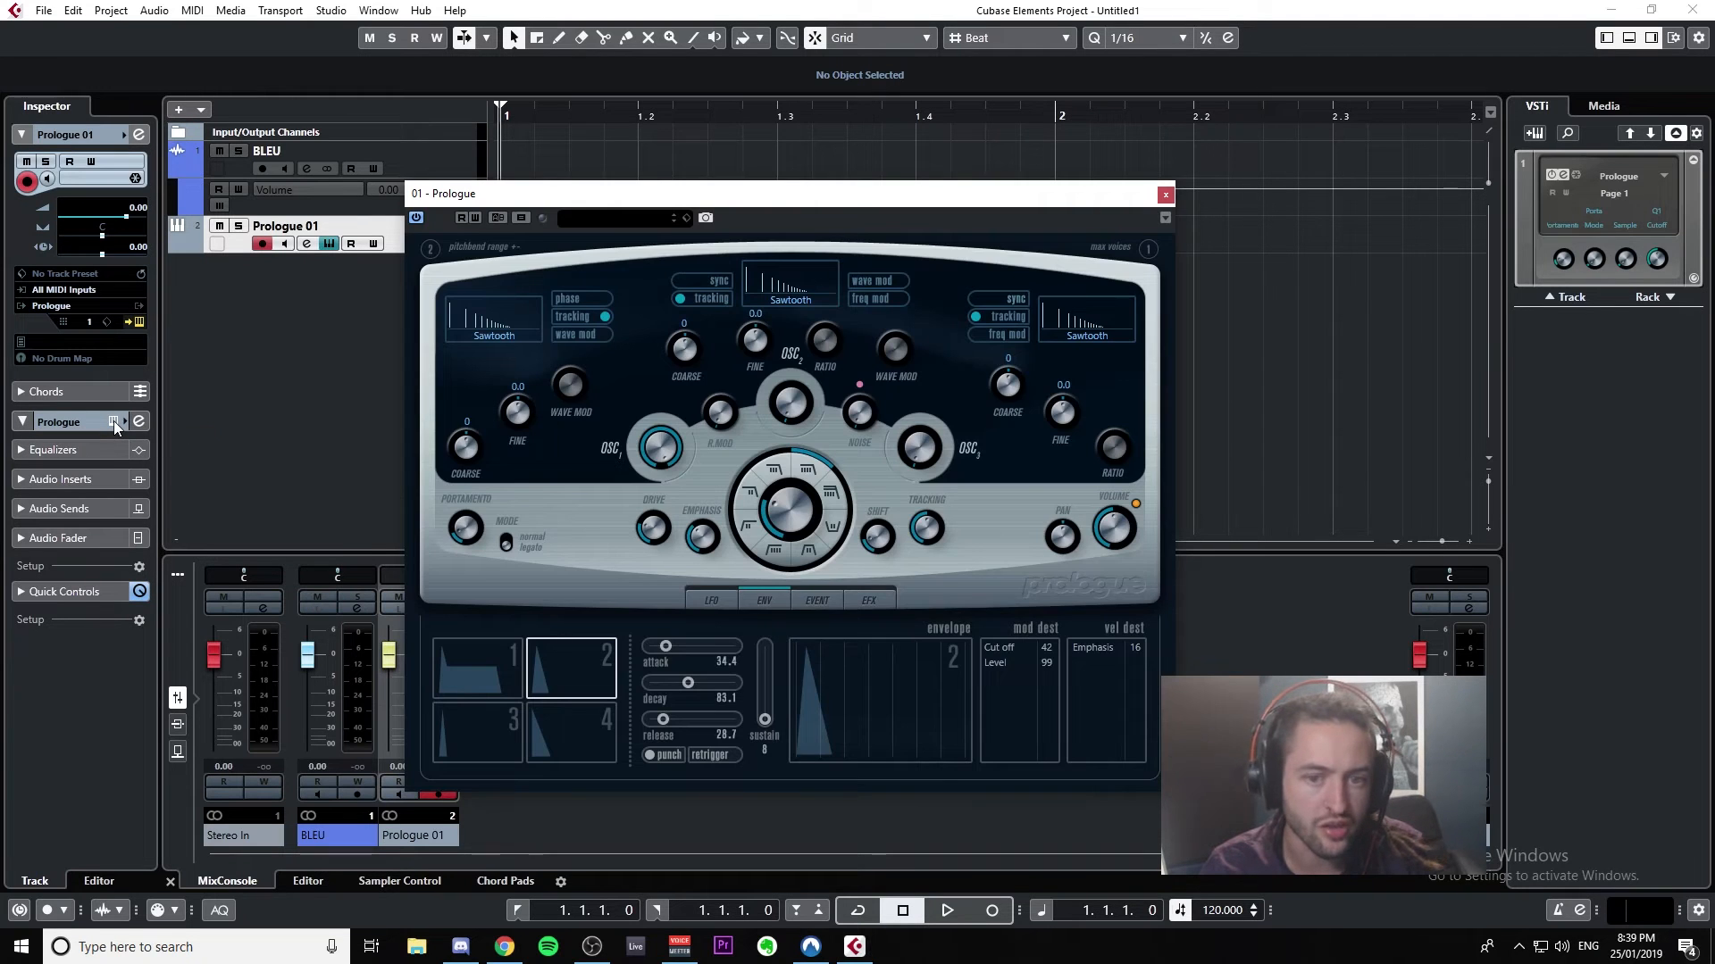
left_click(114, 420)
left_click(114, 420)
left_click(114, 421)
left_click(115, 420)
left_click(114, 420)
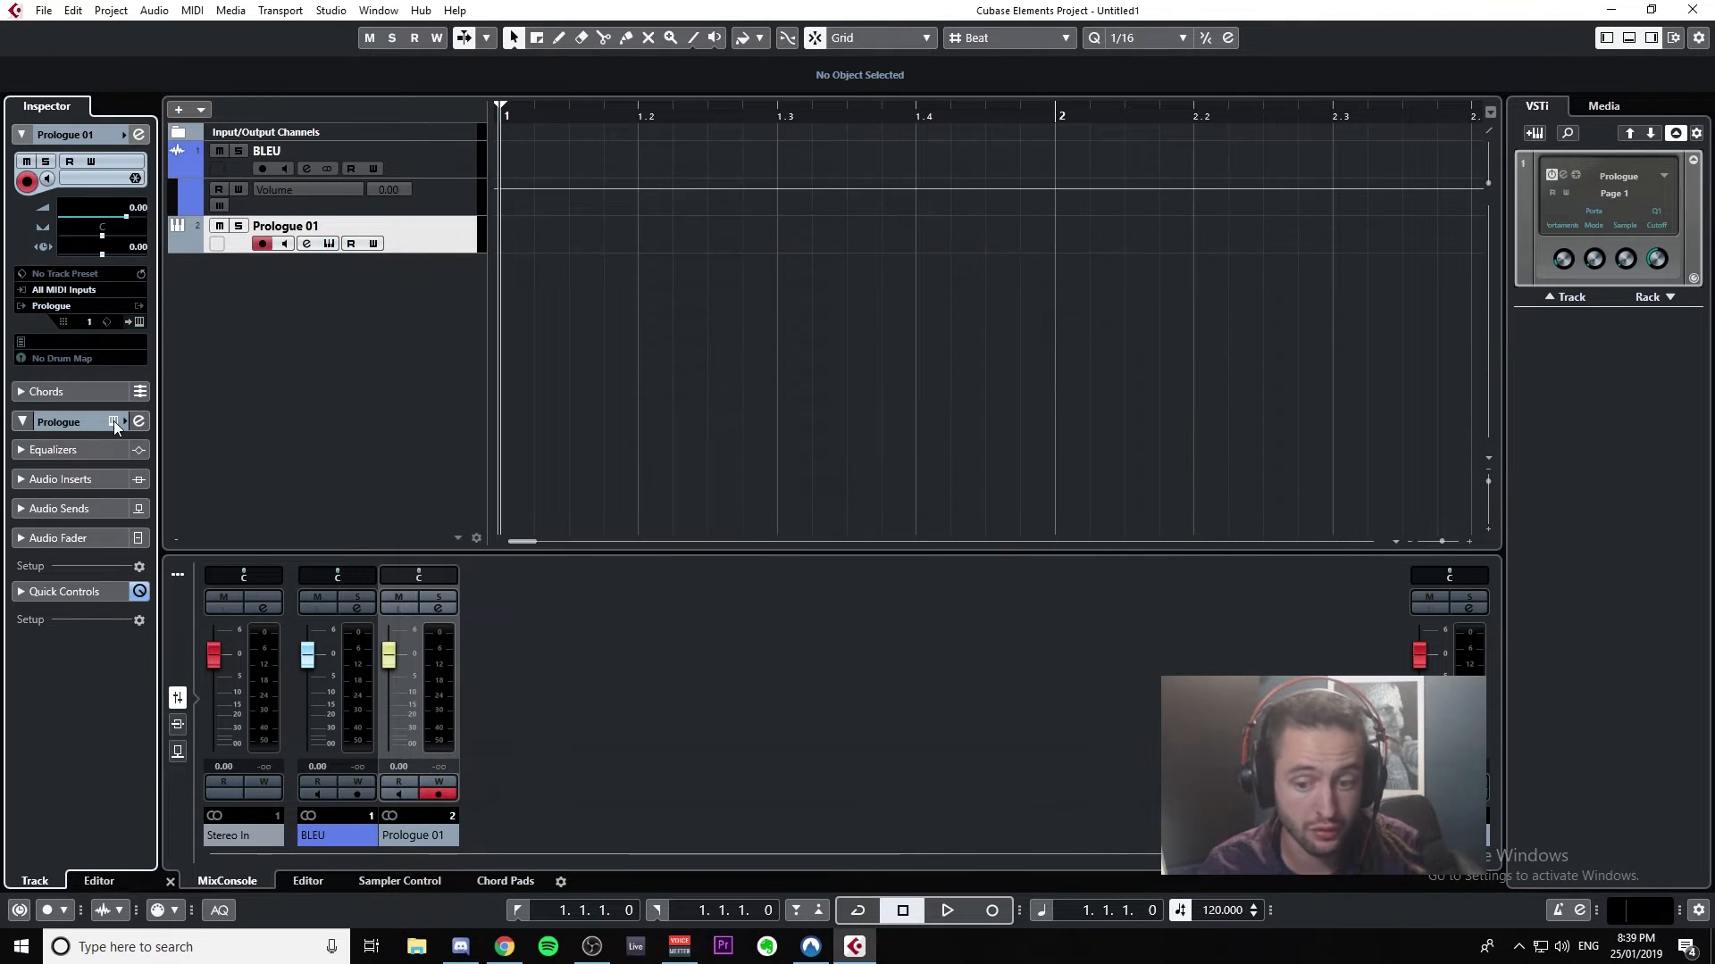
left_click(115, 421)
left_click(114, 420)
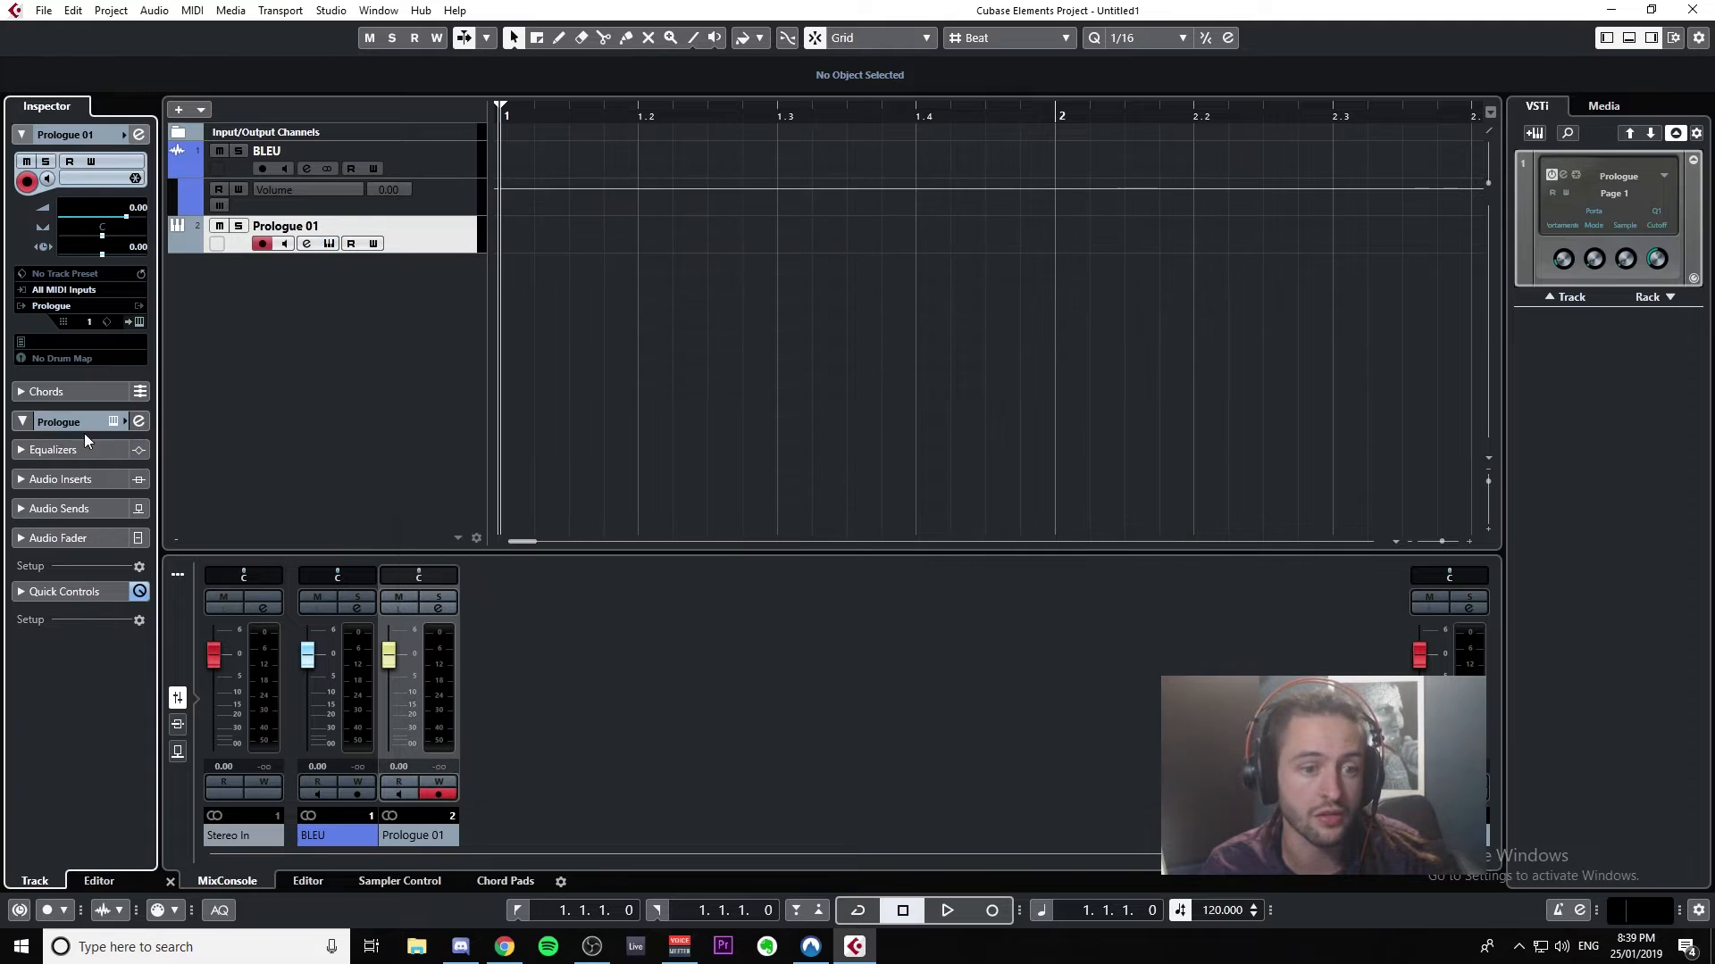
Step: Collapse all Inspector sections of the Prologue 01 track and expand only its Prologue instrument channel section
left_click(24, 425, "ctrl")
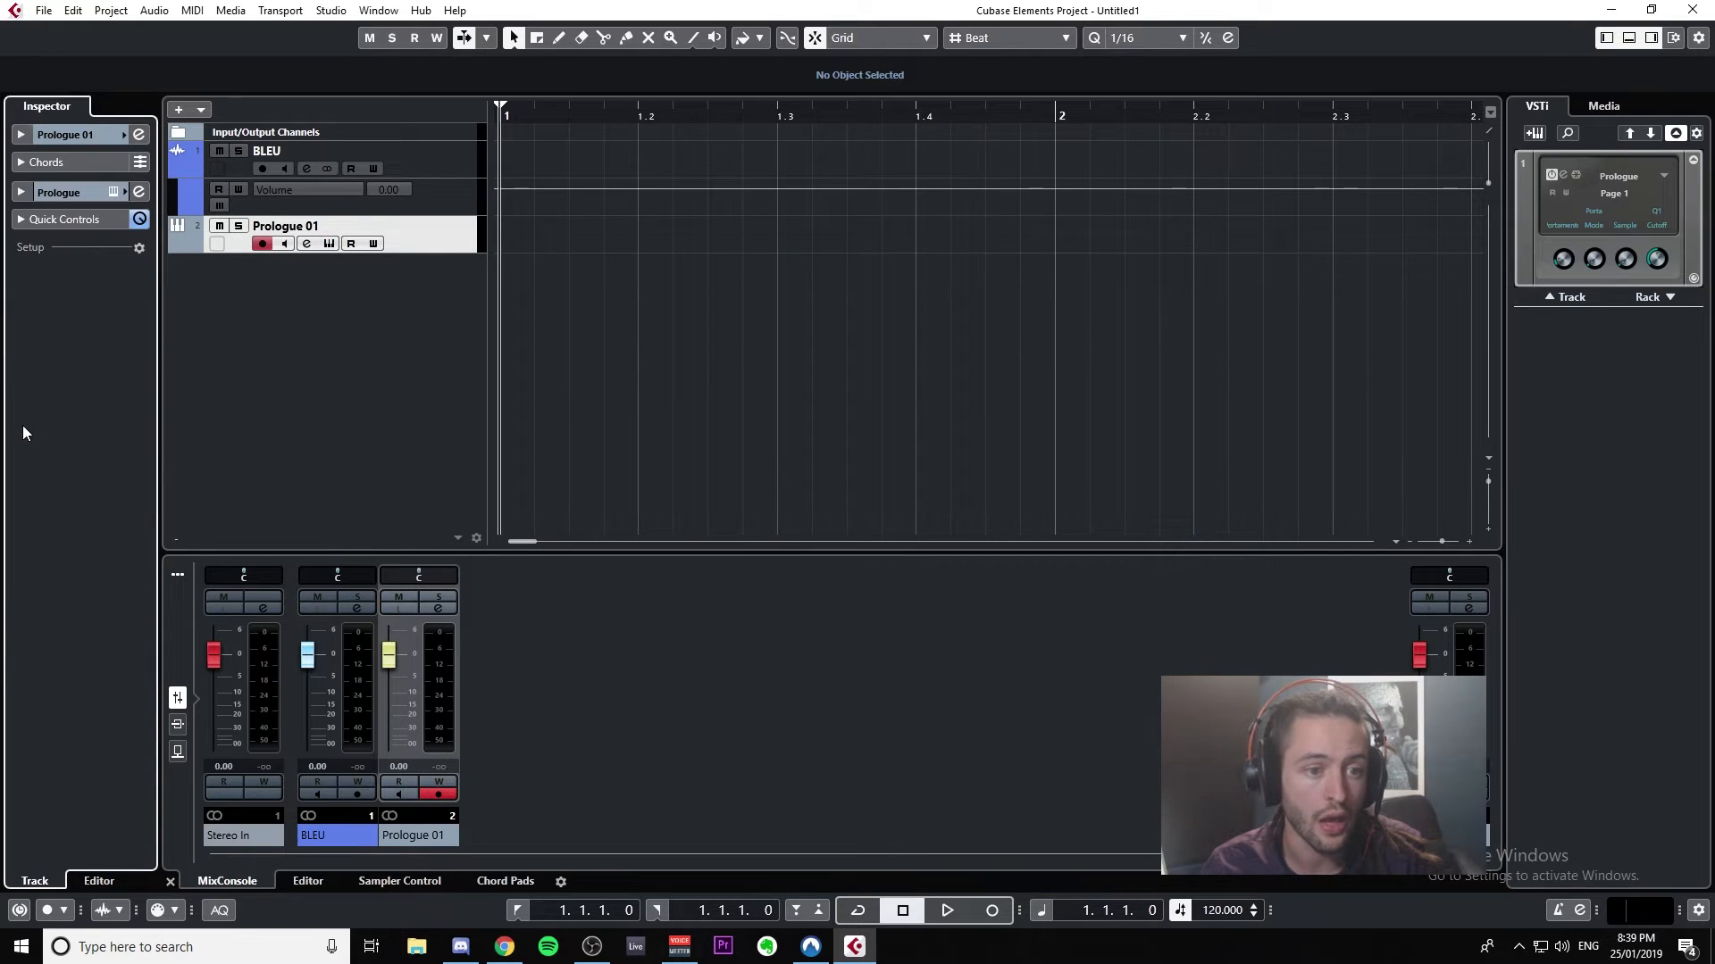
left_click(27, 193)
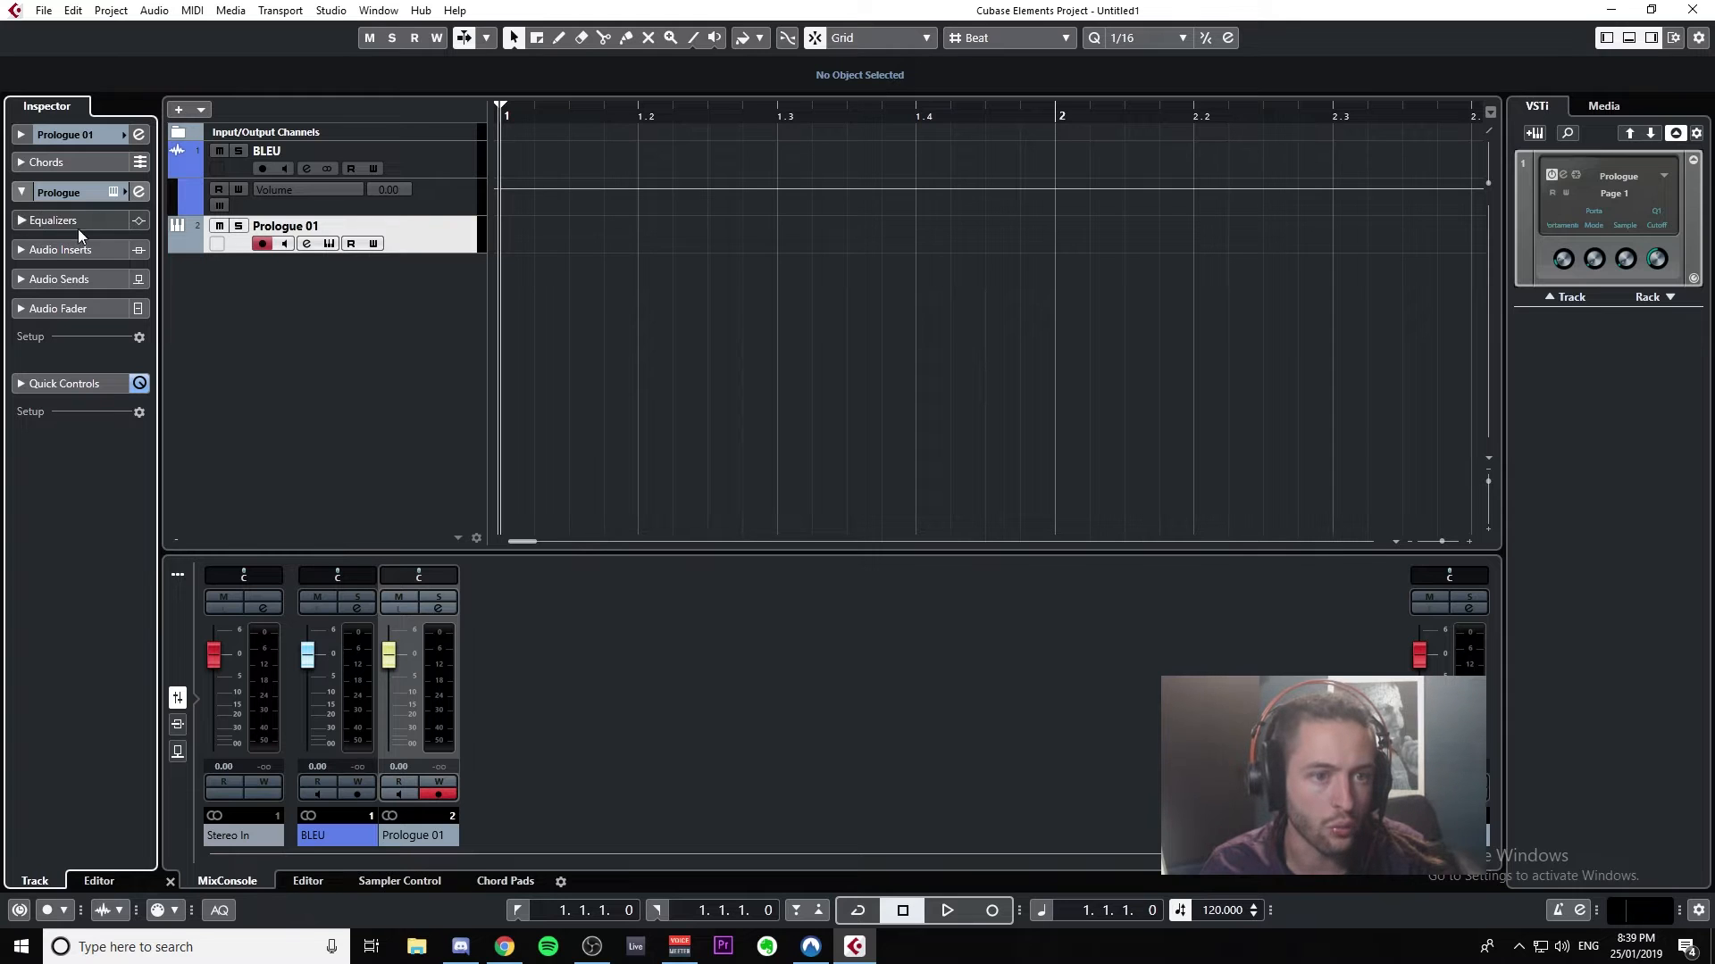
left_click(91, 250)
left_click(91, 250)
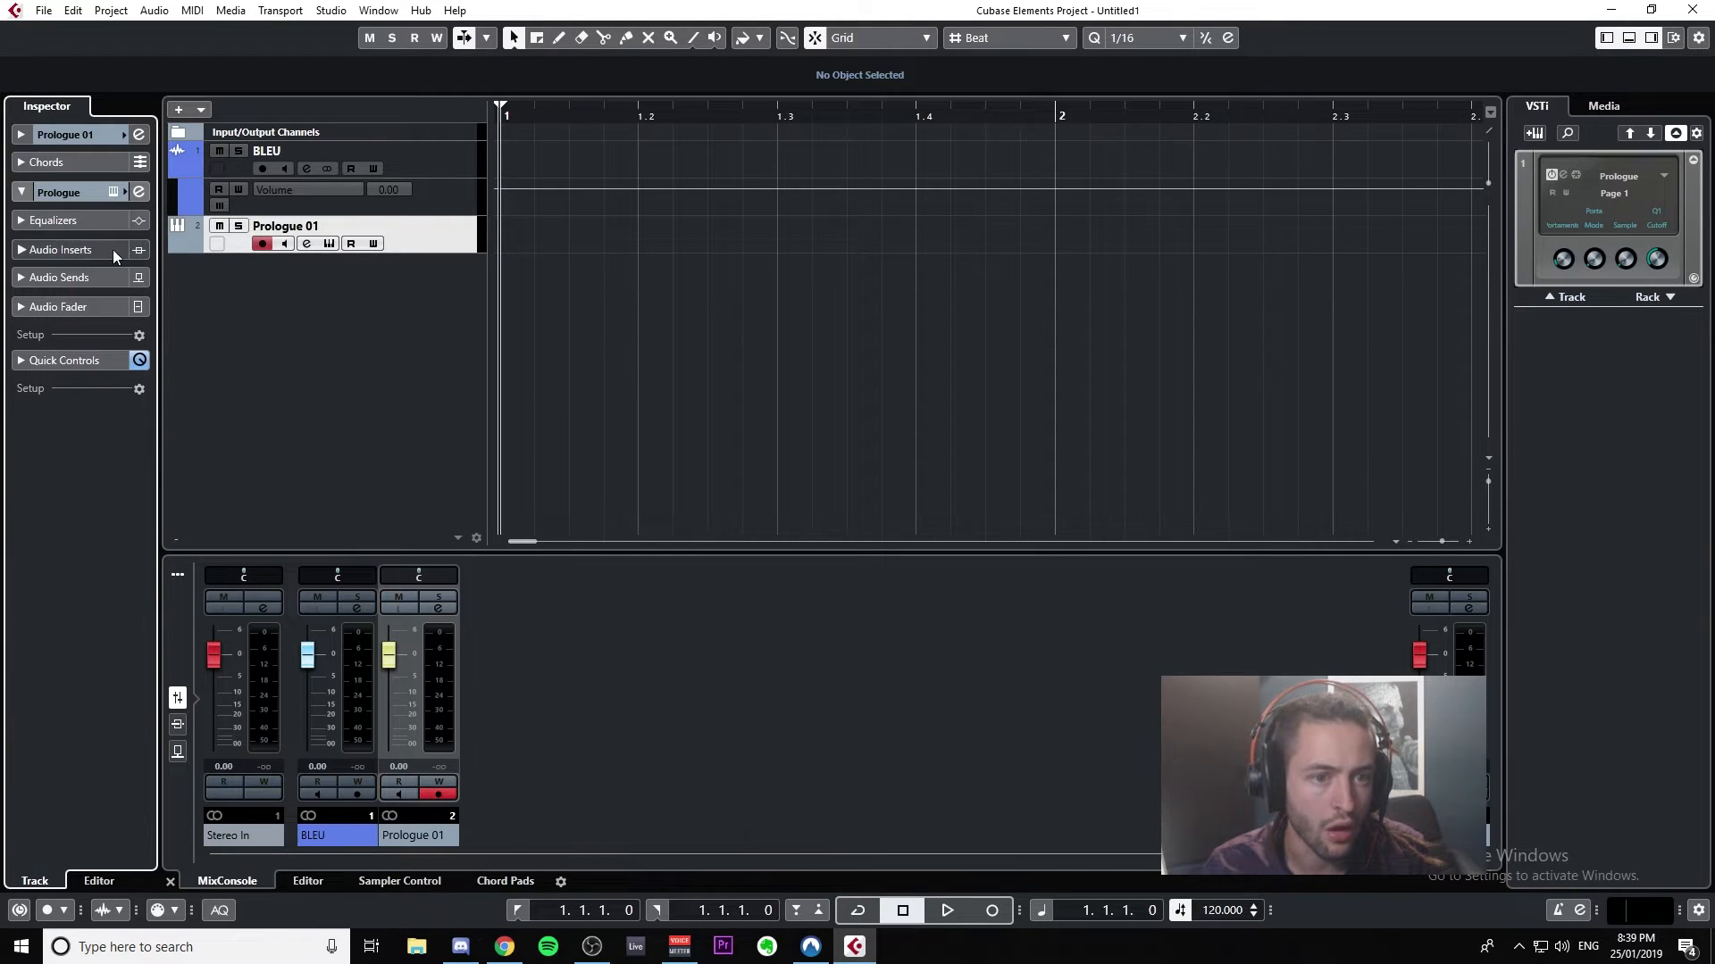
Step: Load the MonoDelay effect into the first audio insert slot of the Prologue 01 track and close its window
left_click(25, 252)
left_click(53, 280)
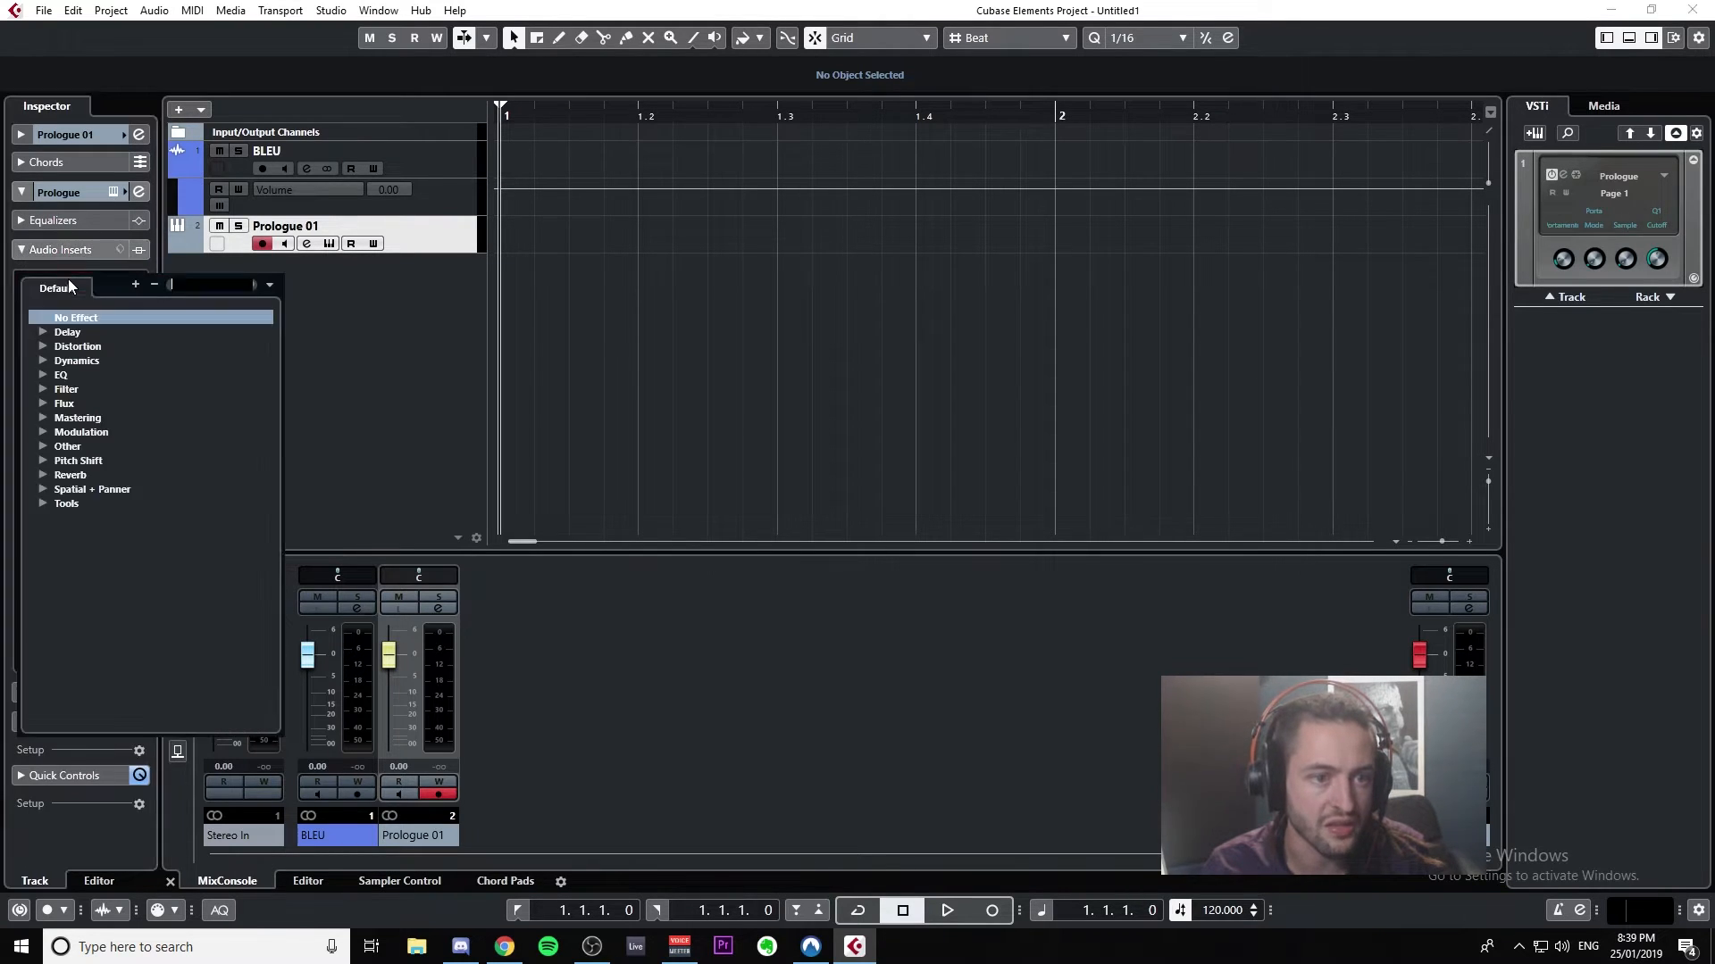
left_click(44, 332)
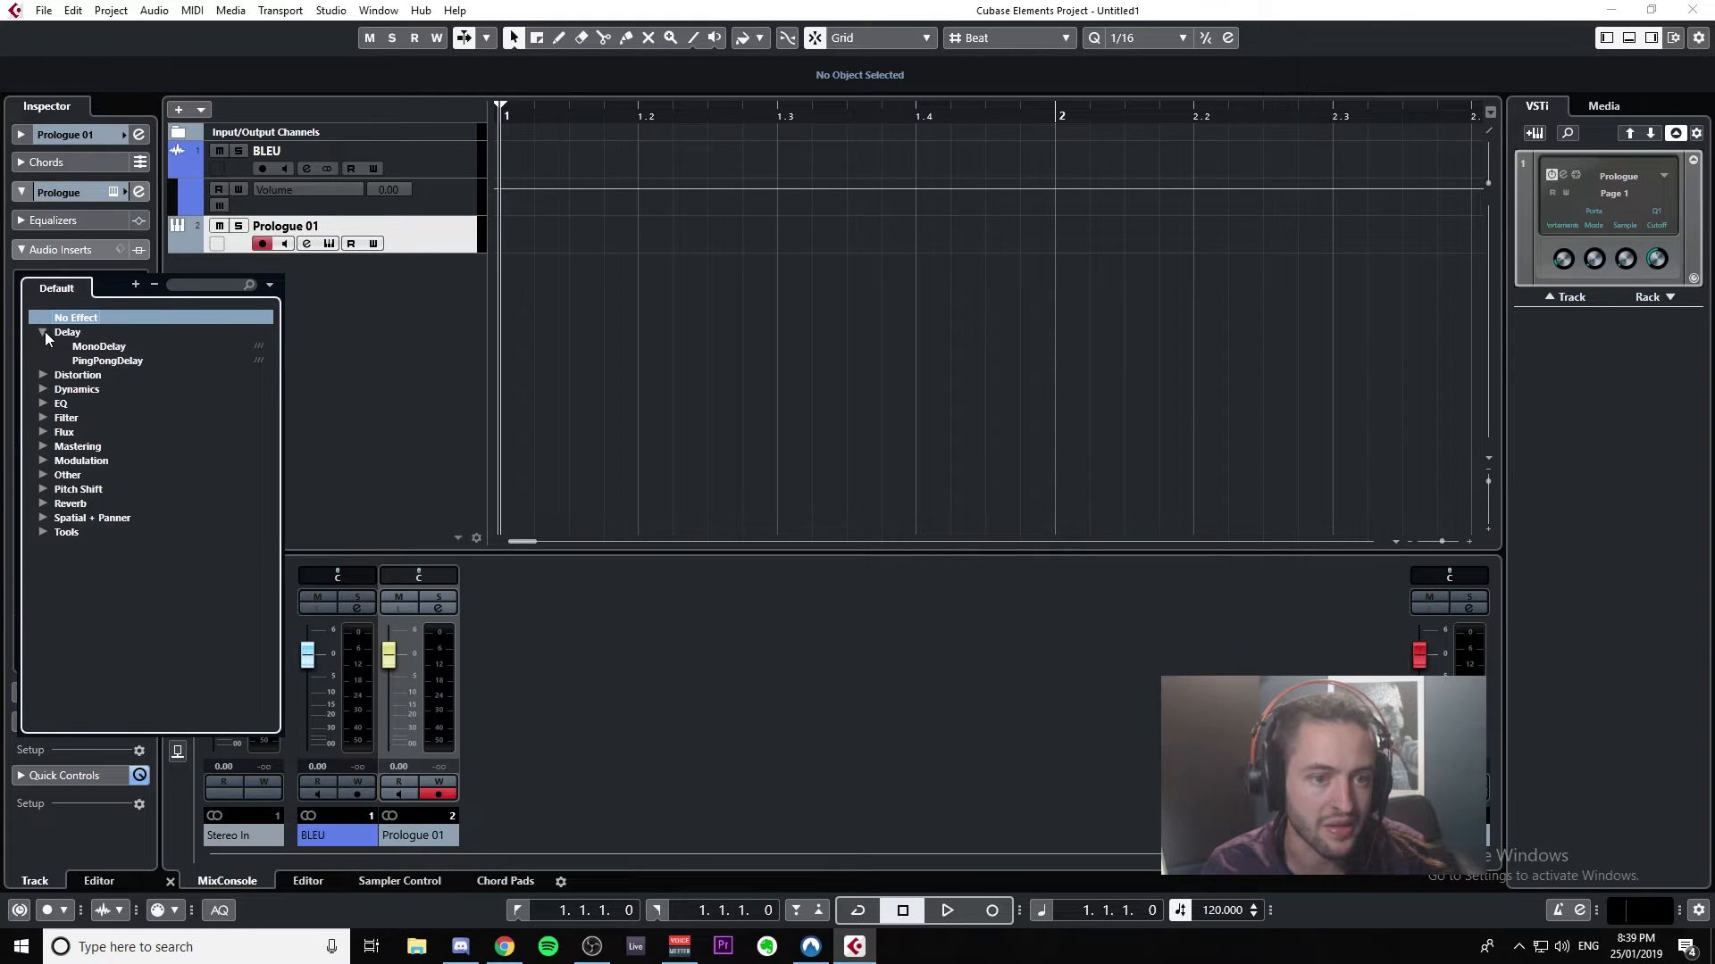
left_click(85, 346)
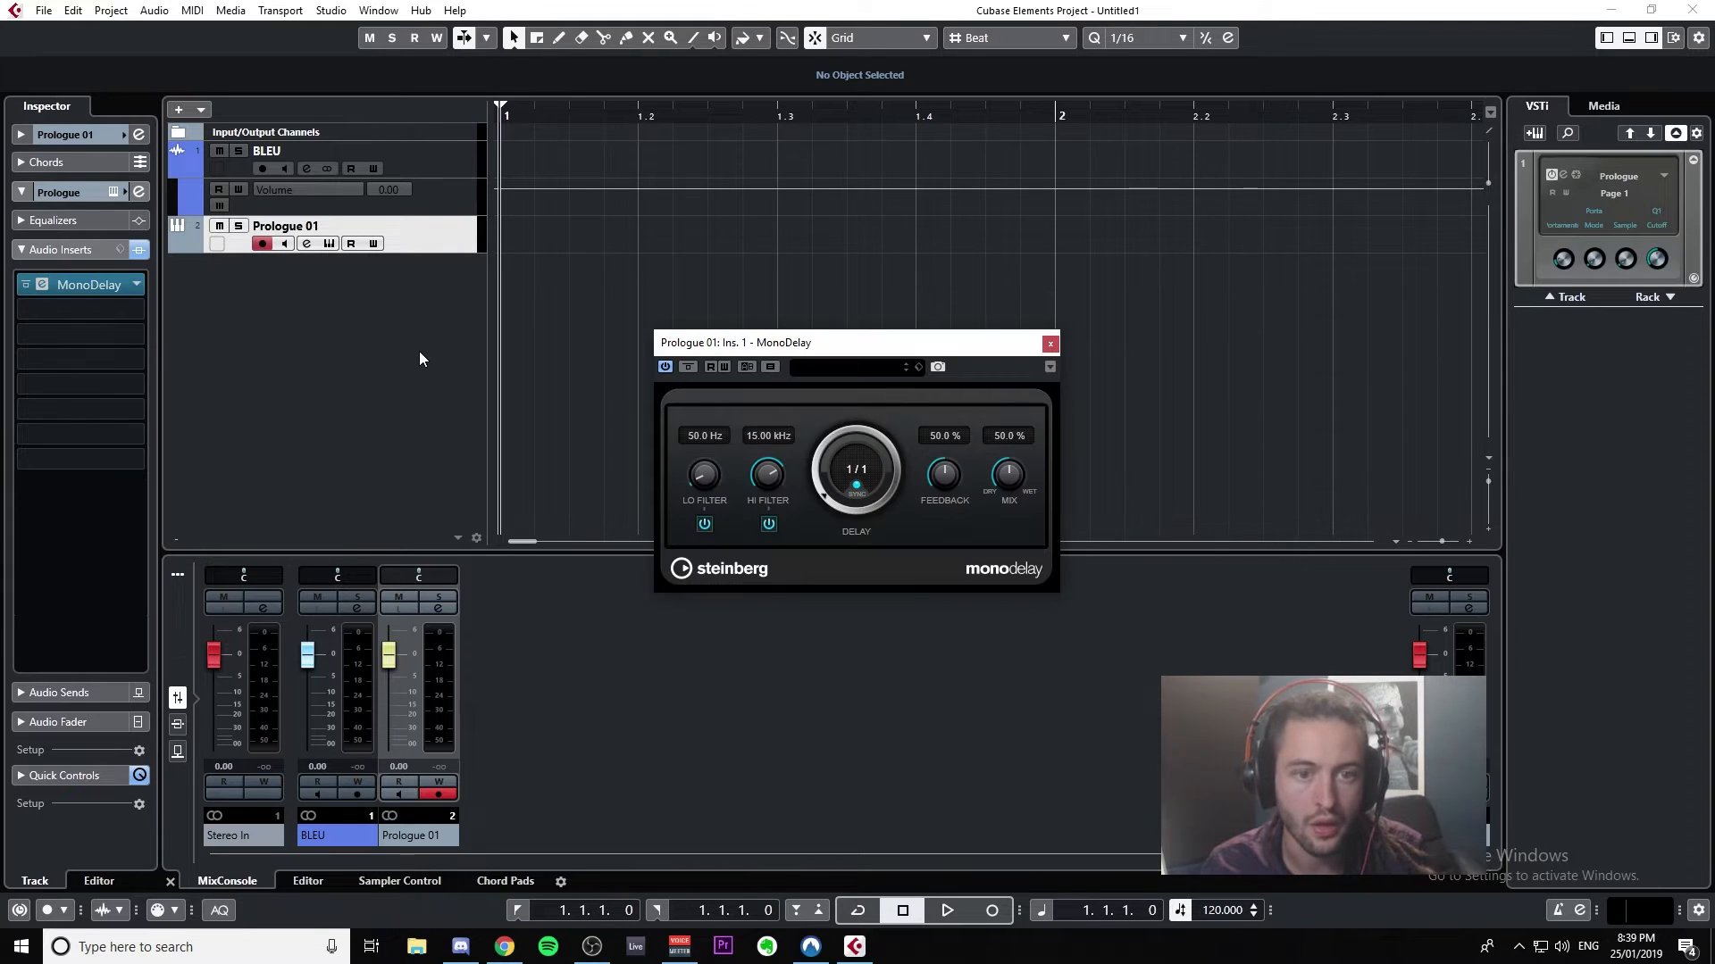
left_click(1051, 342)
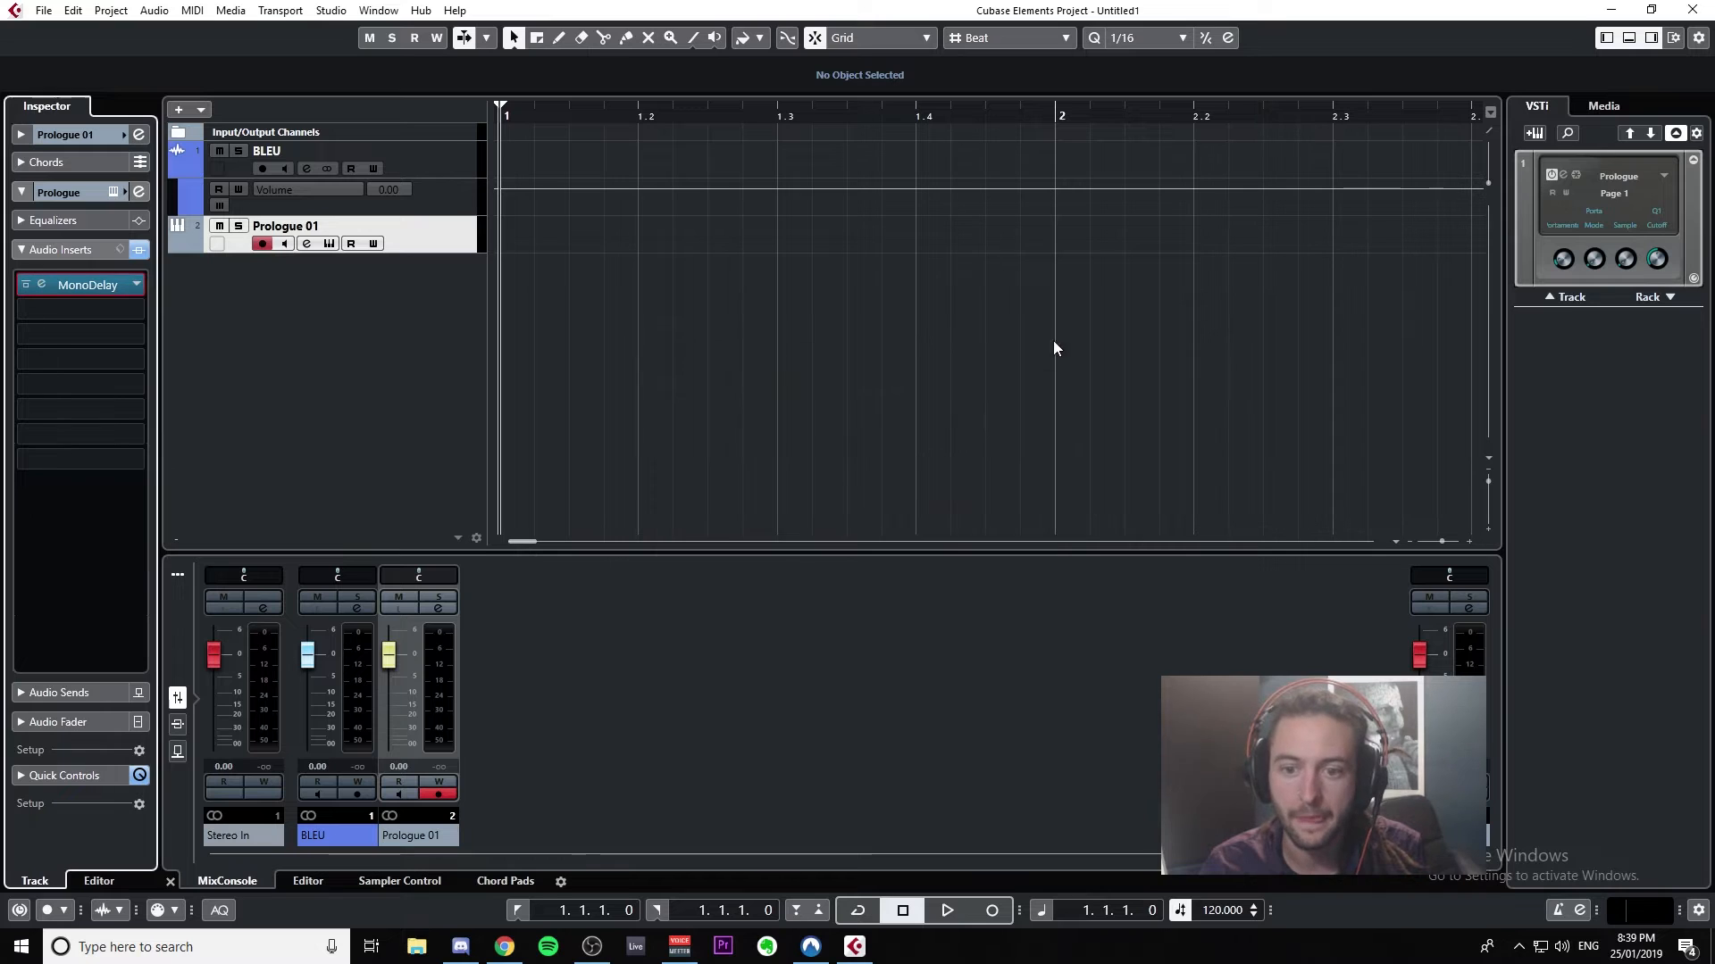
Step: Set the locator range from the start of bar 1 to 1.3 and create a MIDI part across it on Prologue 01
left_click(522, 225)
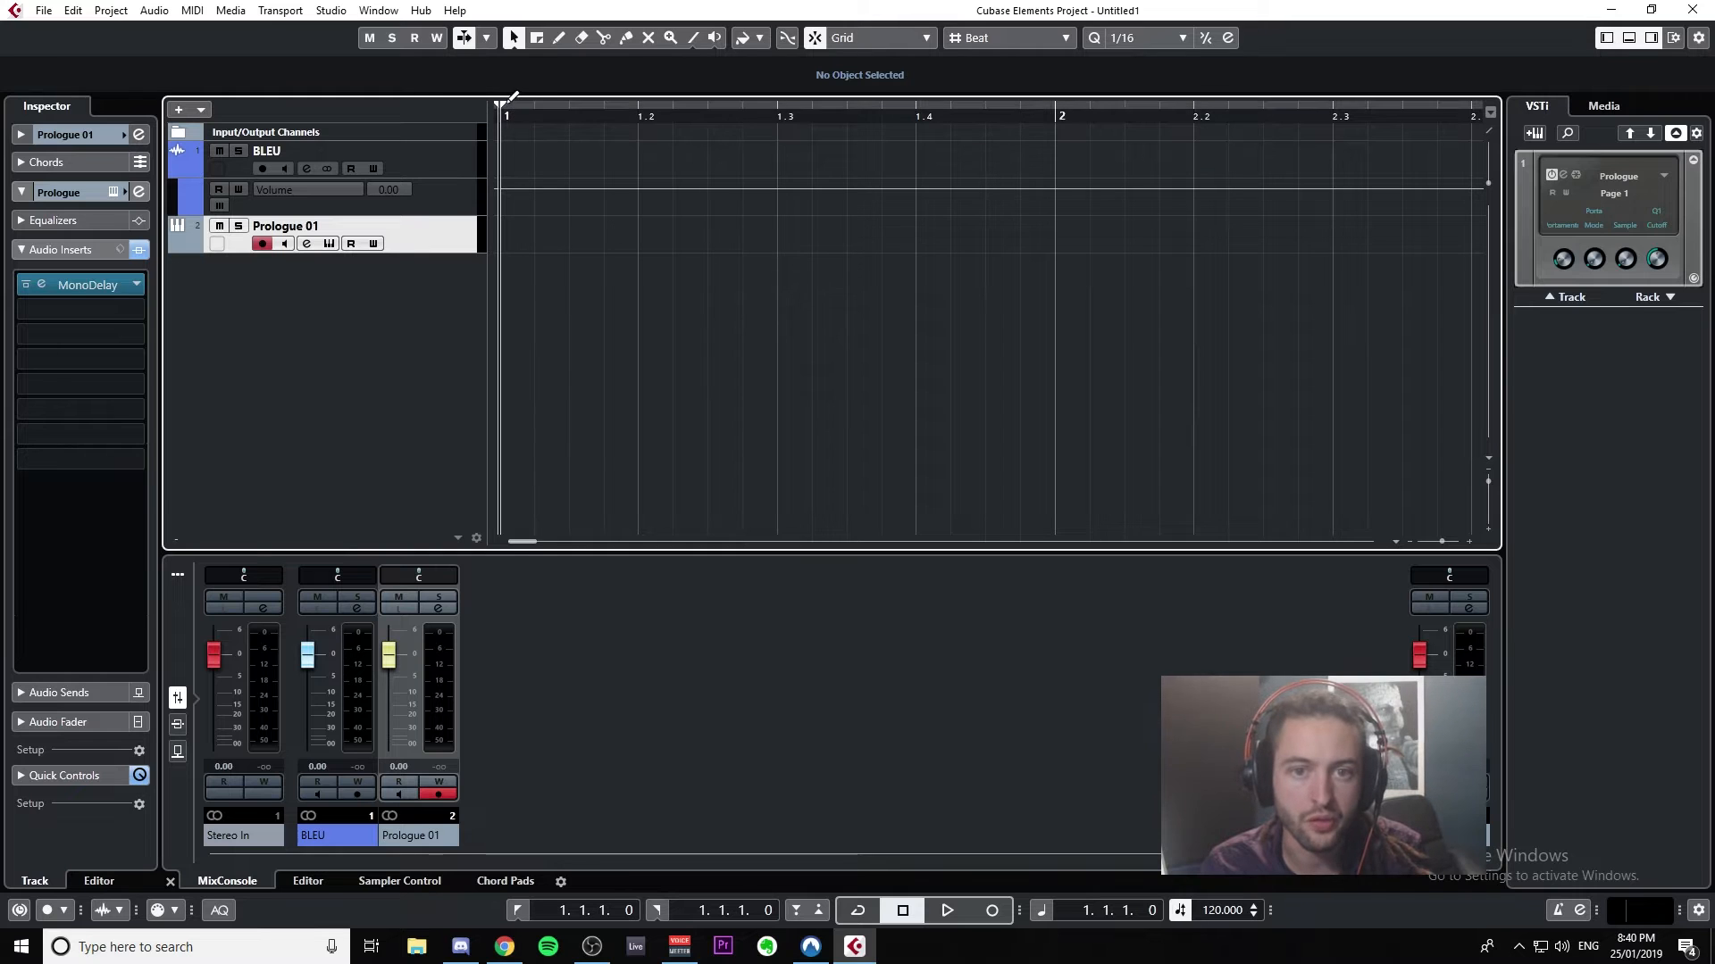
right_click(527, 232)
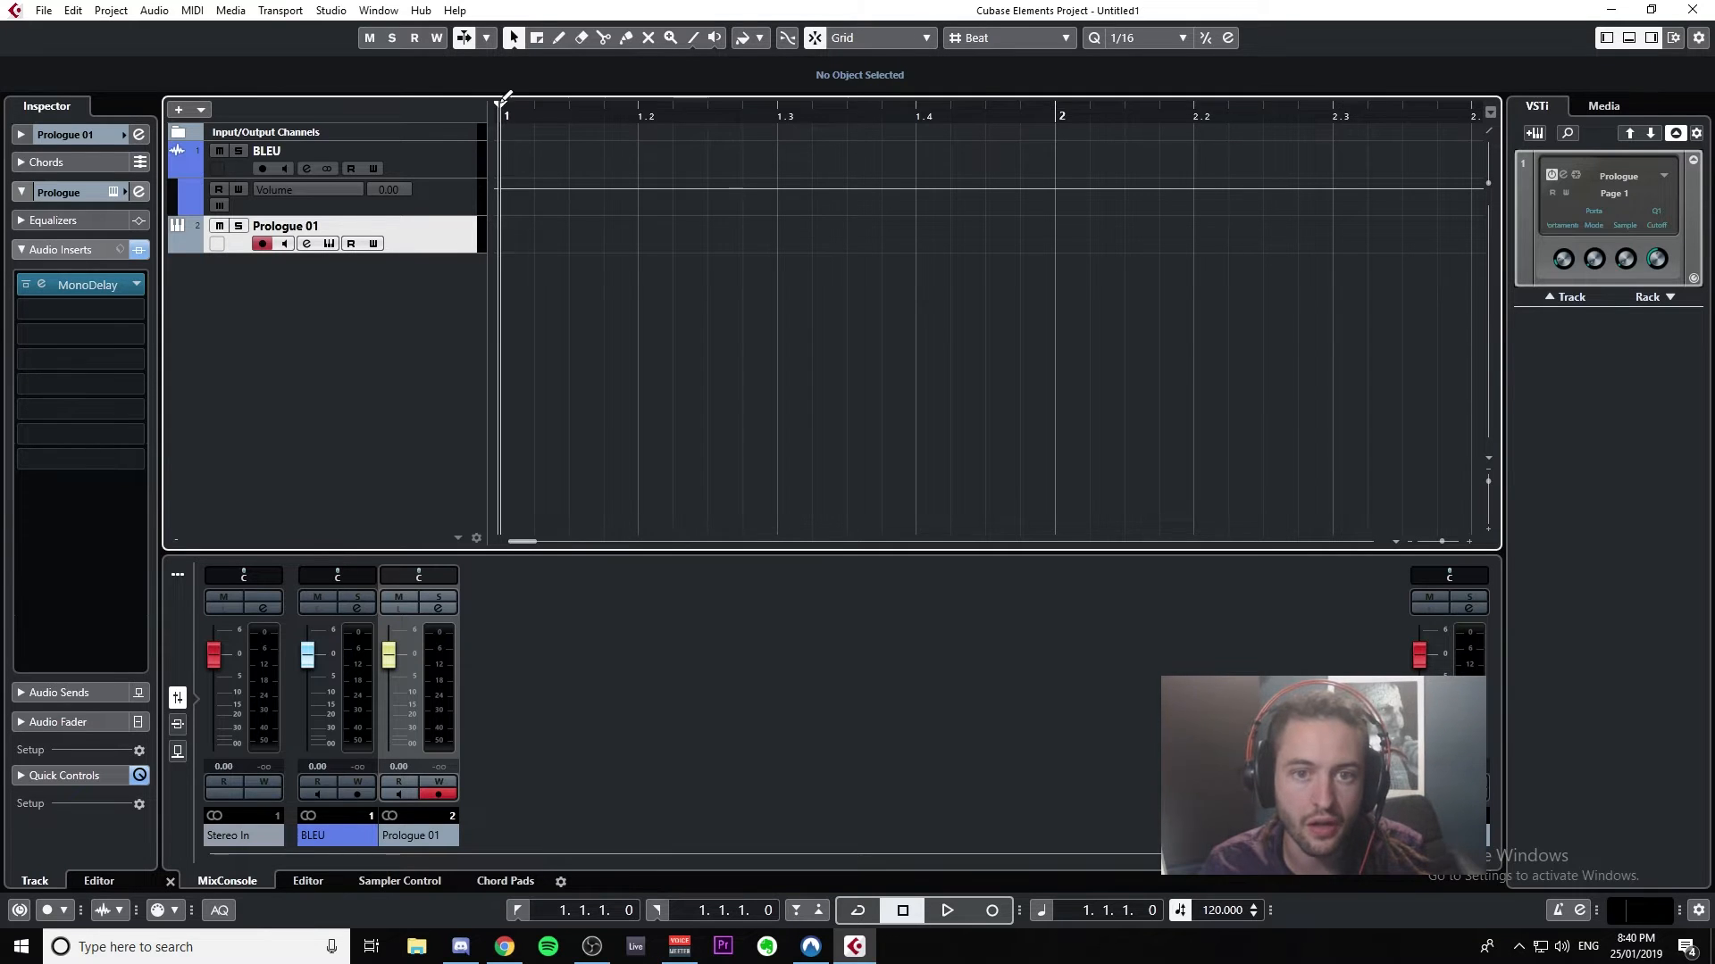
mouse_move(503, 106)
left_mouse_down()
mouse_move(665, 108)
mouse_move(733, 166)
left_mouse_up()
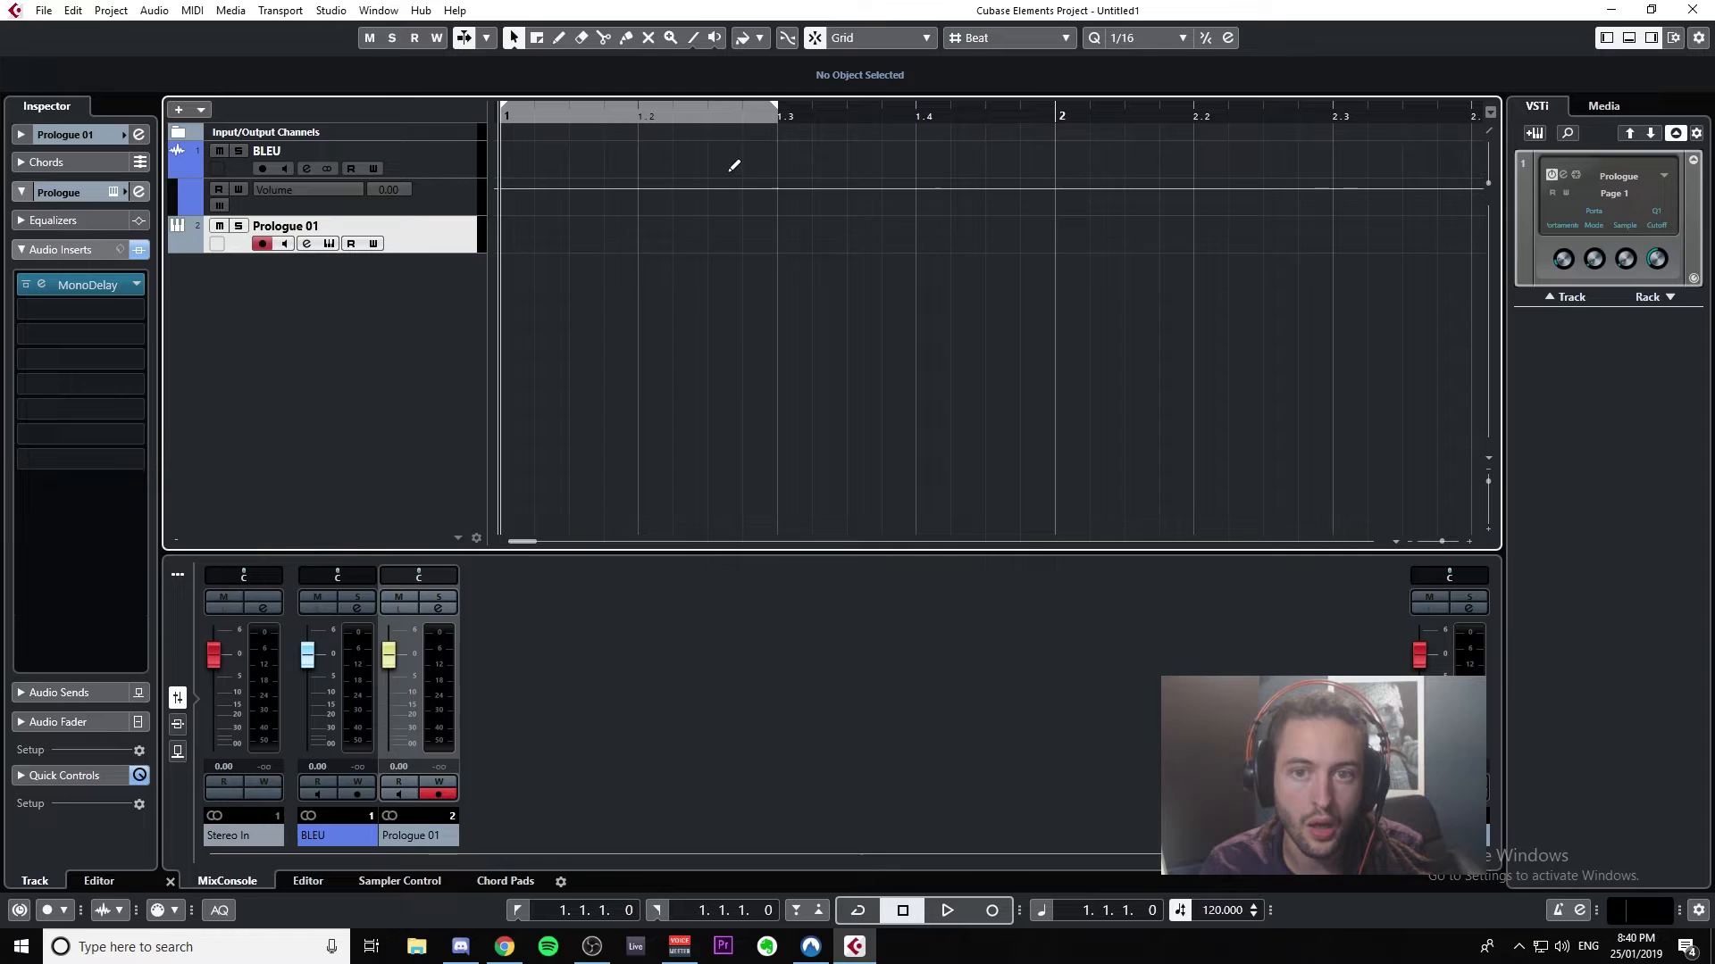
double_click(753, 235)
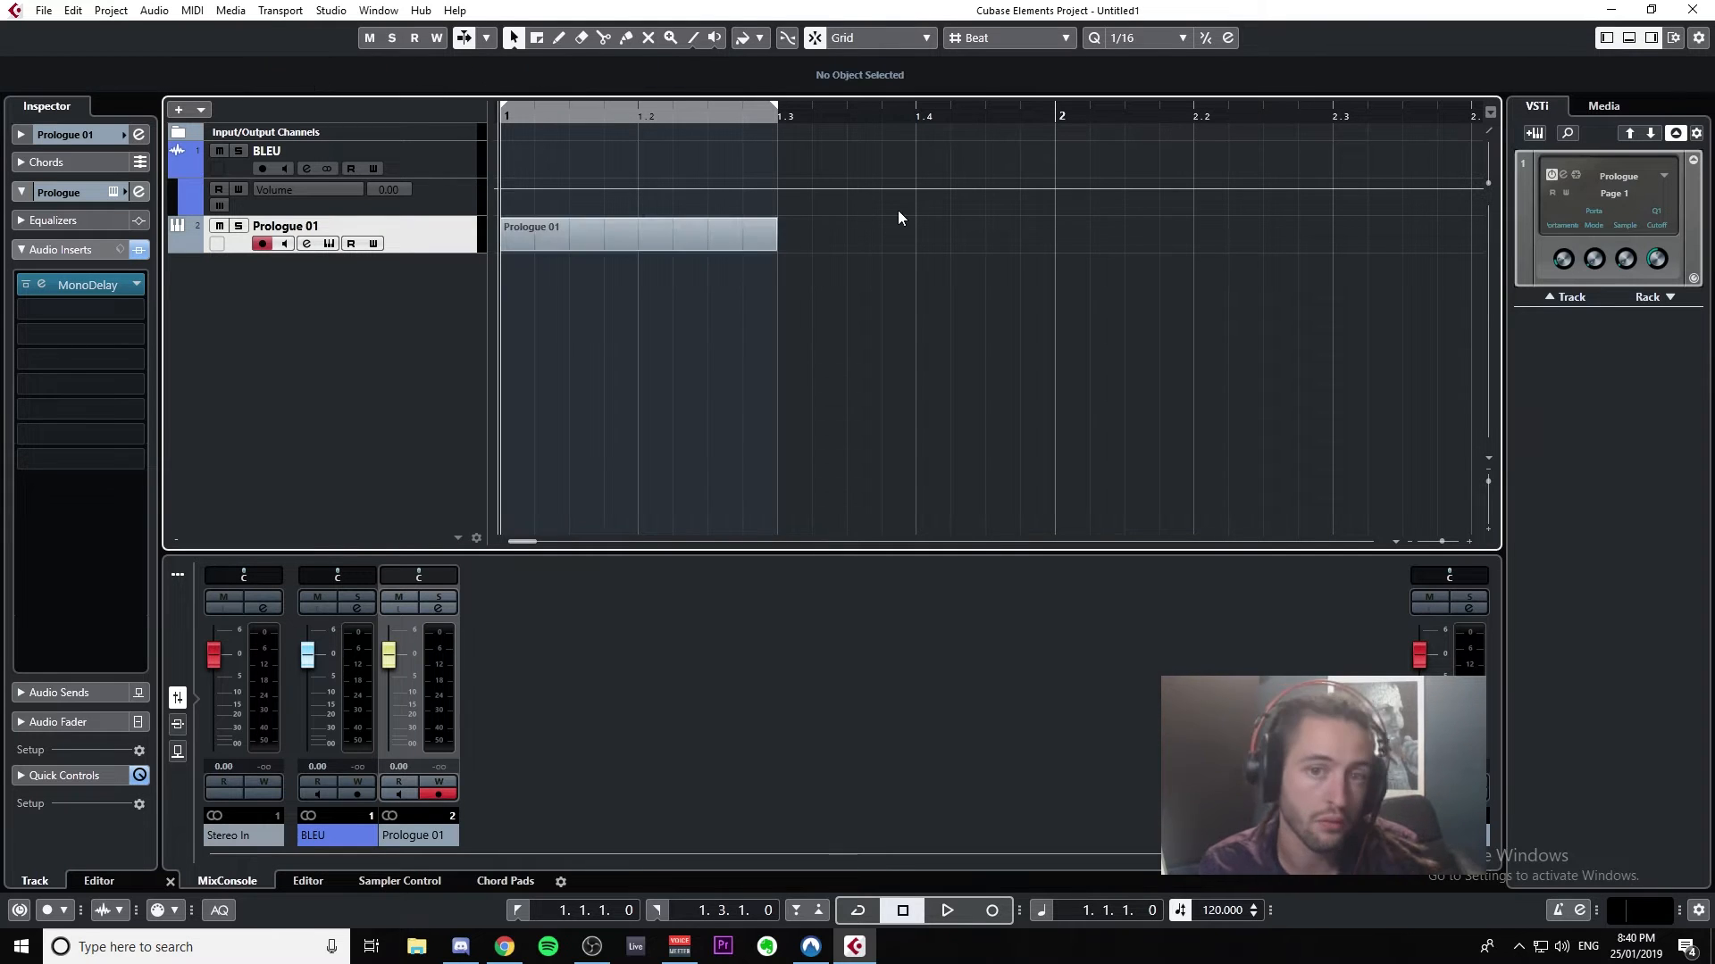
Step: Open the Prologue 01 part in the lower-zone editor and fill it with eight consecutive 1/16 notes on C3
left_click(616, 239)
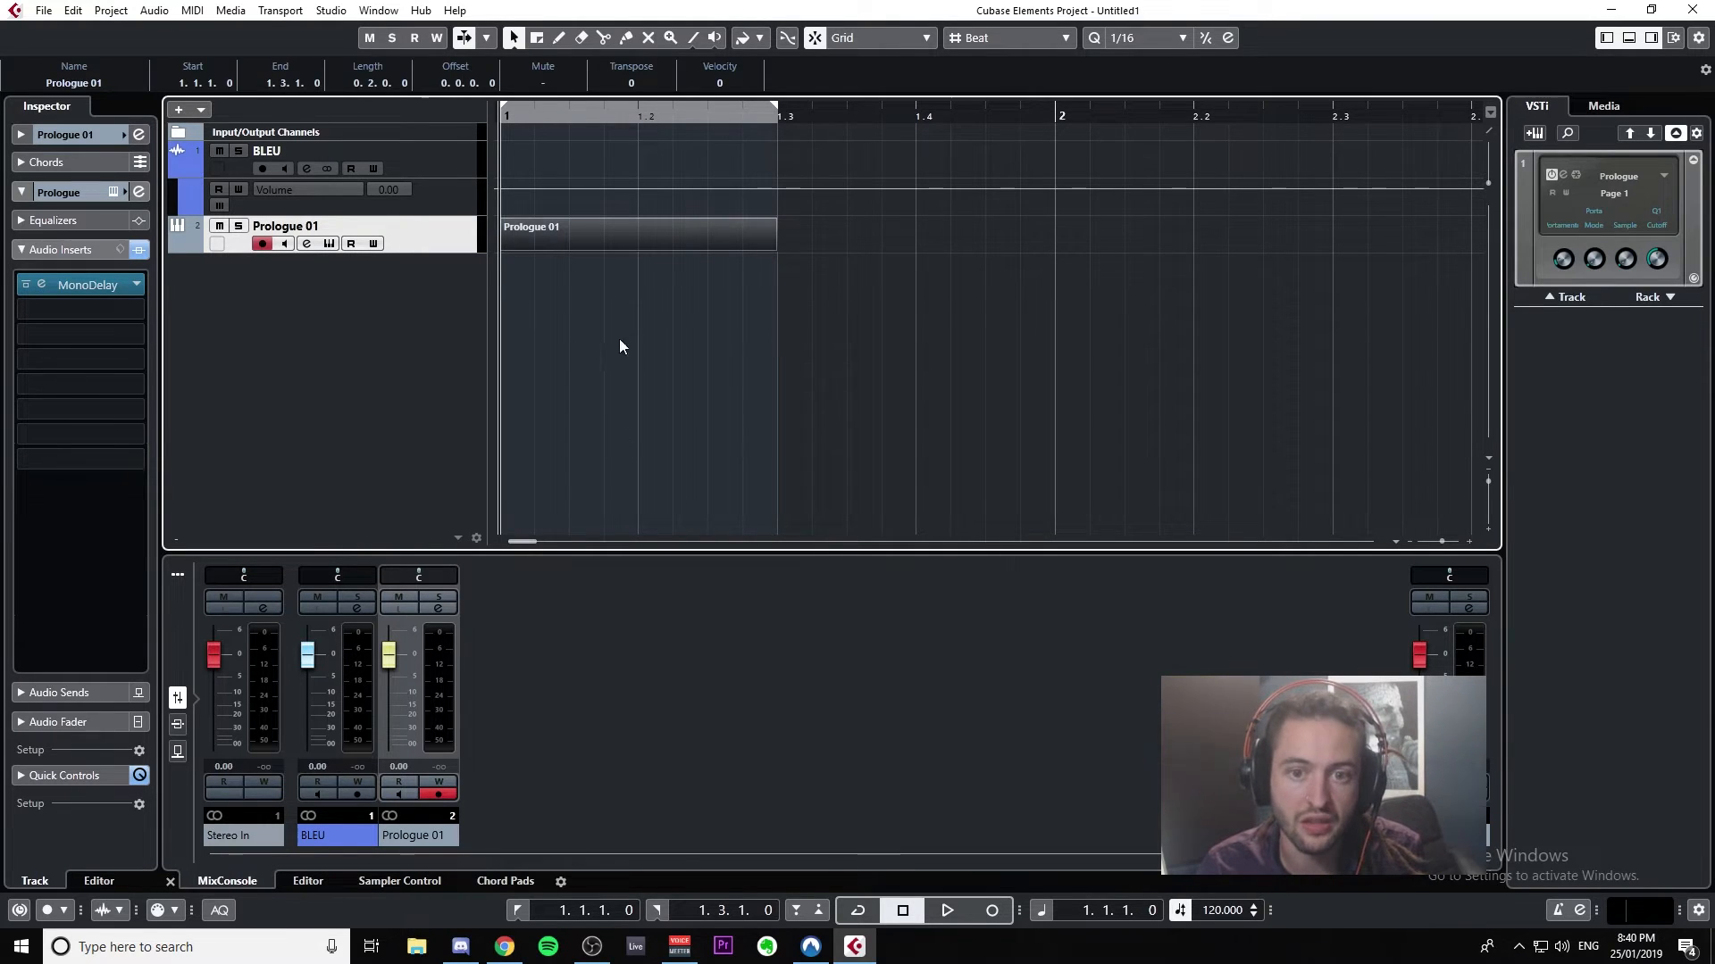
double_click(572, 224)
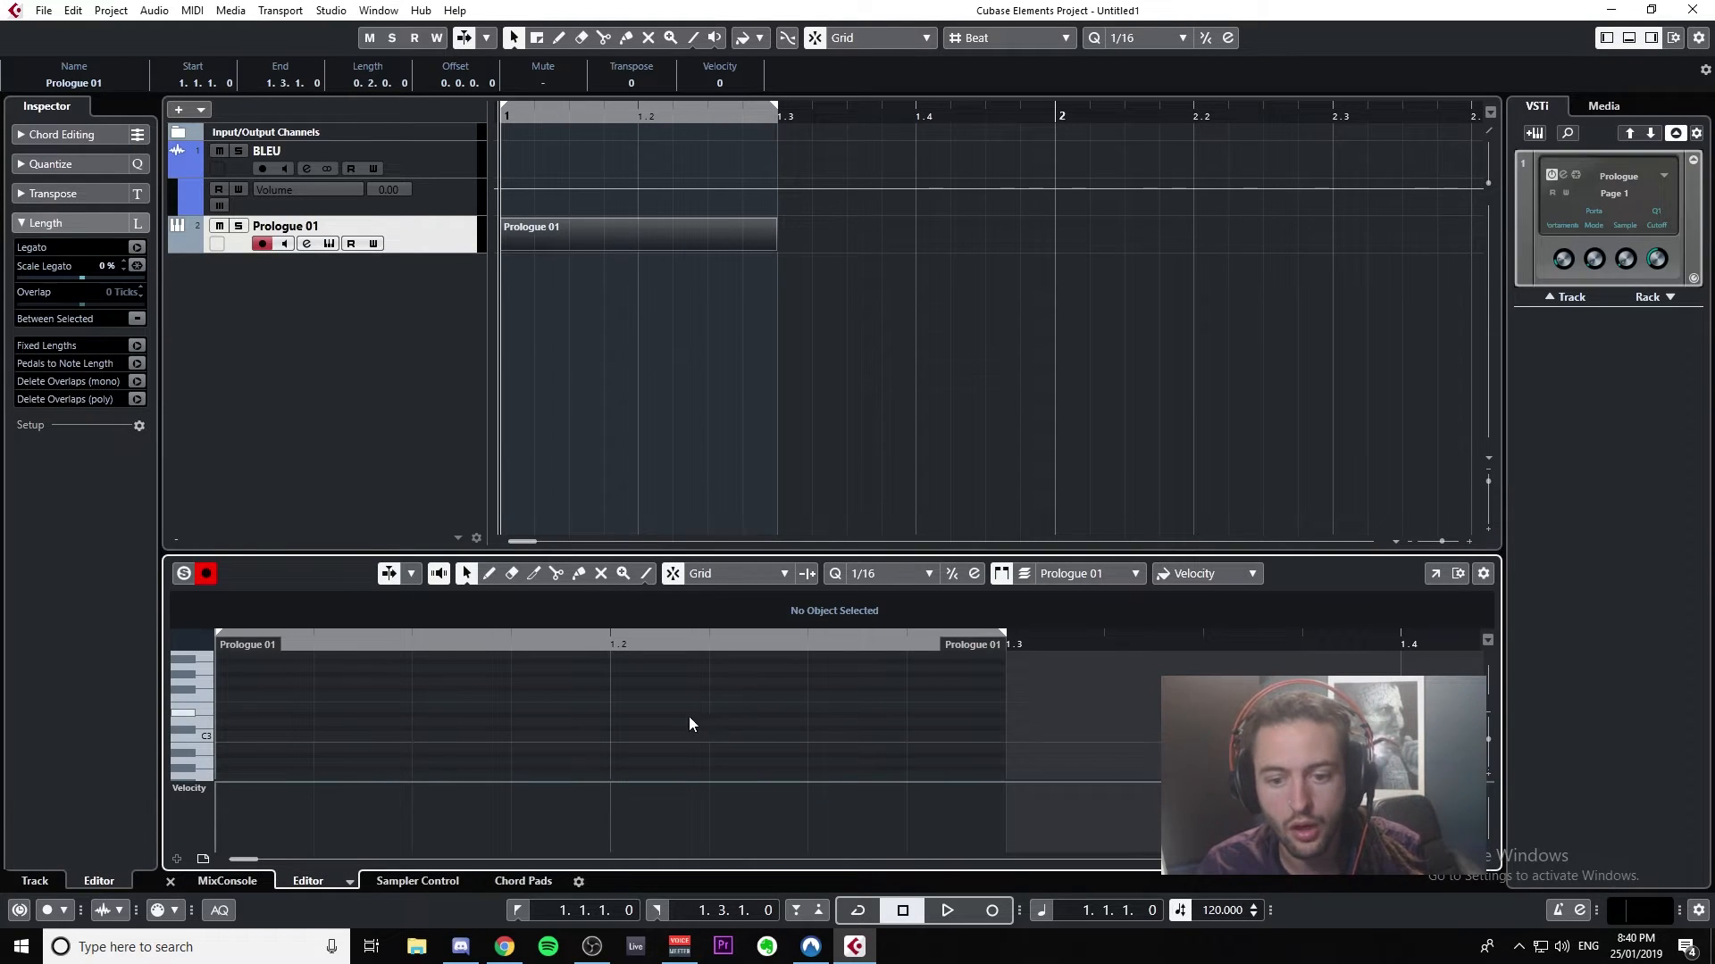
left_click(279, 737)
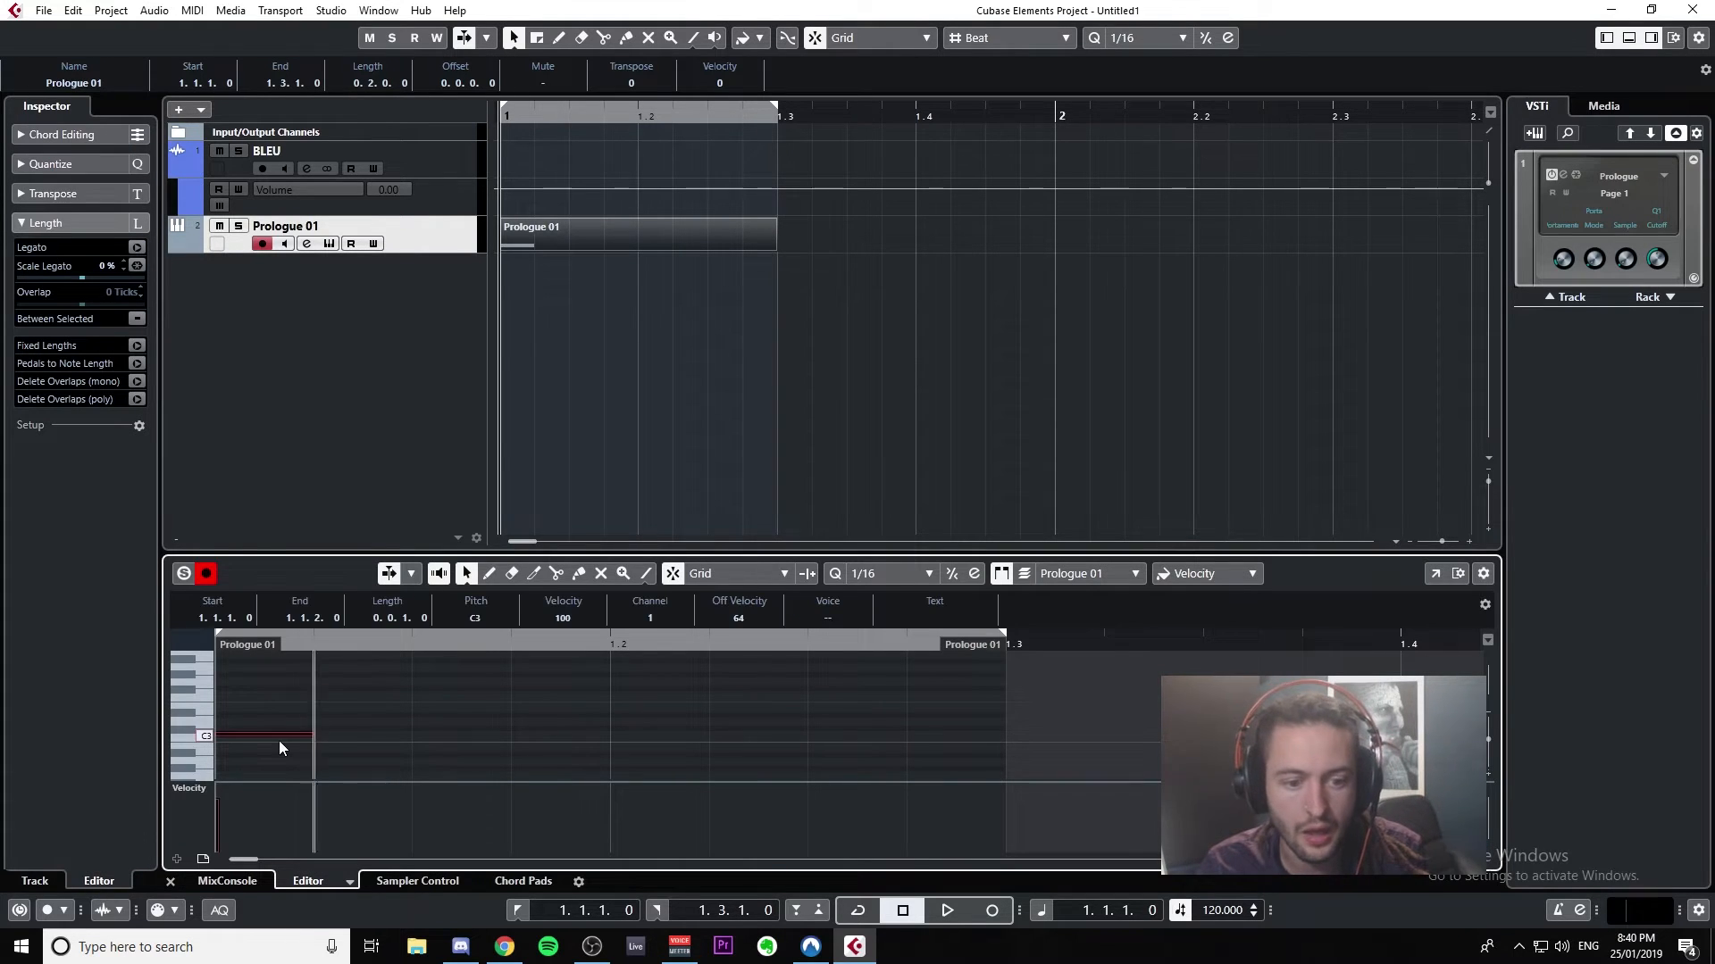
left_click(359, 738)
left_click(462, 736)
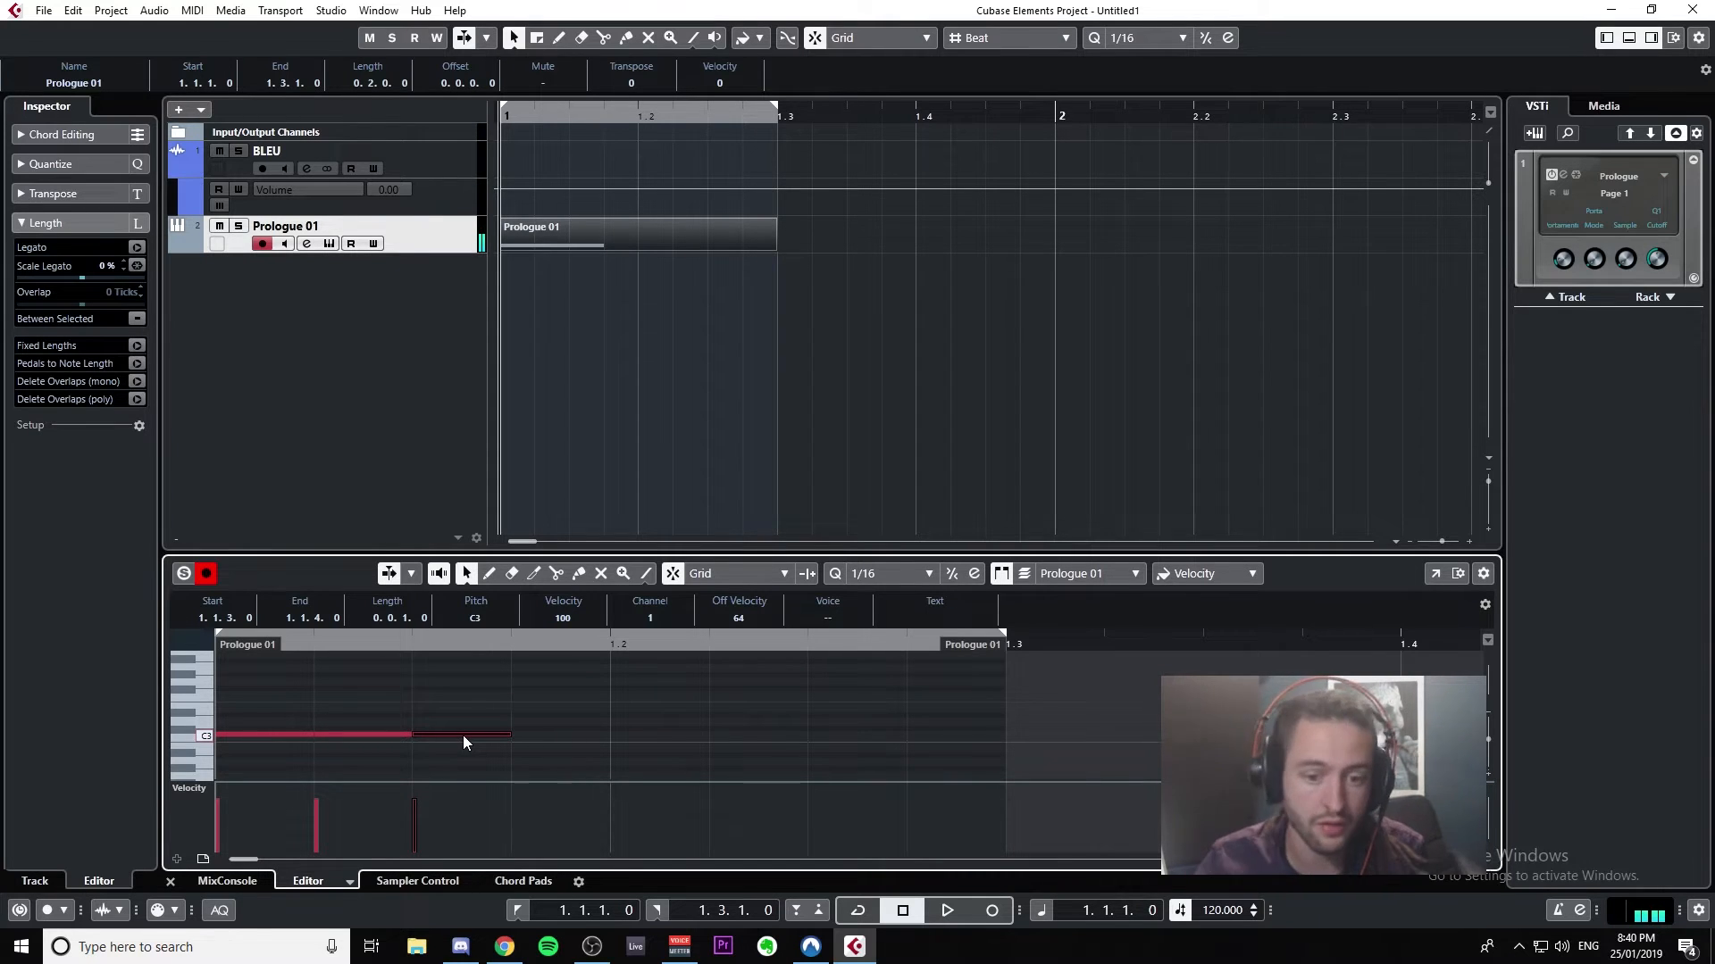
left_click(558, 737)
left_click(671, 737)
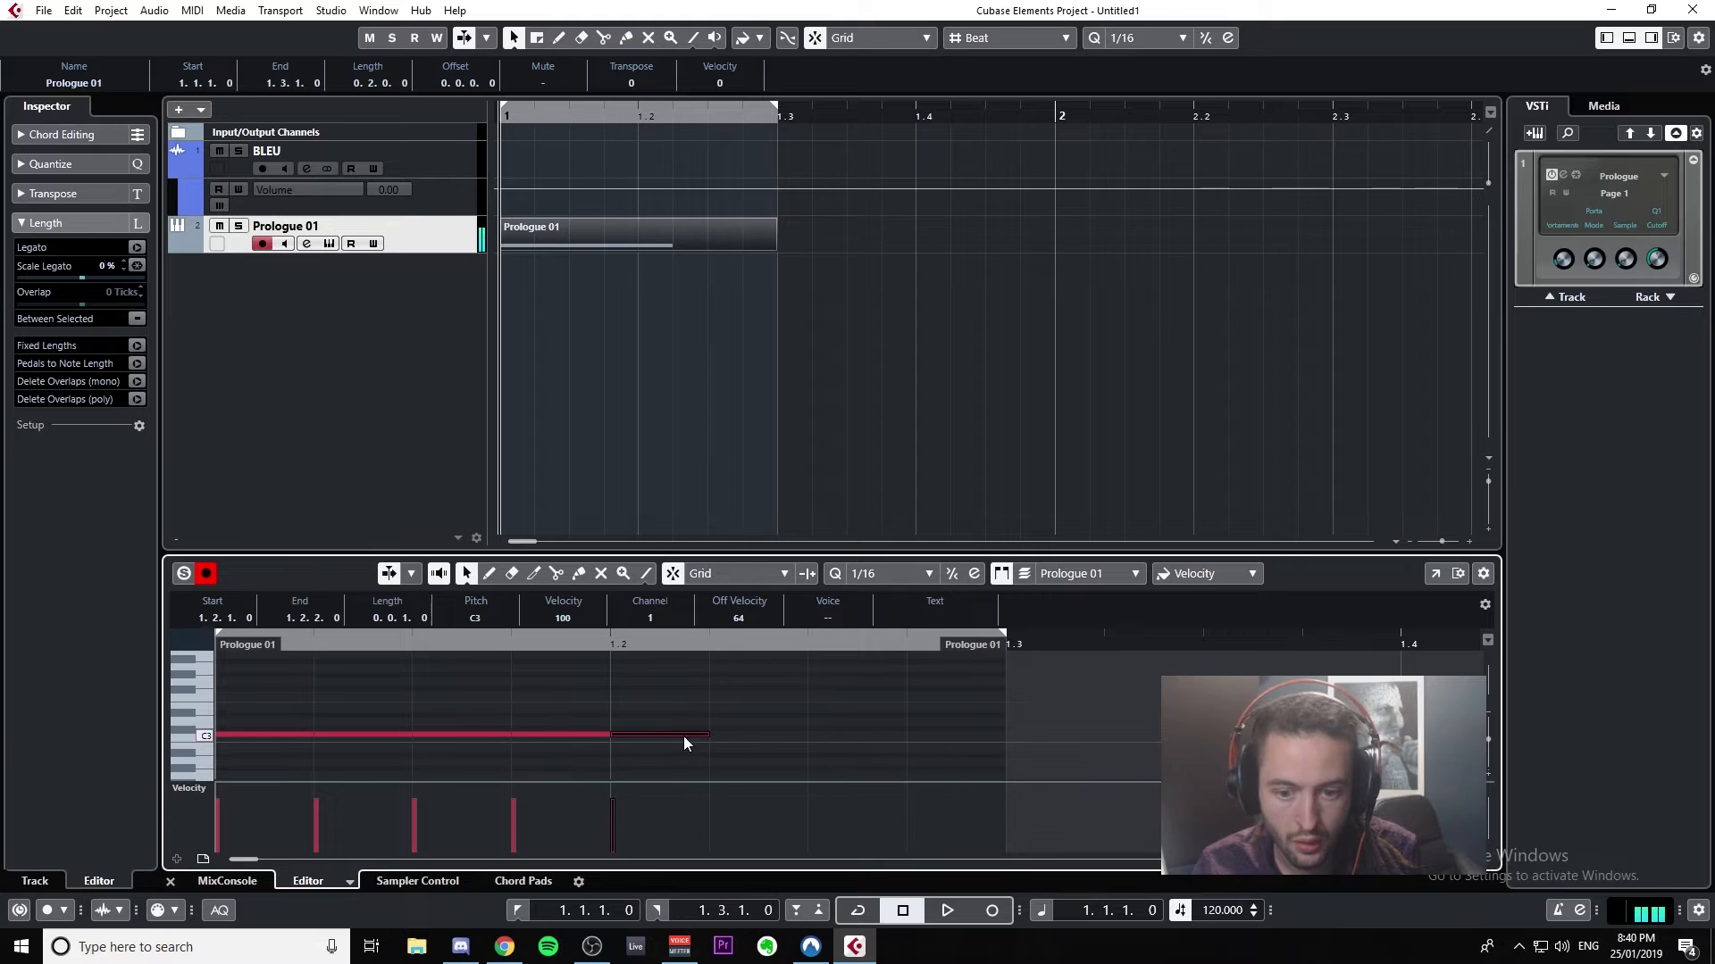
left_click(754, 736)
left_click(852, 738)
left_click(941, 737)
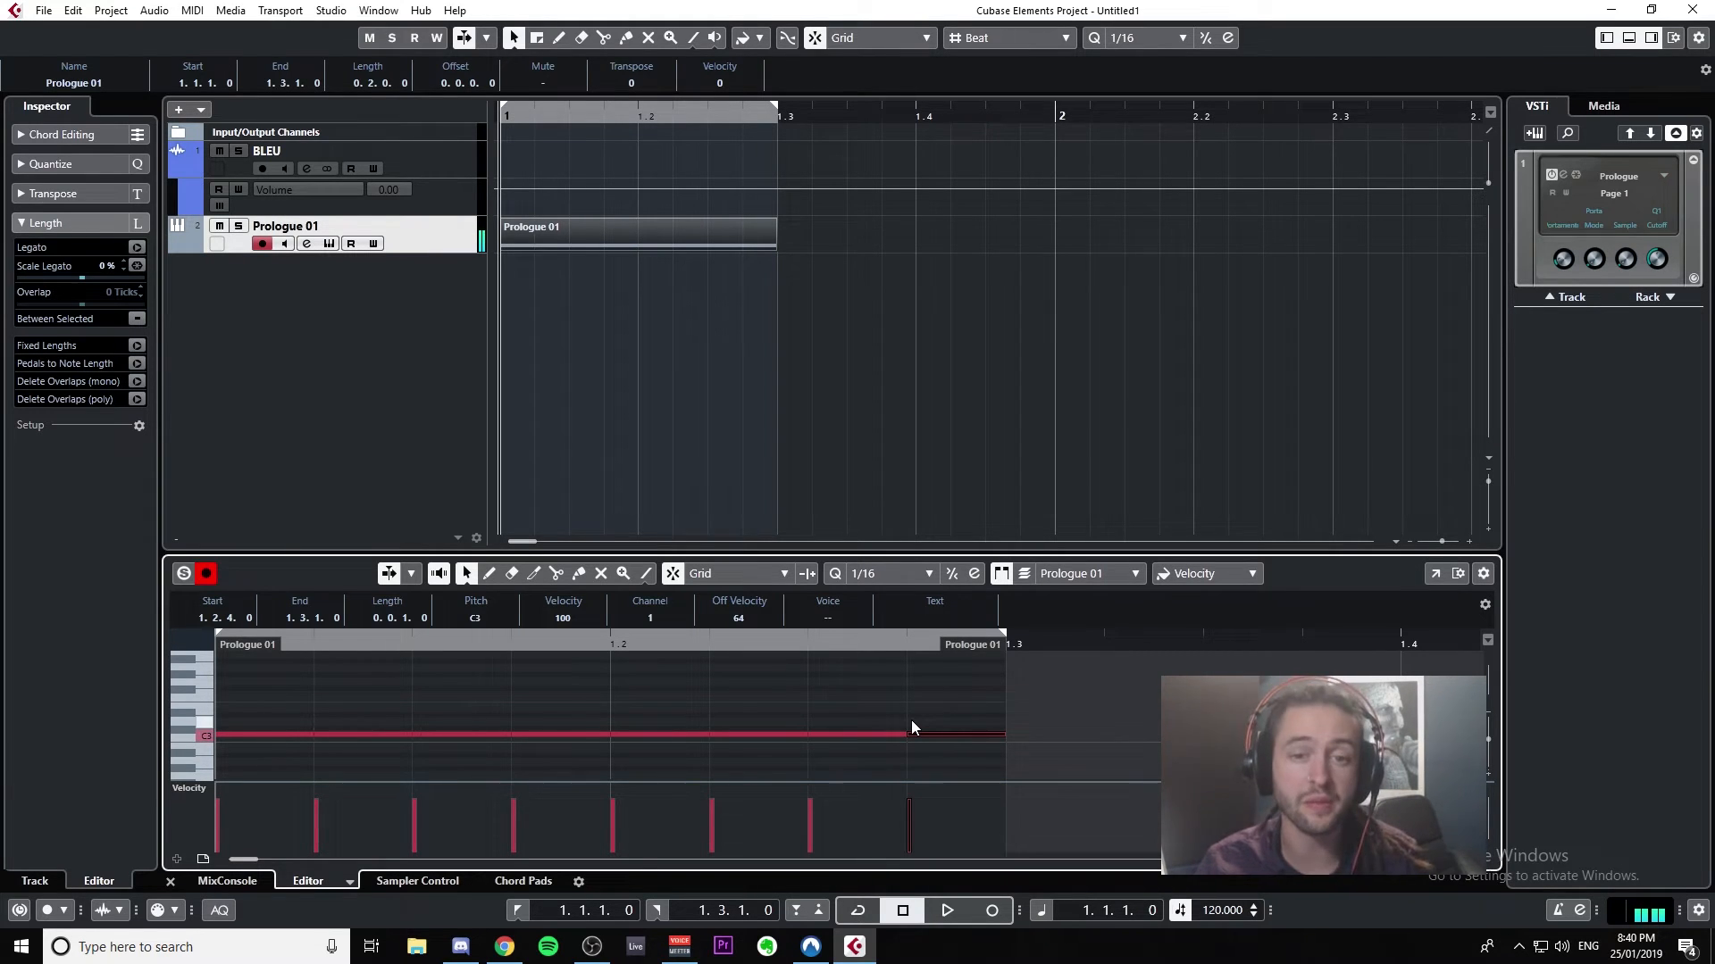
Step: Play back the new notes, stop, and extend the right locator to the start of bar 2
key("space")
key("space")
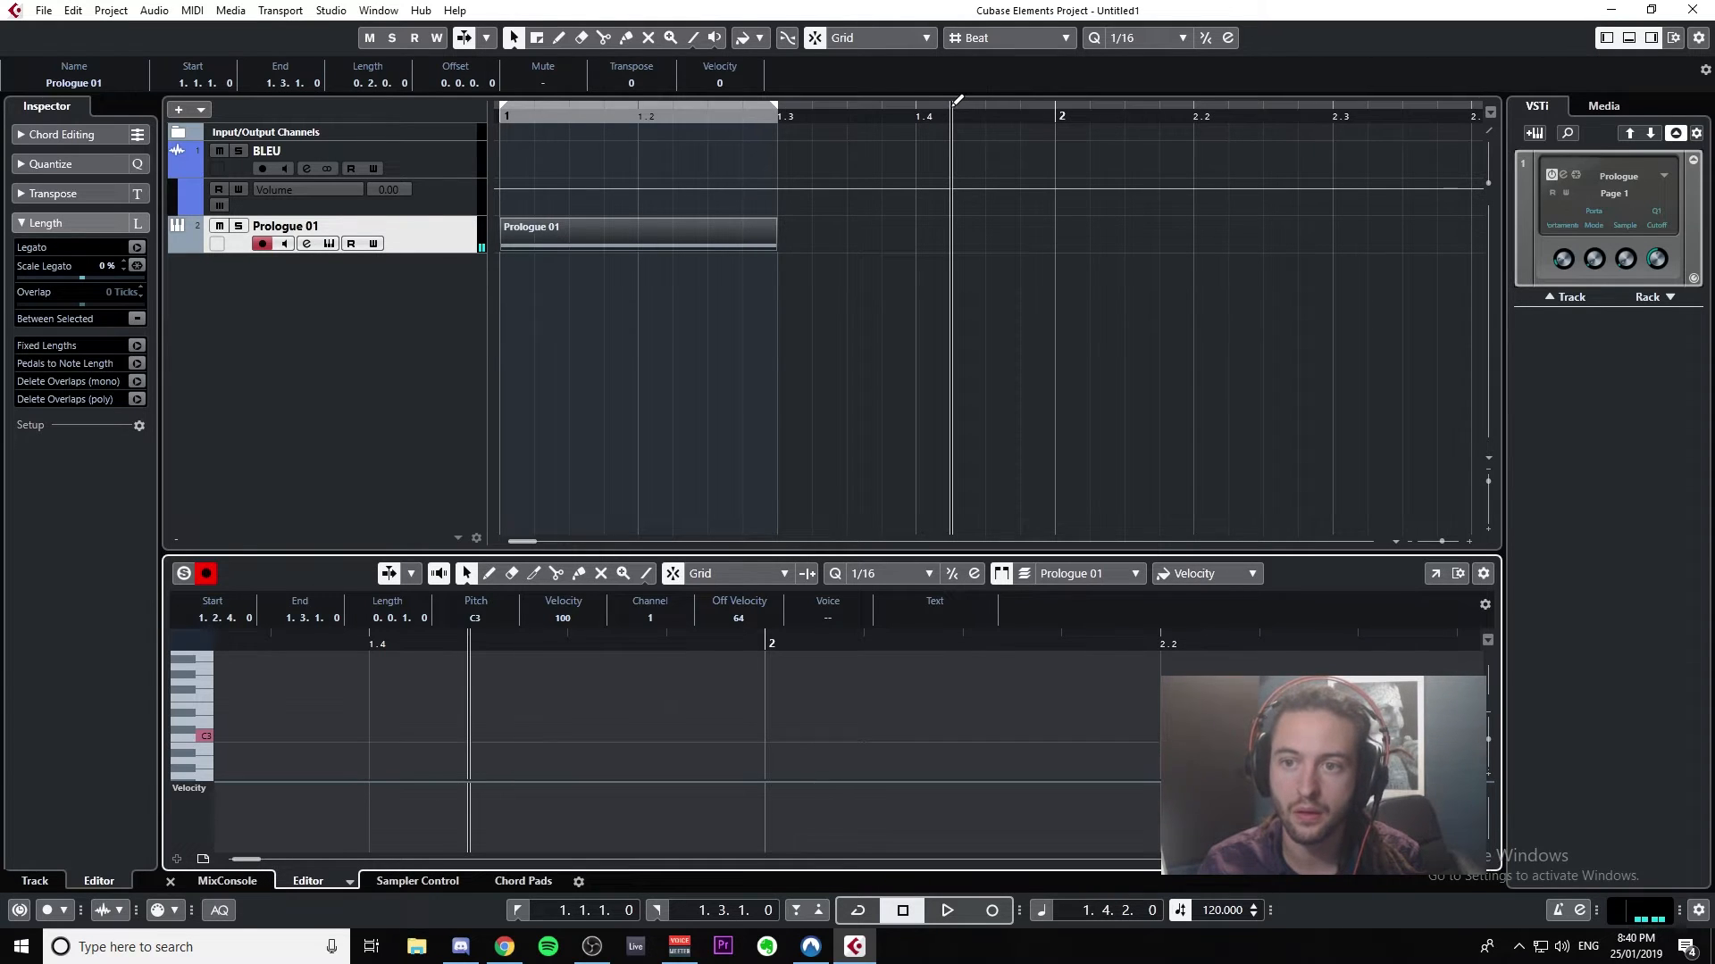
left_click_drag(955, 100, 728, 107)
left_click_drag(599, 117, 521, 118)
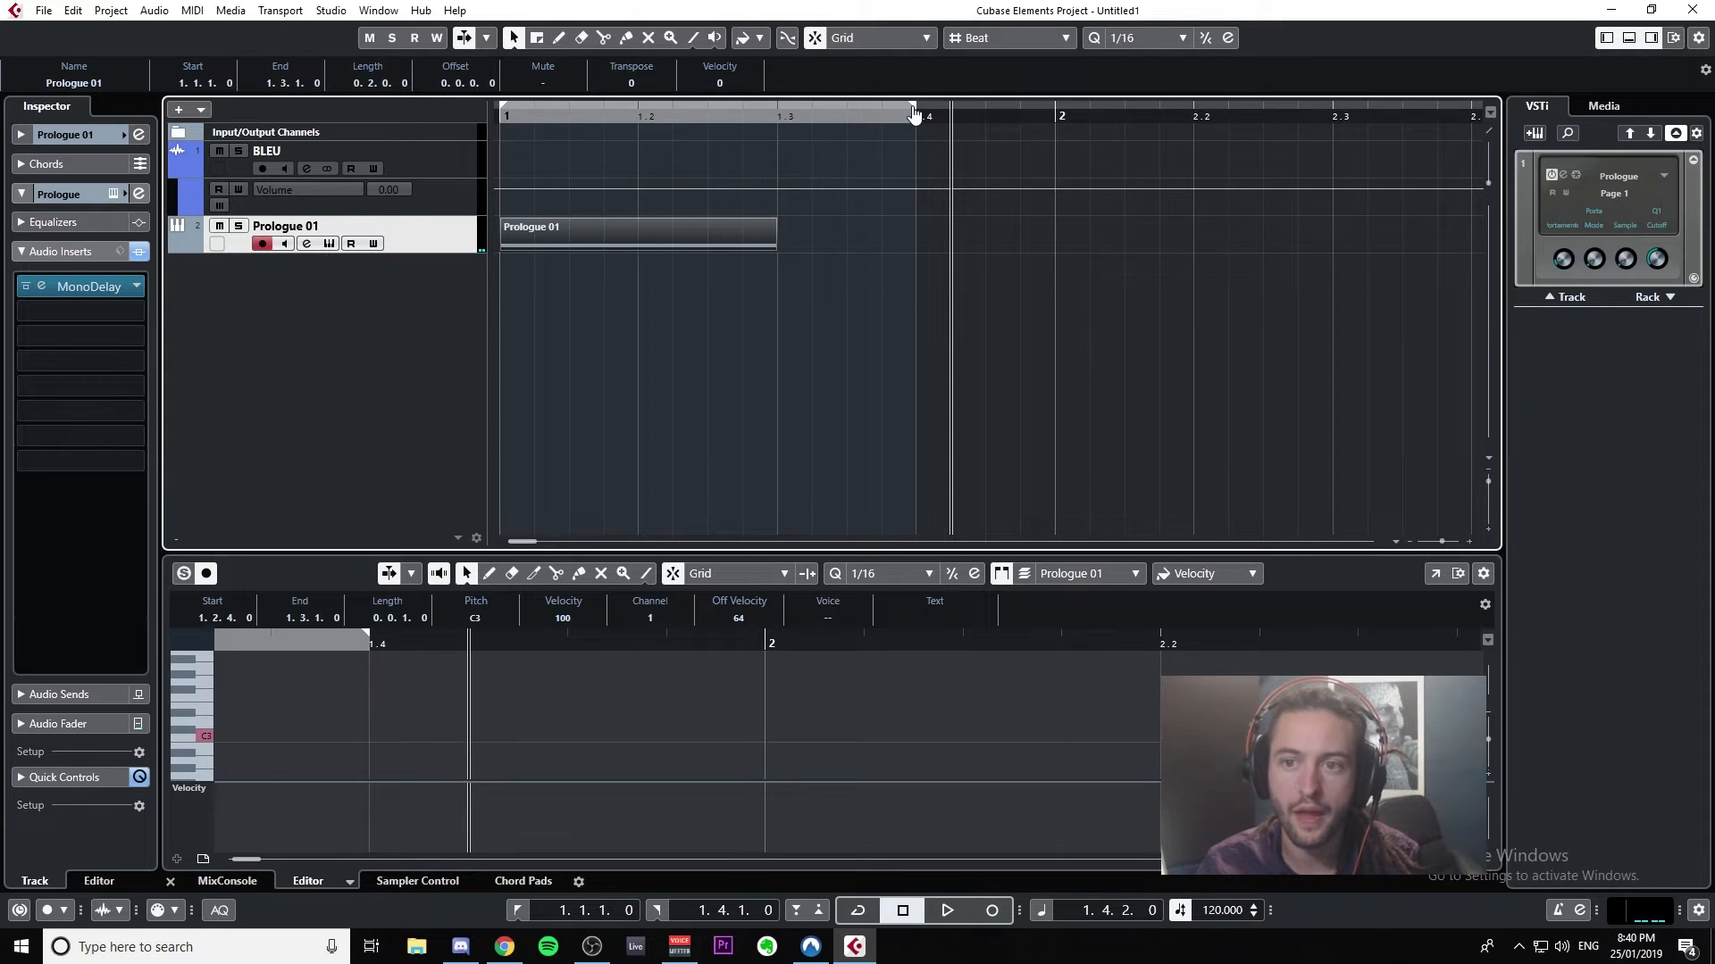
left_click_drag(912, 113, 1056, 118)
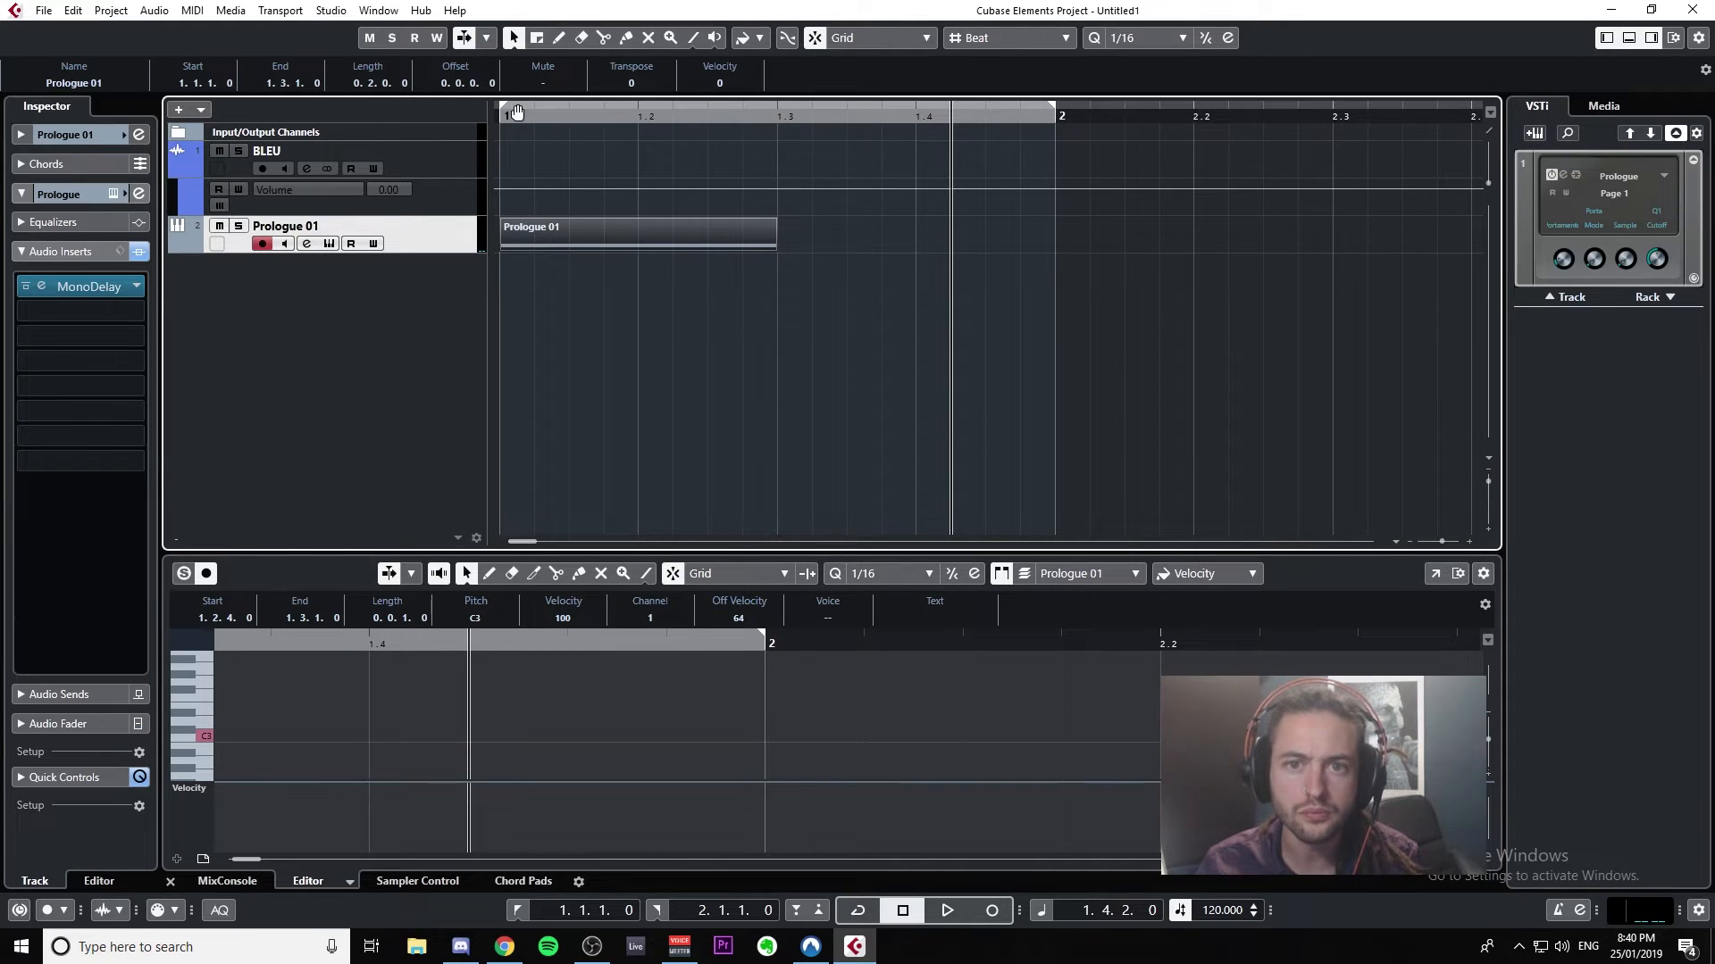
Step: Start and stop playback twice from the current project cursor position
key("space")
key("space")
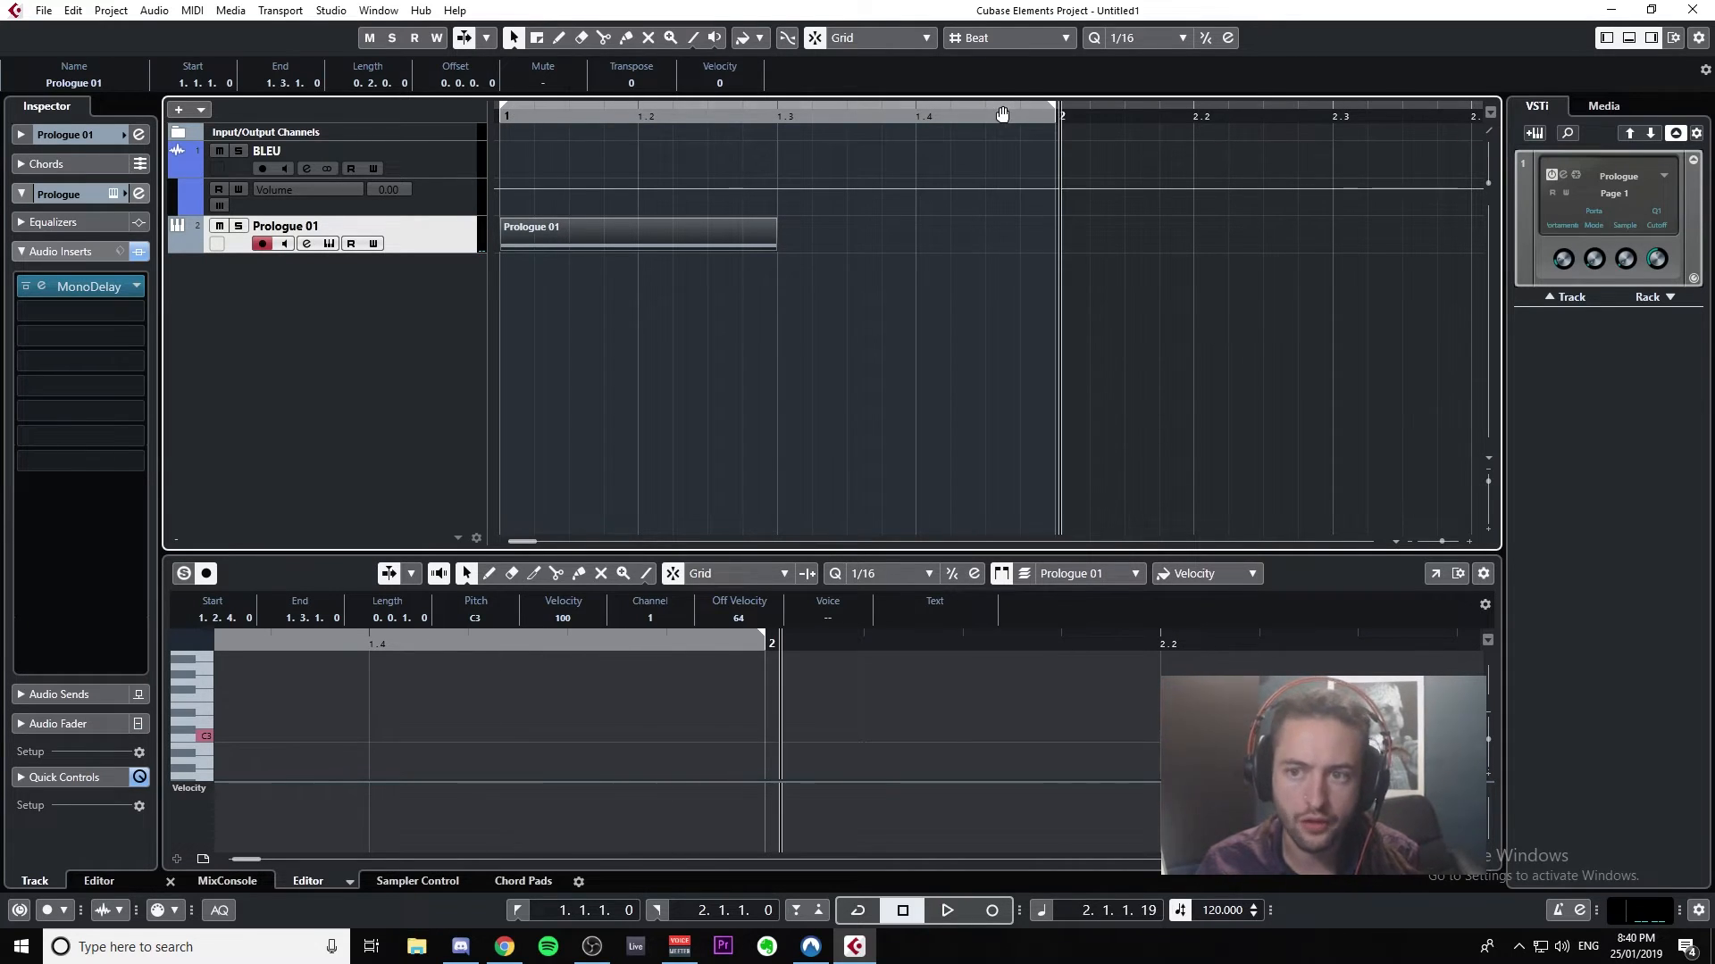
key("space")
key("space")
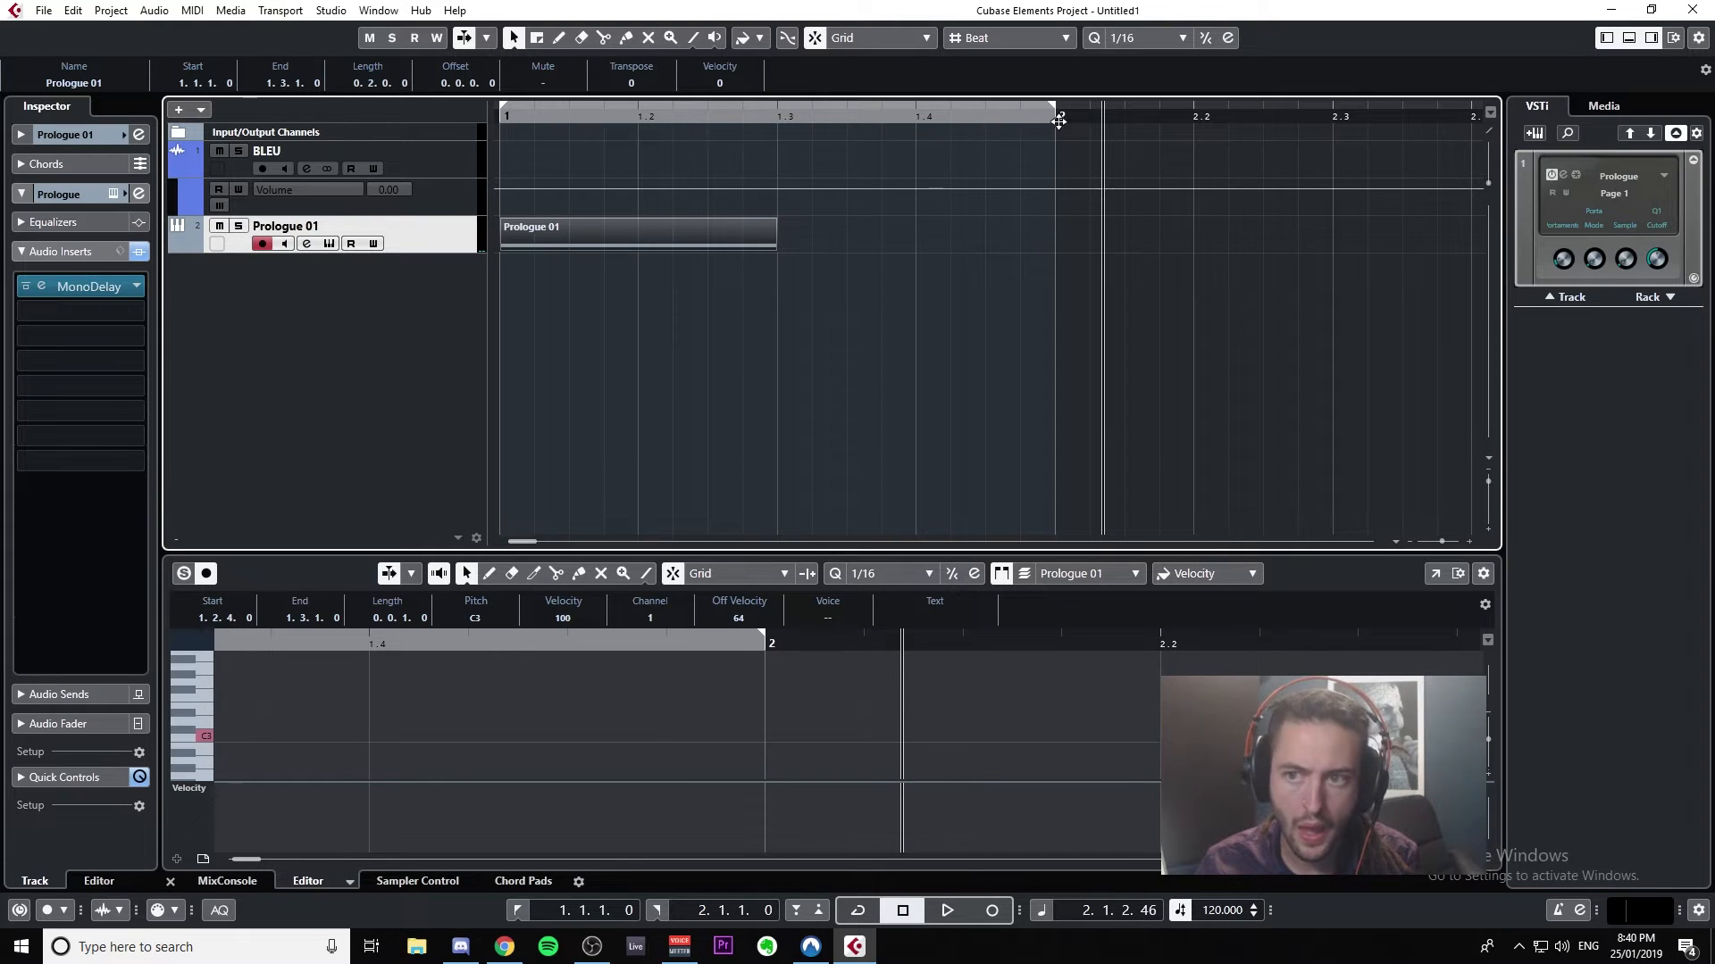
Step: Move the project cursor to bar 7 and back to the project start, and play the Prologue 01 part
left_click_drag(1100, 108, 568, 150)
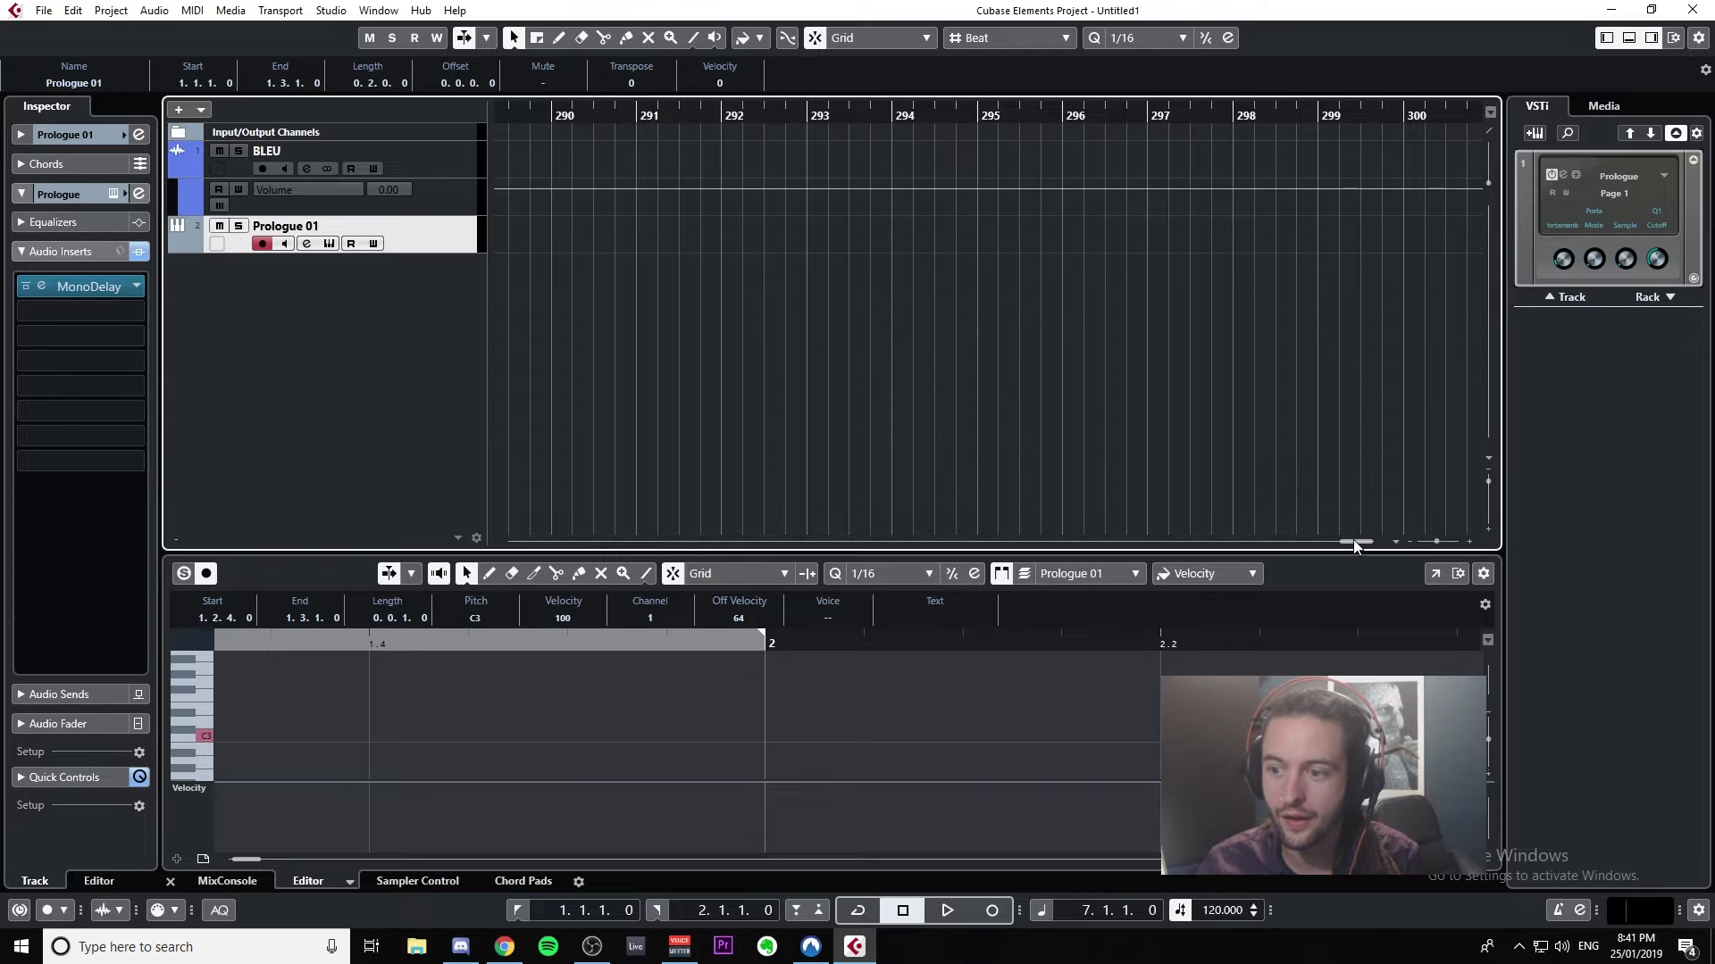
left_click_drag(1353, 540, 348, 482)
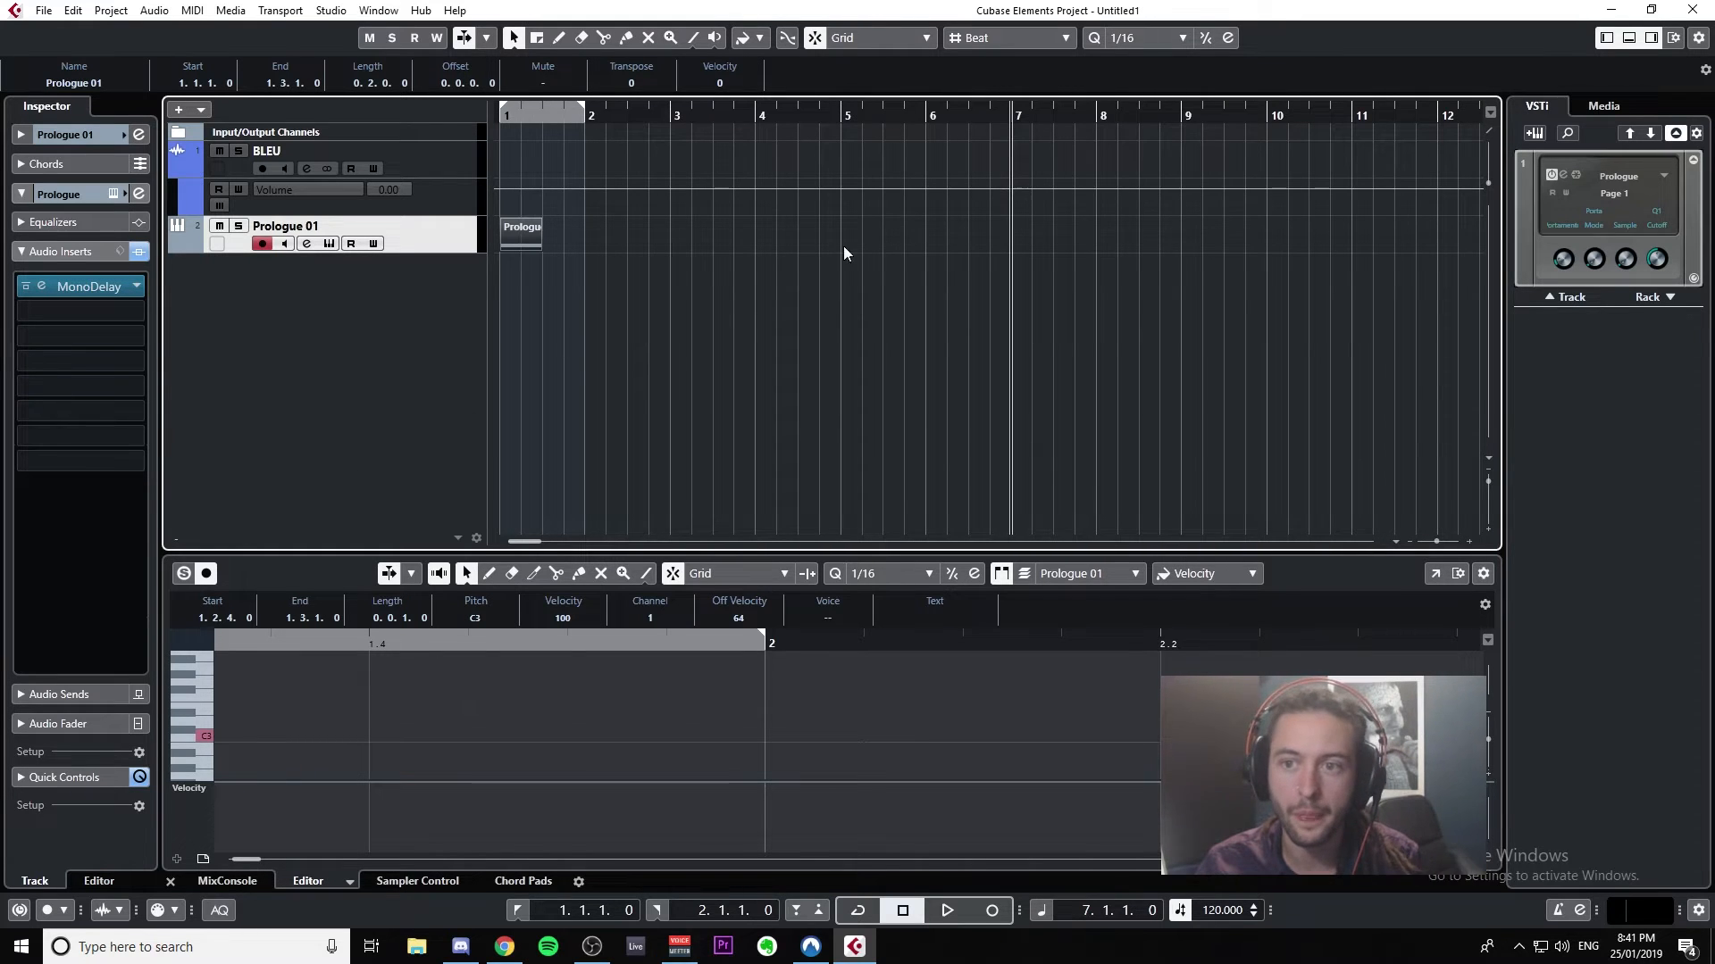
left_click(1011, 142)
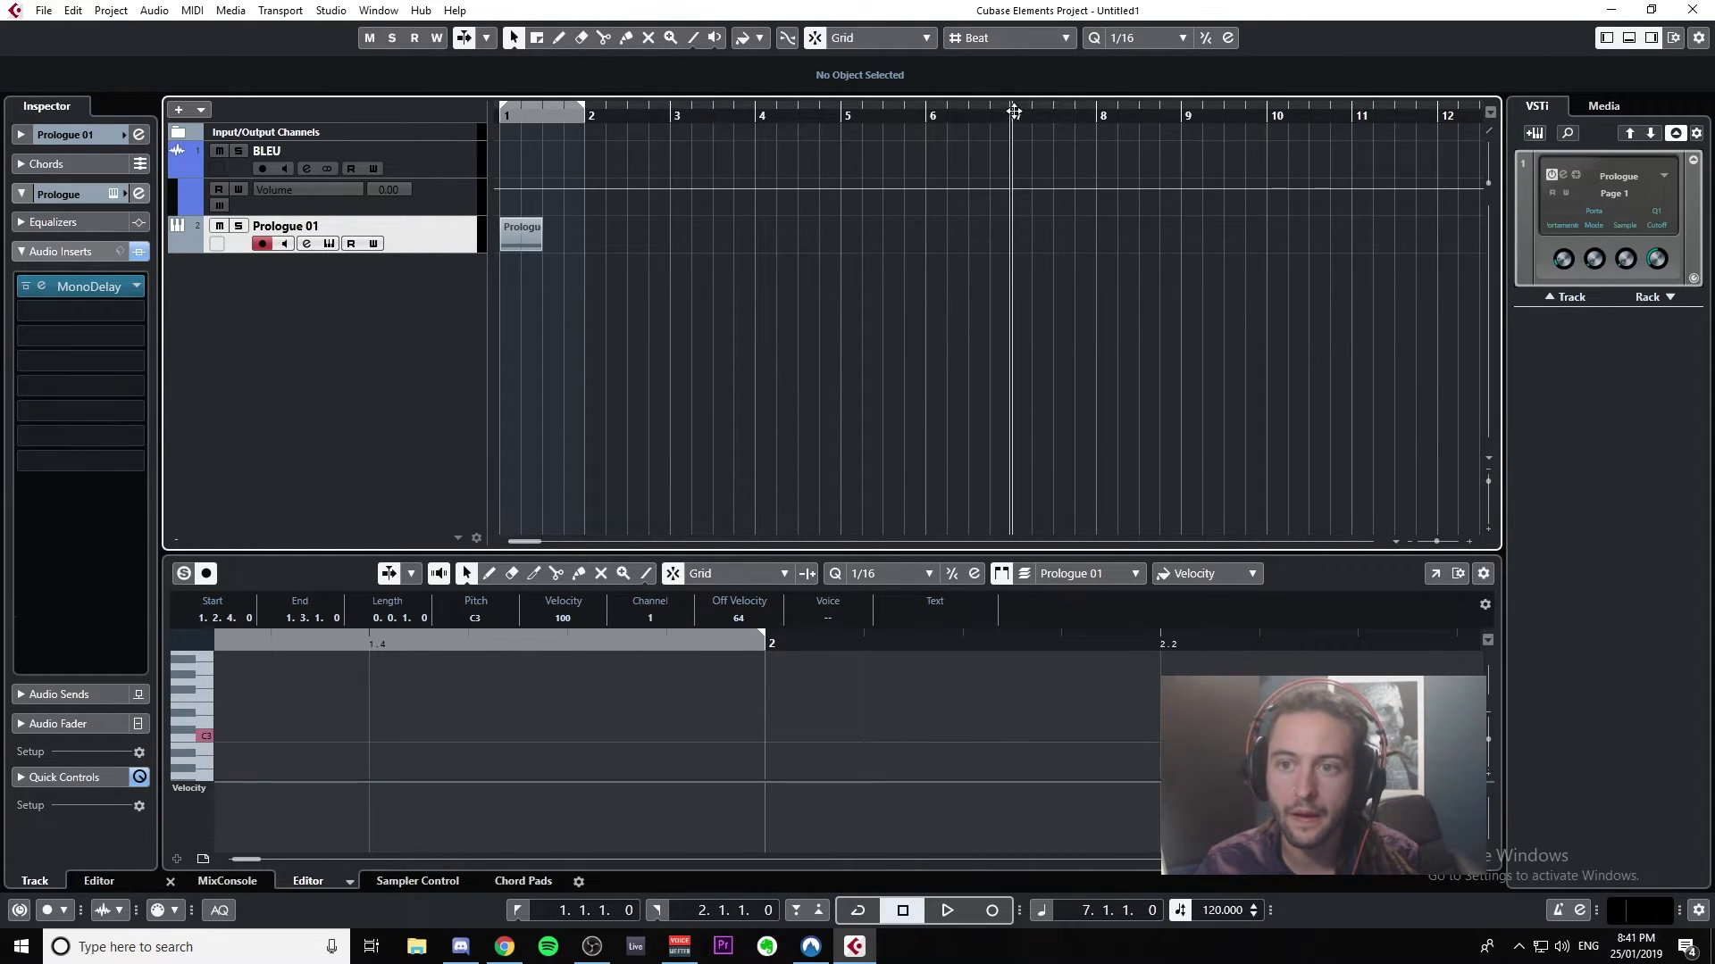
left_click_drag(1013, 110, 355, 109)
key("space")
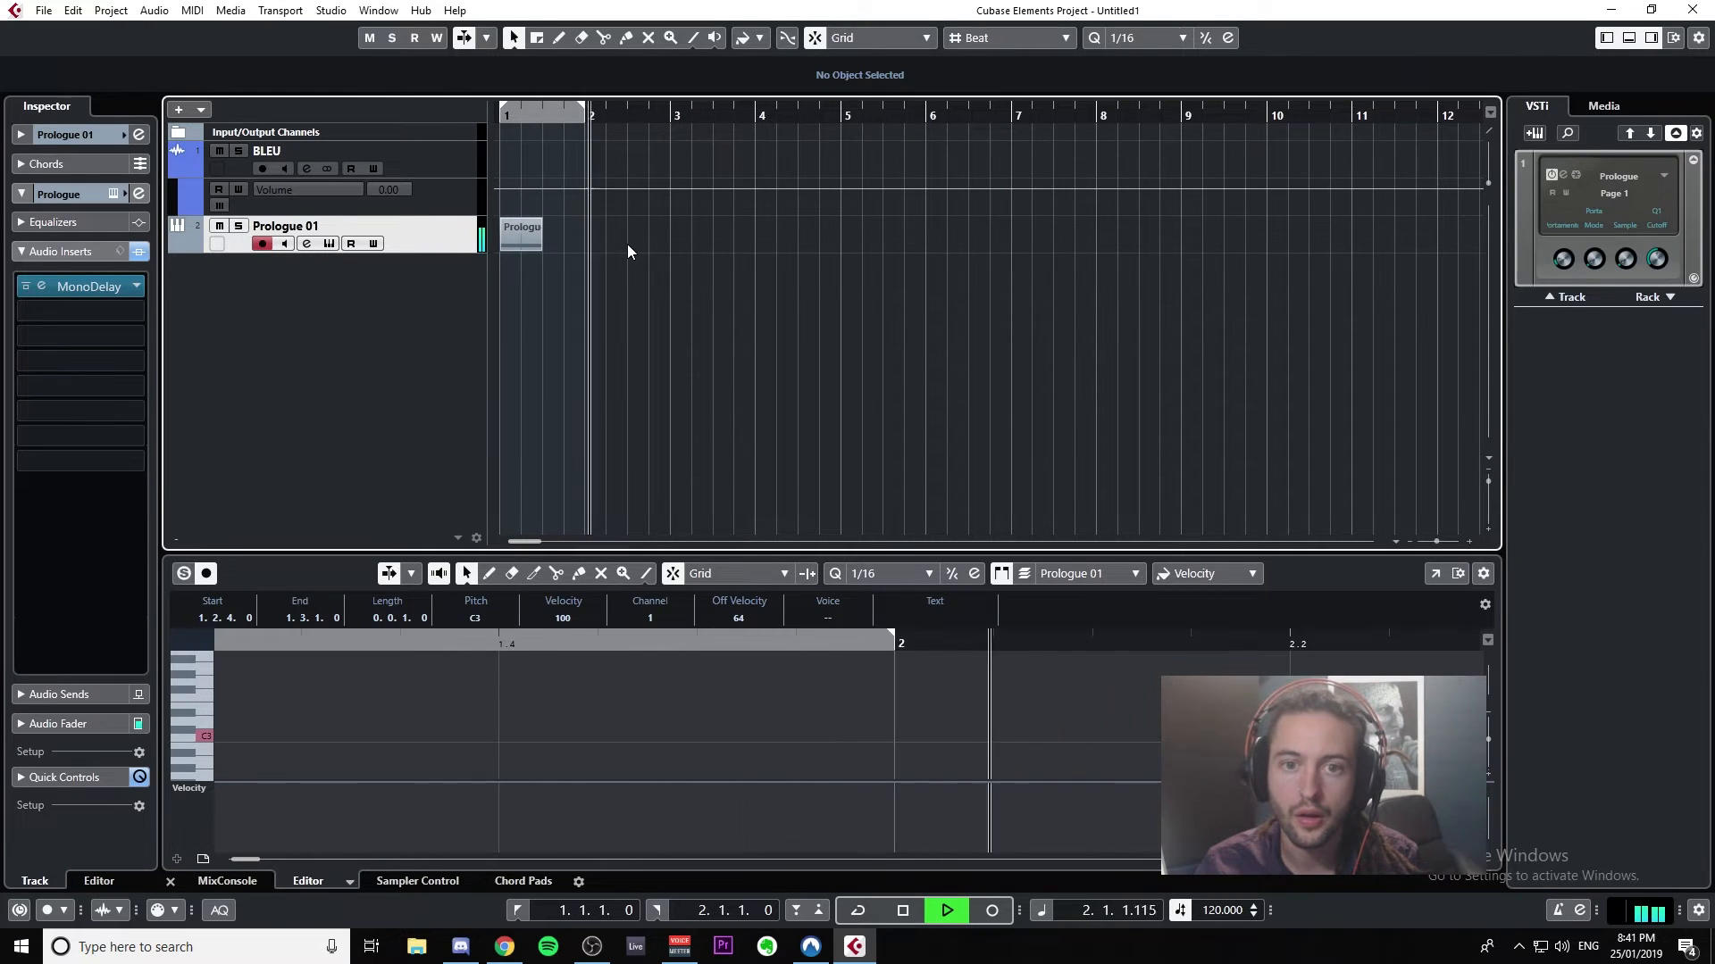
key("space")
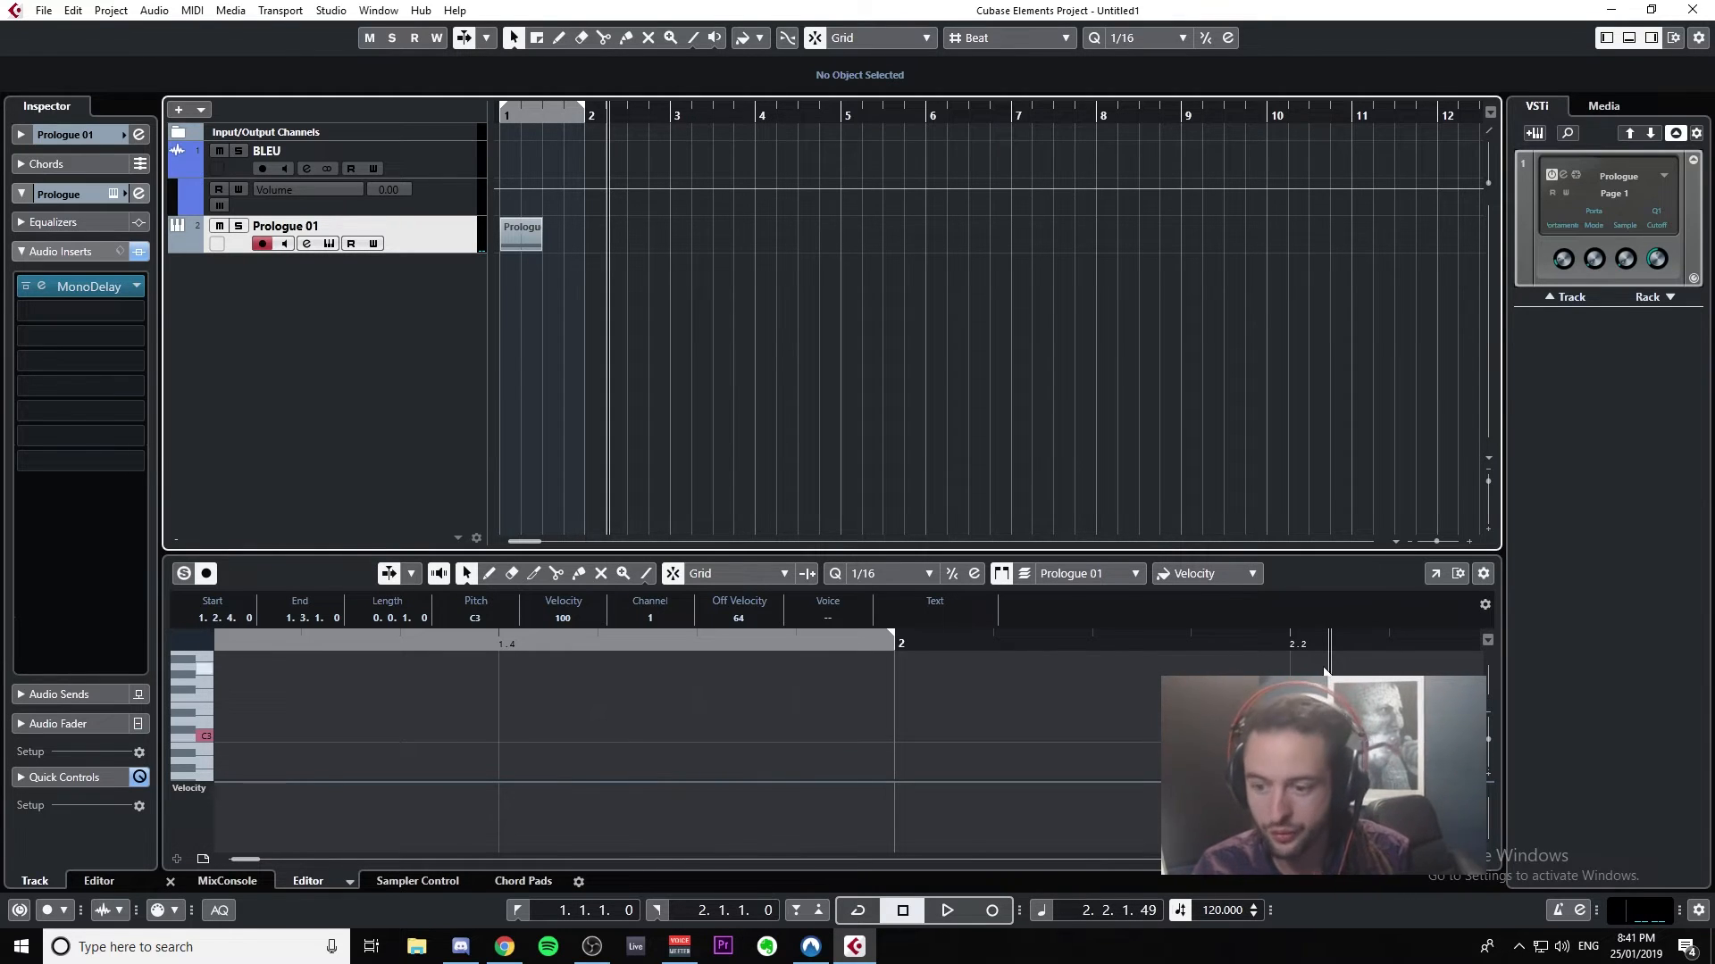
Step: Set the project tempo to 135 BPM and look over the display options of the Transport bar
mouse_move(1253, 909)
left_mouse_down()
mouse_move(1253, 858)
mouse_move(1269, 889)
left_mouse_up()
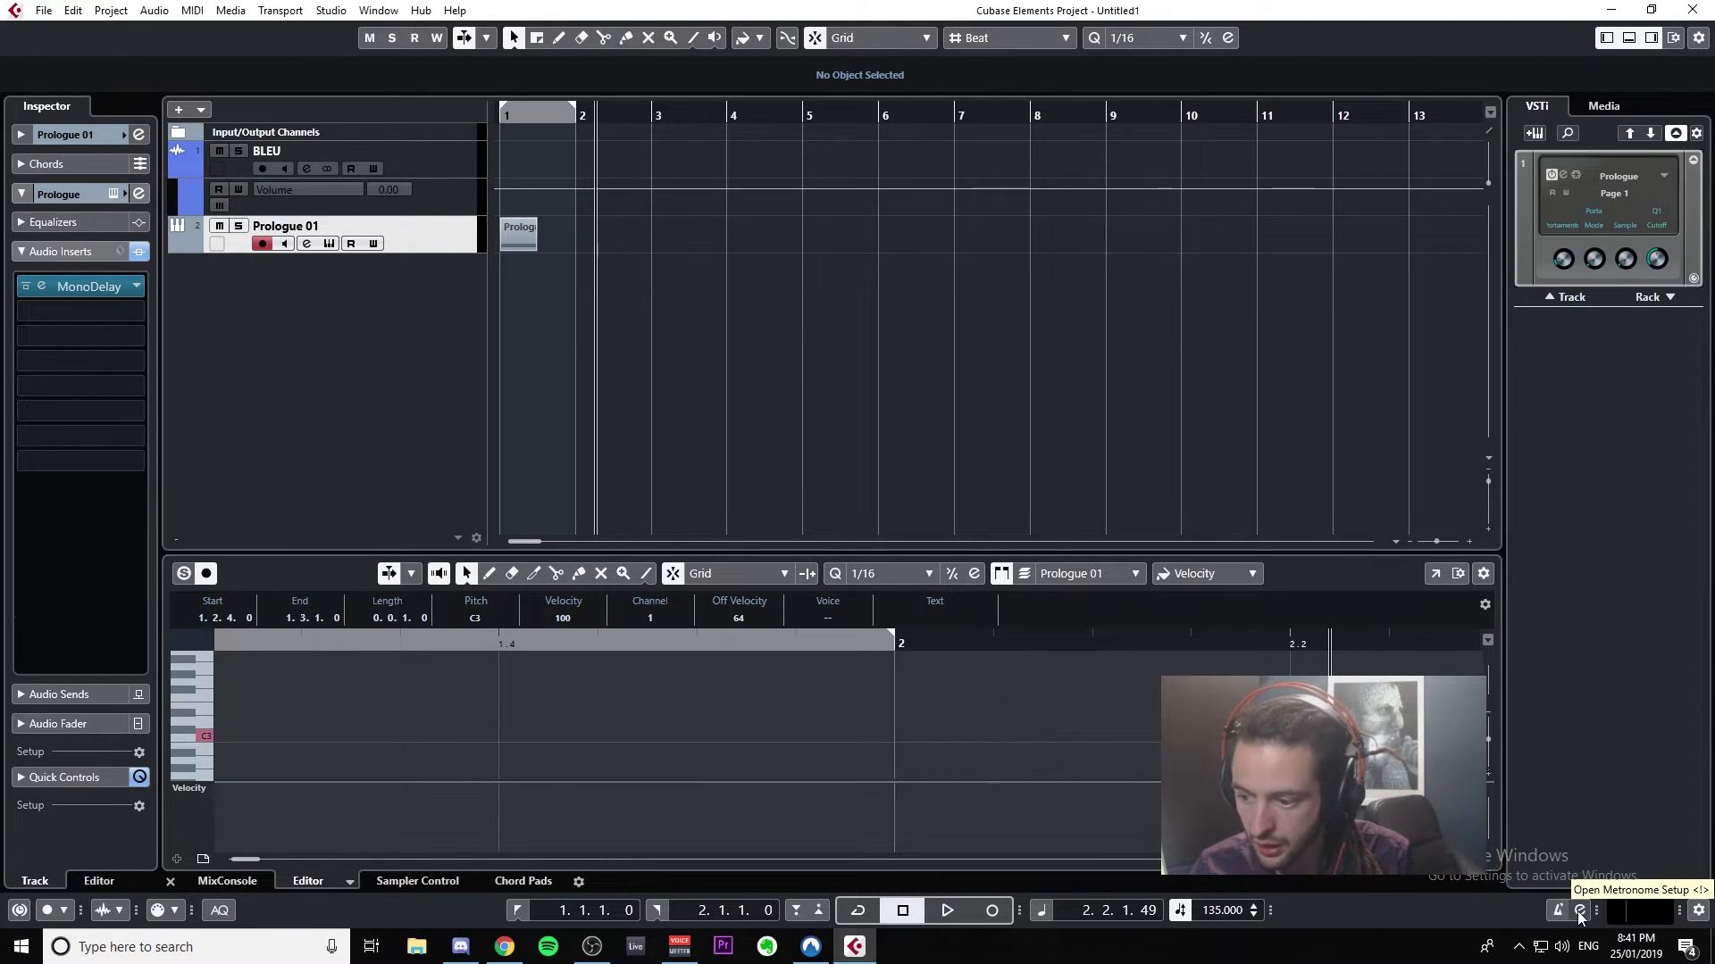
left_click(1699, 910)
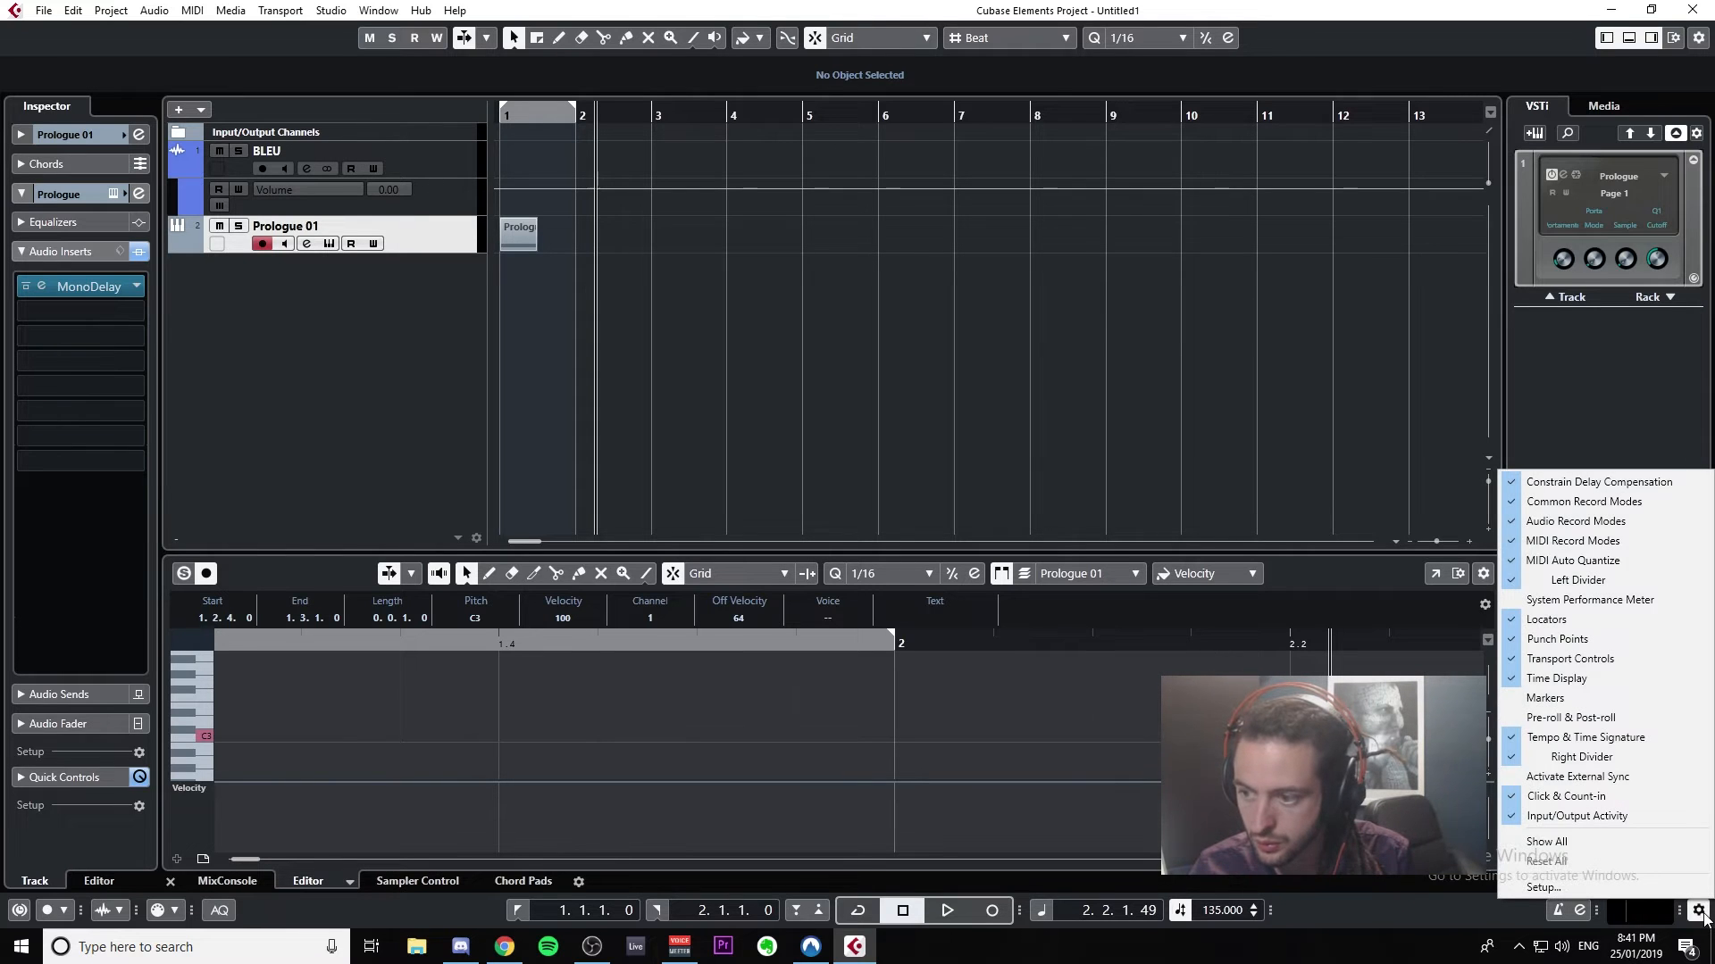
left_click(1703, 917)
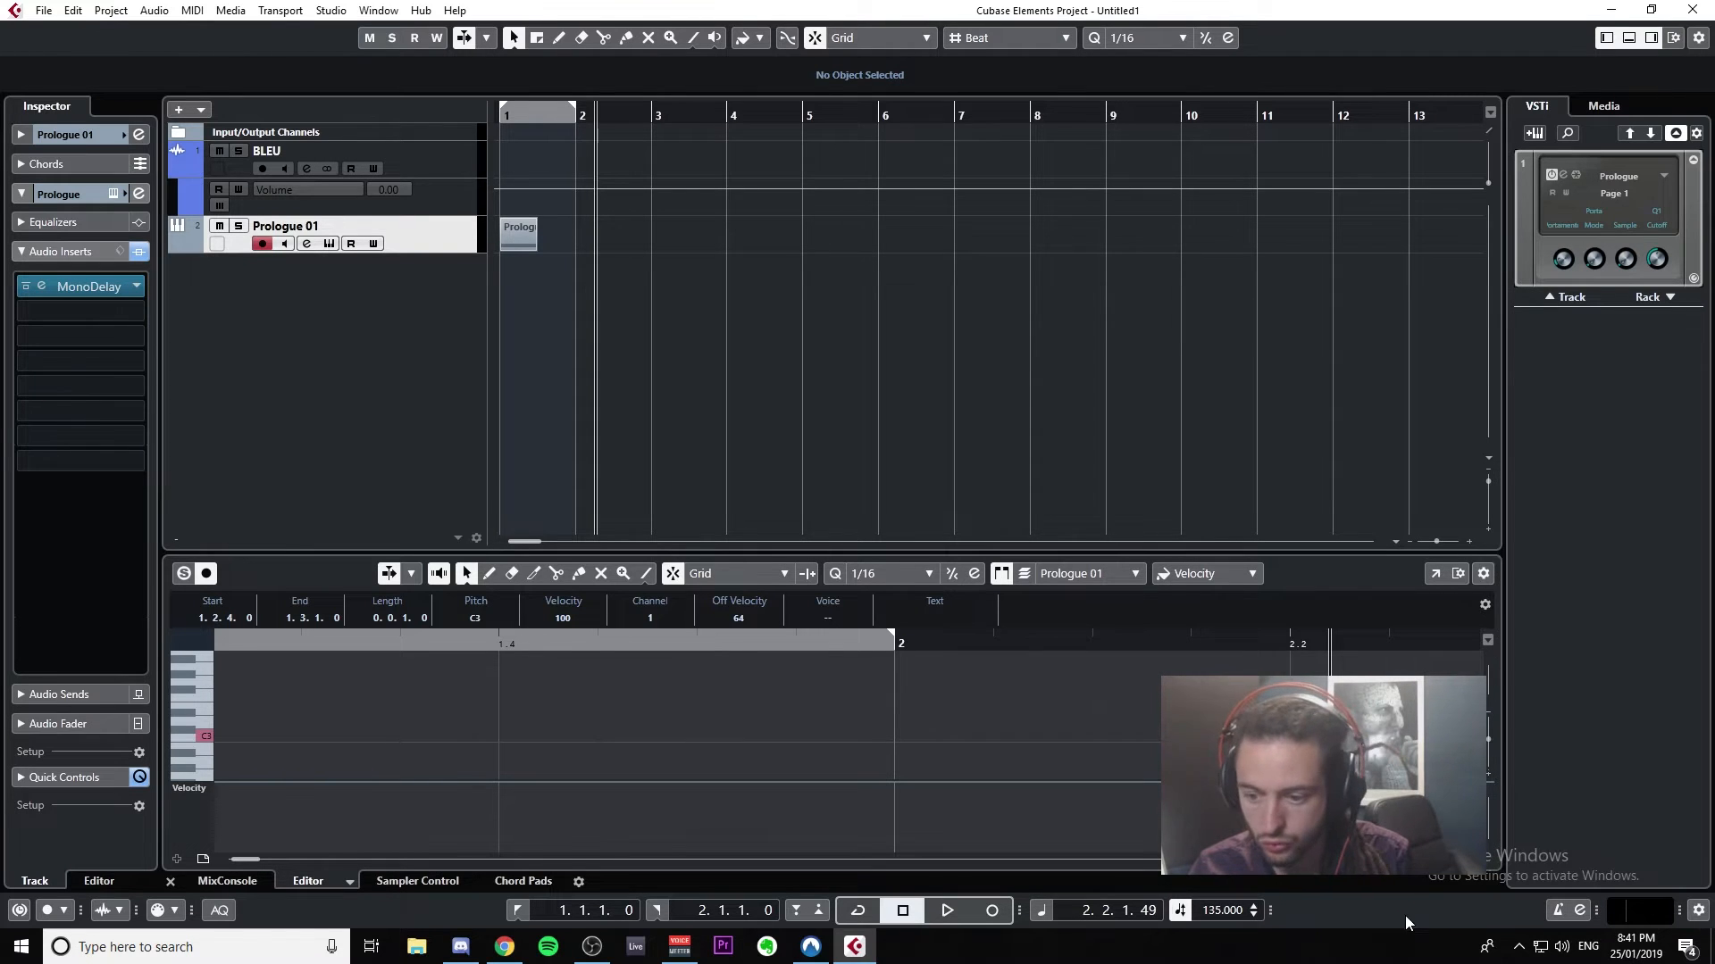
left_click(1182, 917)
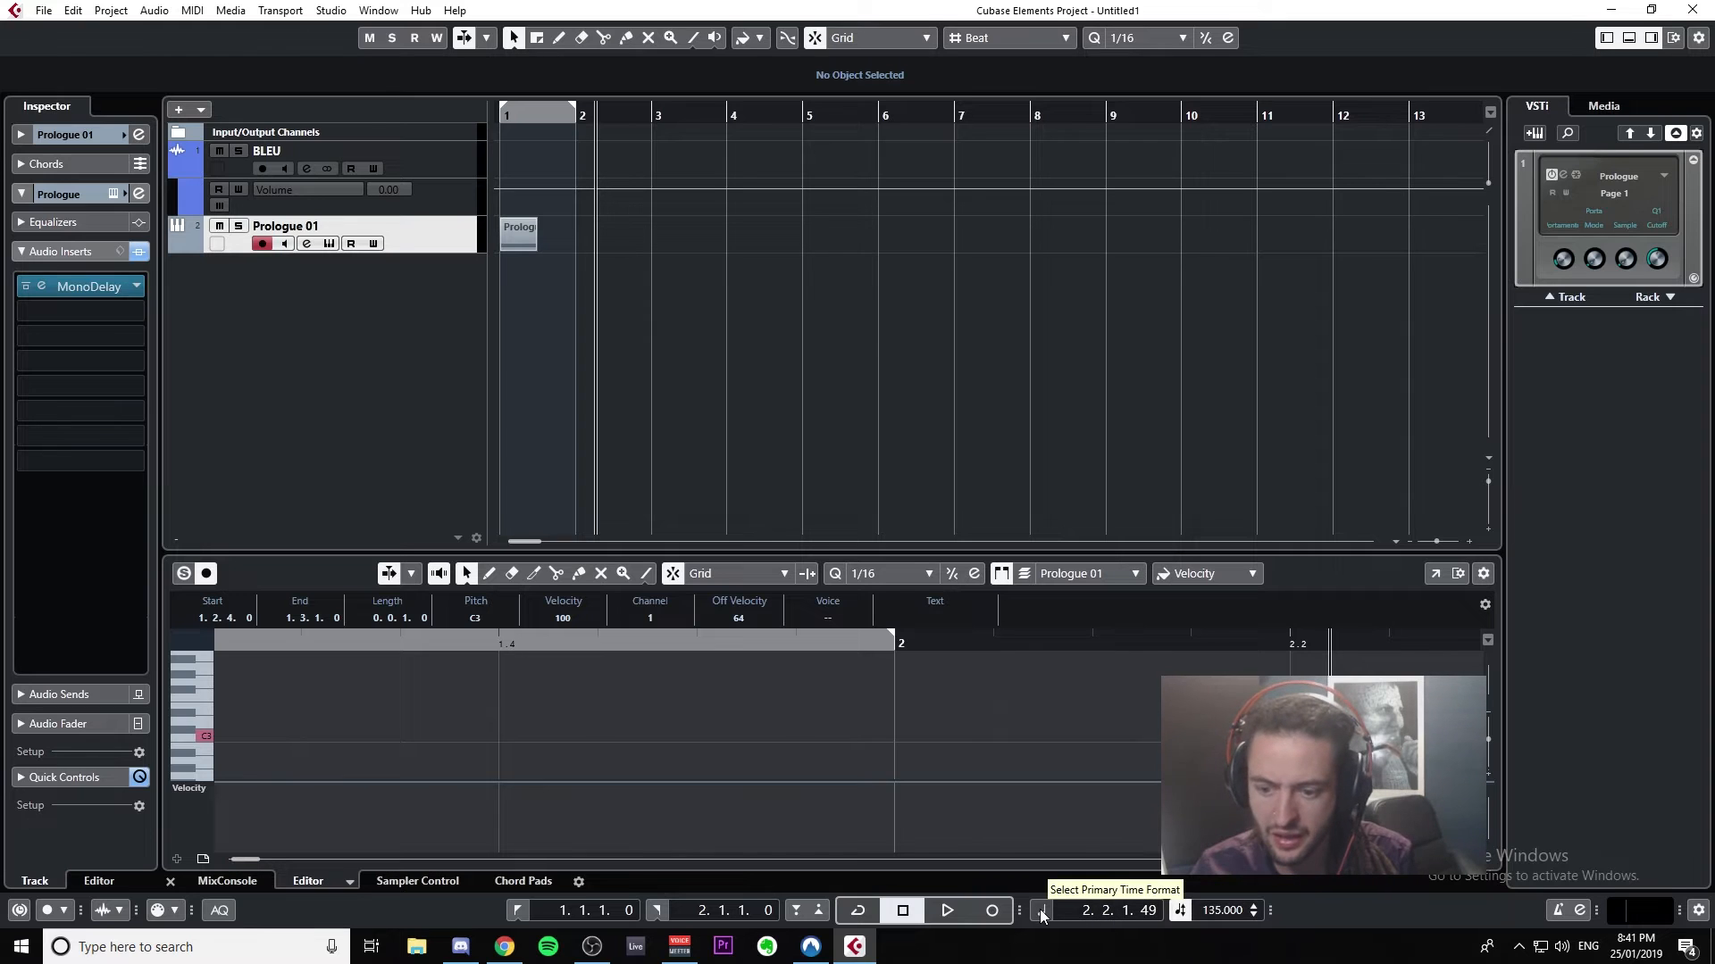
Step: Move both locators to 2.2.1.0 and to 1.2.1.0, and place the project cursor within bar 3
left_click(1331, 633)
left_click(698, 639)
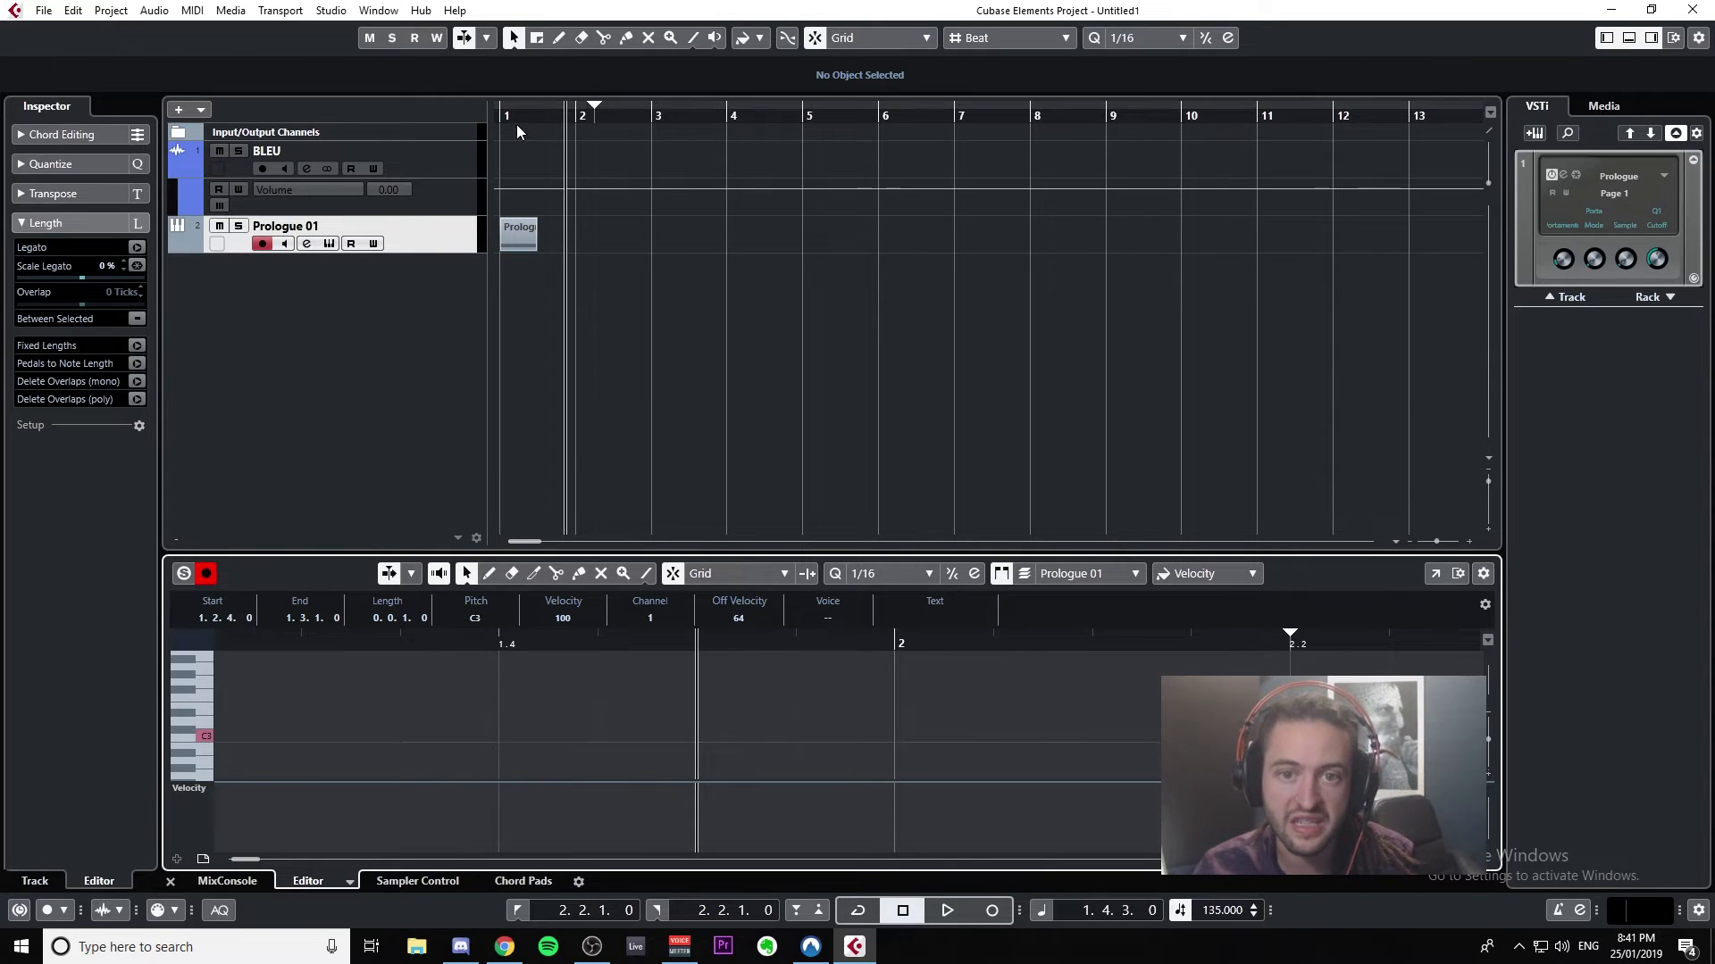
mouse_move(523, 101)
left_mouse_down()
mouse_move(654, 99)
mouse_move(631, 84)
mouse_move(523, 101)
left_mouse_up()
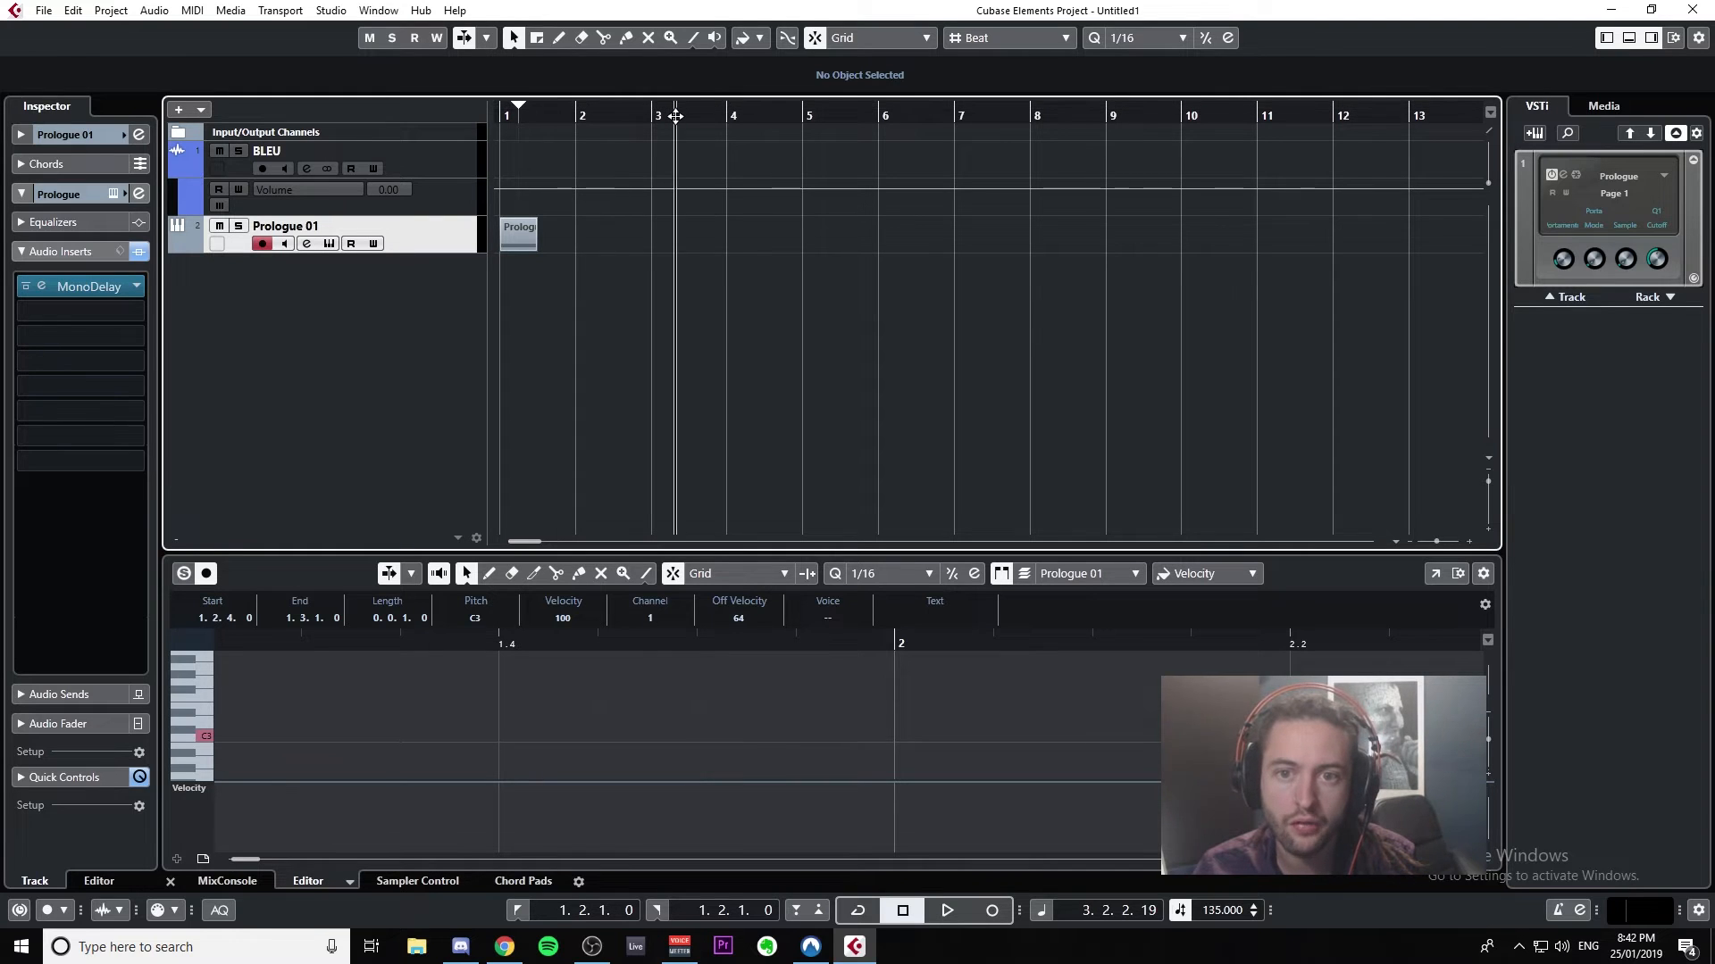
left_click(682, 117)
Step: Return the project cursor to the project start and set the locator range from bar 1 to bar 5
left_click_drag(682, 117, 420, 121)
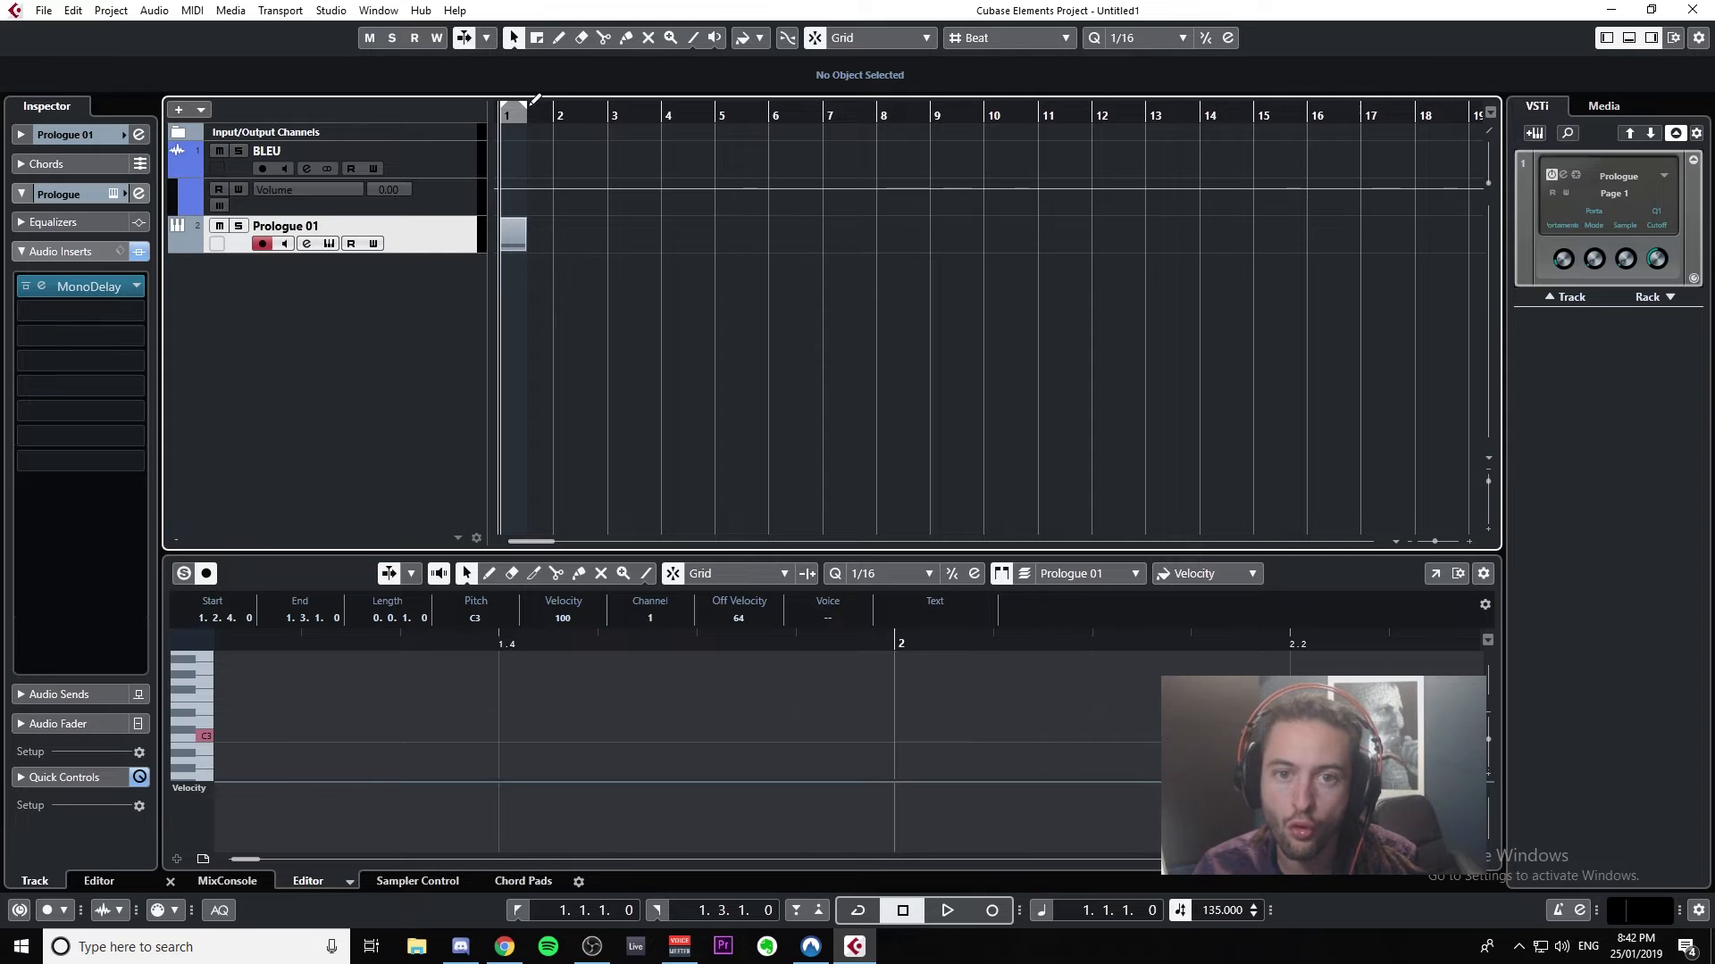
left_click_drag(604, 100, 718, 97)
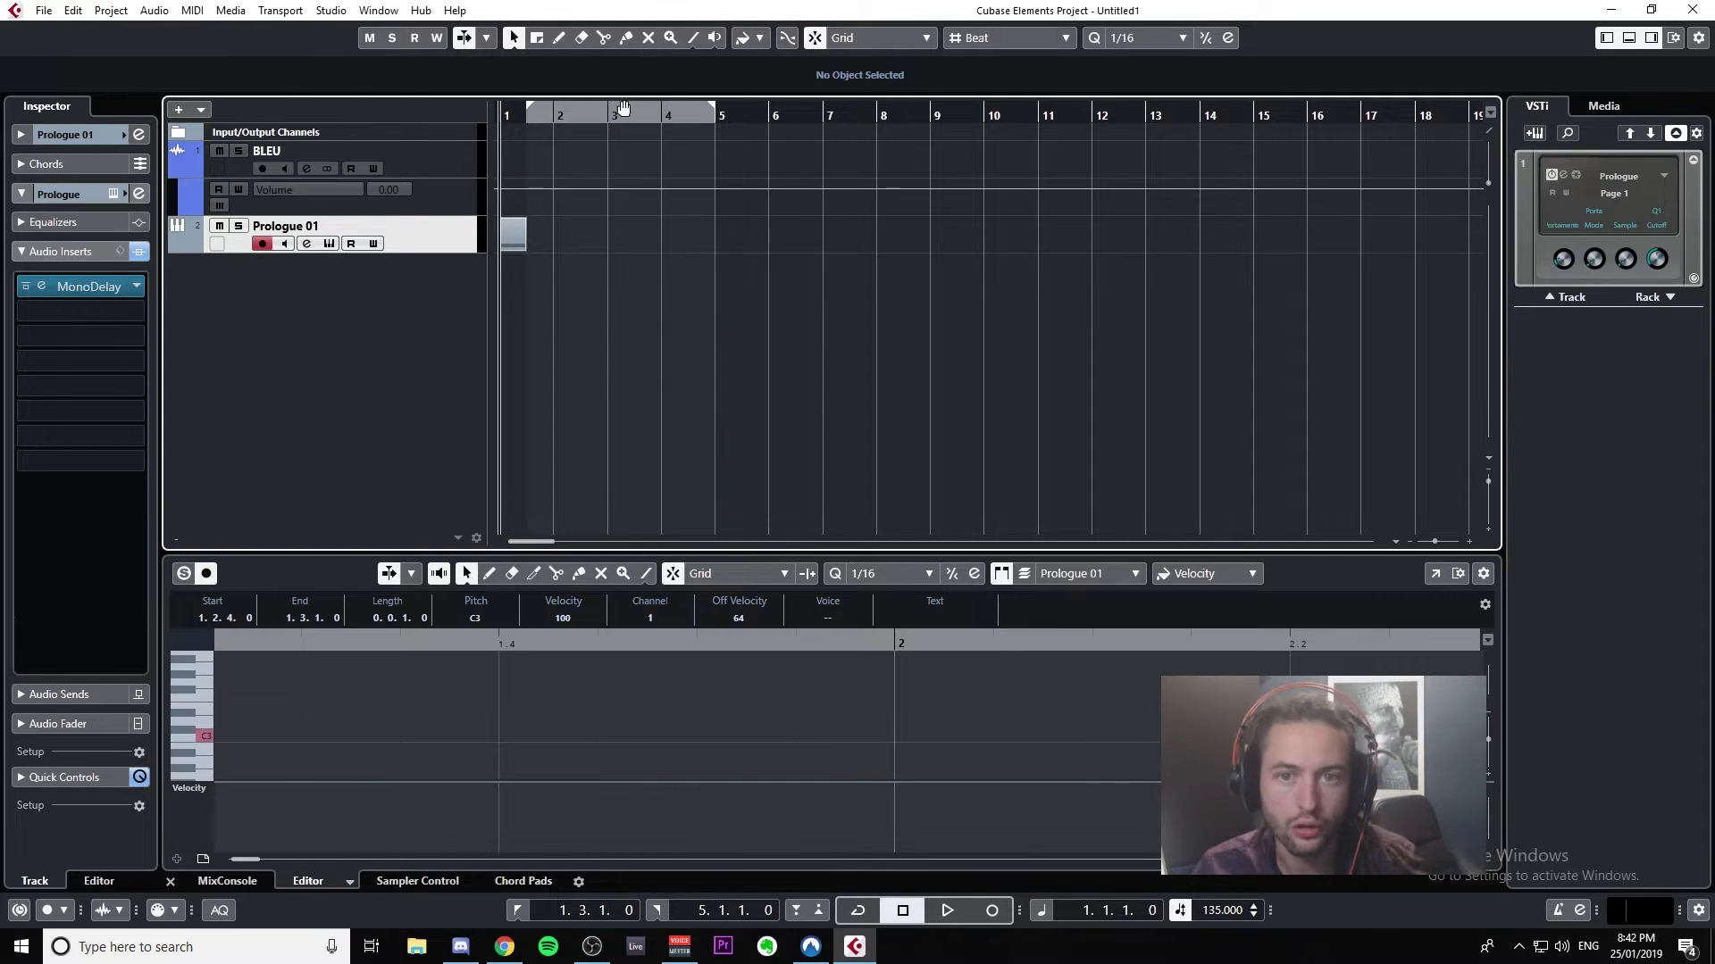
mouse_move(501, 105)
left_mouse_down()
mouse_move(568, 108)
mouse_move(473, 123)
left_mouse_up()
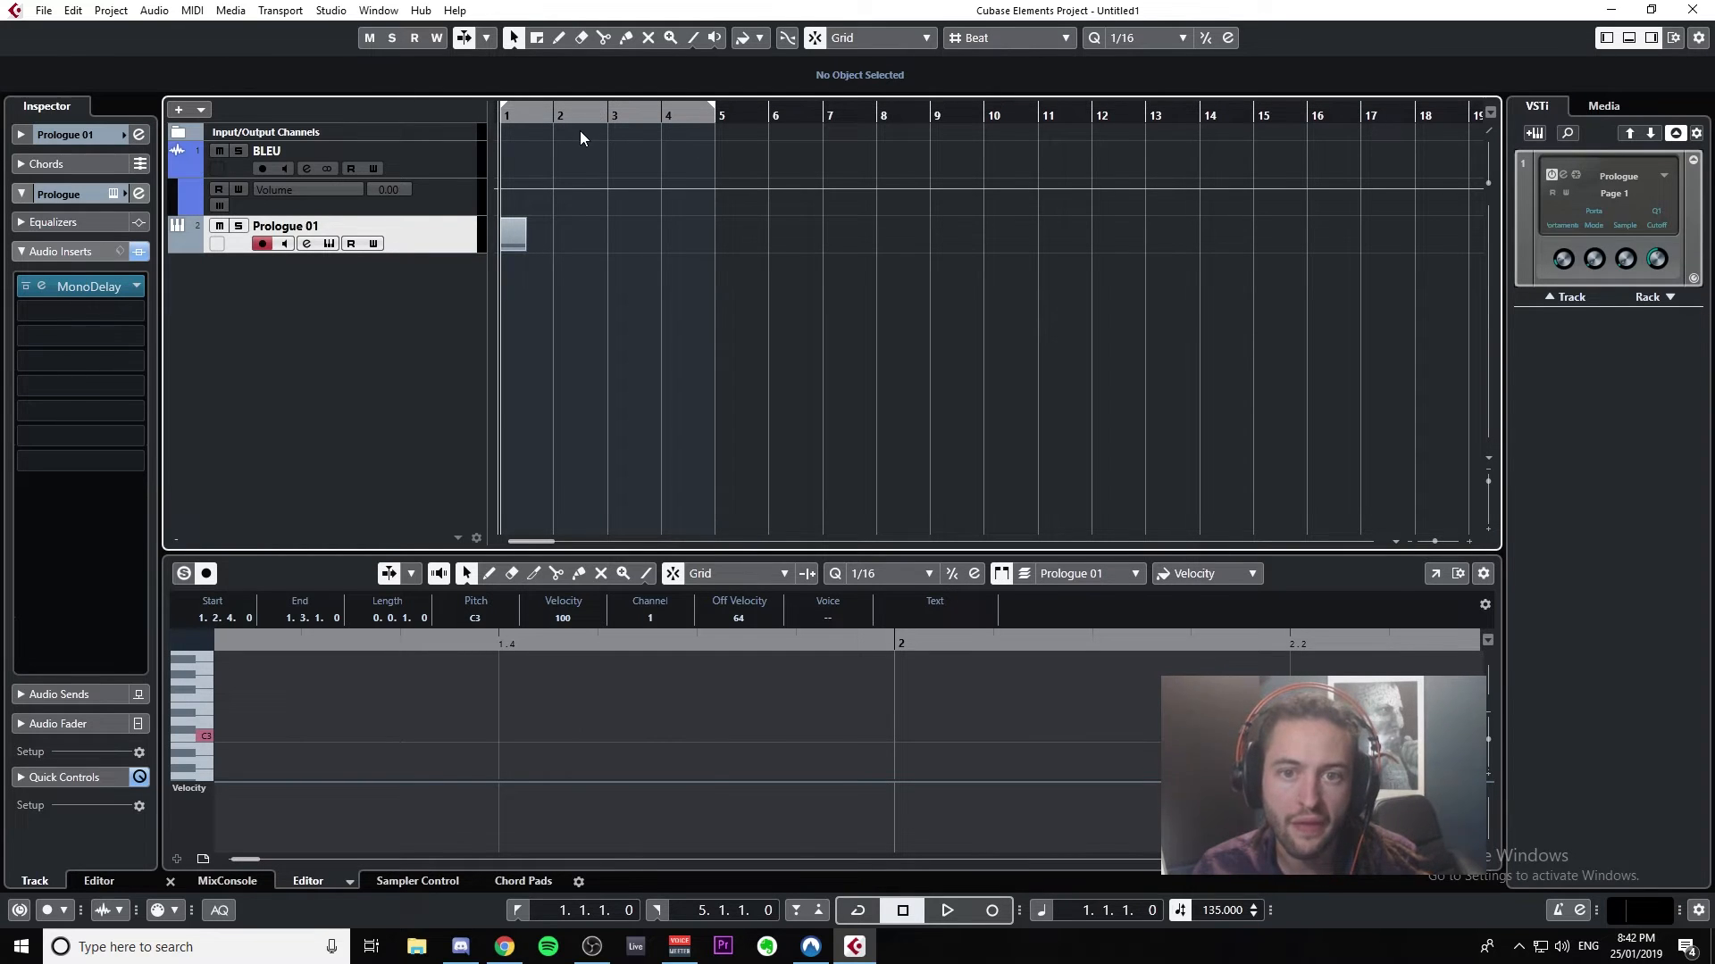
Step: Select the Prologue 01 part, activate Cycle, and start and stop playback
mouse_move(525, 241)
left_mouse_down()
mouse_move(702, 245)
mouse_move(515, 250)
left_mouse_up()
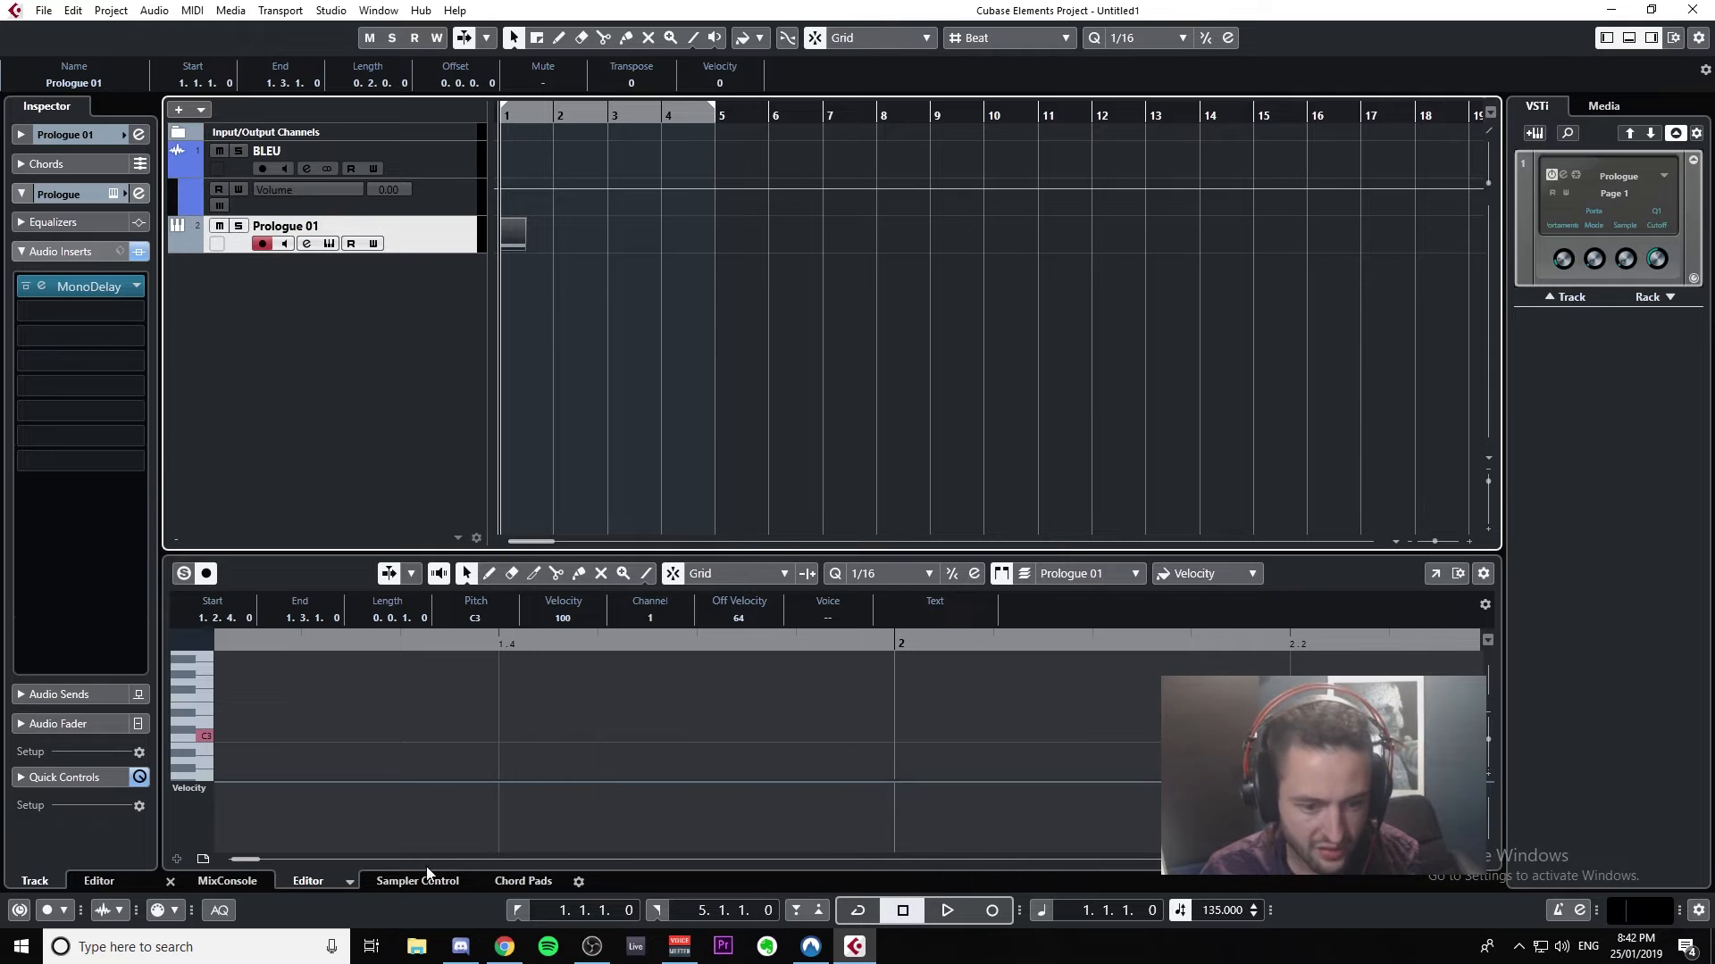
left_click(845, 911)
key("space")
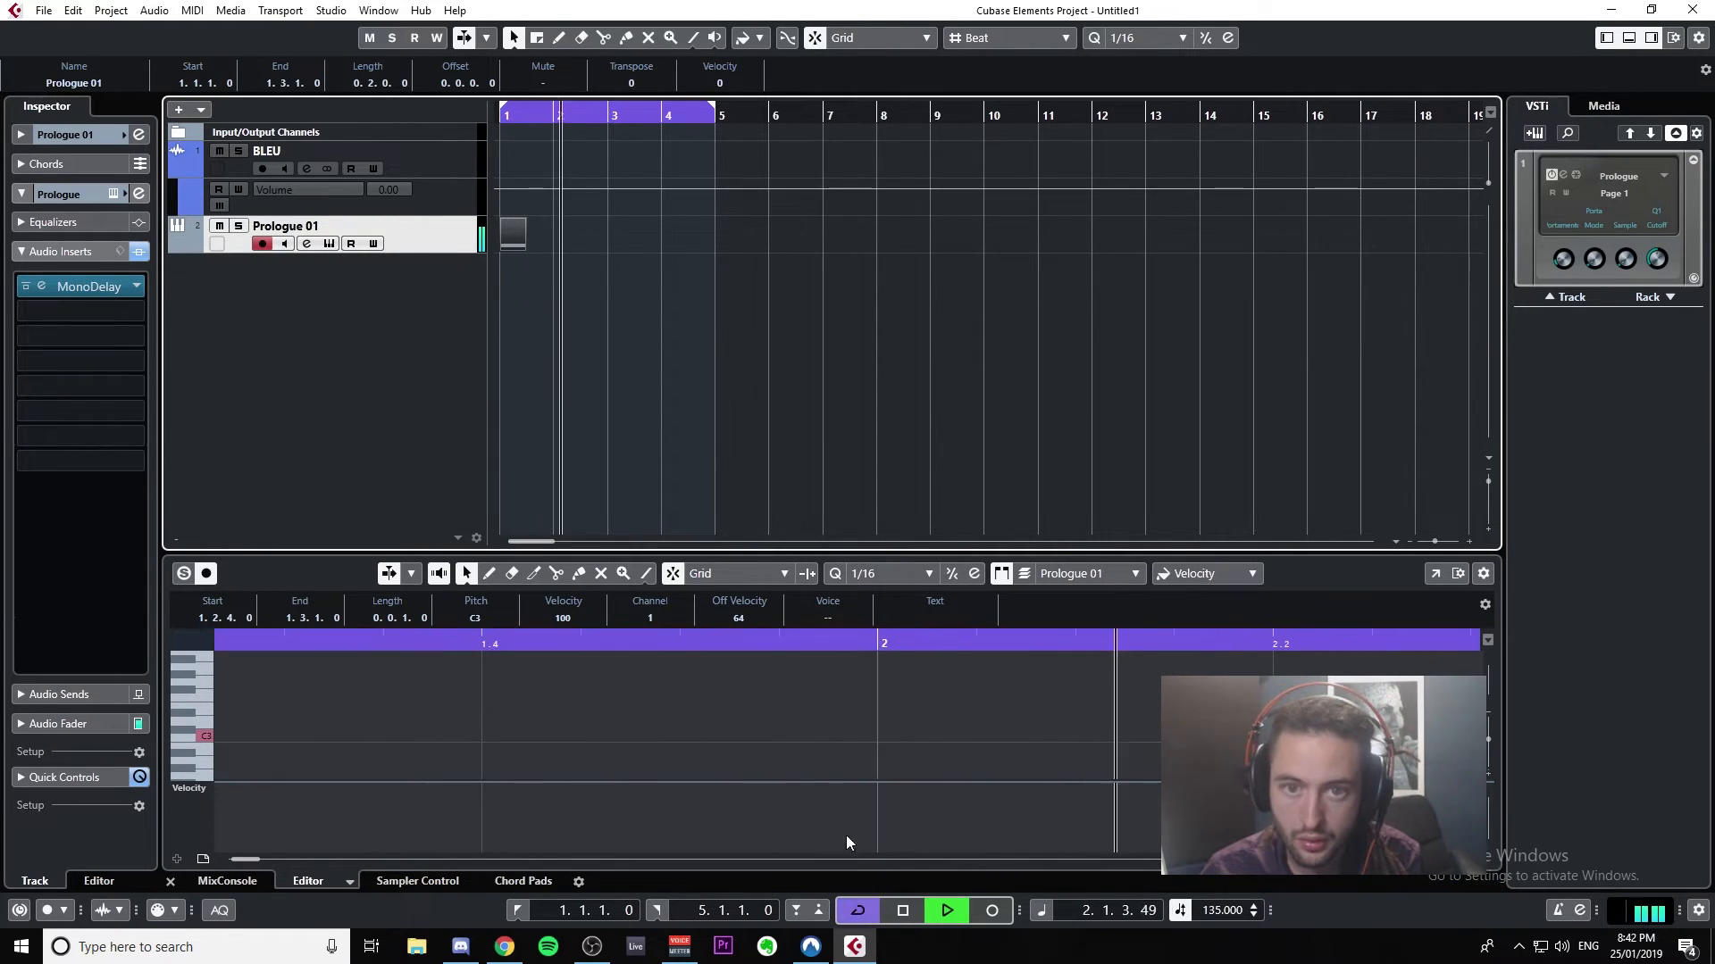
key("space")
Step: Shorten the cycle range to end at bar 2 and play it from the project start
left_click_drag(714, 115, 554, 119)
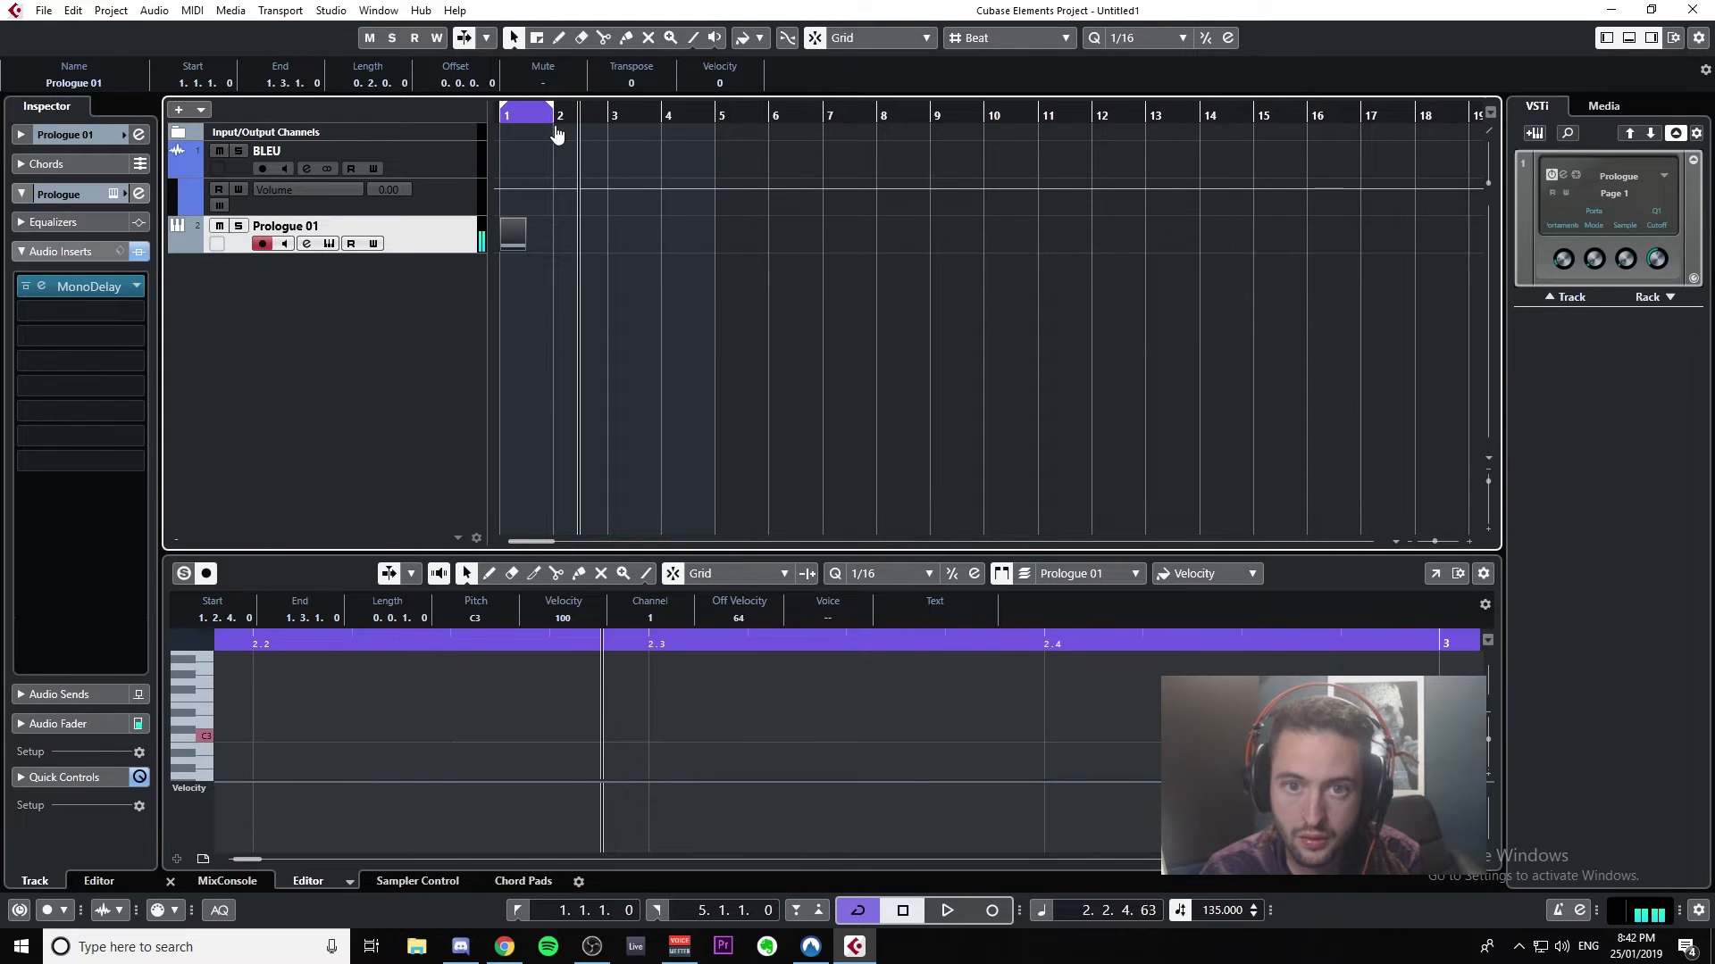
key("space")
key("space")
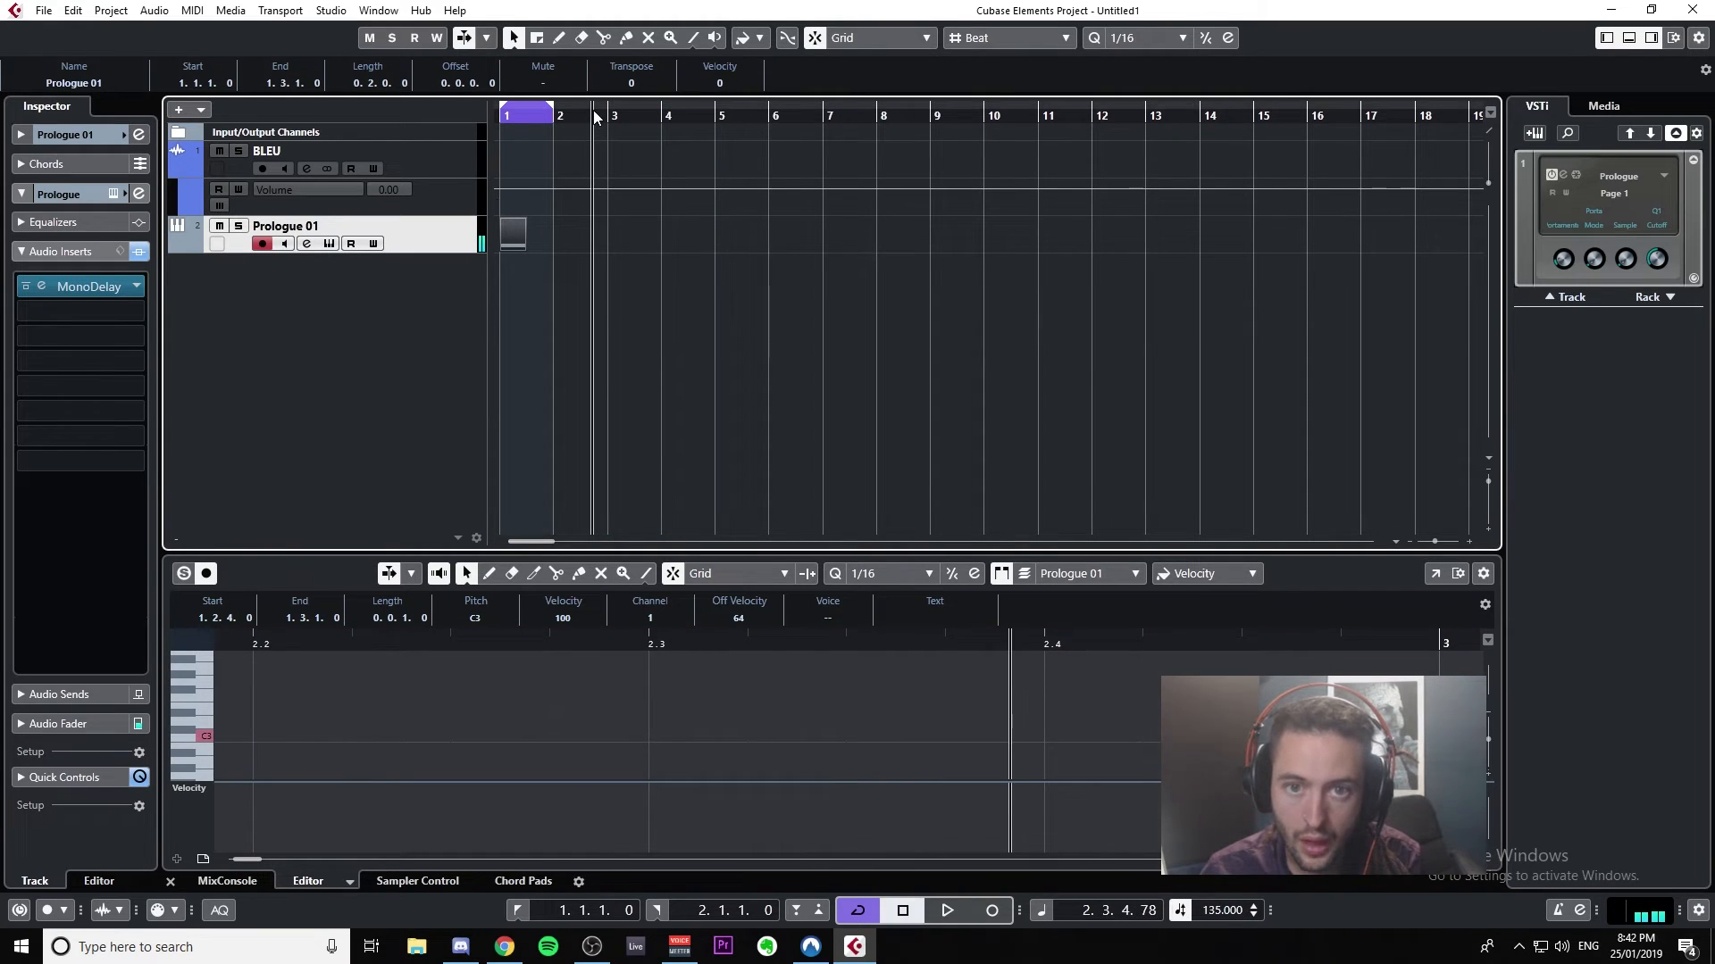
key("Home")
key("space")
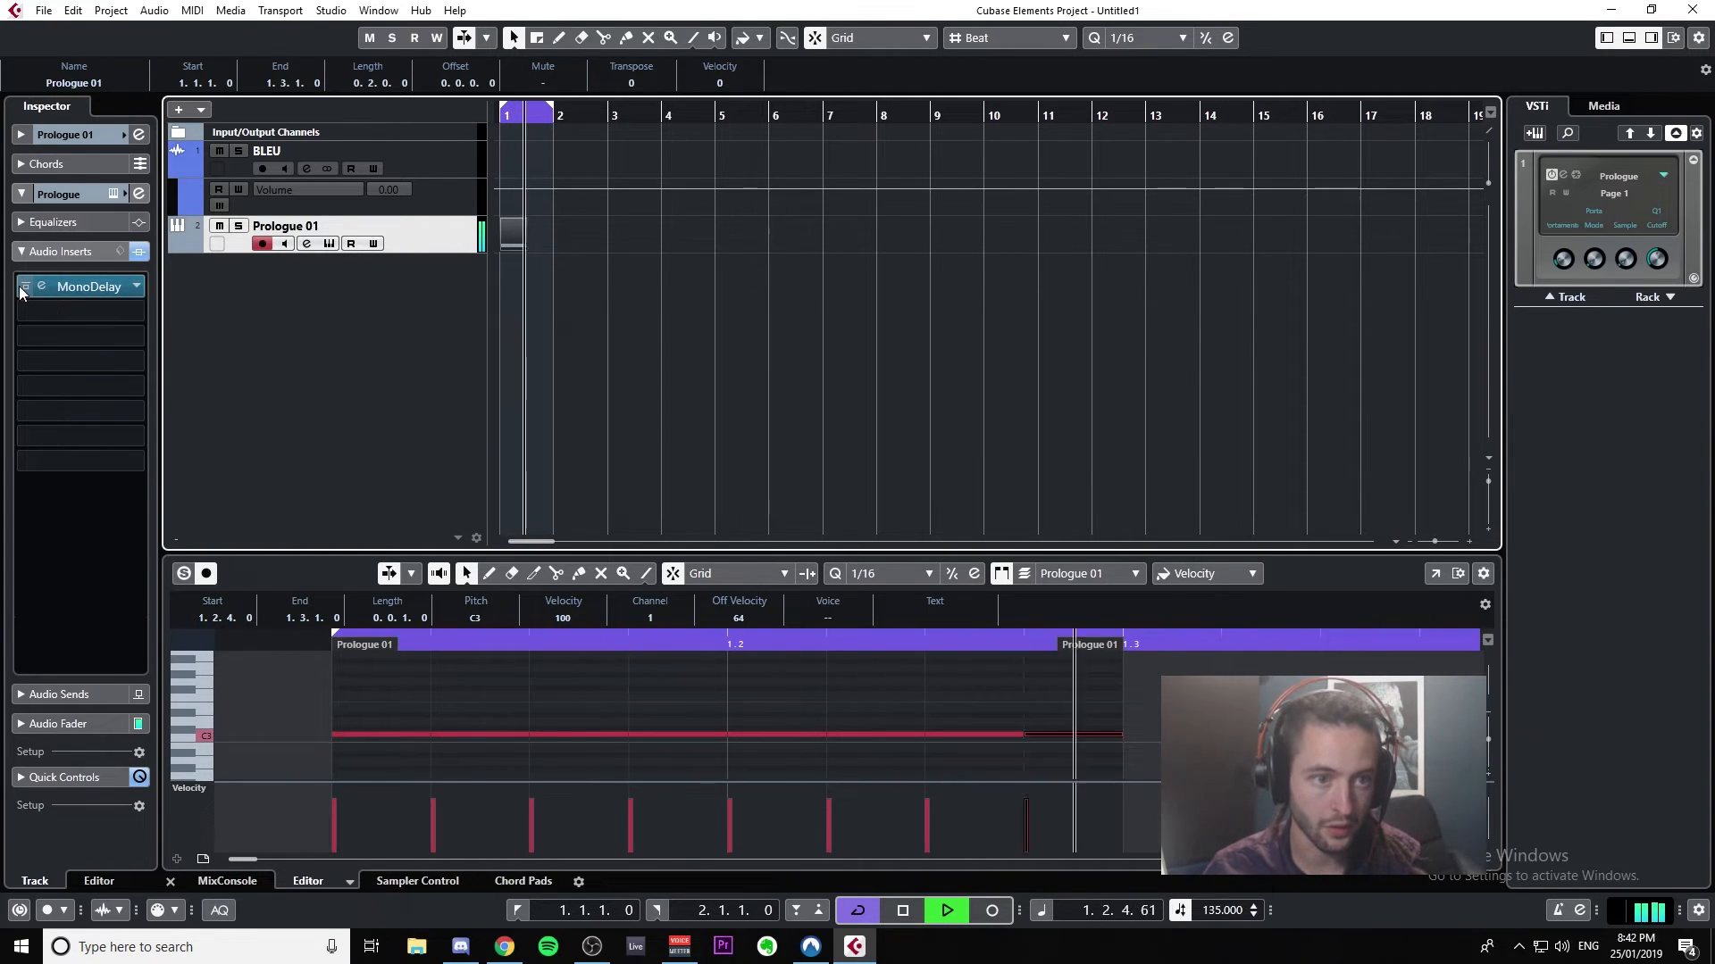
Step: Bypass the MonoDelay insert on Prologue 01 while the cycle plays, close its plug-in window, and stop playback
left_click(76, 287)
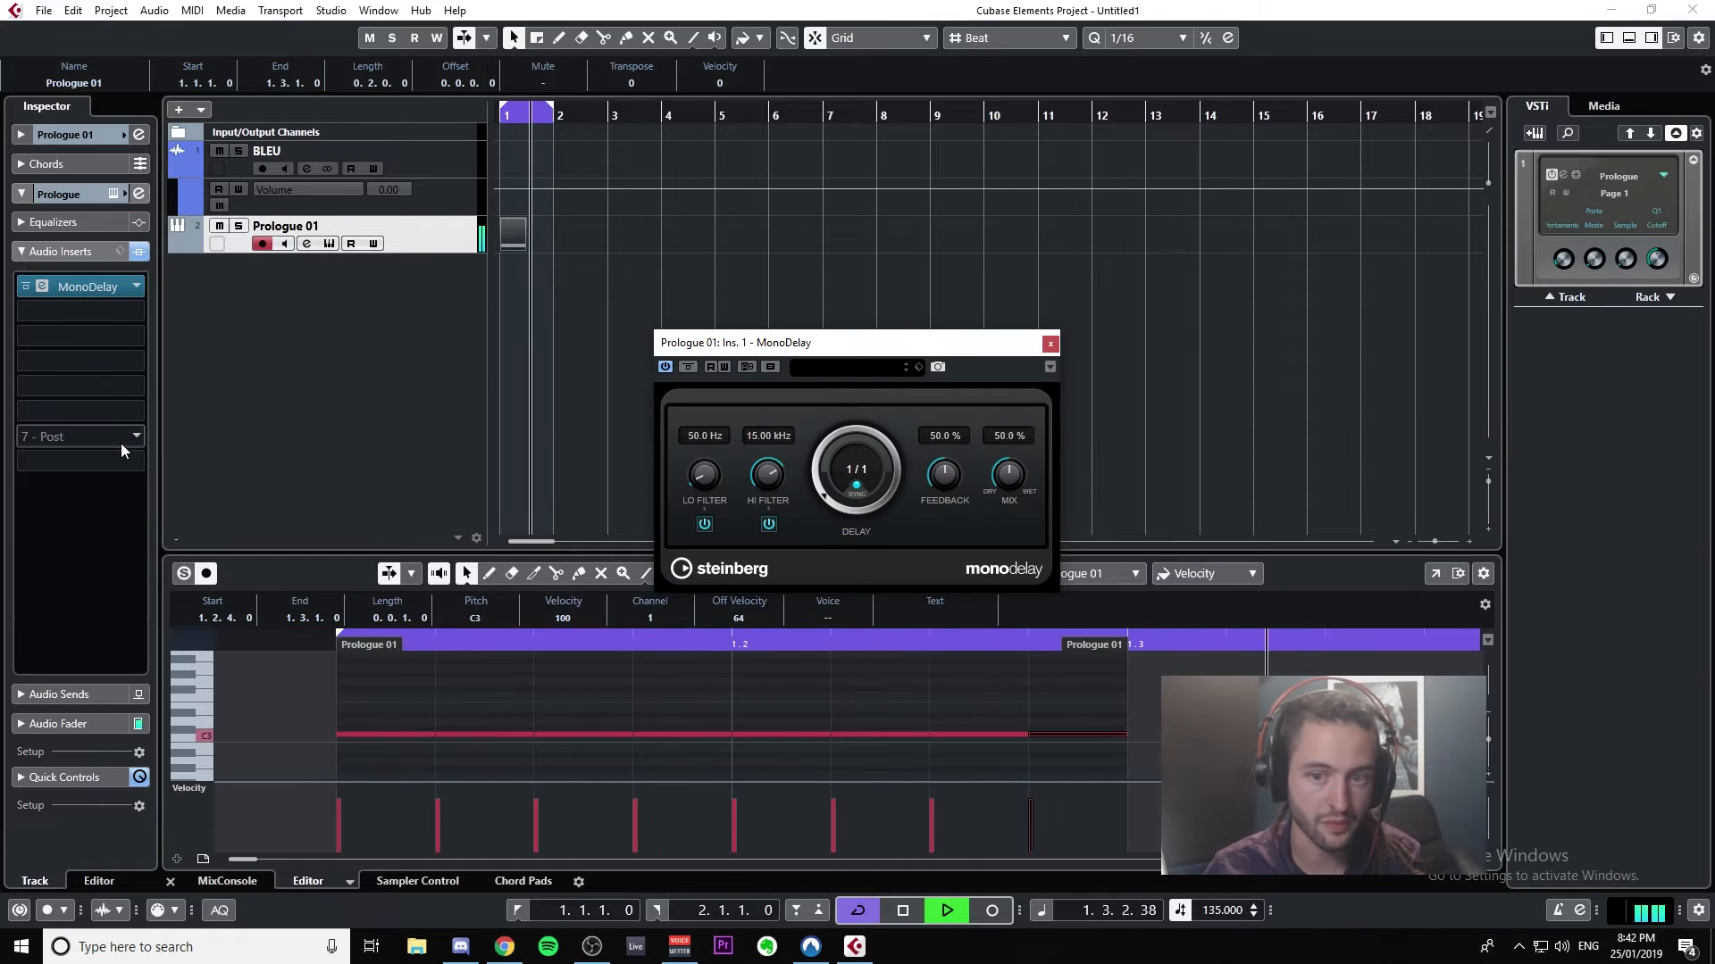
left_click(25, 287)
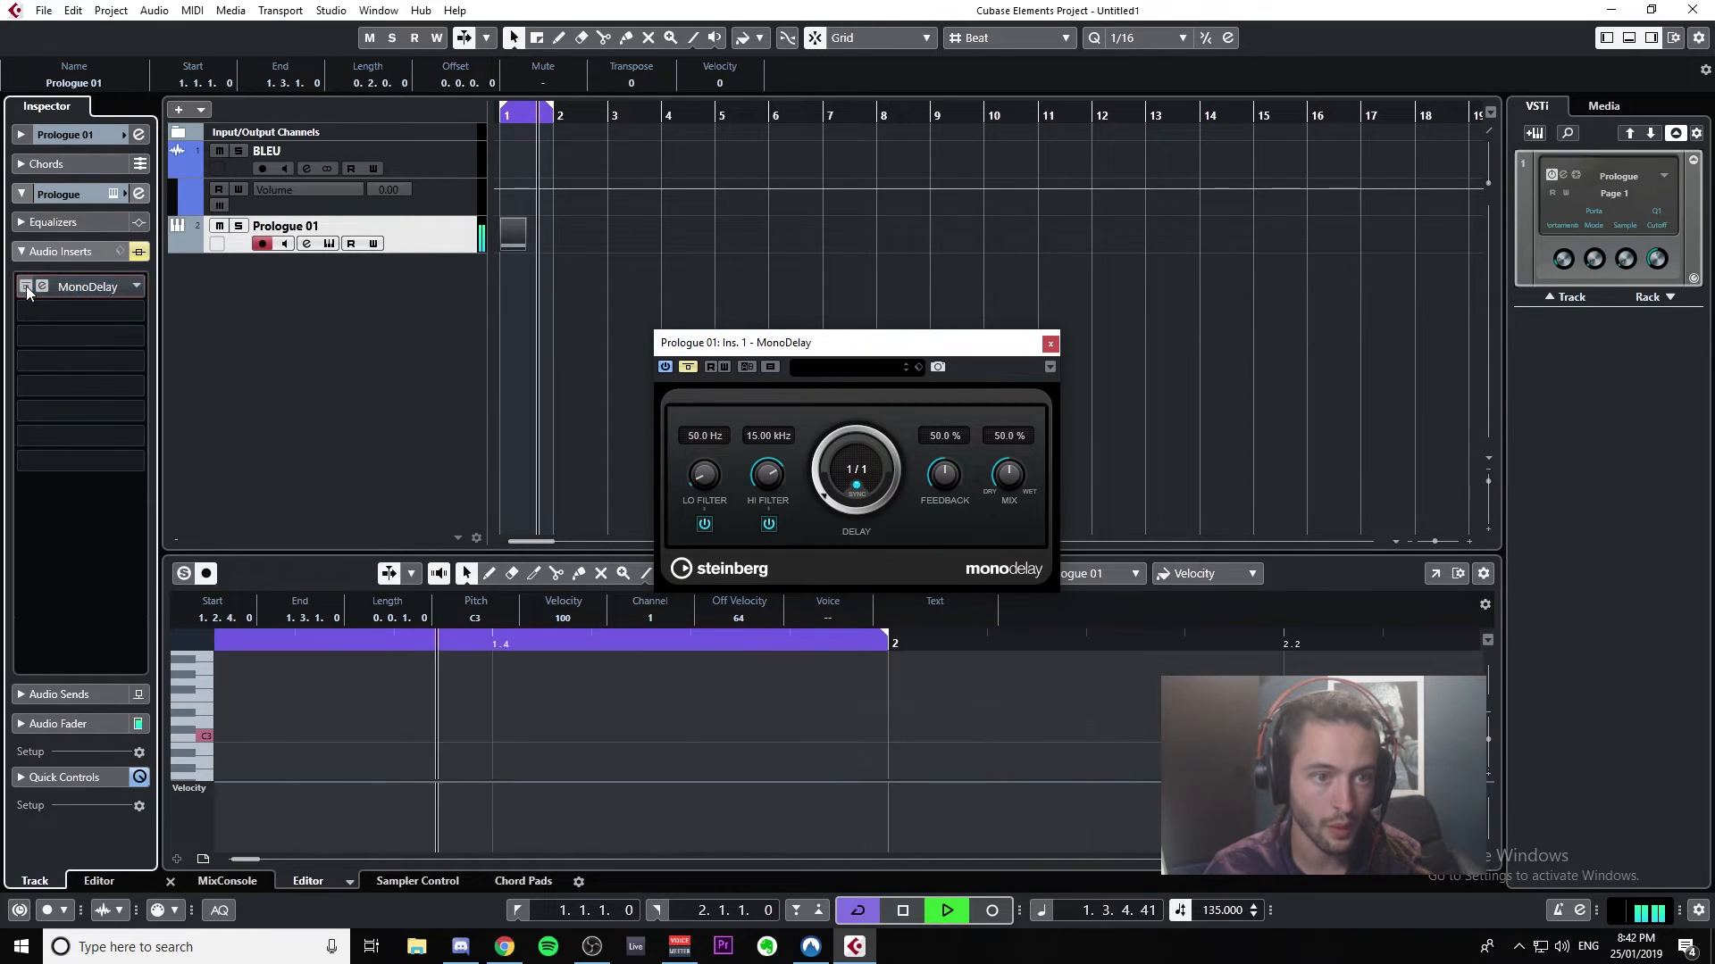
left_click(1050, 343)
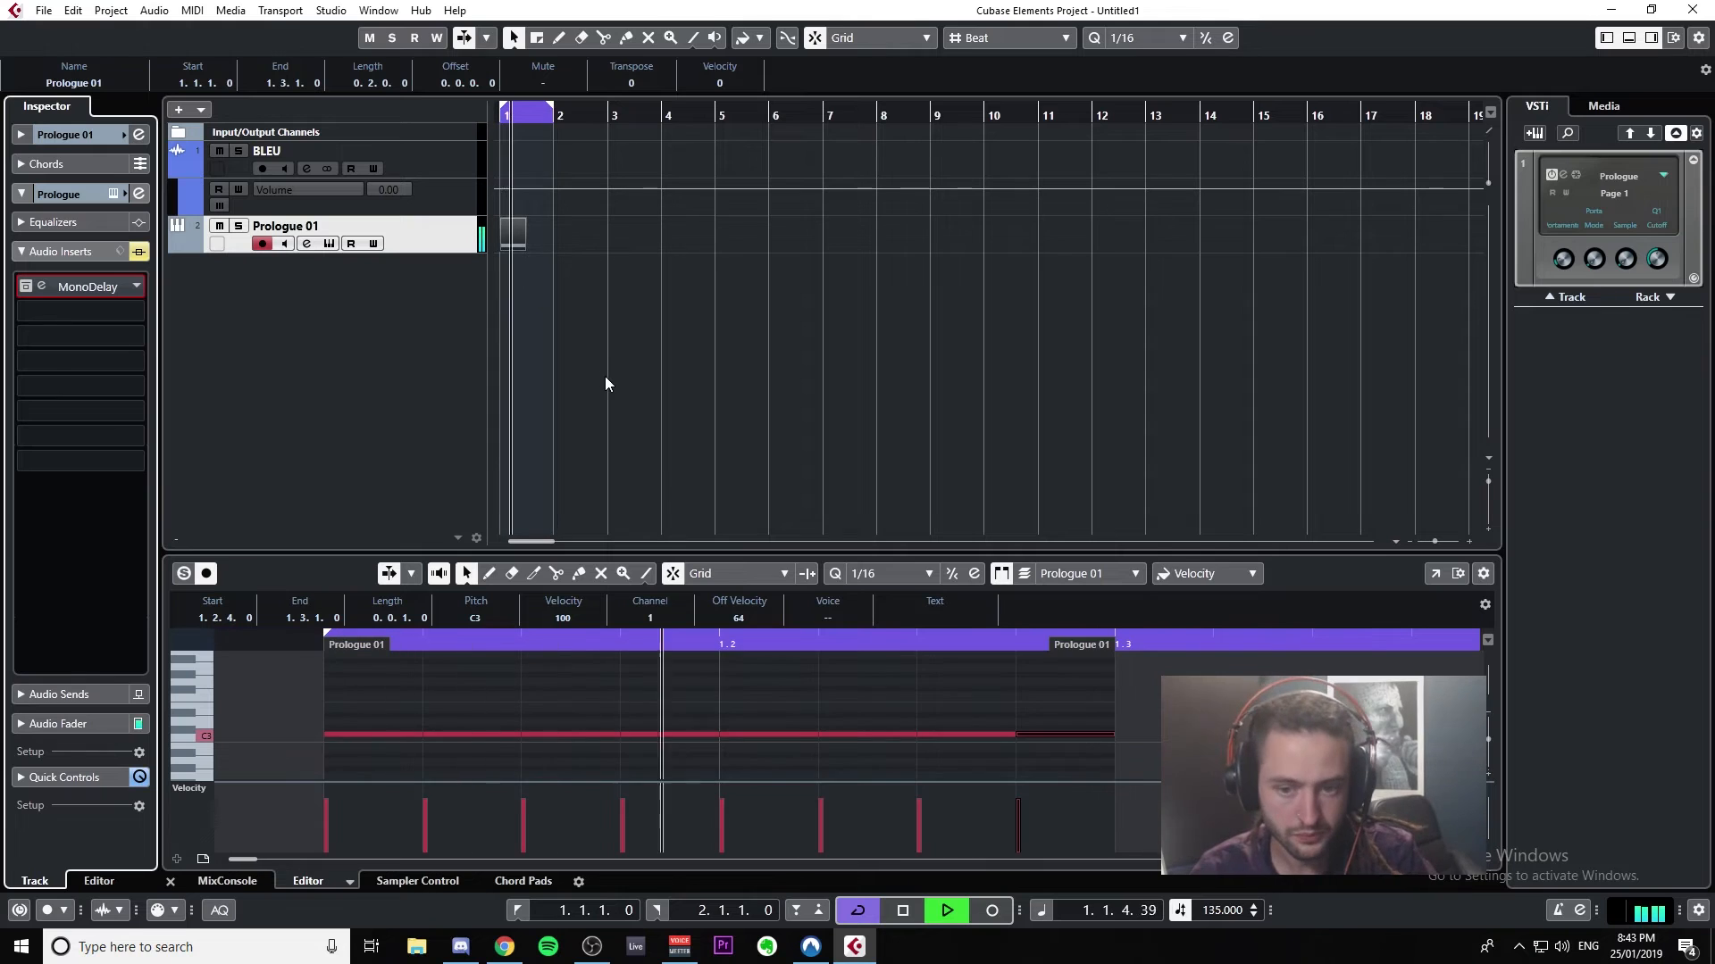
key("space")
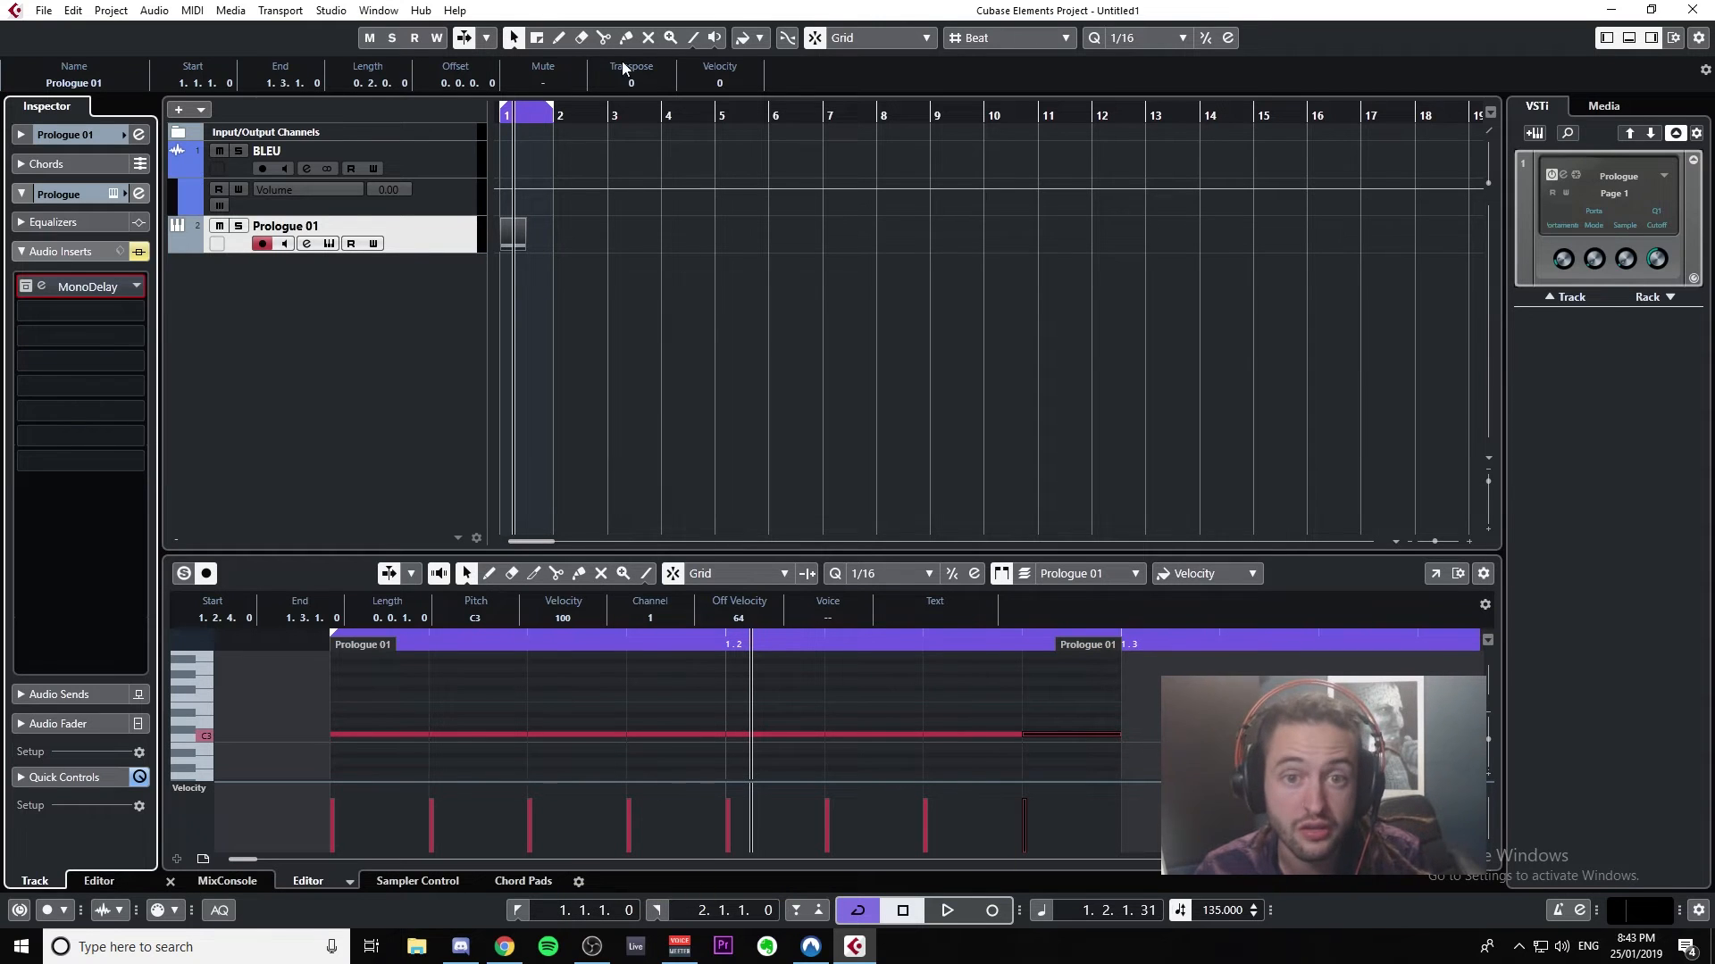
Step: Draw a cycle range from 3.2.1.0 to 6.2.1.0 and adjust it to run from bar 1 to bar 5
left_click_drag(619, 104, 793, 100)
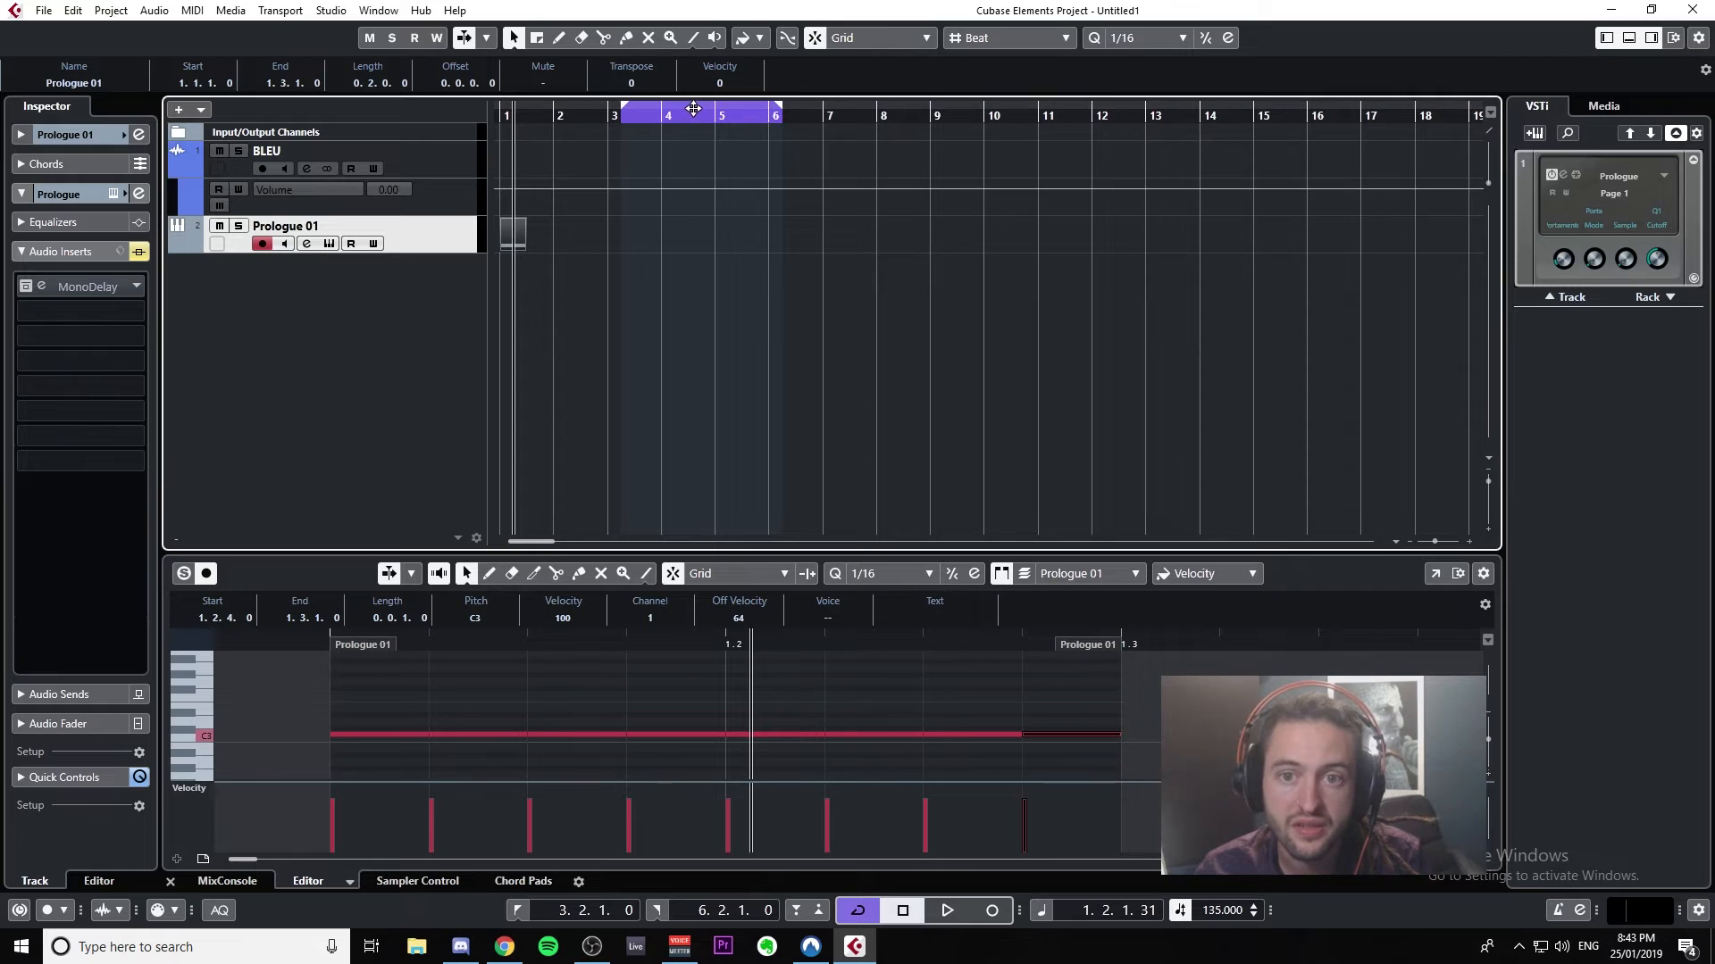
left_click_drag(625, 109, 429, 108)
left_click_drag(619, 106, 453, 108)
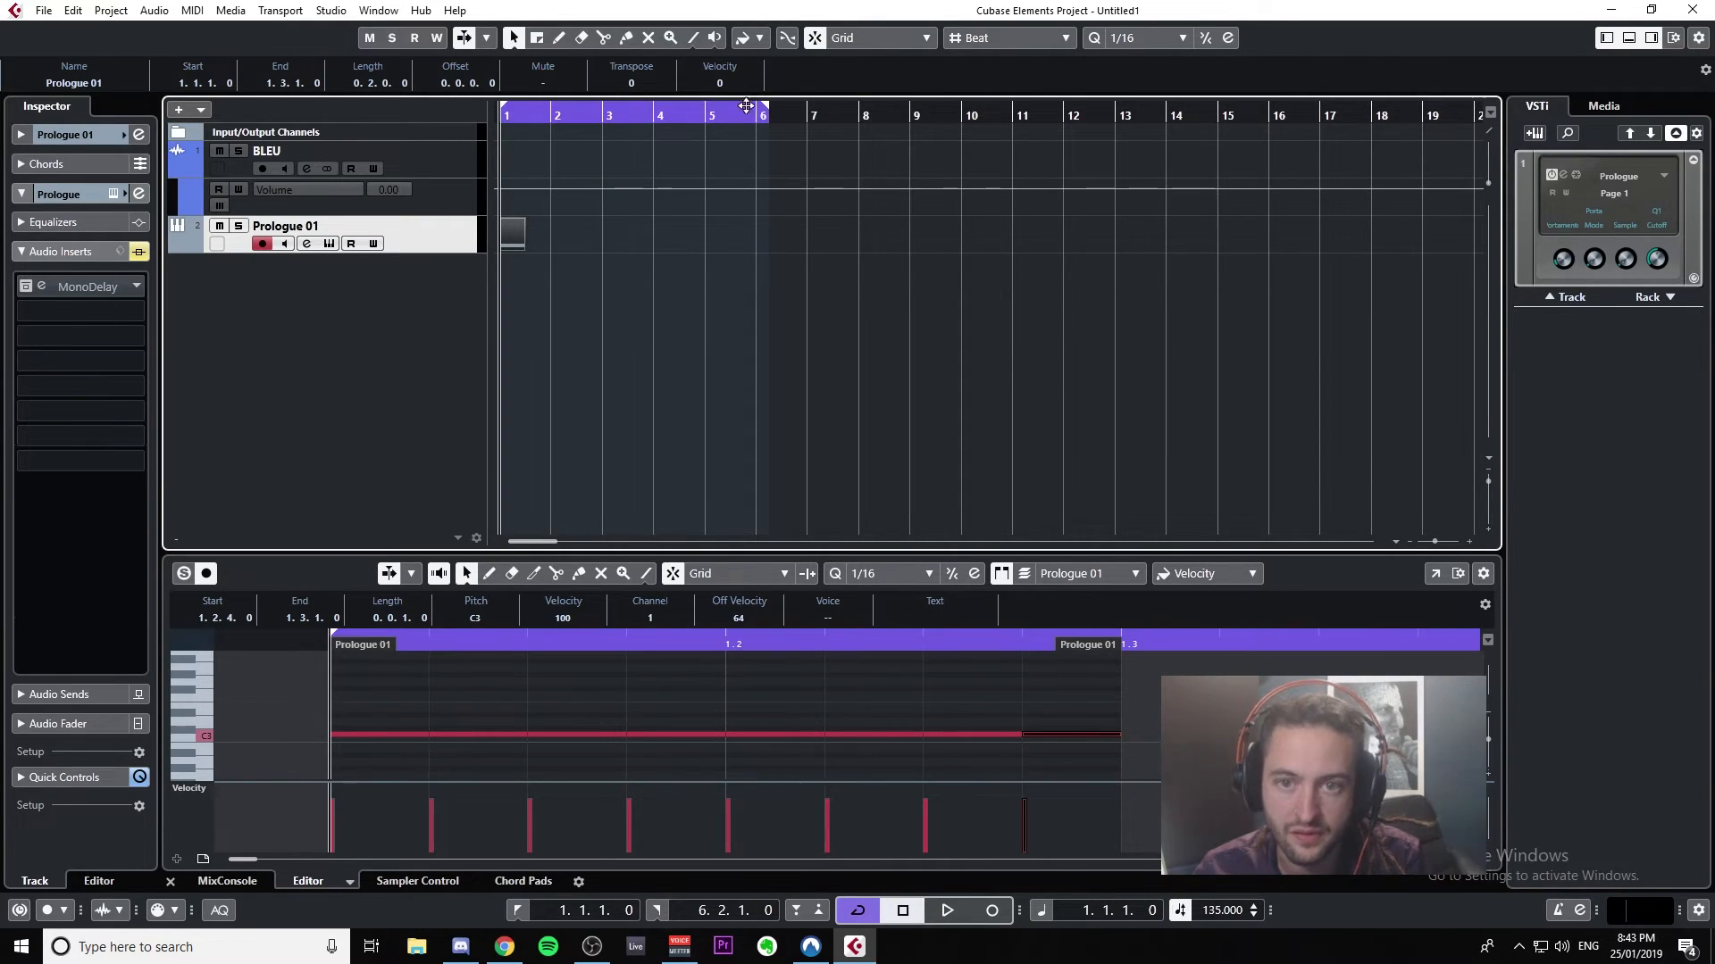
left_click_drag(766, 107, 574, 132)
left_click_drag(768, 114, 427, 141)
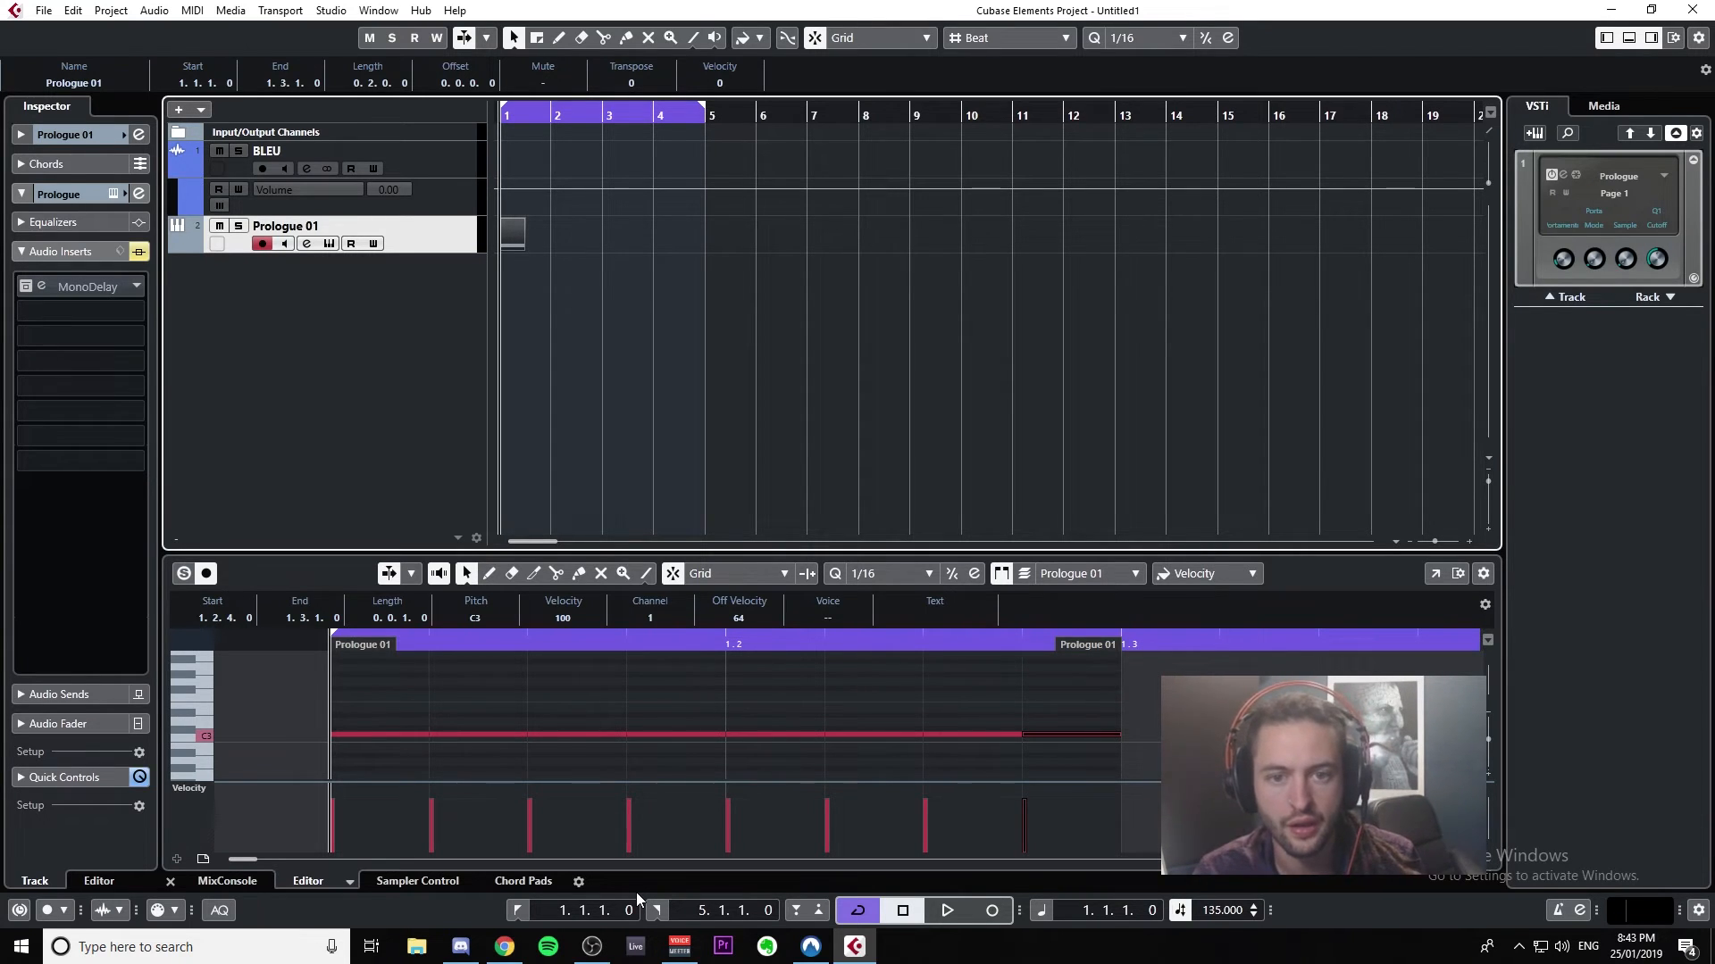
Step: Deselect the Prologue 01 part and expand the Transpose section in the editor Inspector
key("Tab")
key("Tab")
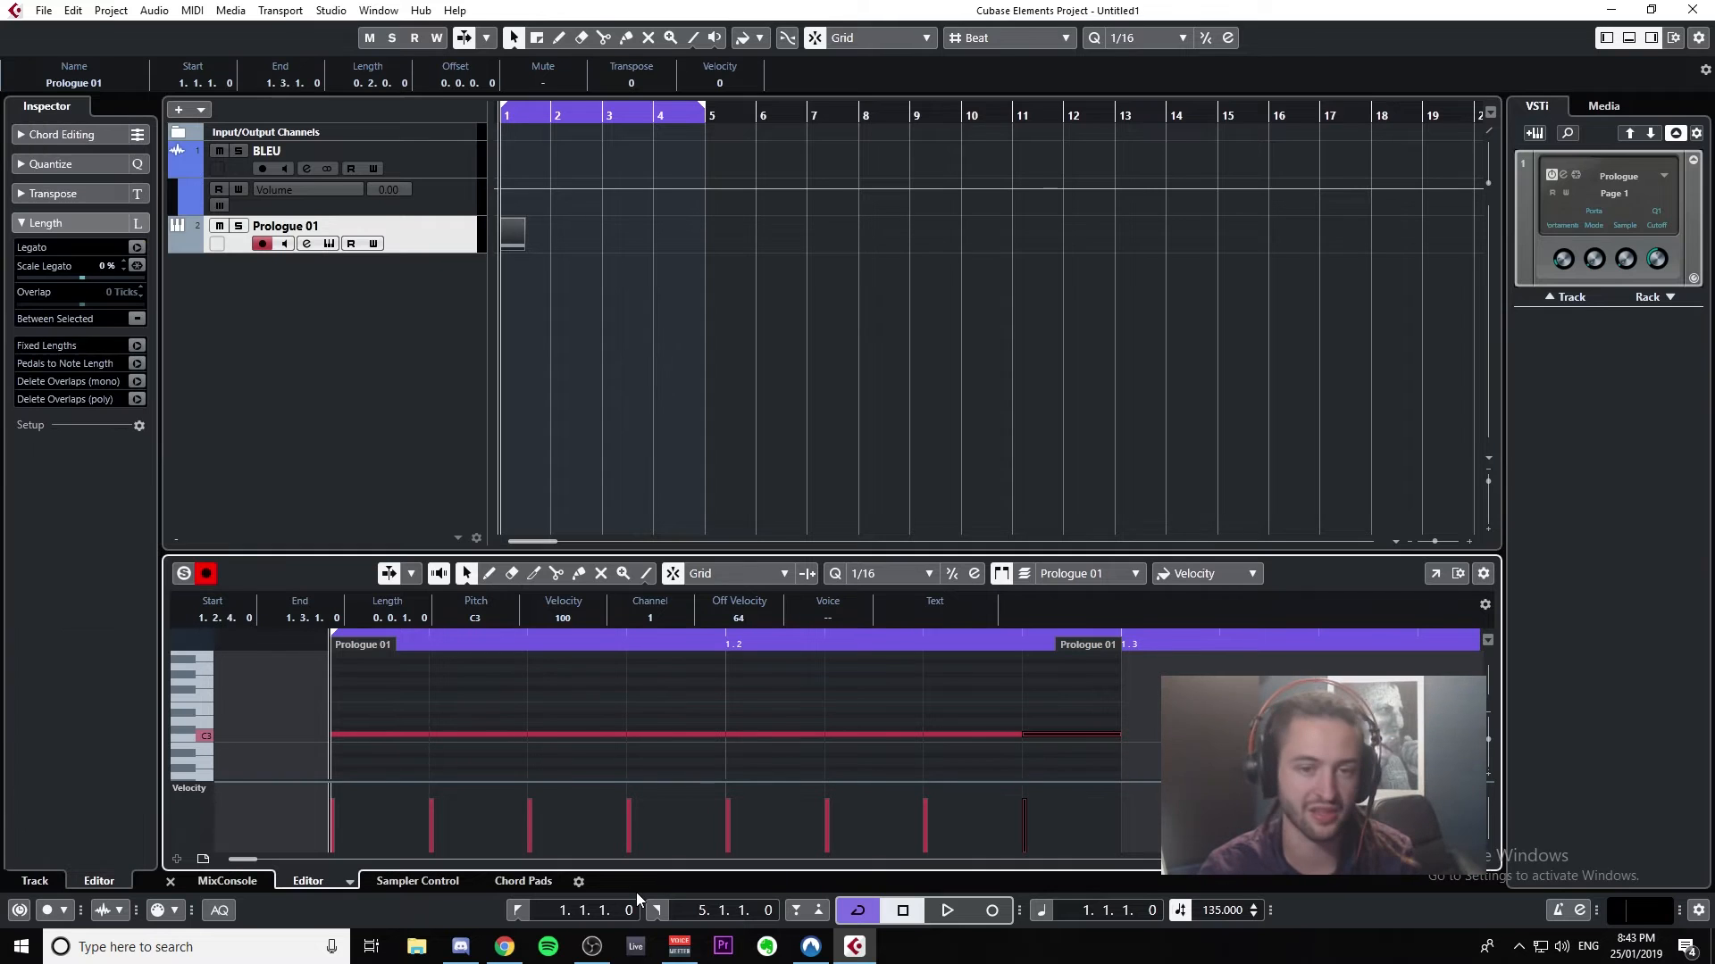
left_click(544, 245)
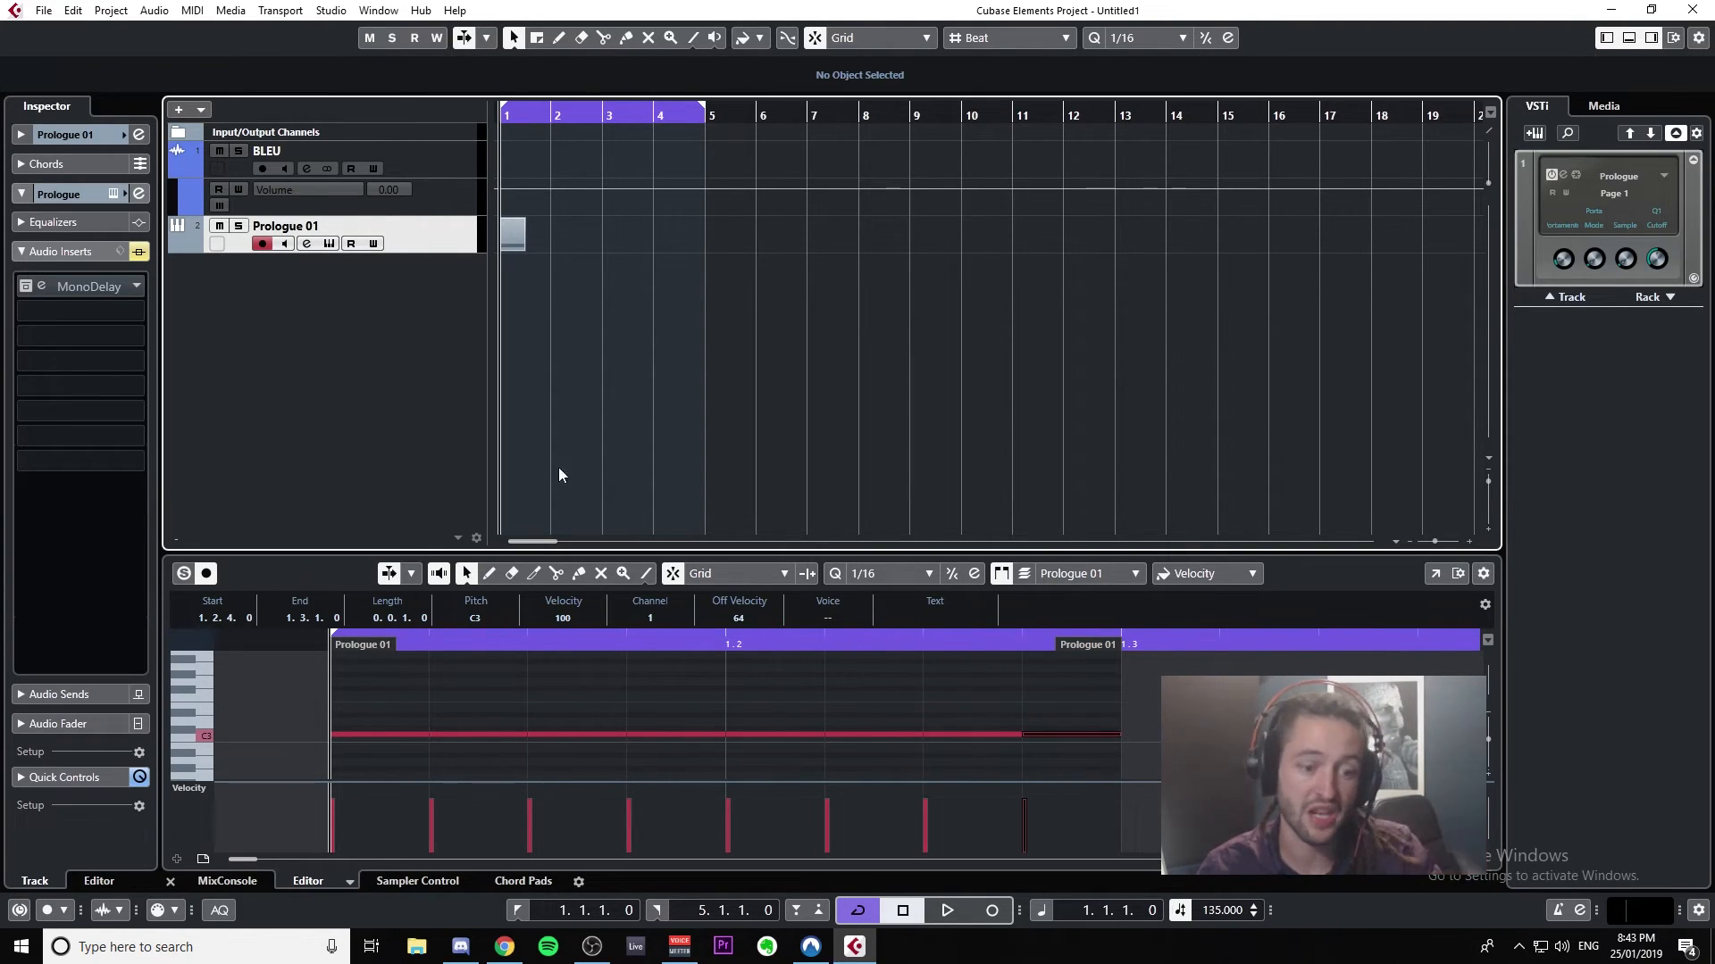
left_click(104, 883)
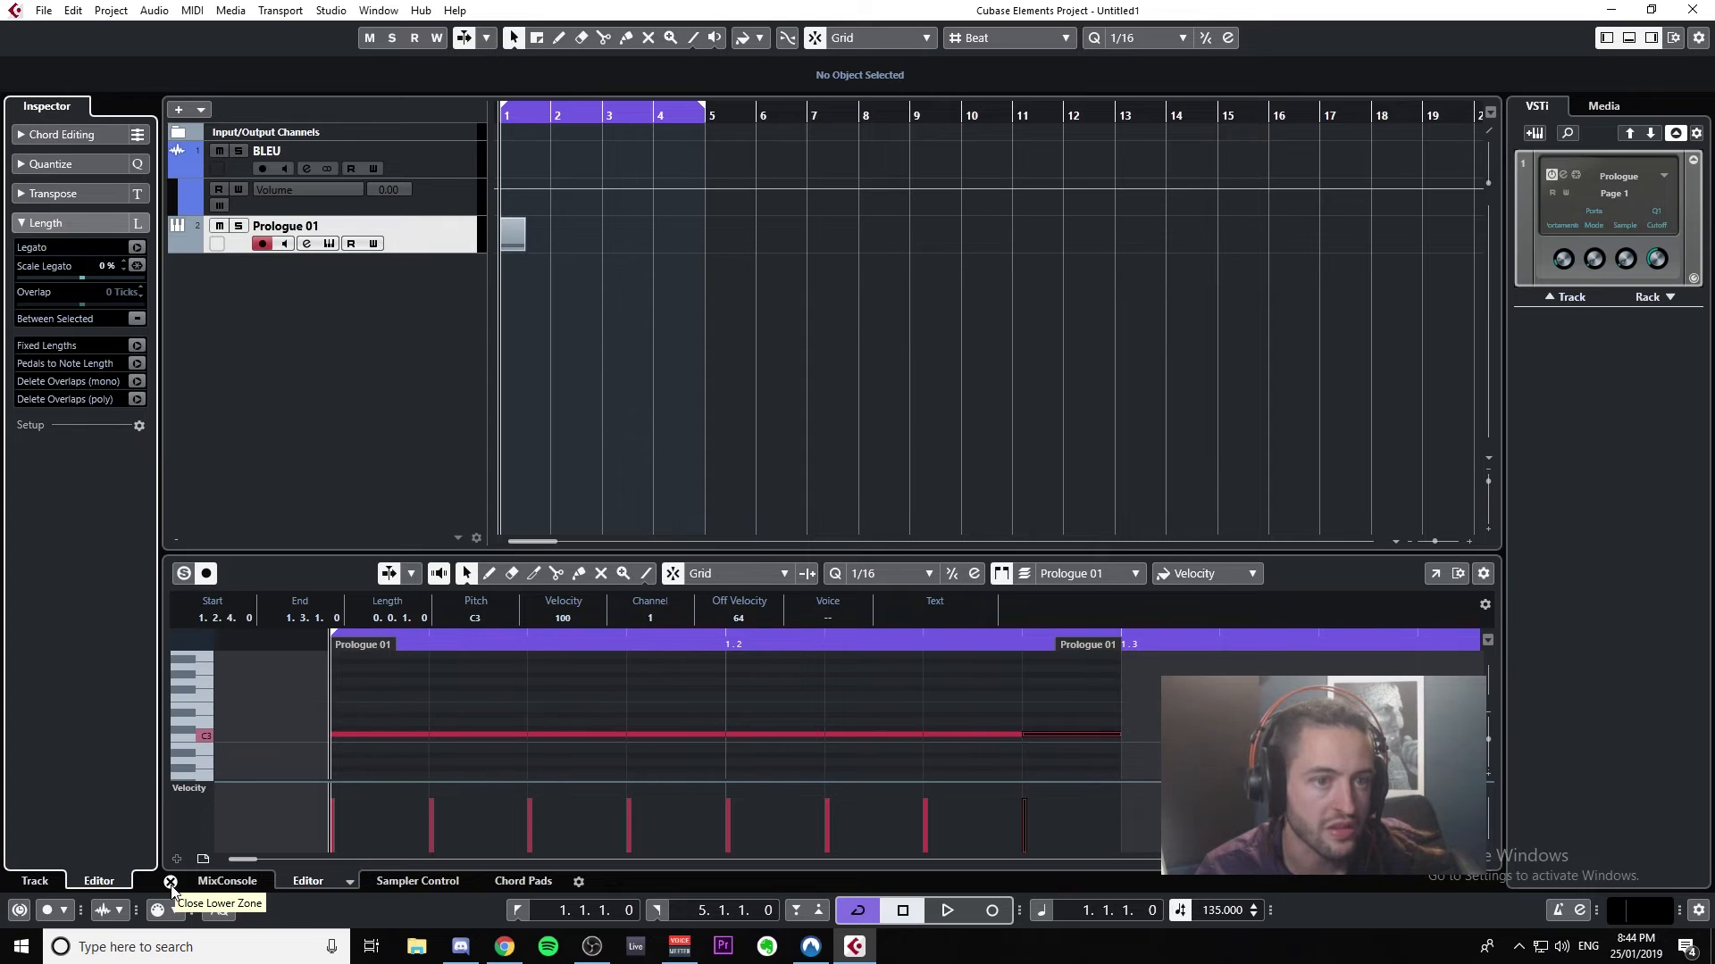
left_click(21, 195)
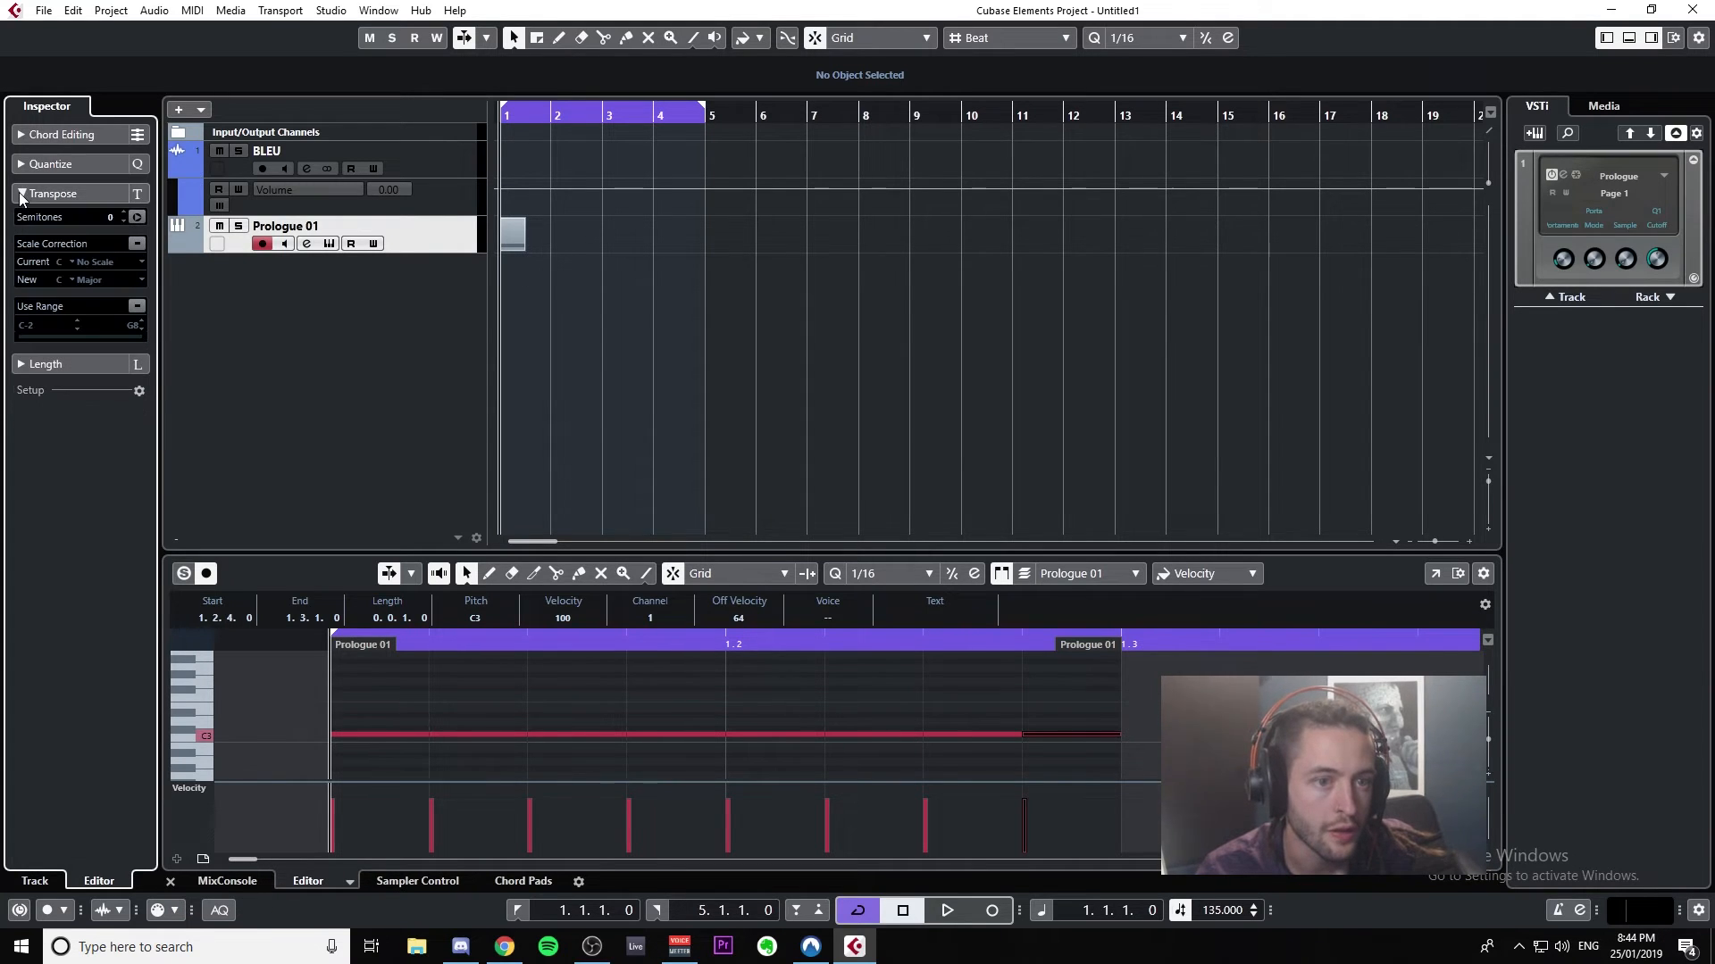
Step: View the MixConsole, Editor and Sampler Control in the lower zone, reopening the Prologue 01 part in the editor along the way
left_click(227, 881)
left_click(300, 882)
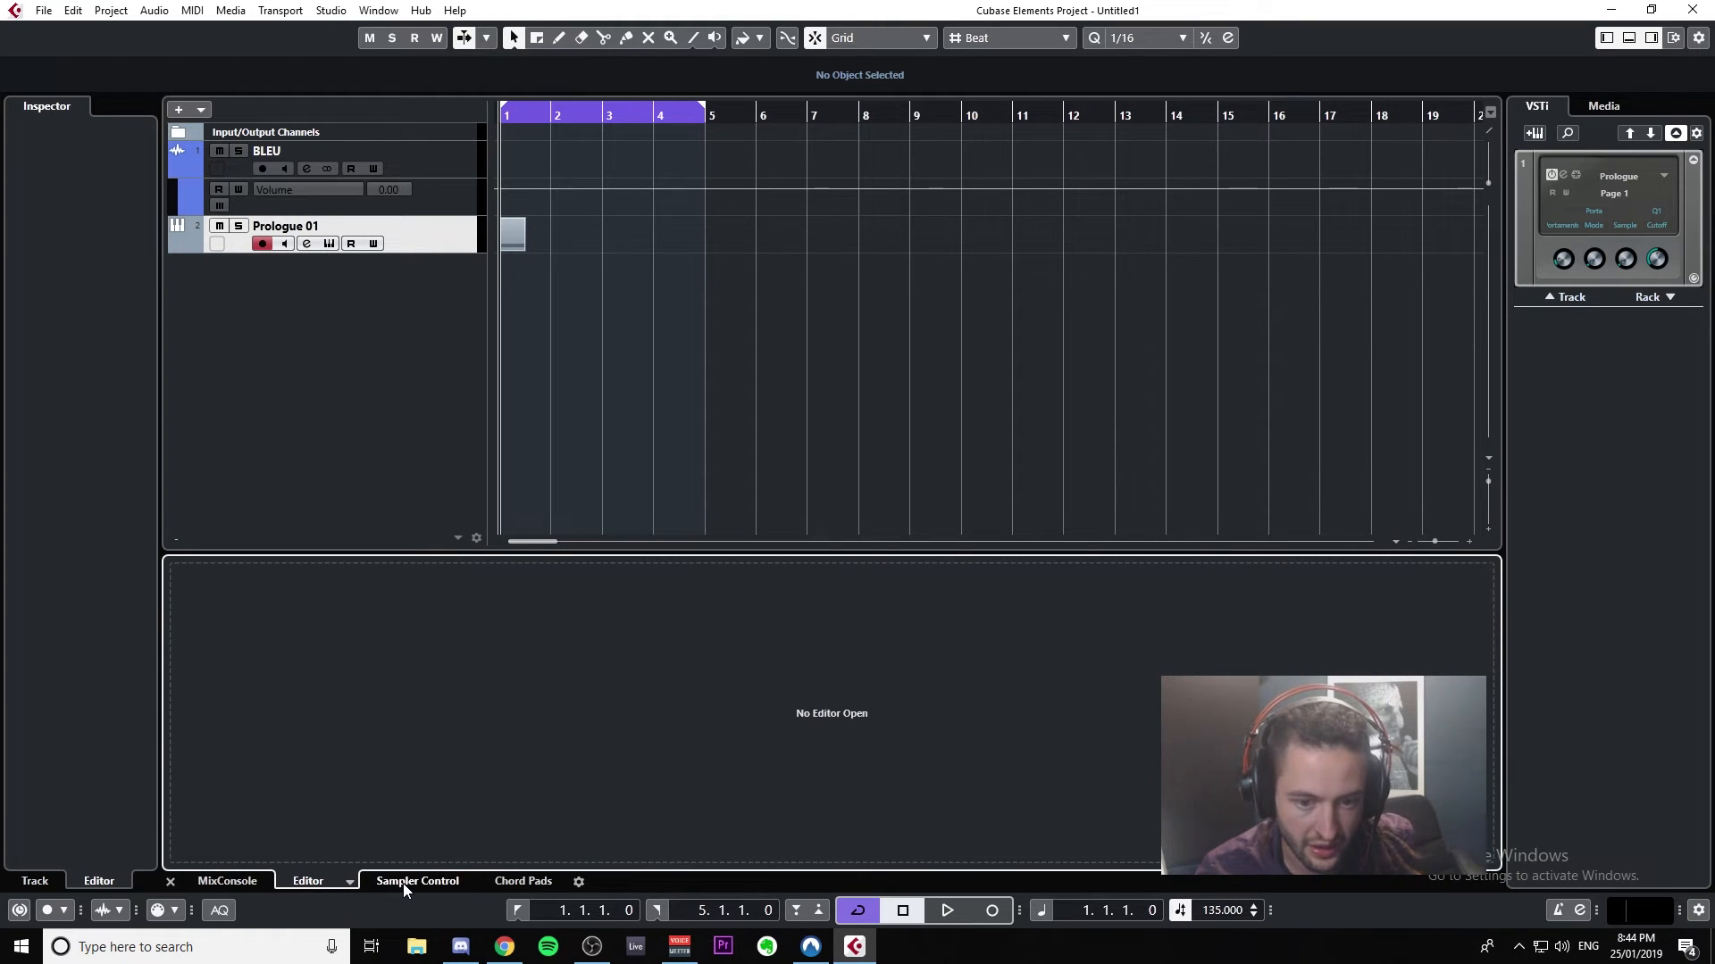
left_click(403, 882)
left_click(308, 883)
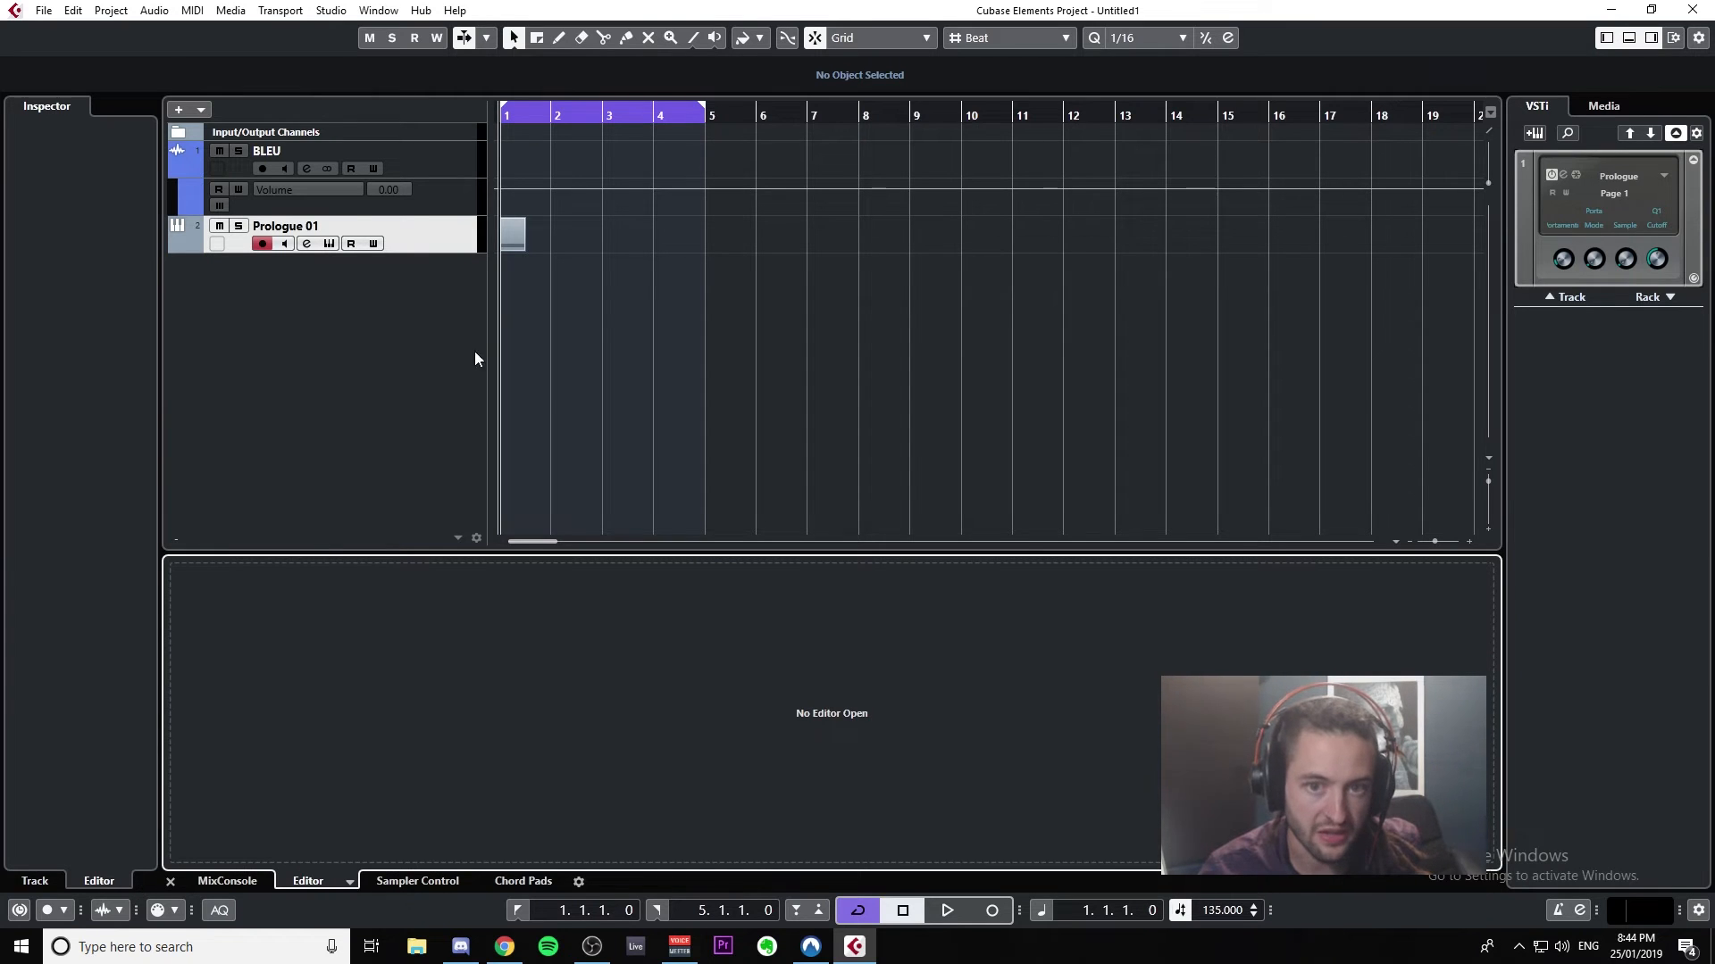
double_click(509, 232)
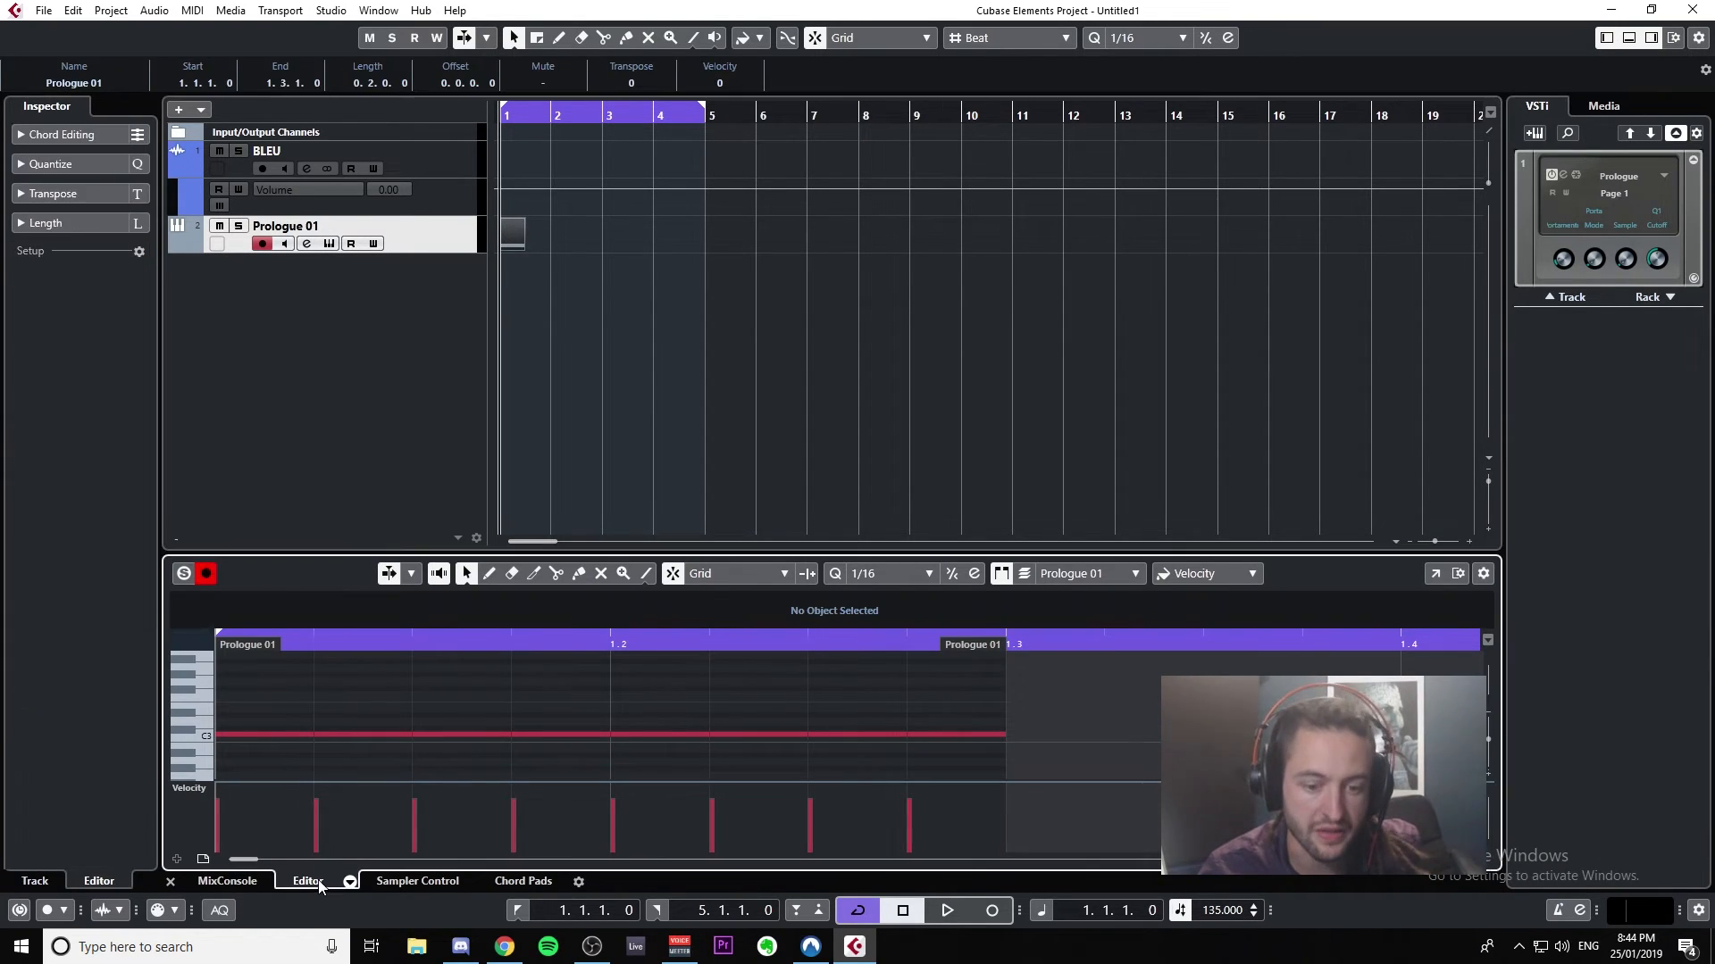
left_click(412, 883)
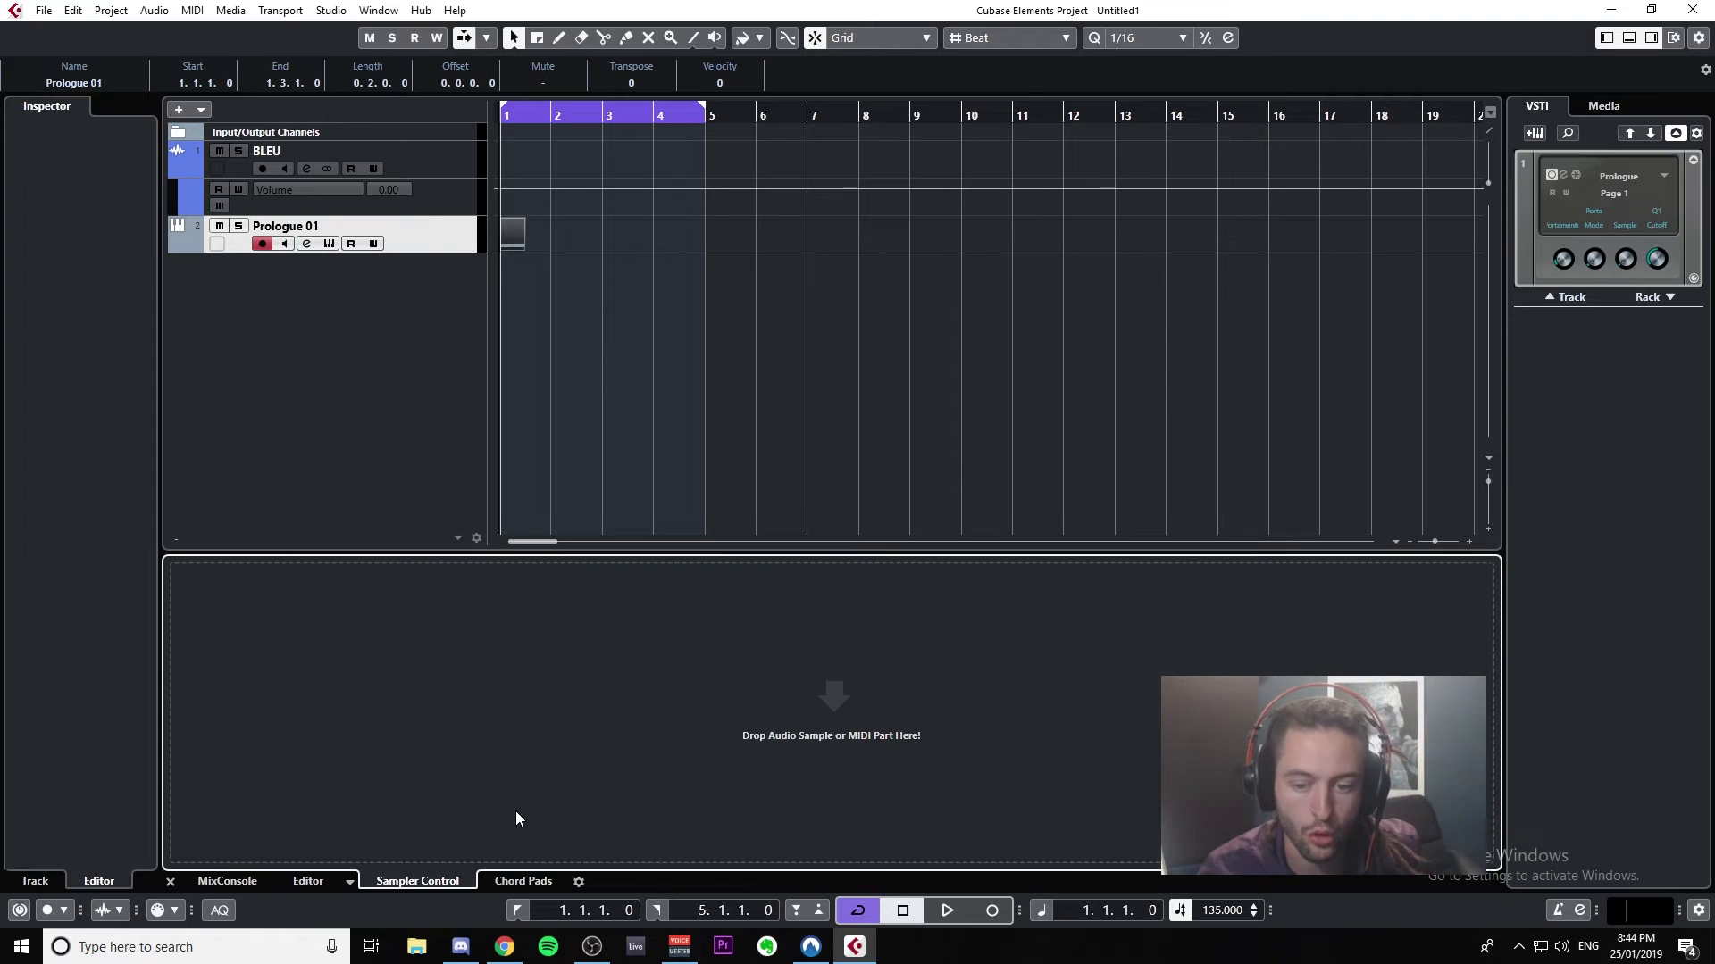
Step: Import Mind Mirror - Kick 03 - G from the Mind Mirror Samples folder to bar 1 of the BLEU track, copied to the working directory in 16 bit
left_click(340, 144)
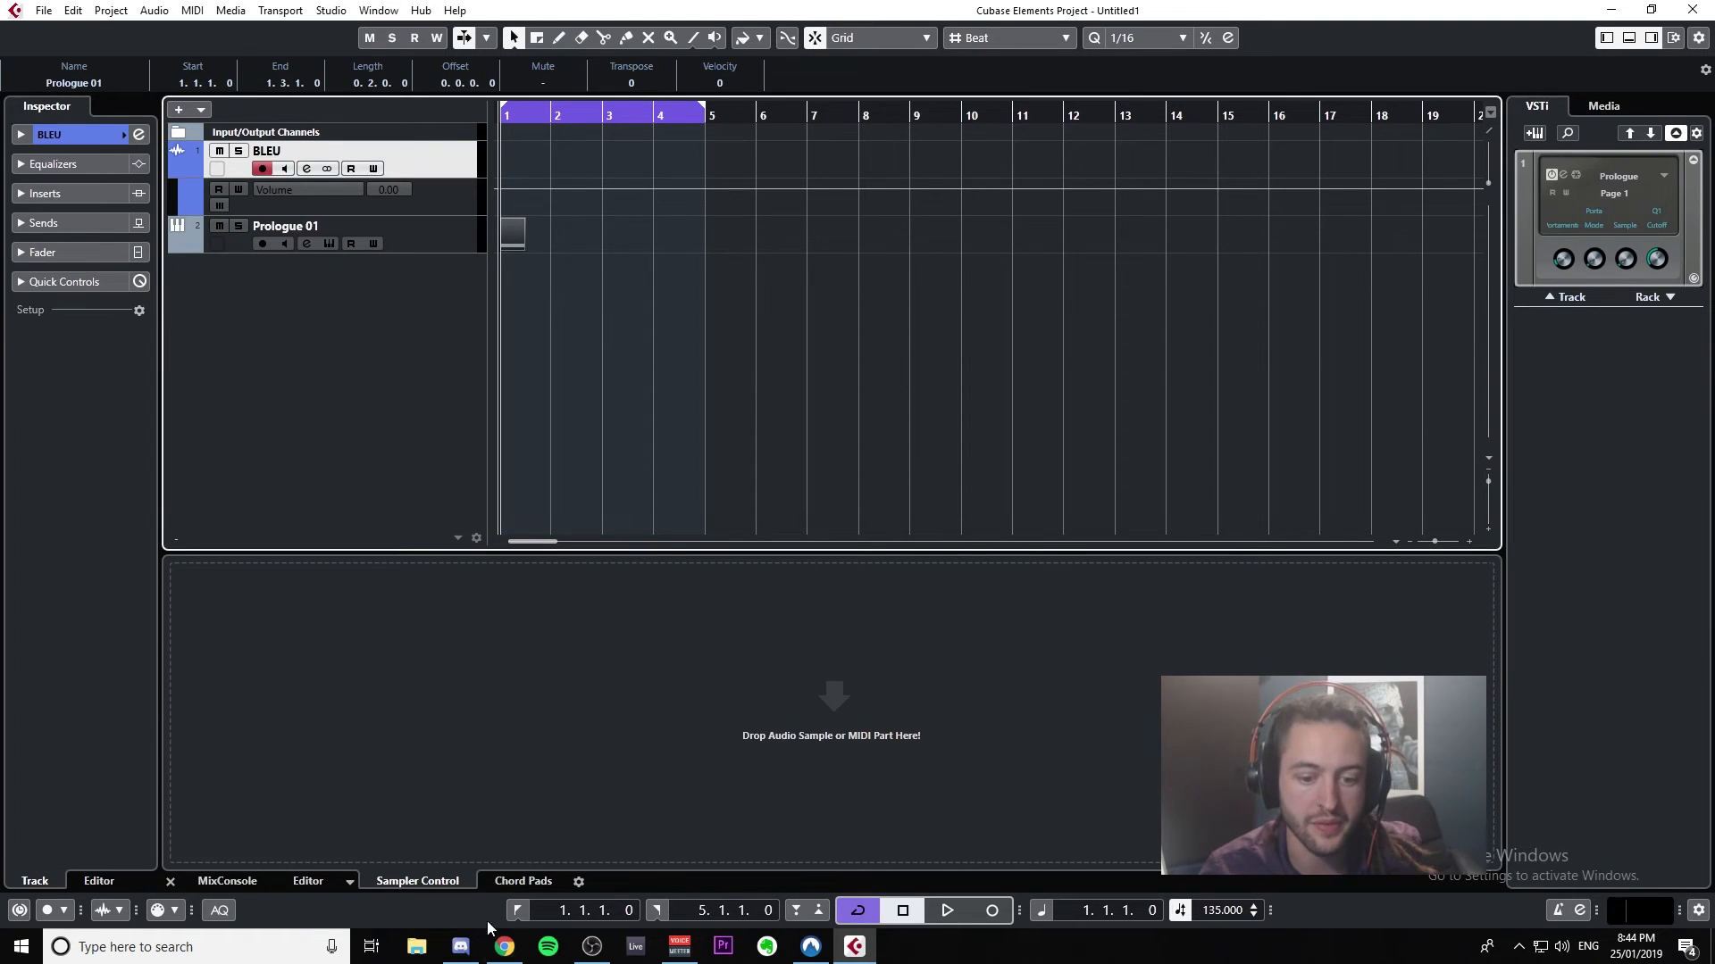
left_click(417, 948)
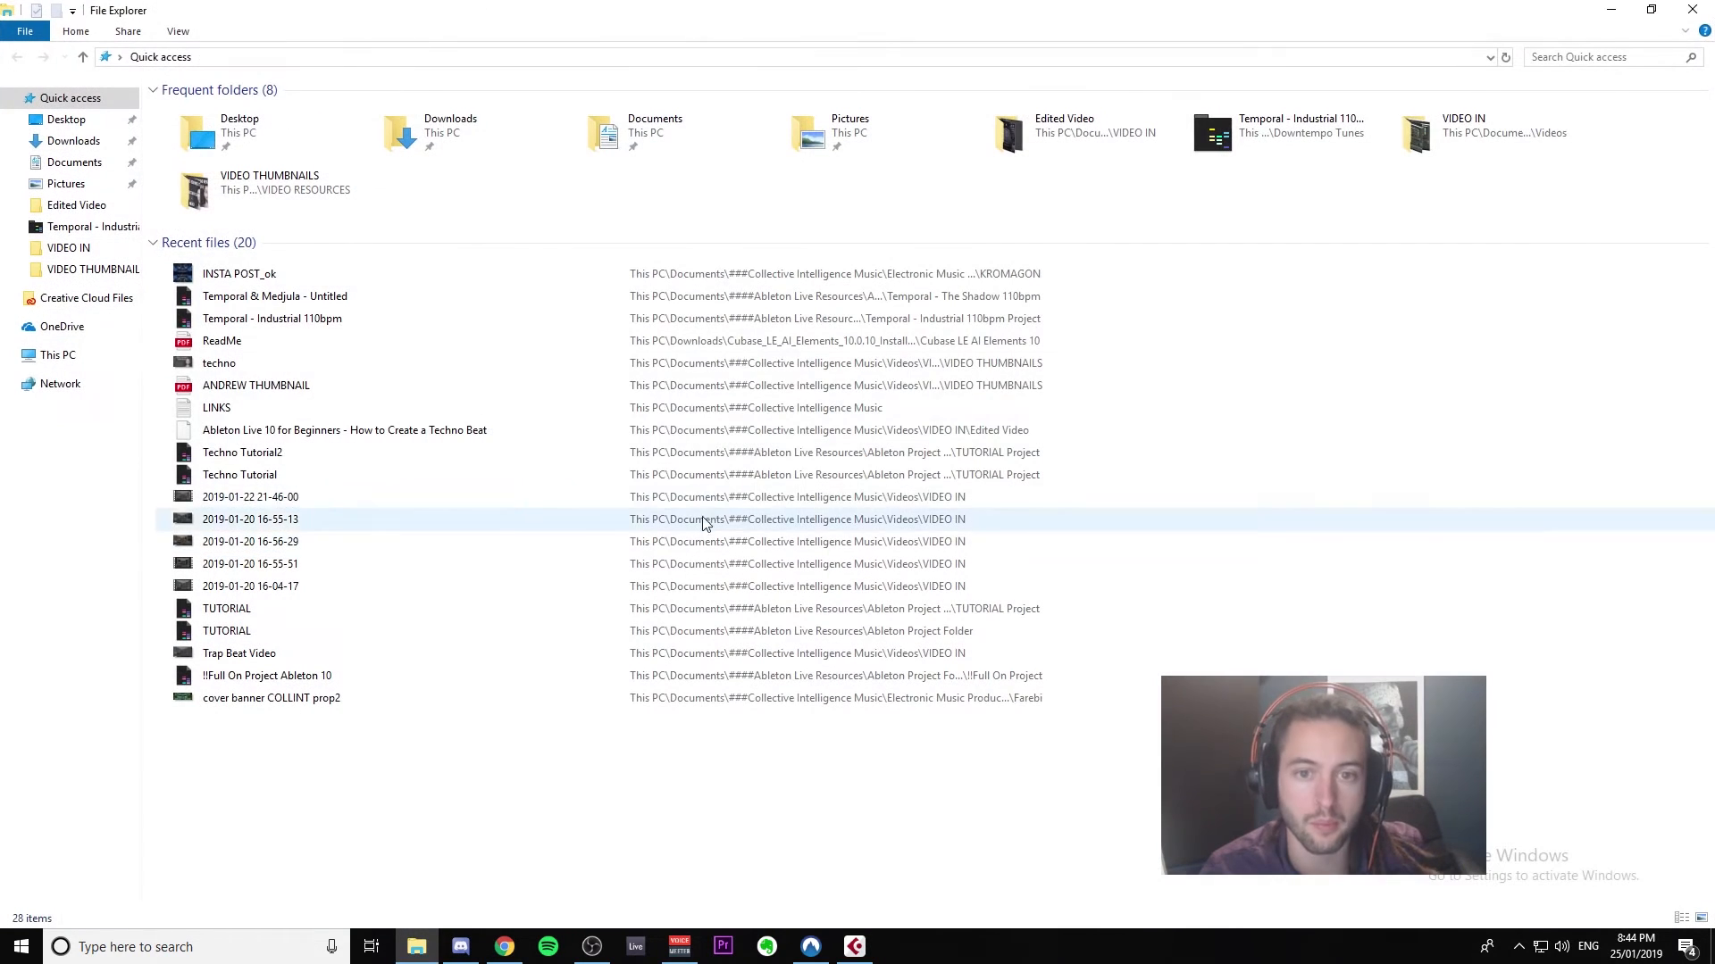
left_click(89, 166)
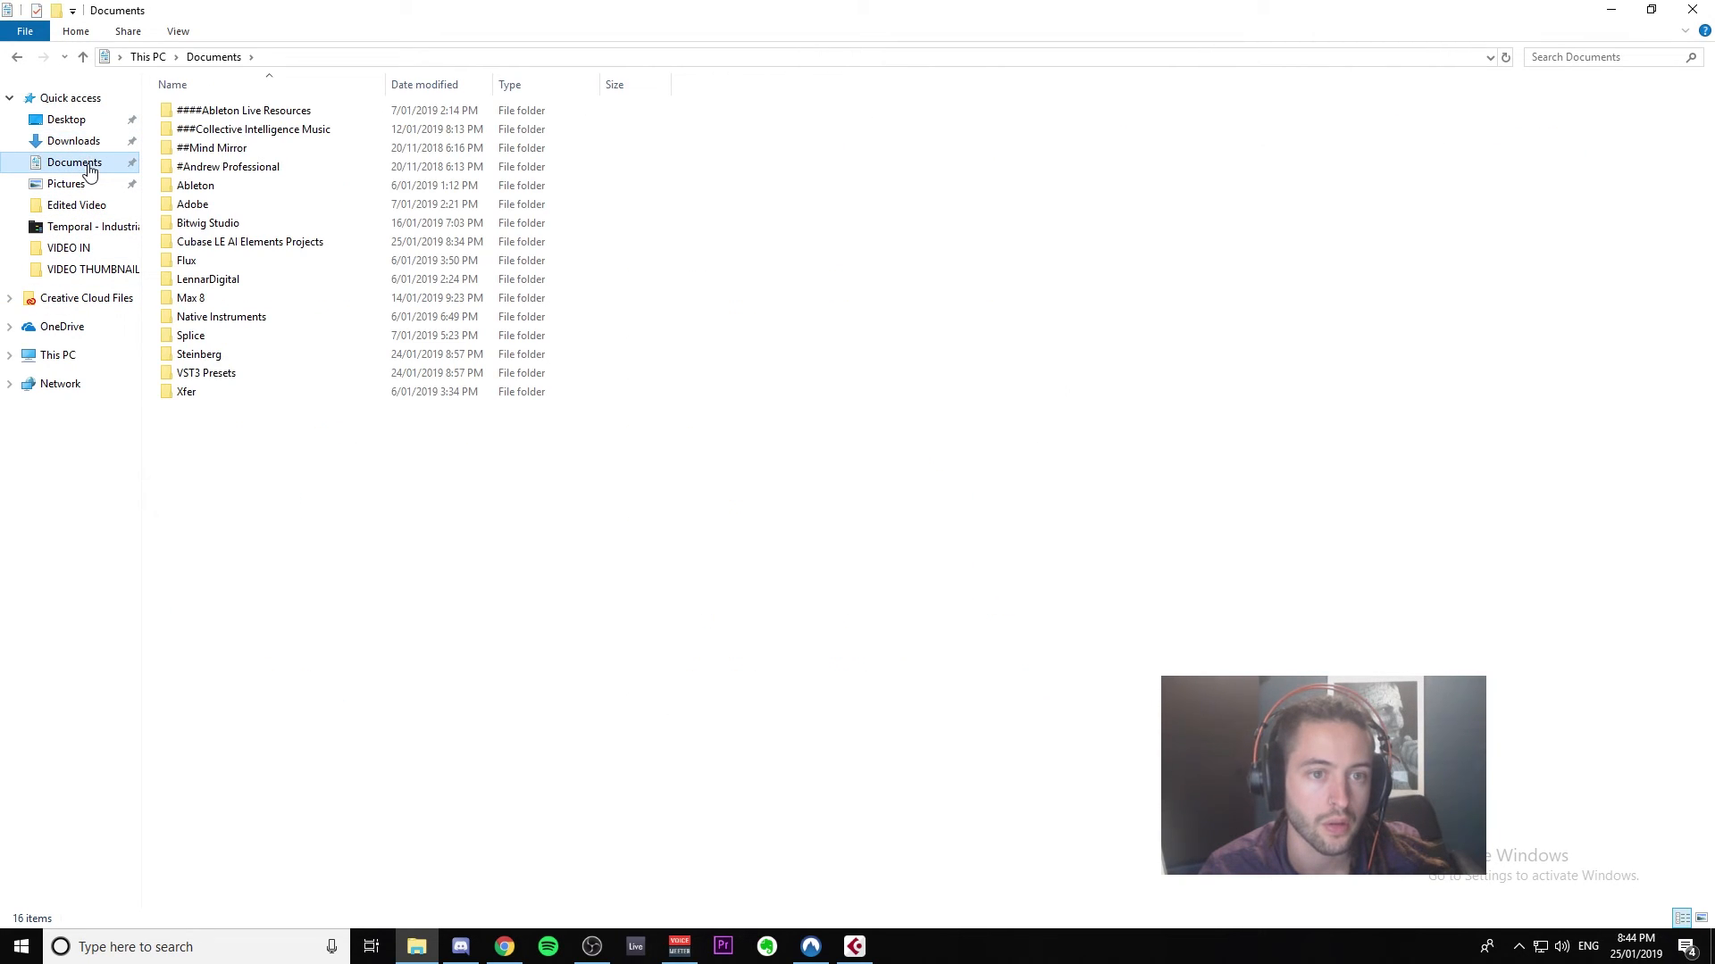
double_click(272, 109)
double_click(272, 129)
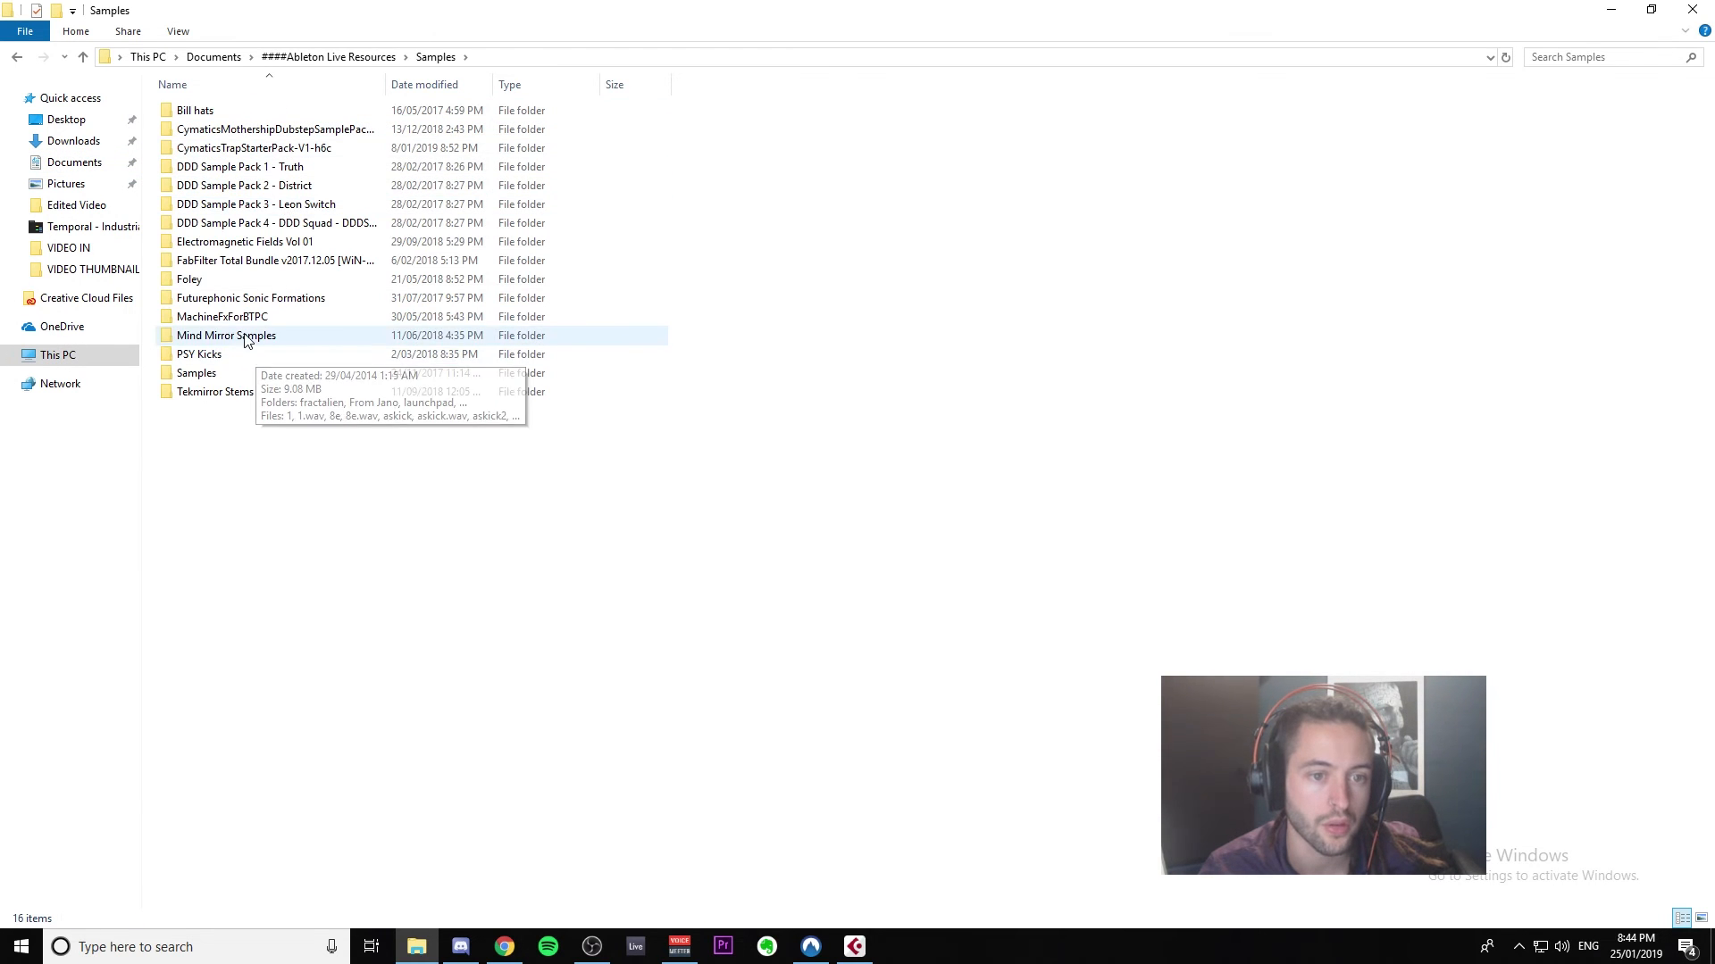
double_click(270, 335)
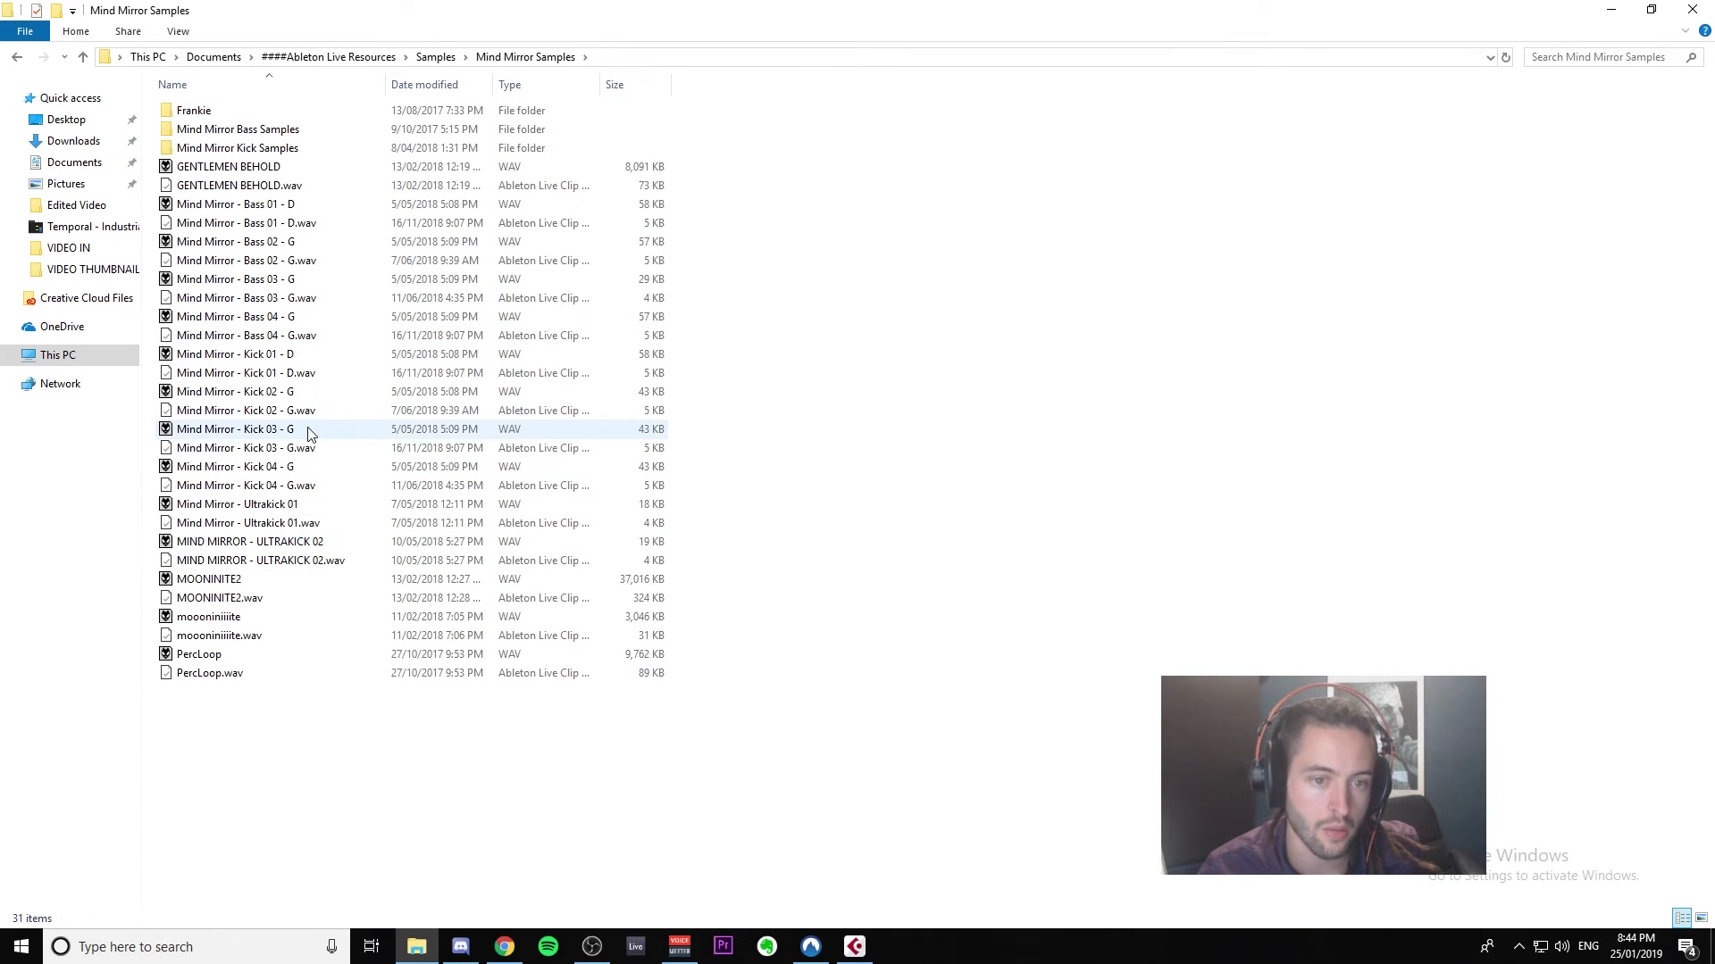
left_click_drag(295, 429, 511, 166)
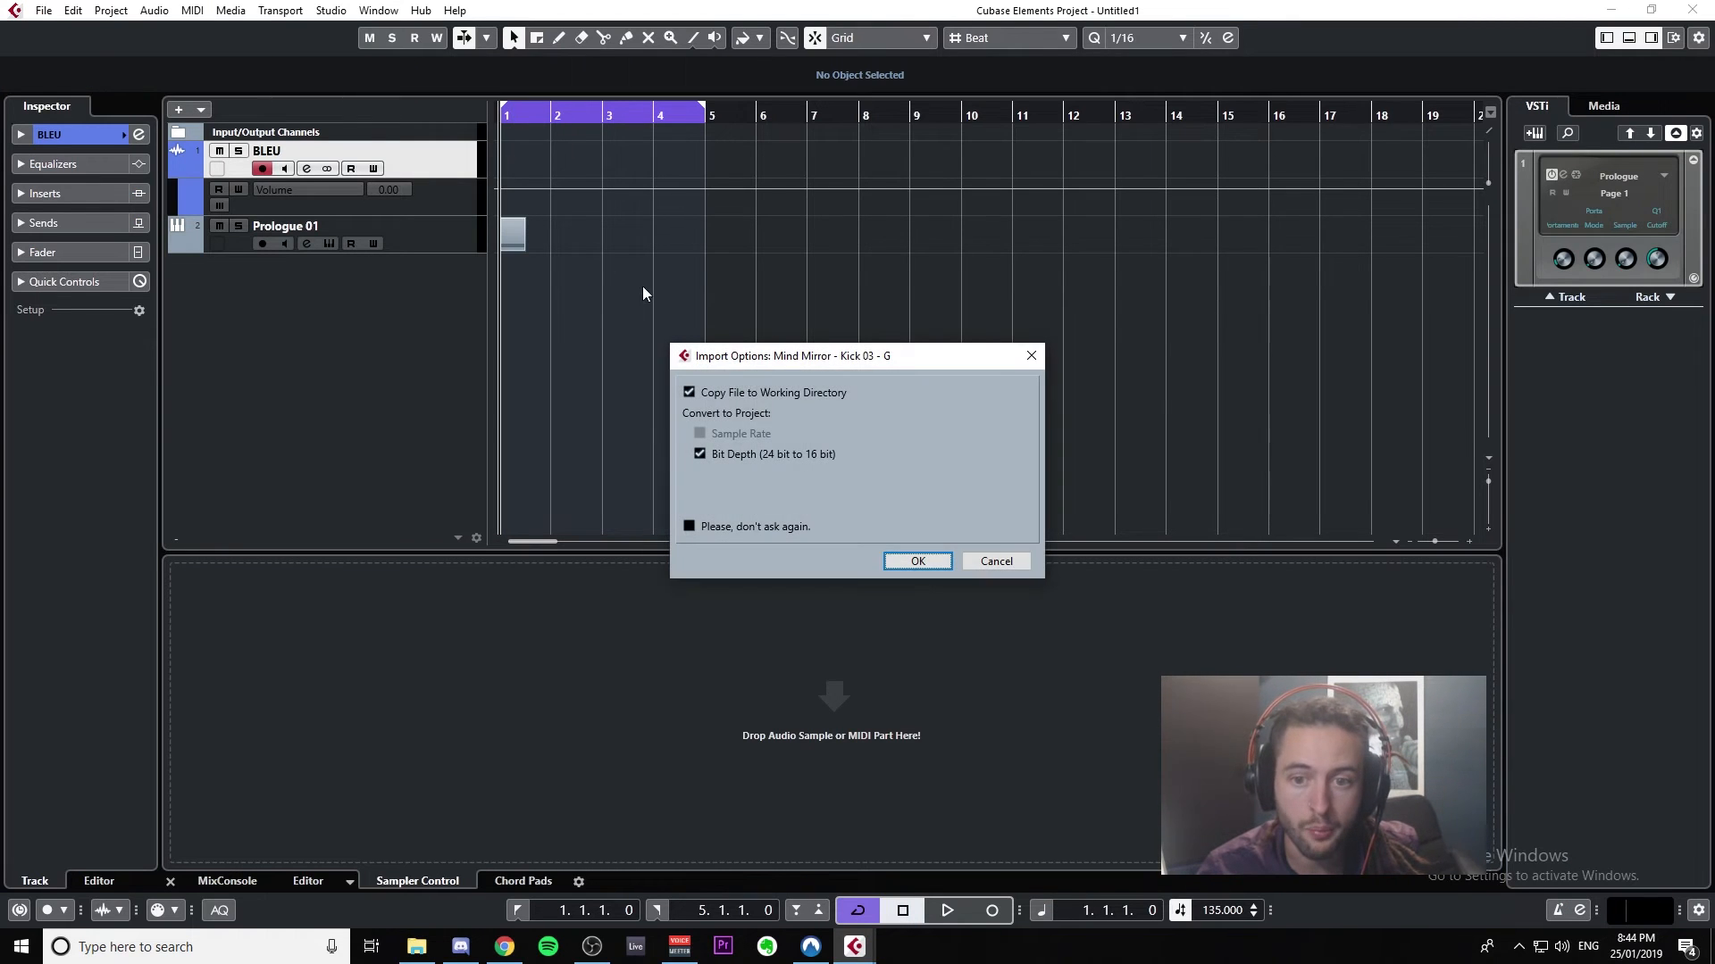
left_click(930, 561)
Step: Shorten the cycle range to end at 2.1.1.0, play it, and move the Prologue 01 part to start at 1.2.1.0
left_click_drag(700, 134, 552, 132)
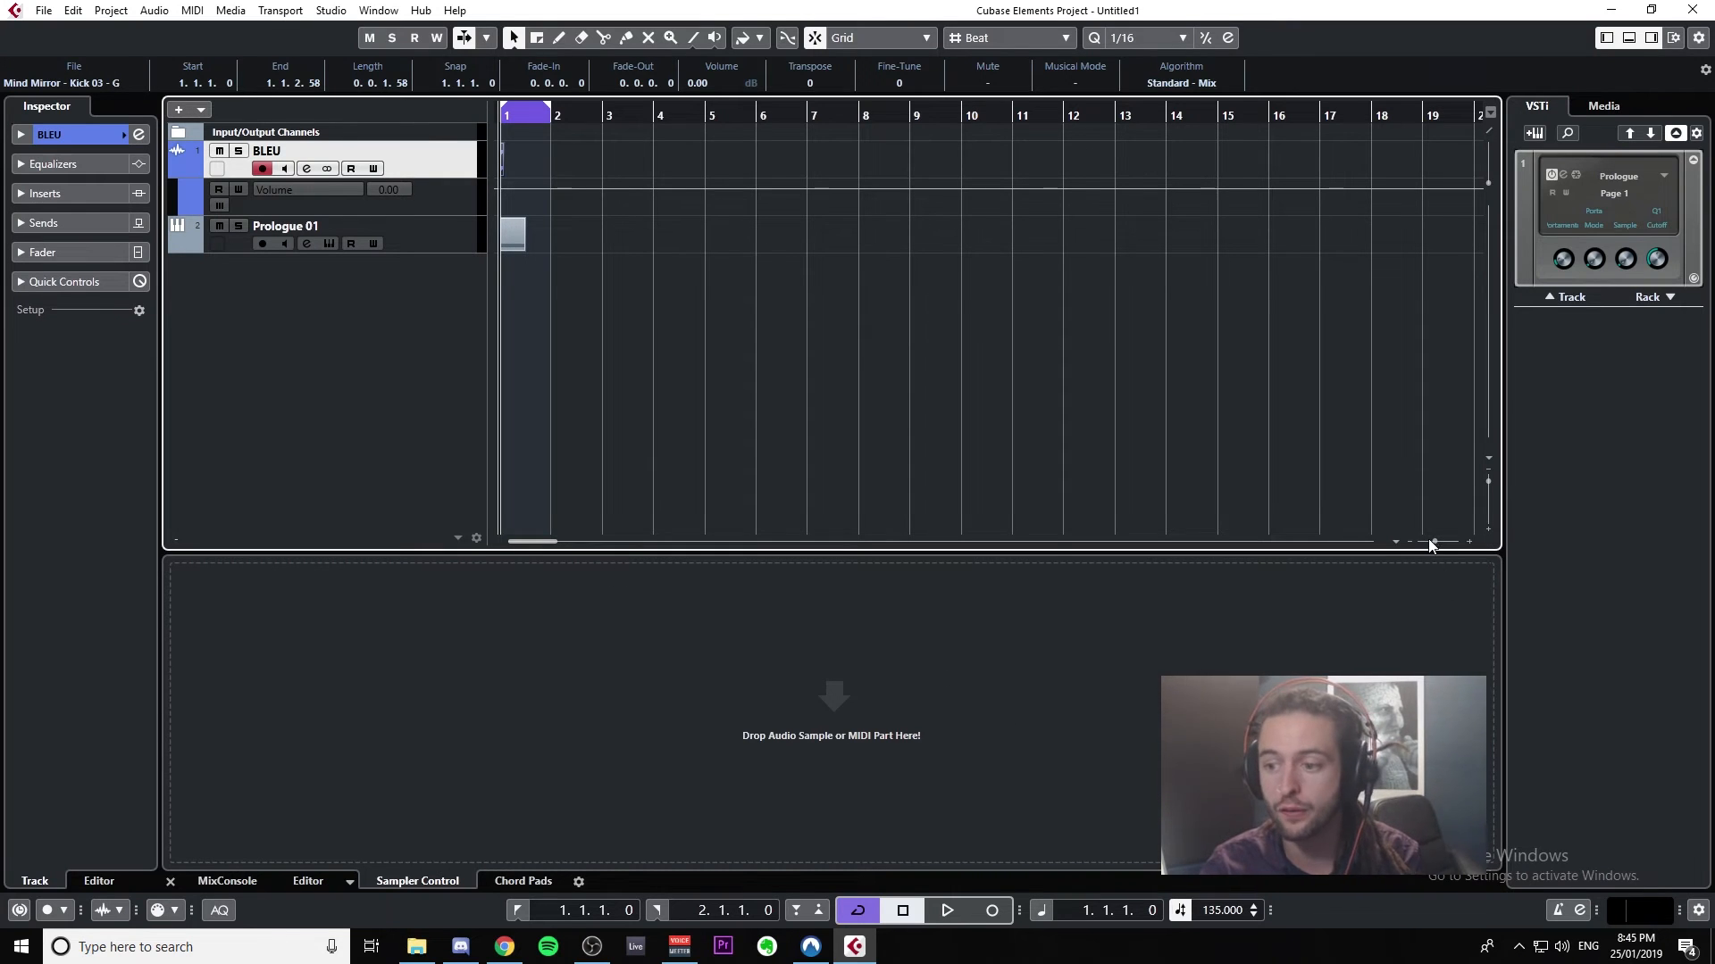
left_click_drag(1434, 543, 1443, 544)
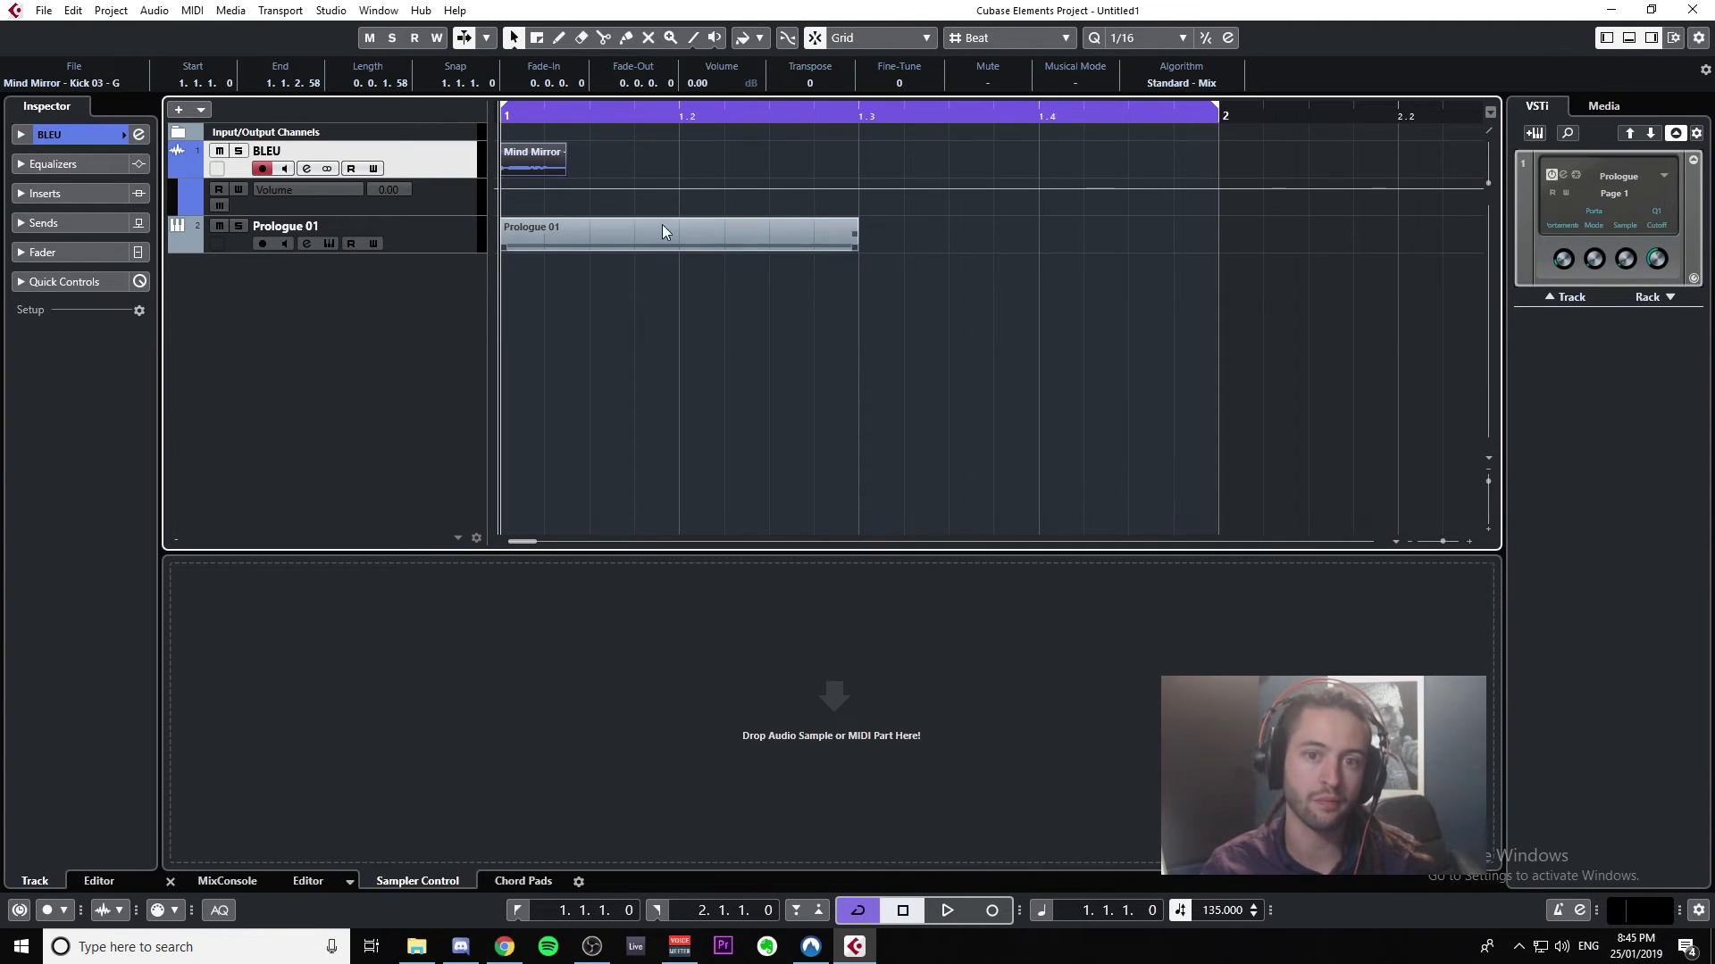
key("space")
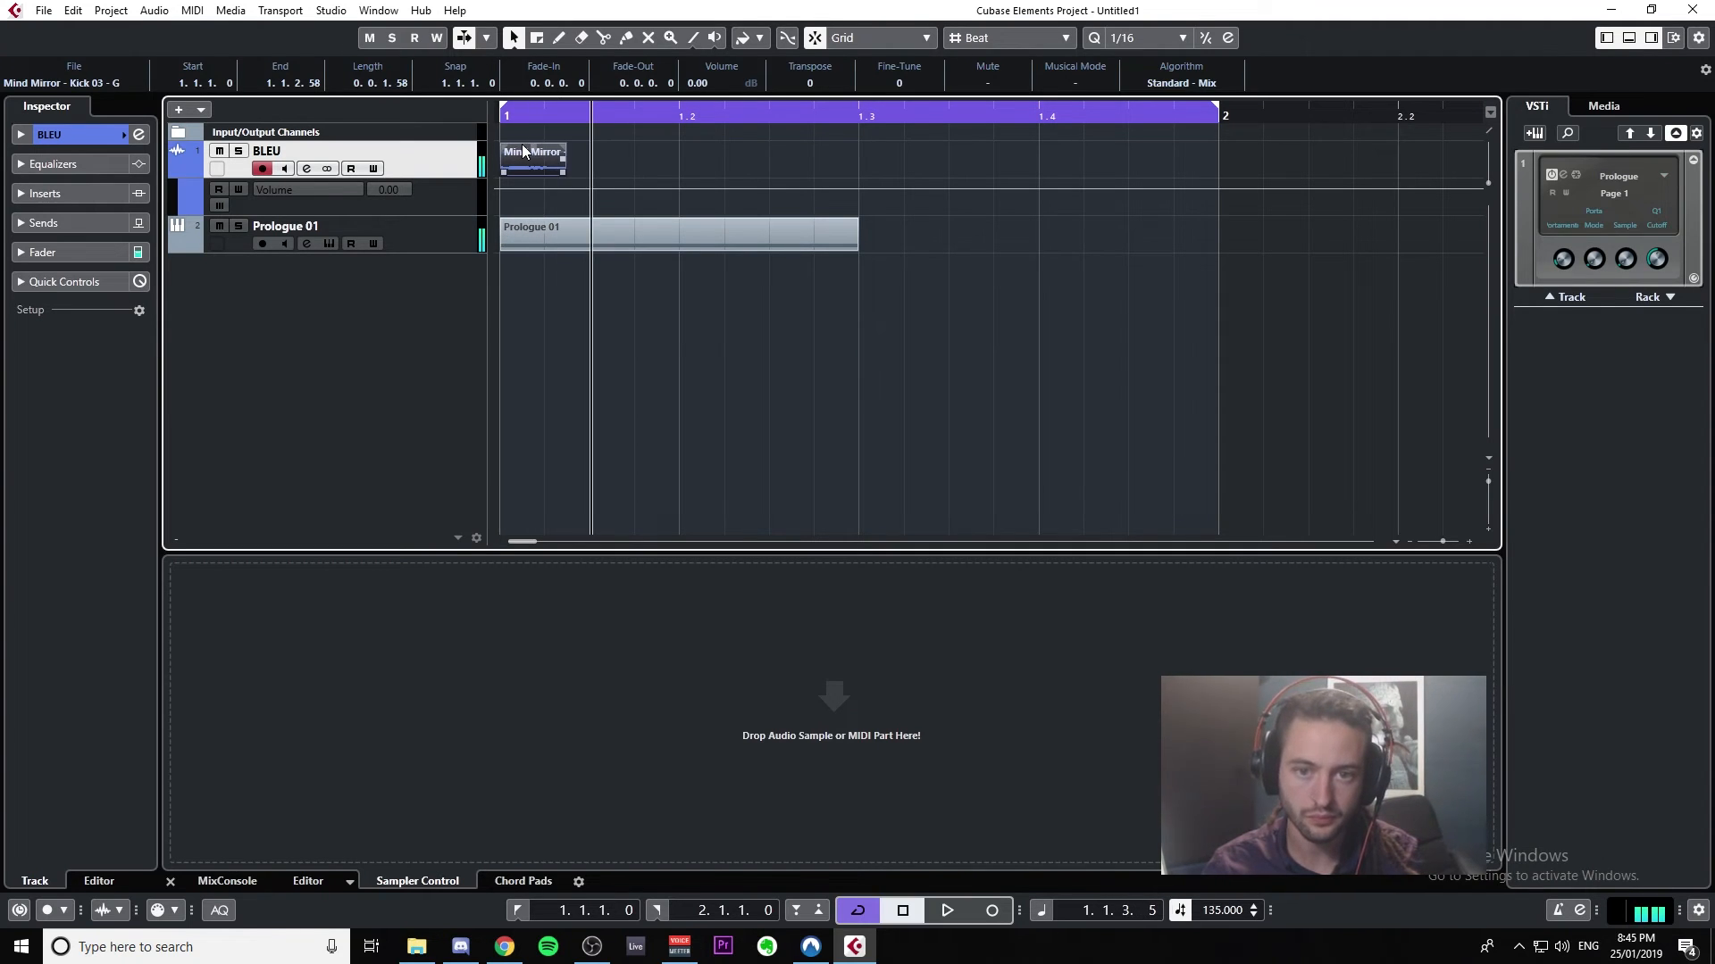
left_click_drag(561, 222, 687, 249)
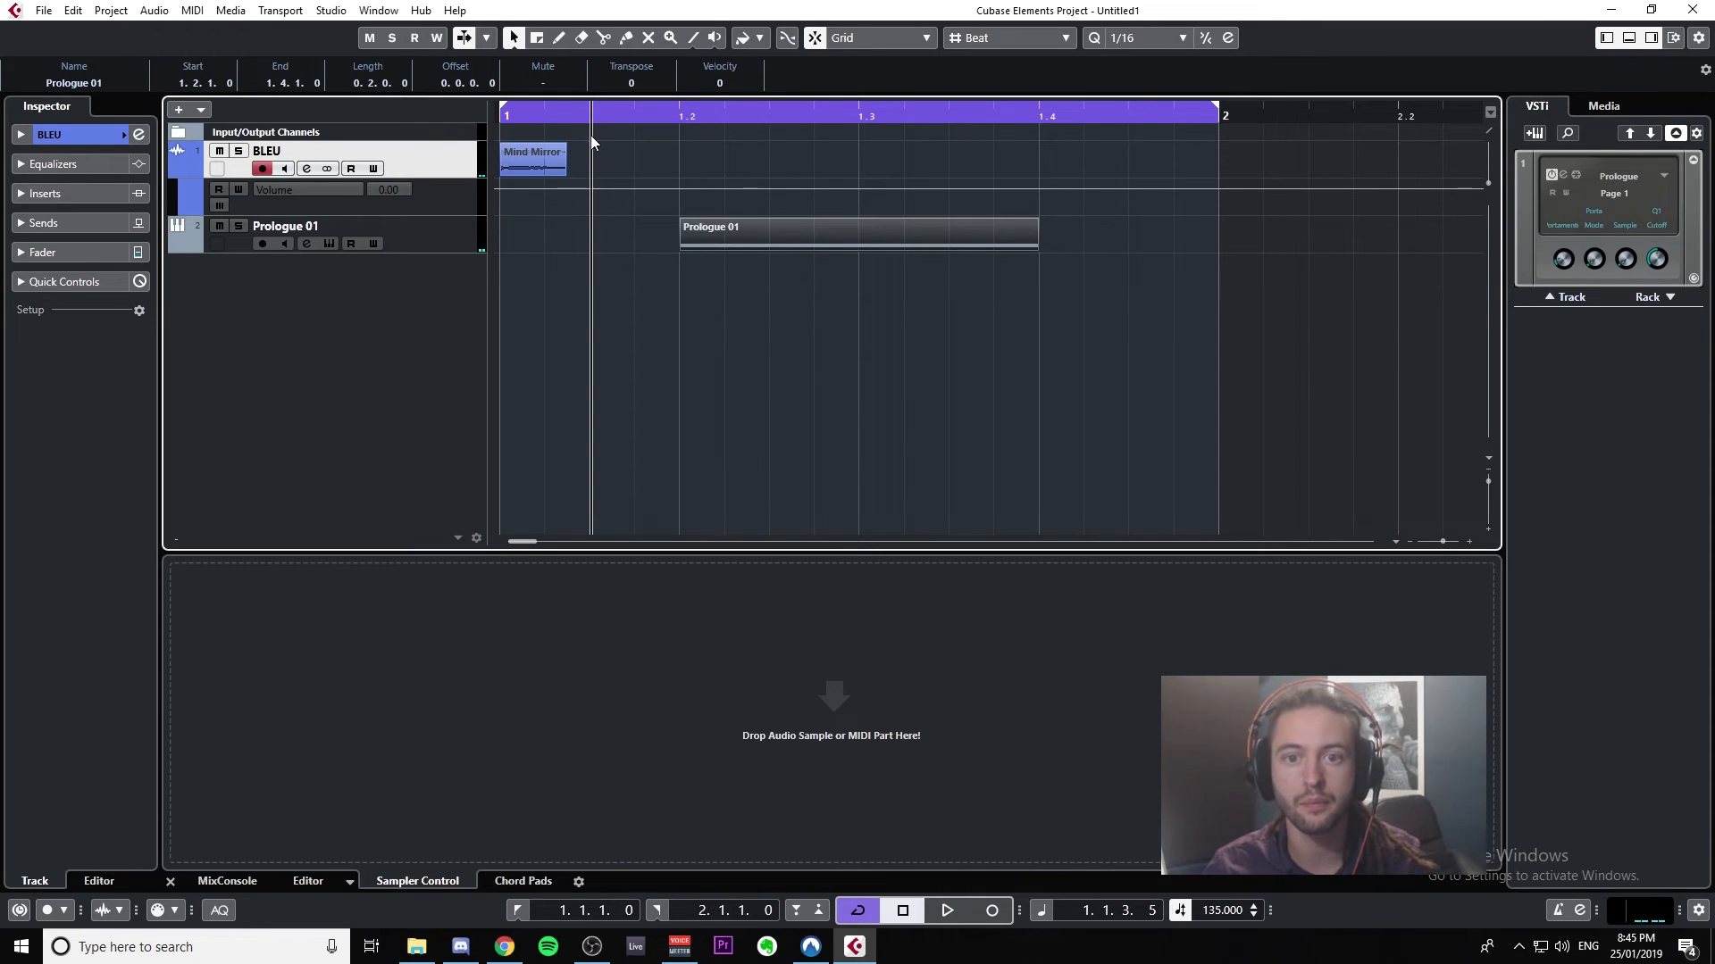
Step: Return the playhead to the start and duplicate the kick event onto beats 1.2, 1.3 and 1.4 of the BLEU track
left_click_drag(590, 124, 545, 162)
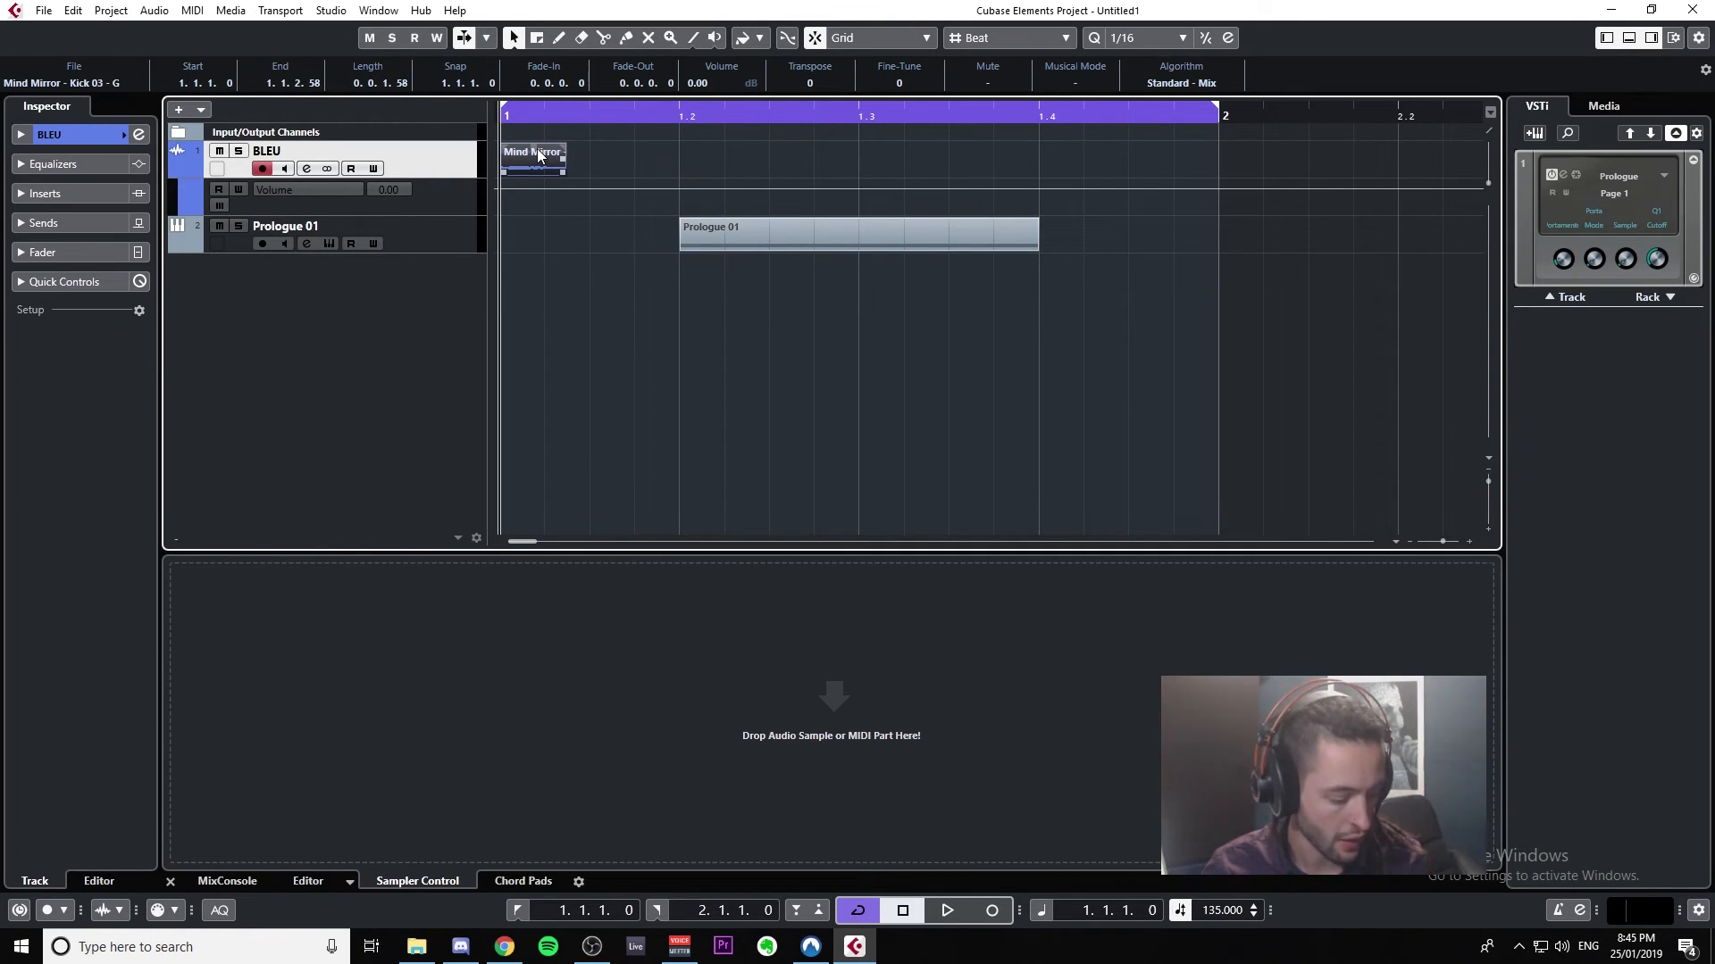
key("ctrl+d")
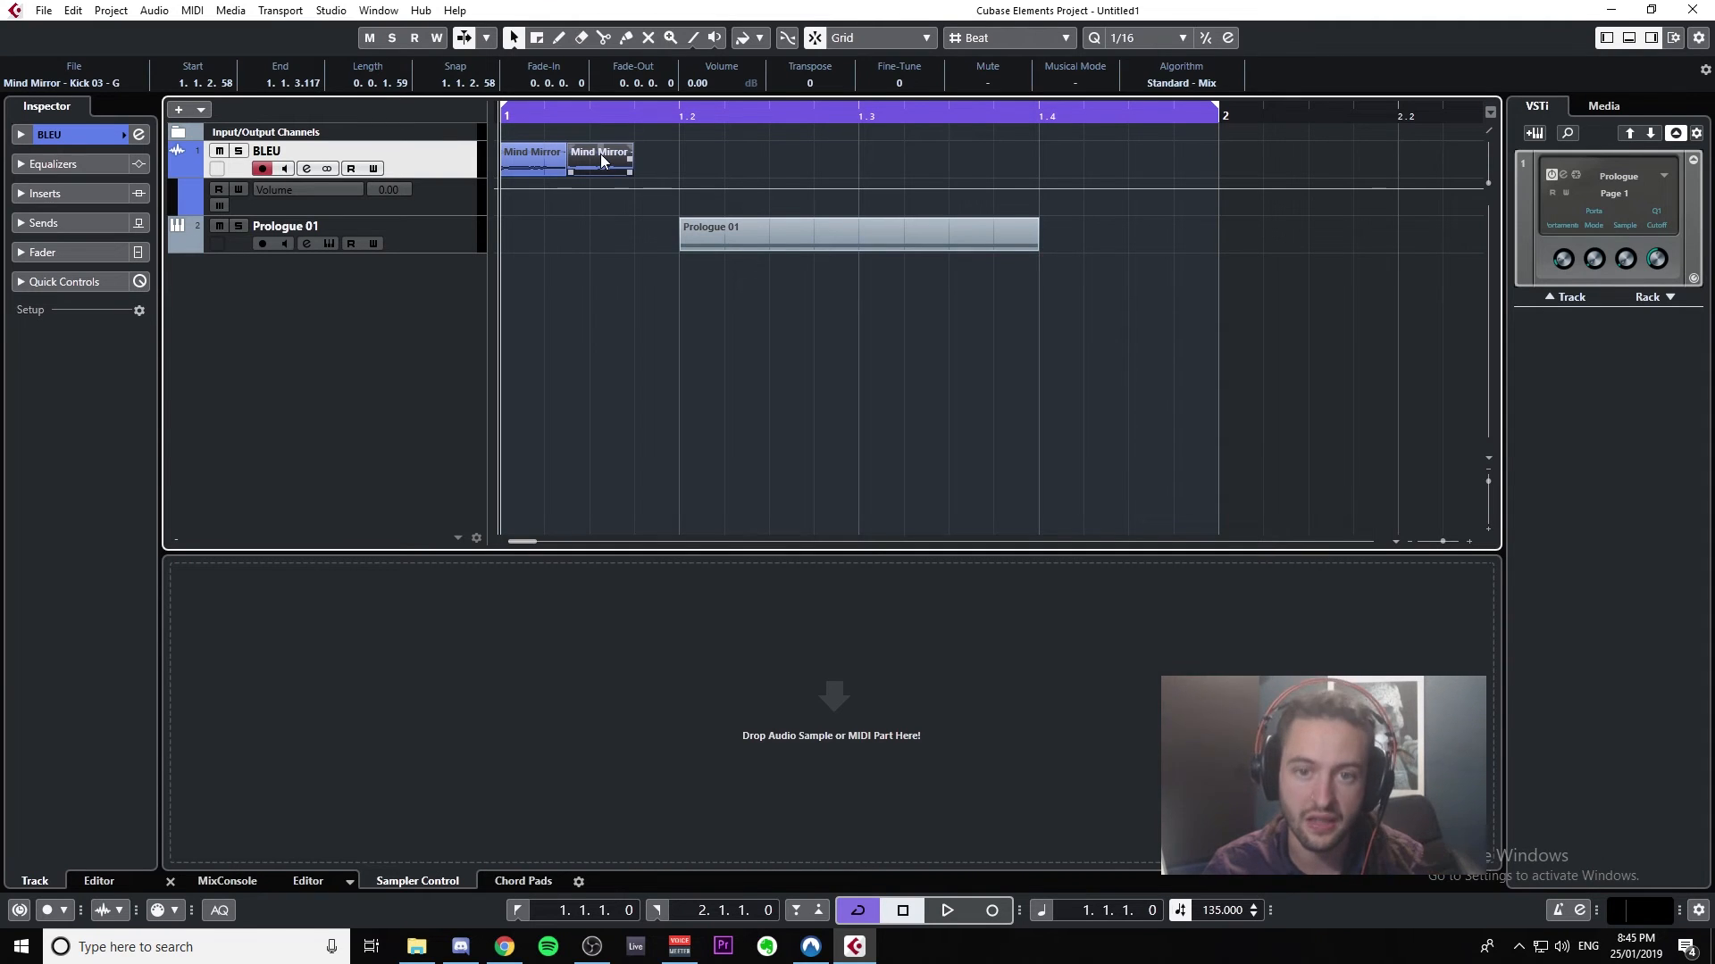
left_click_drag(601, 161, 875, 155)
key("ctrl+d")
key("ctrl+d")
Step: Move the Prologue 01 part out of the cycle to 2.1.1.0 and, during playback, return it to 1.2.1.0 before stopping
left_click(798, 226)
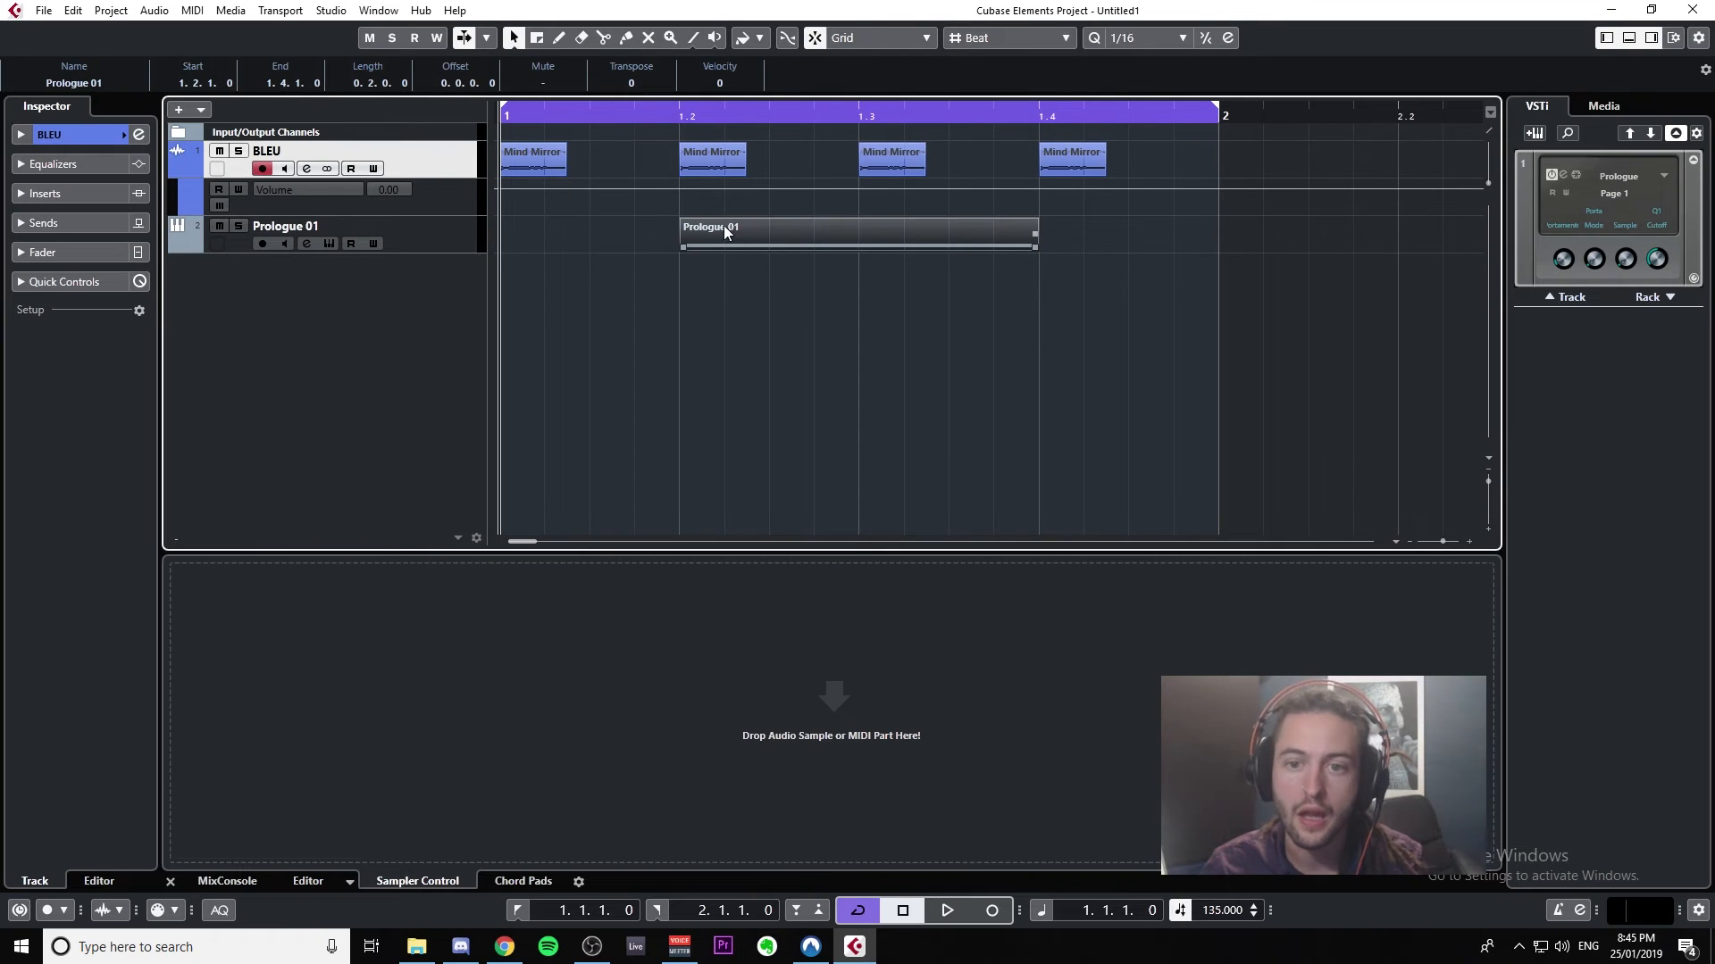
left_click_drag(726, 232, 1248, 232)
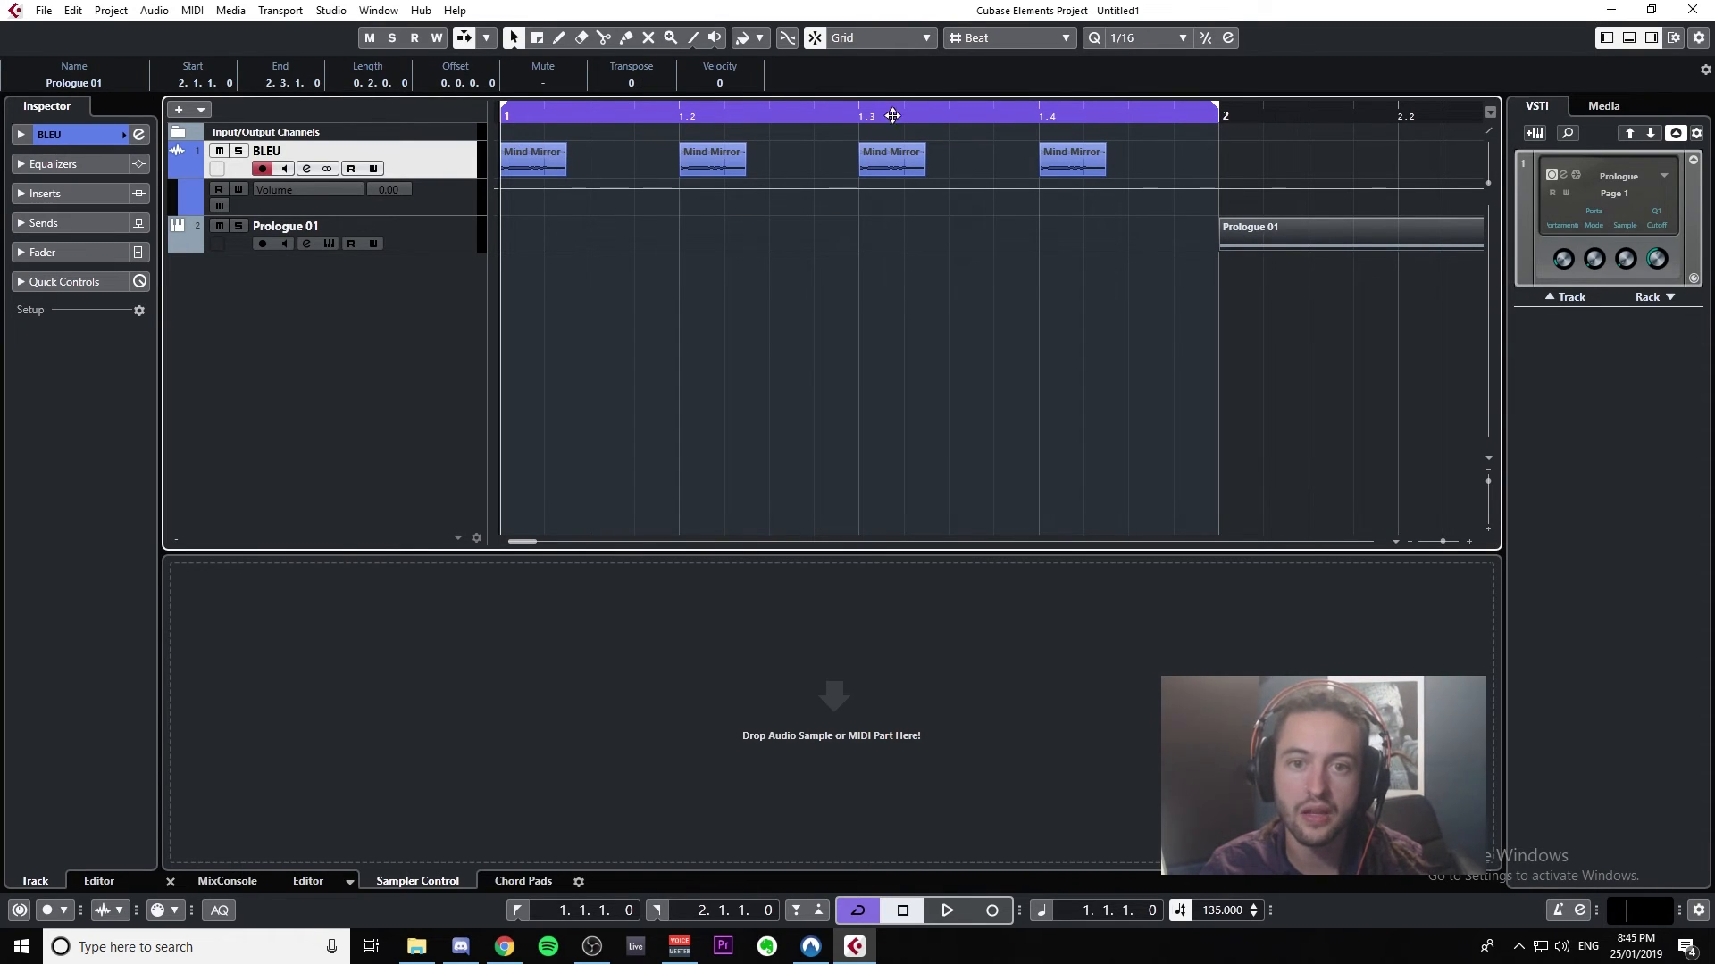
key("space")
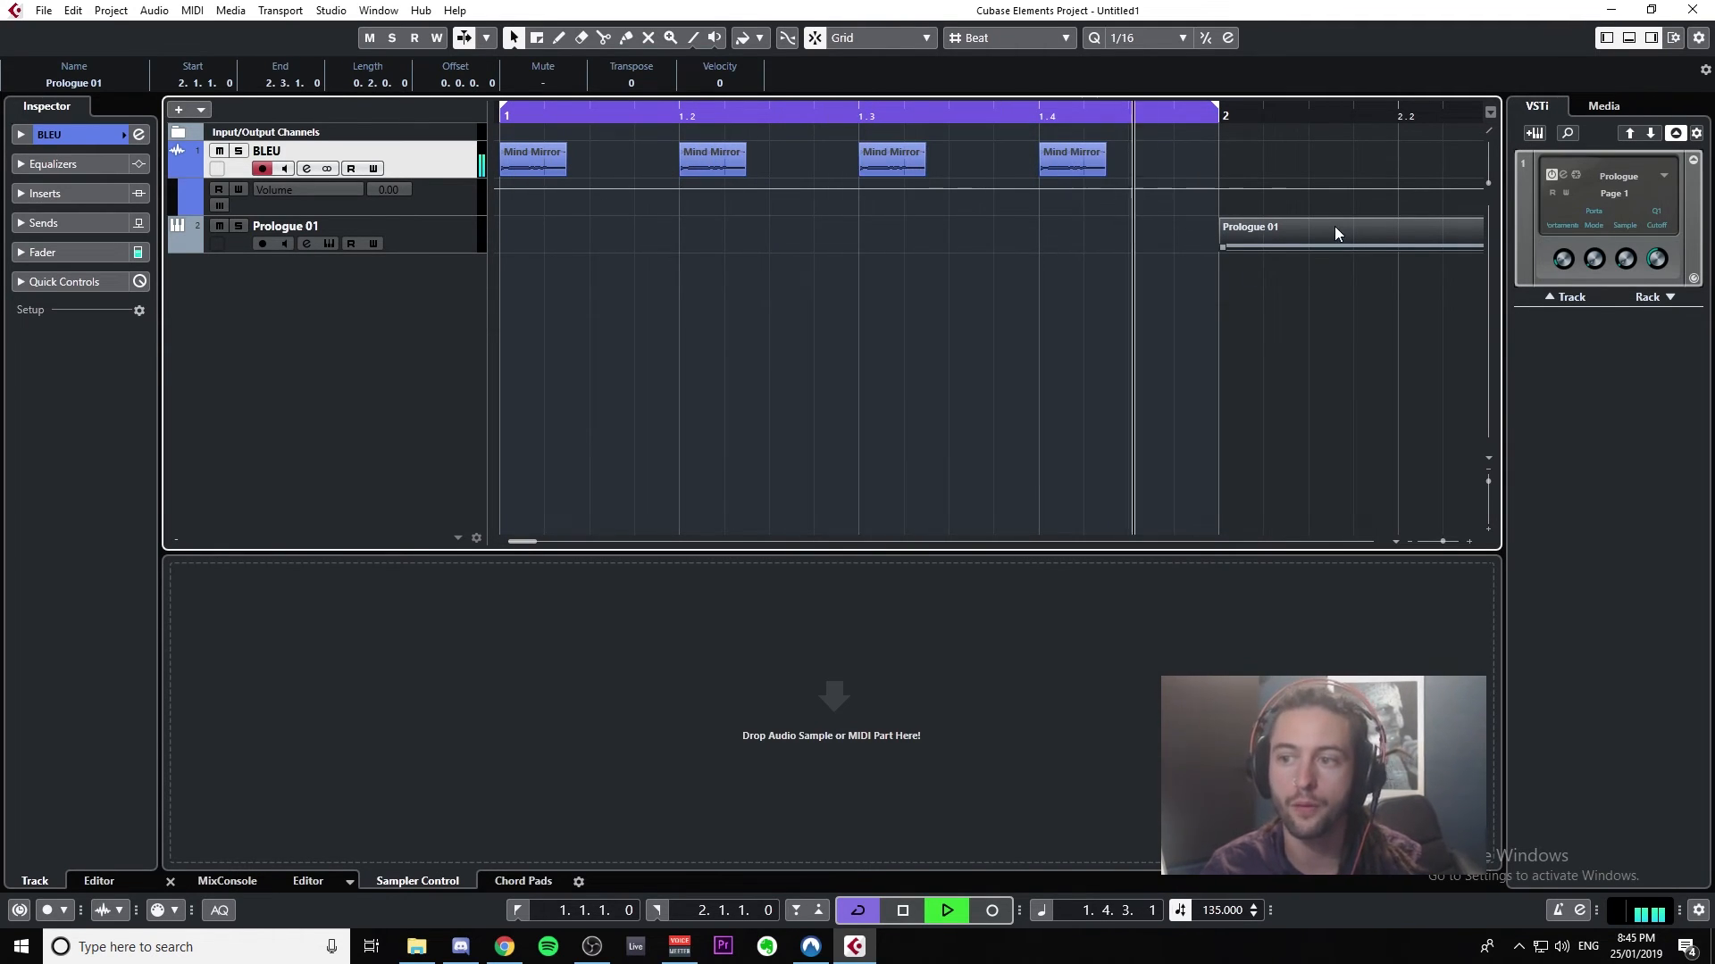
left_click_drag(1335, 231, 795, 249)
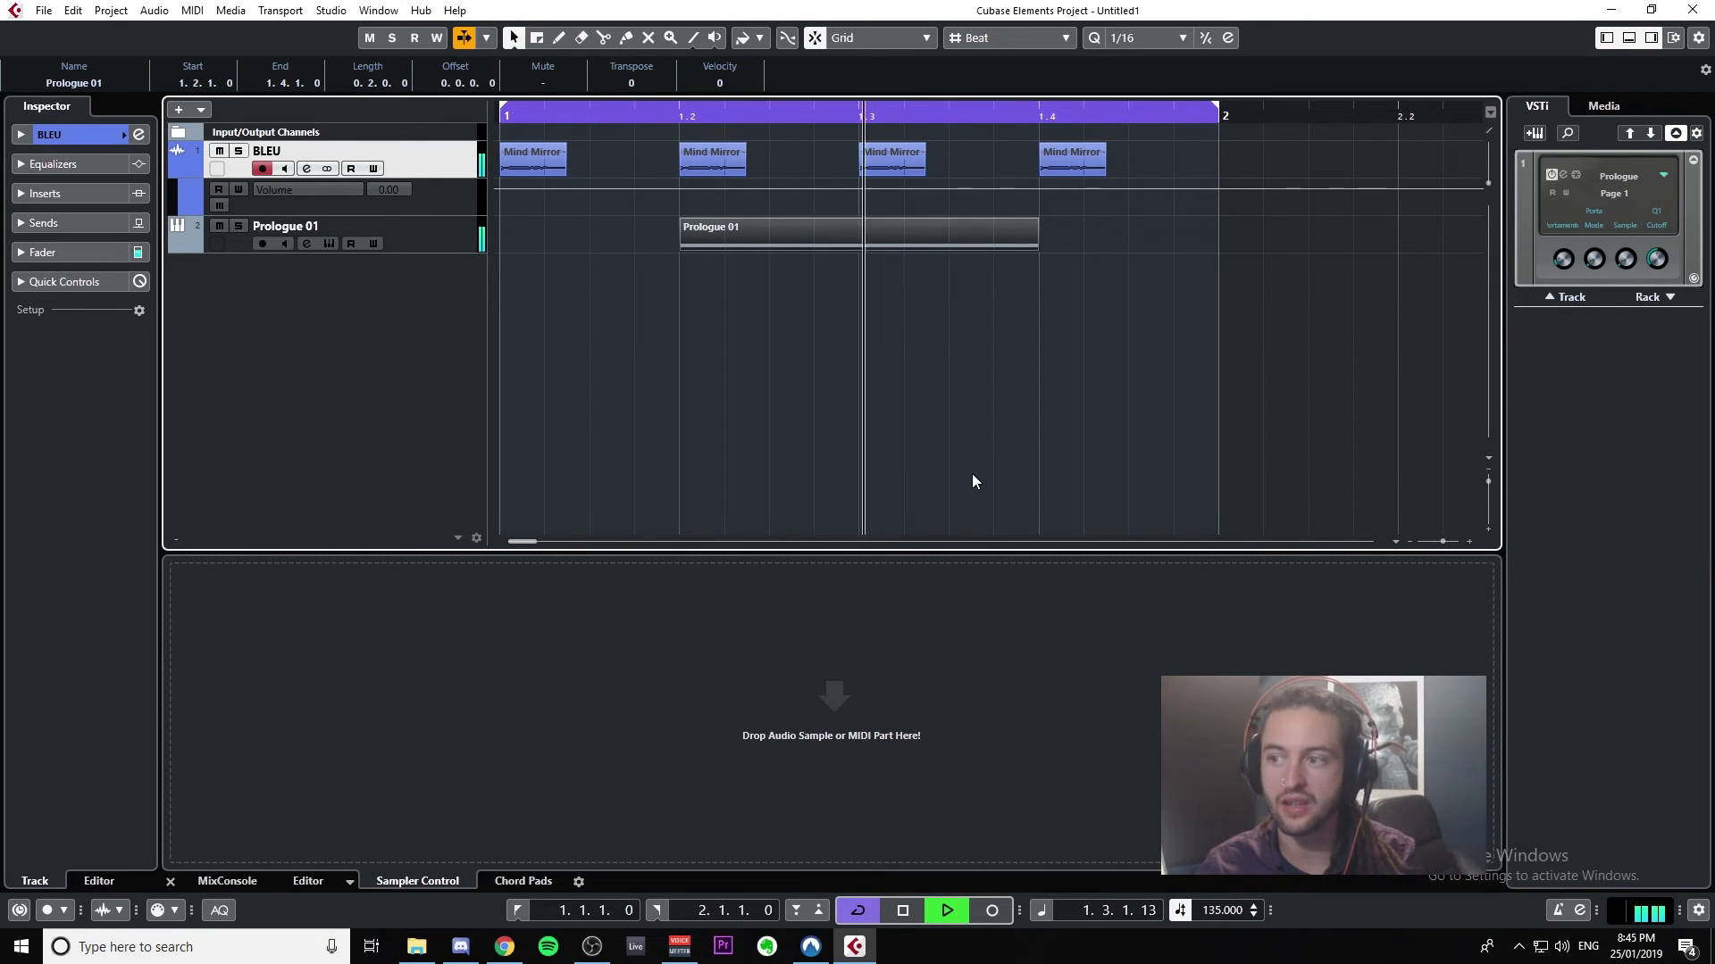
key("space")
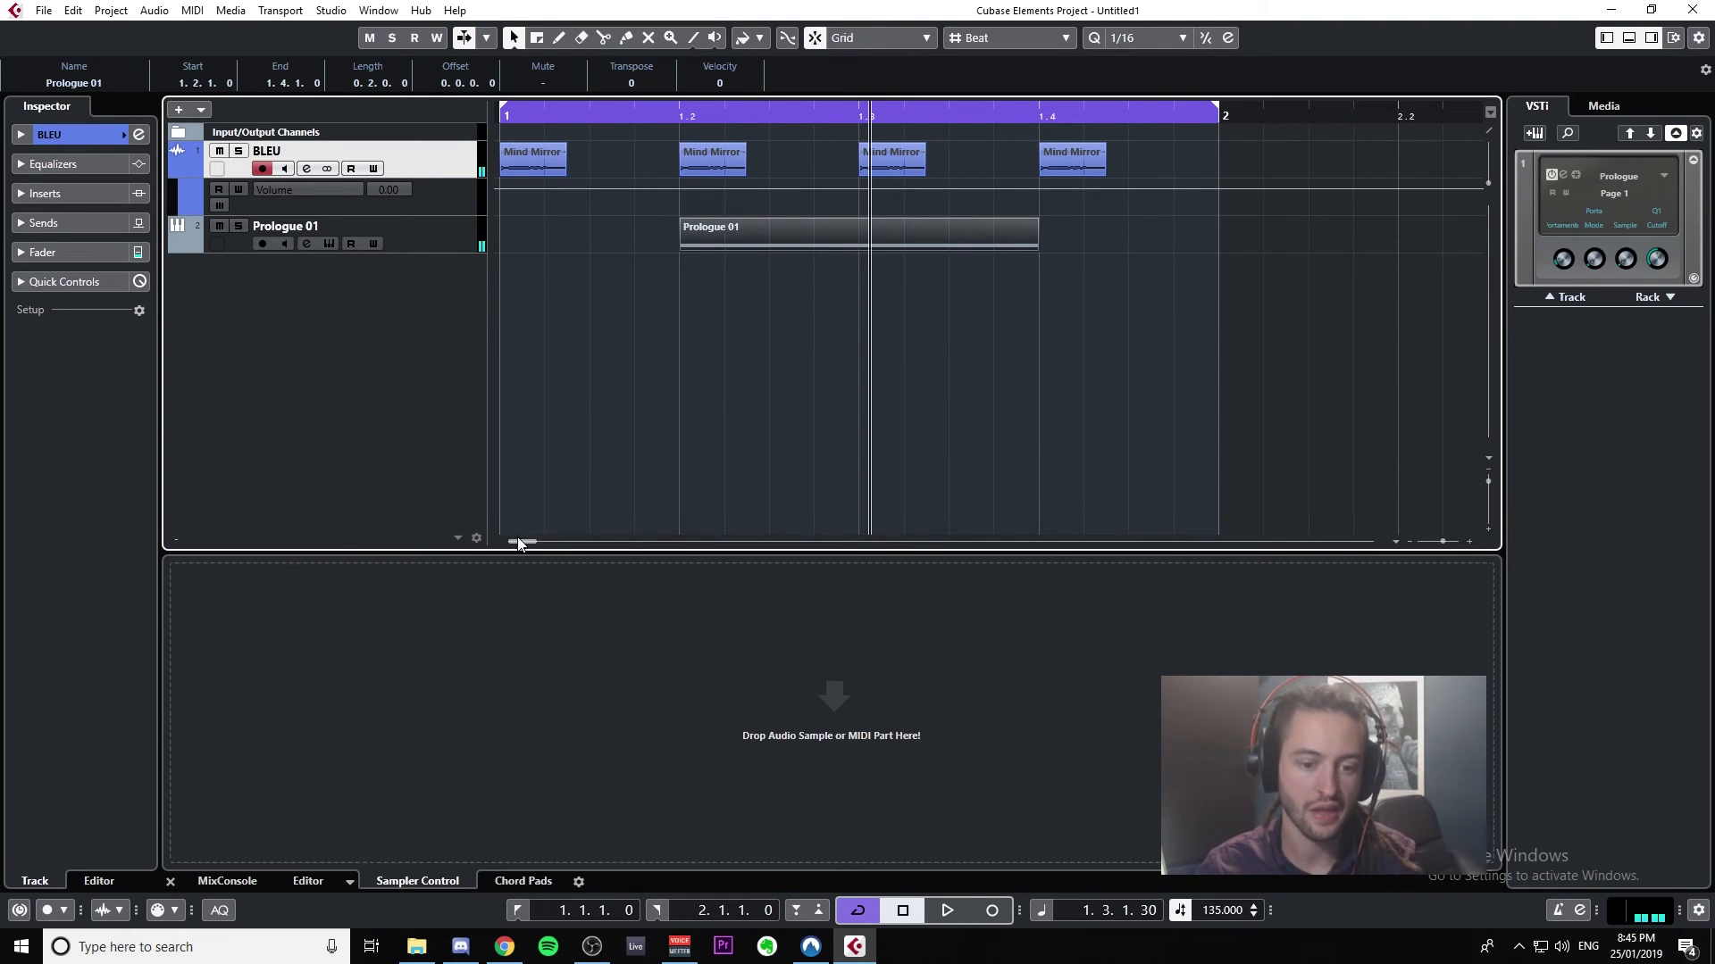
Step: View the Chord Pads in the lower zone and briefly play the cycle
left_click(525, 882)
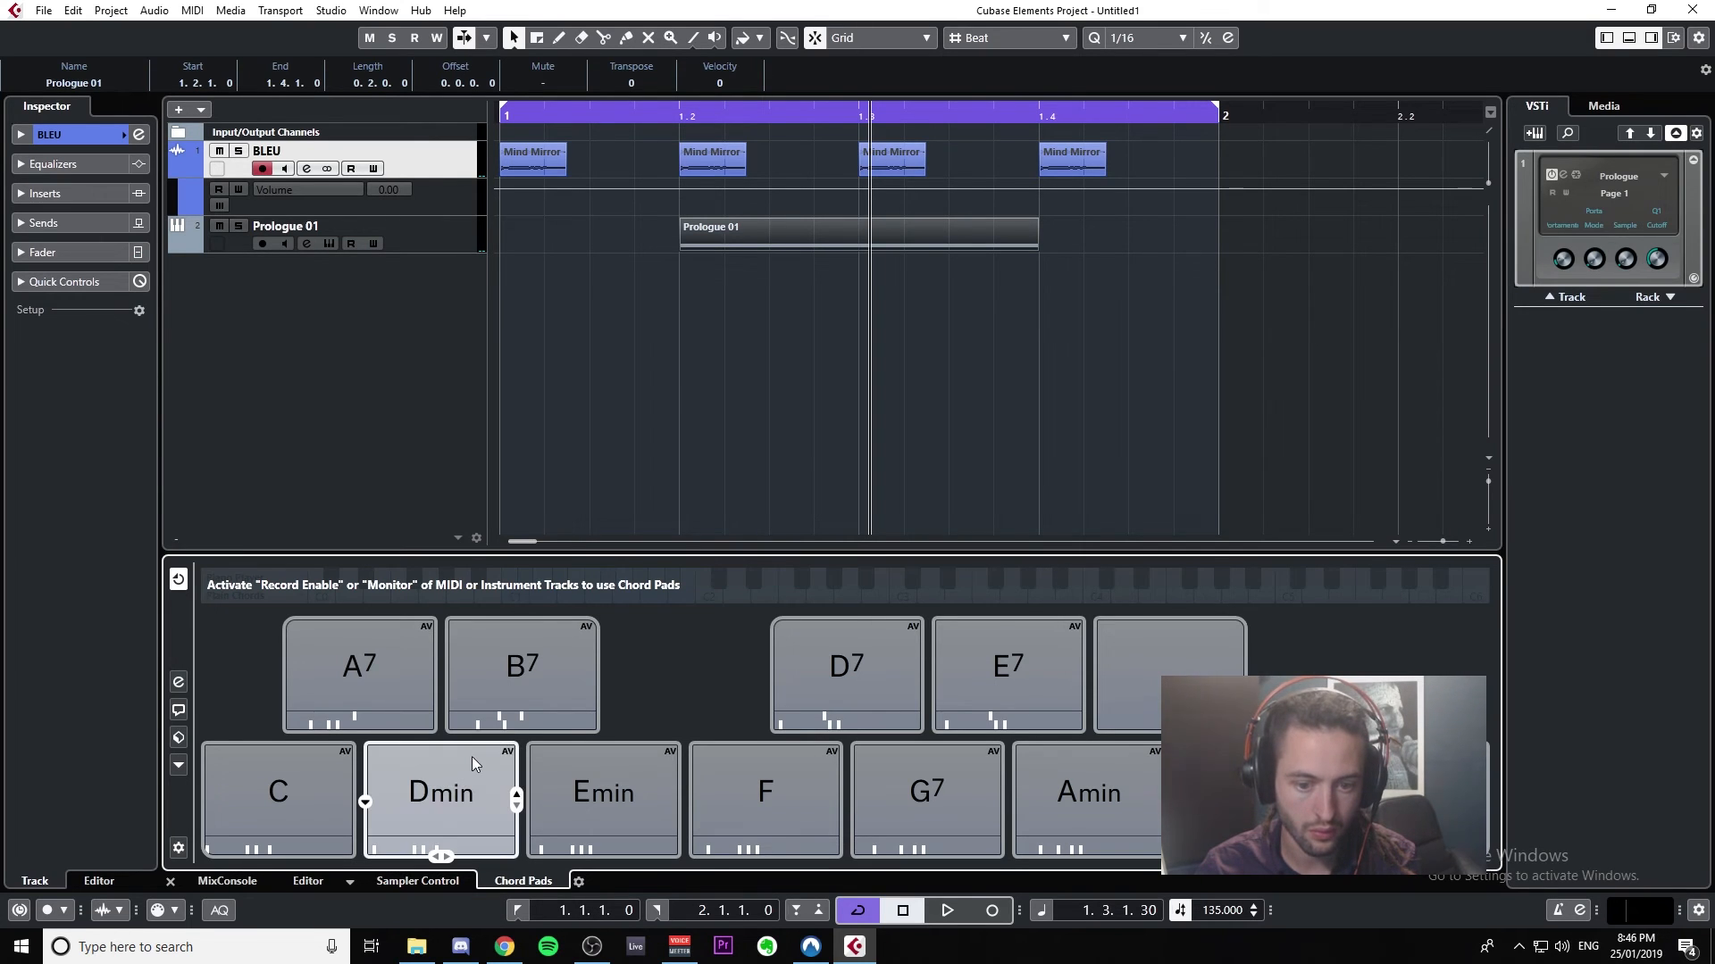
key("space")
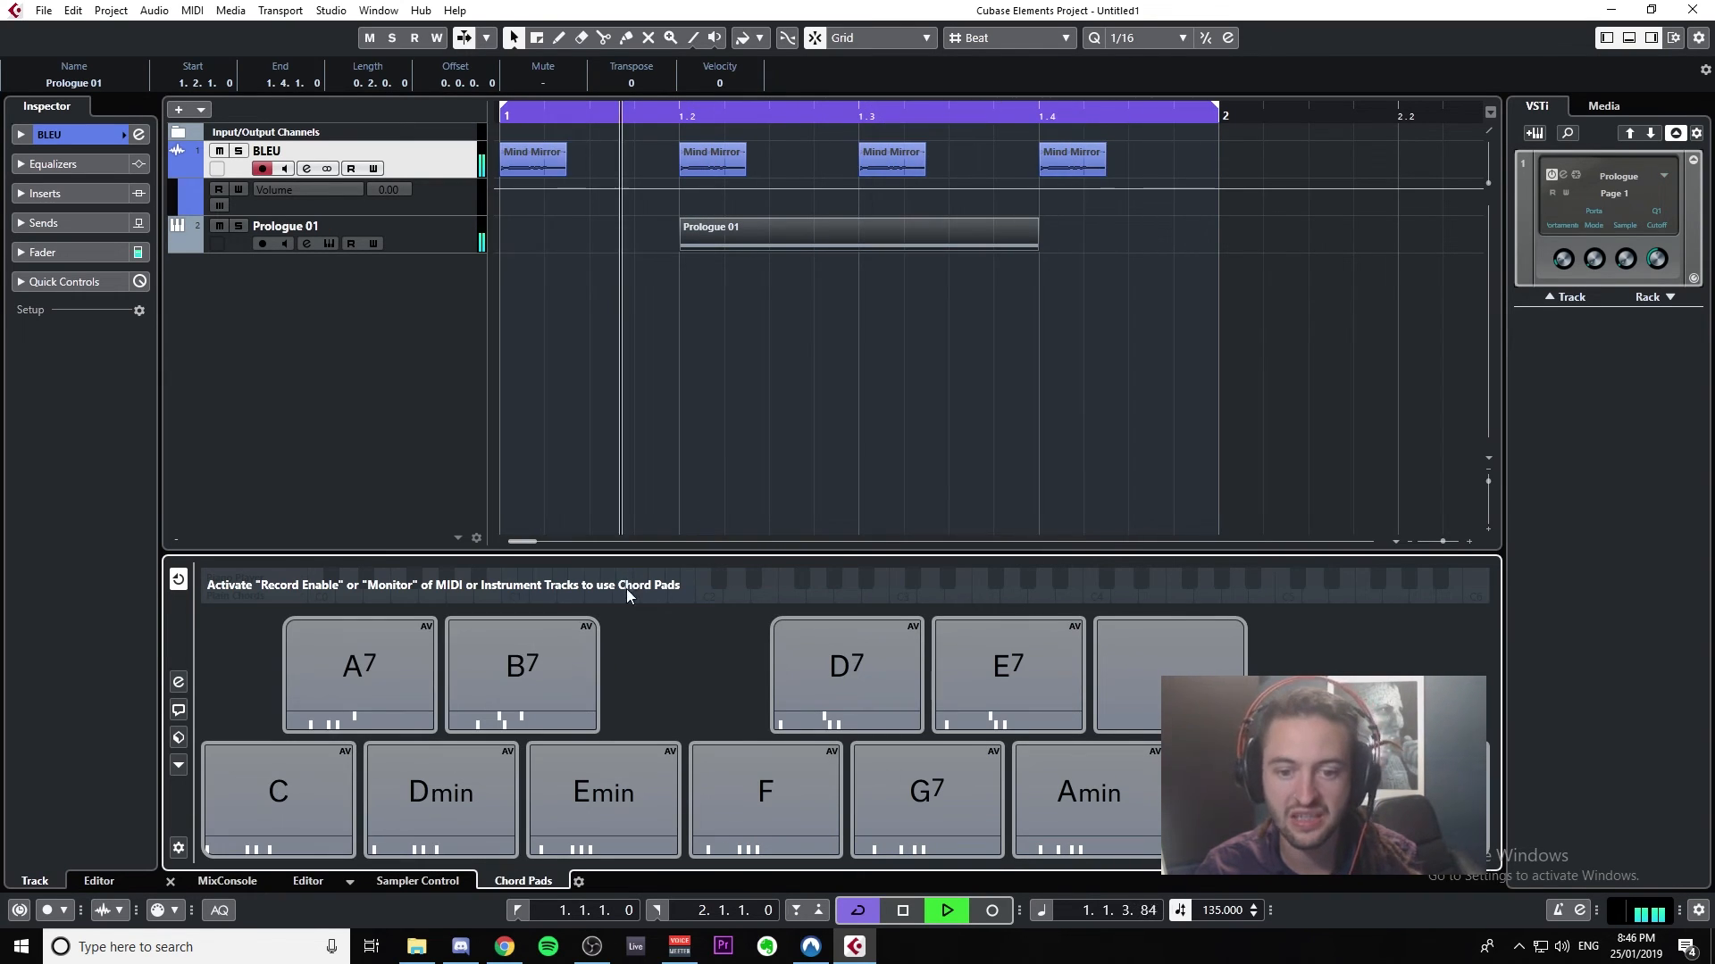
key("space")
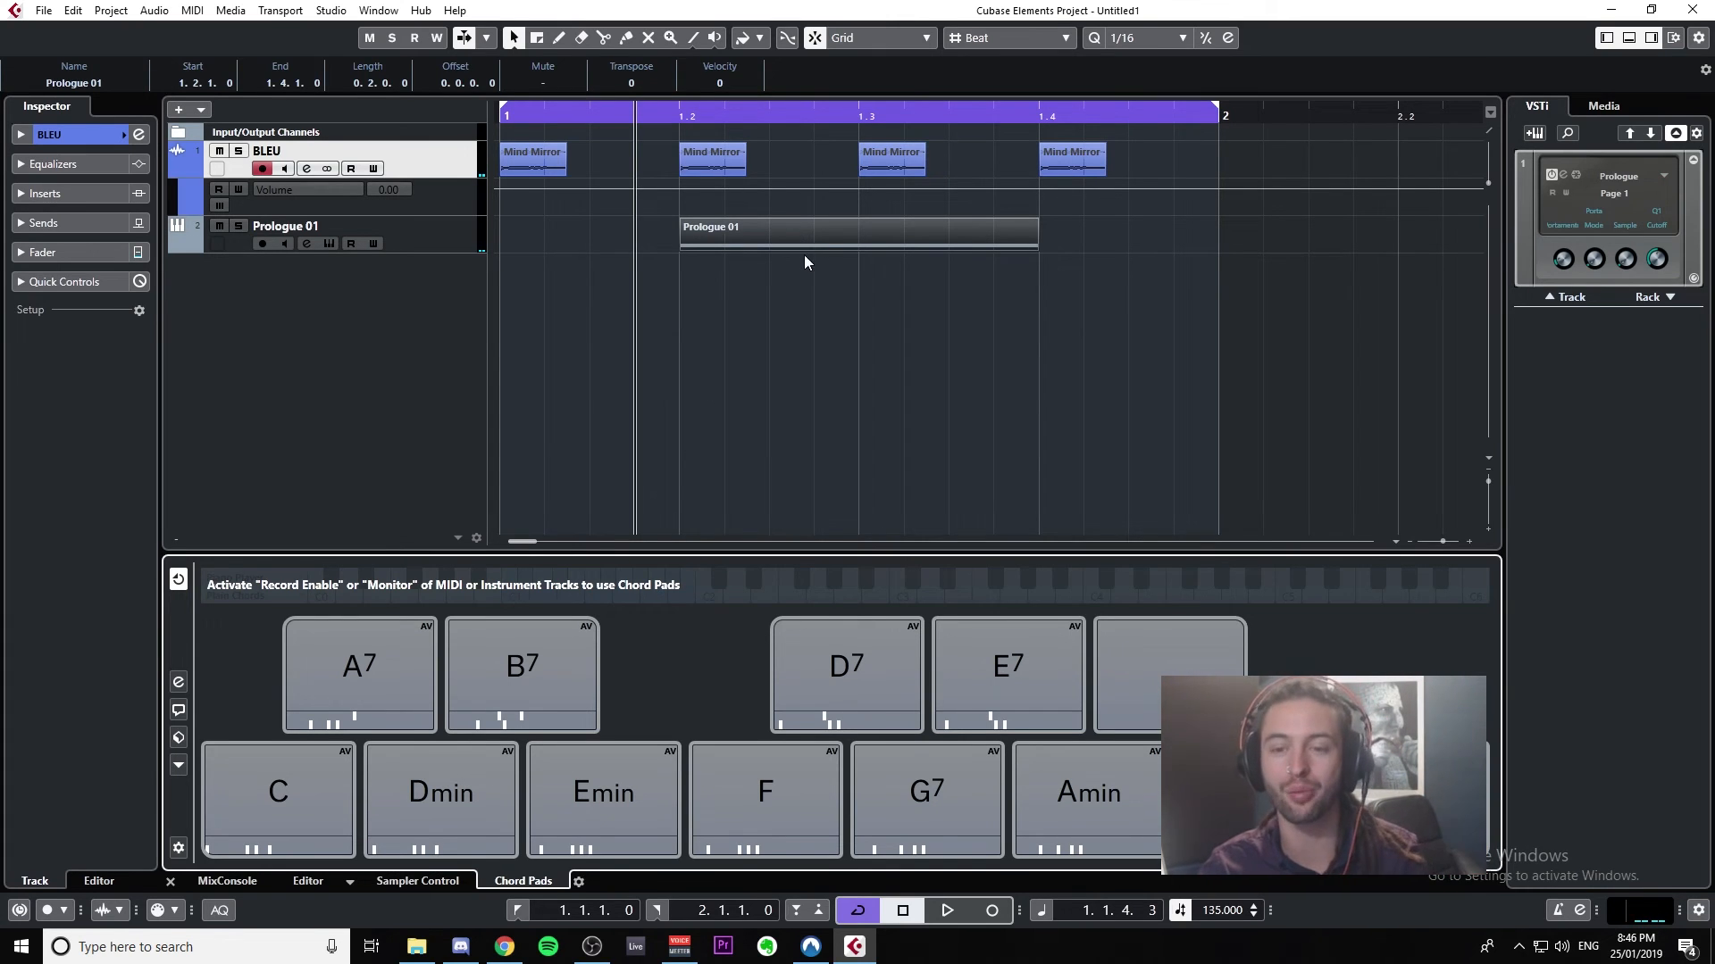
Step: Select the first kick event on BLEU and toggle the track's vertical zoom until its waveform is enlarged
left_click(873, 244)
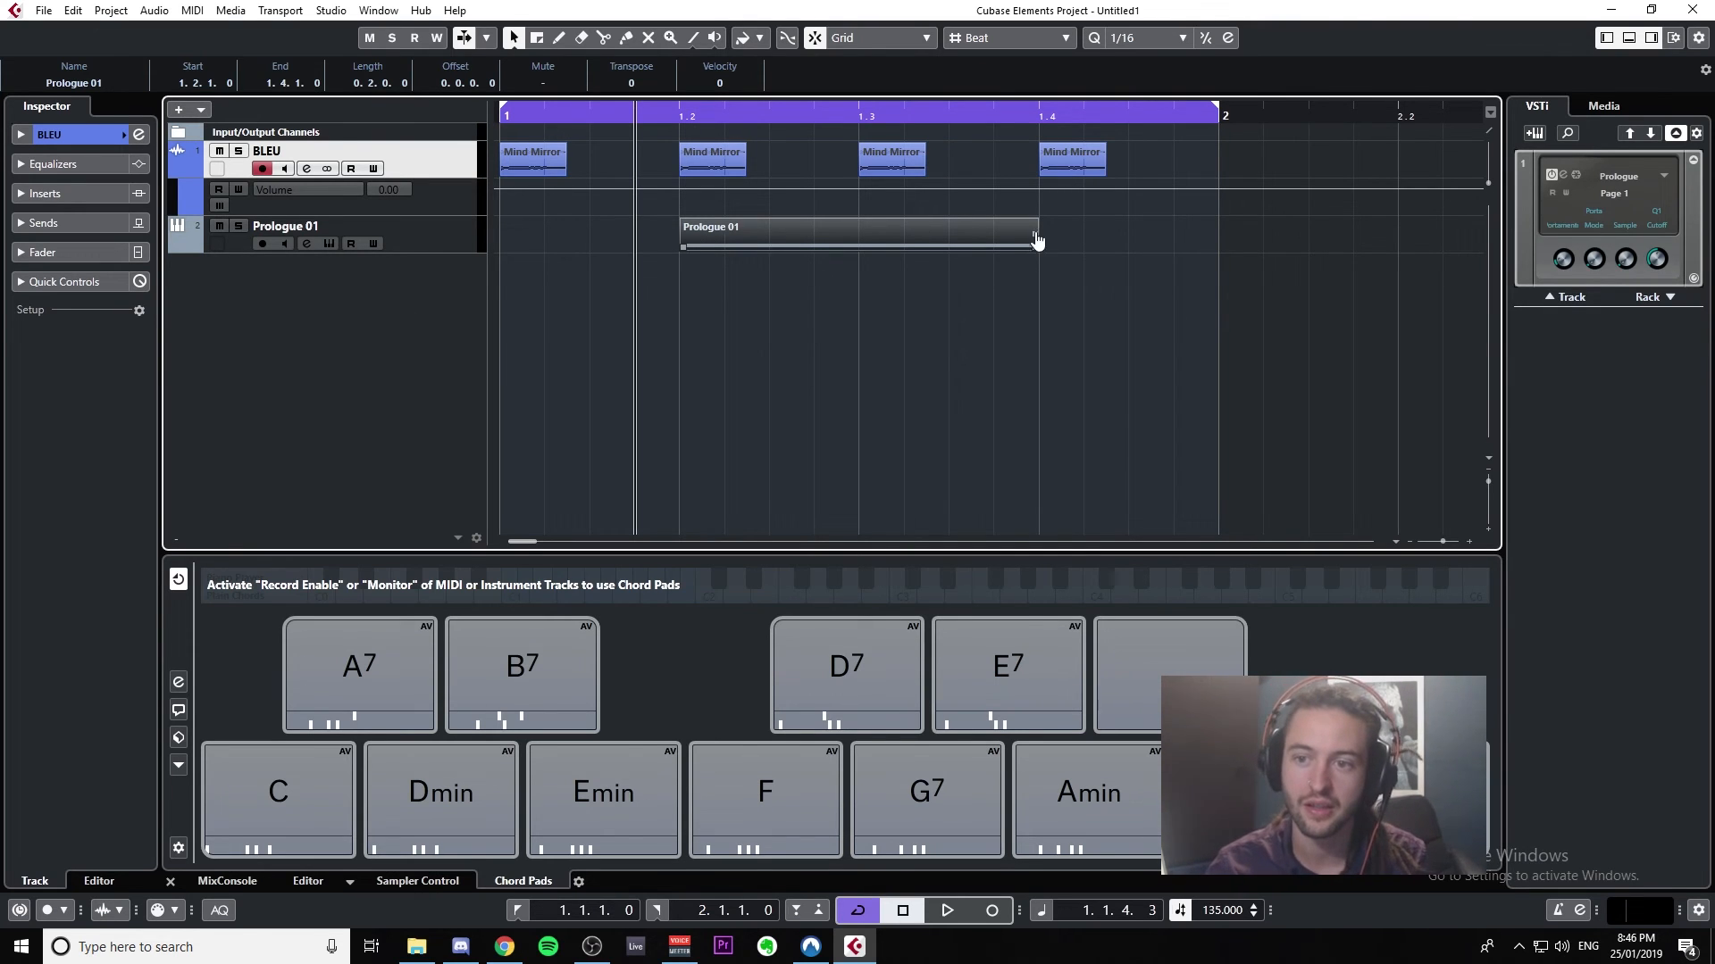
left_click(1076, 175)
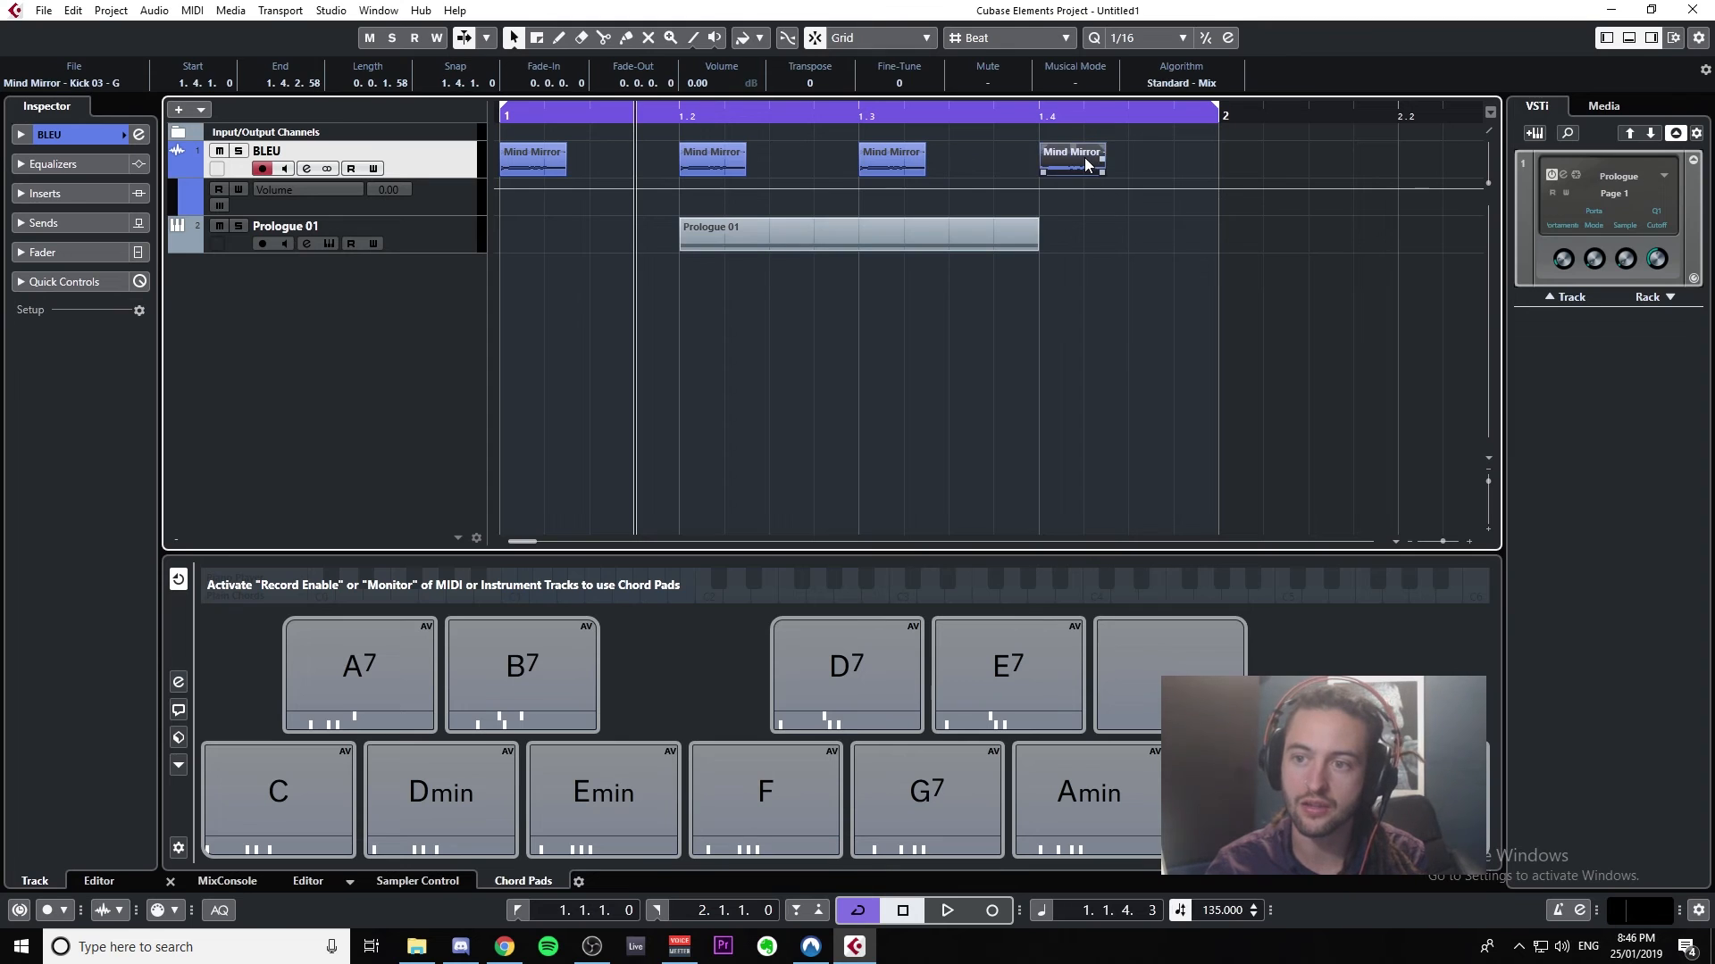
left_click(543, 155)
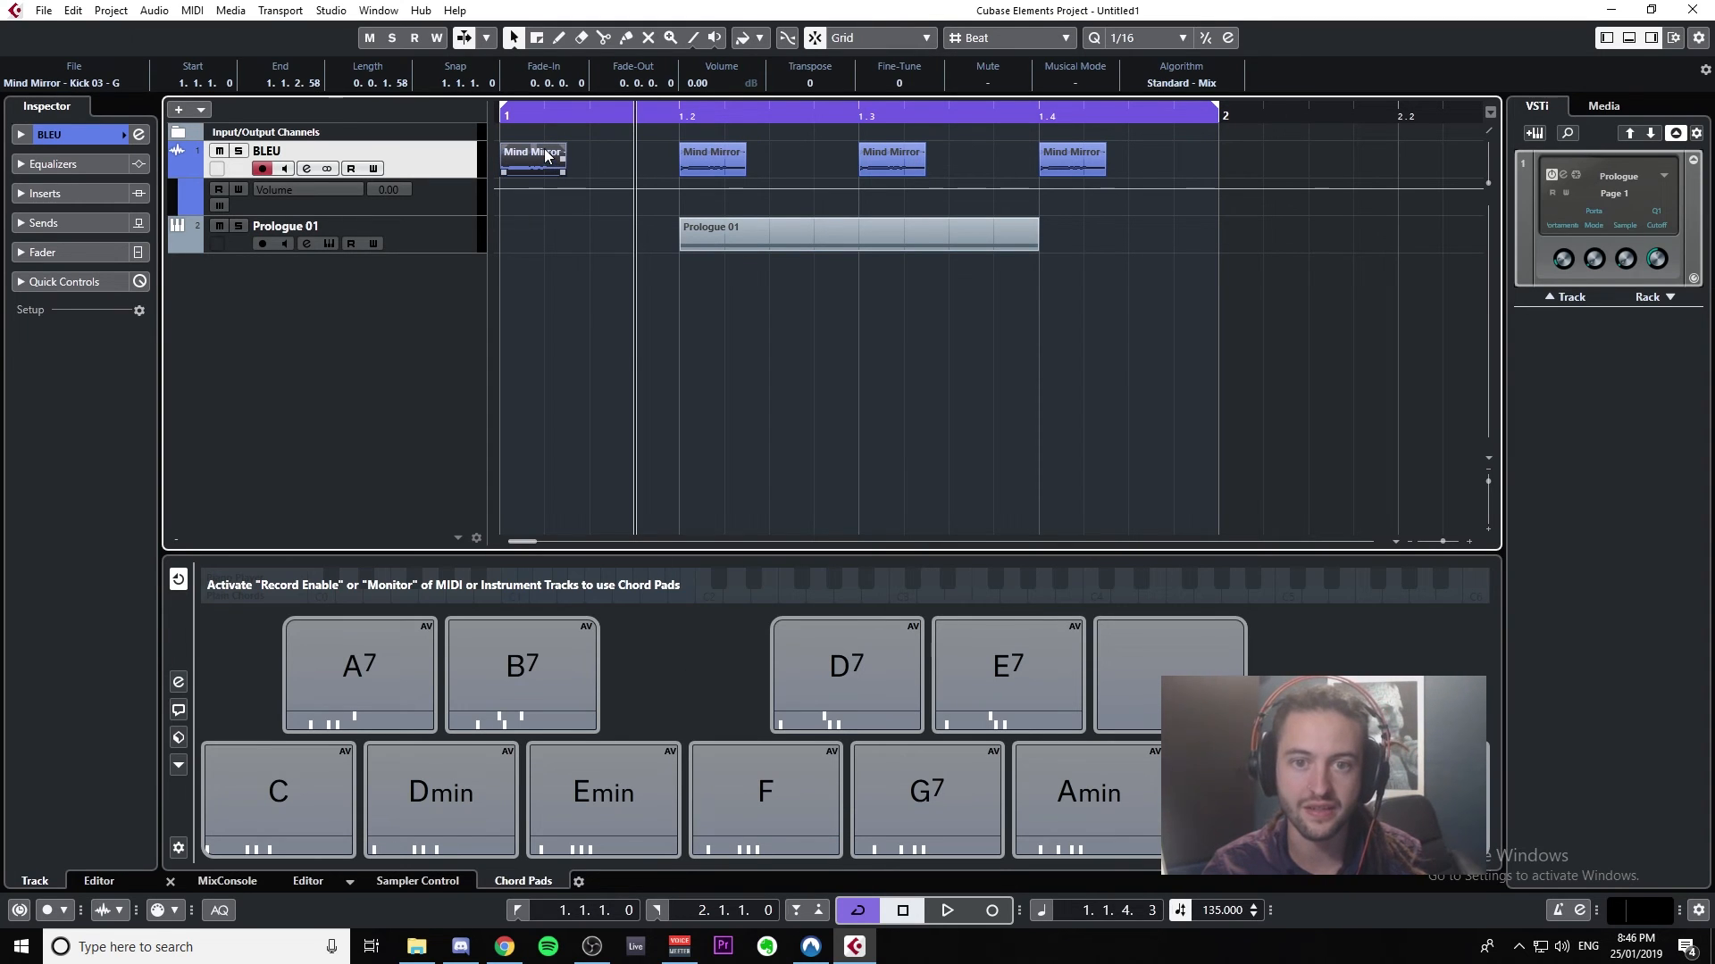
key("z")
key("z")
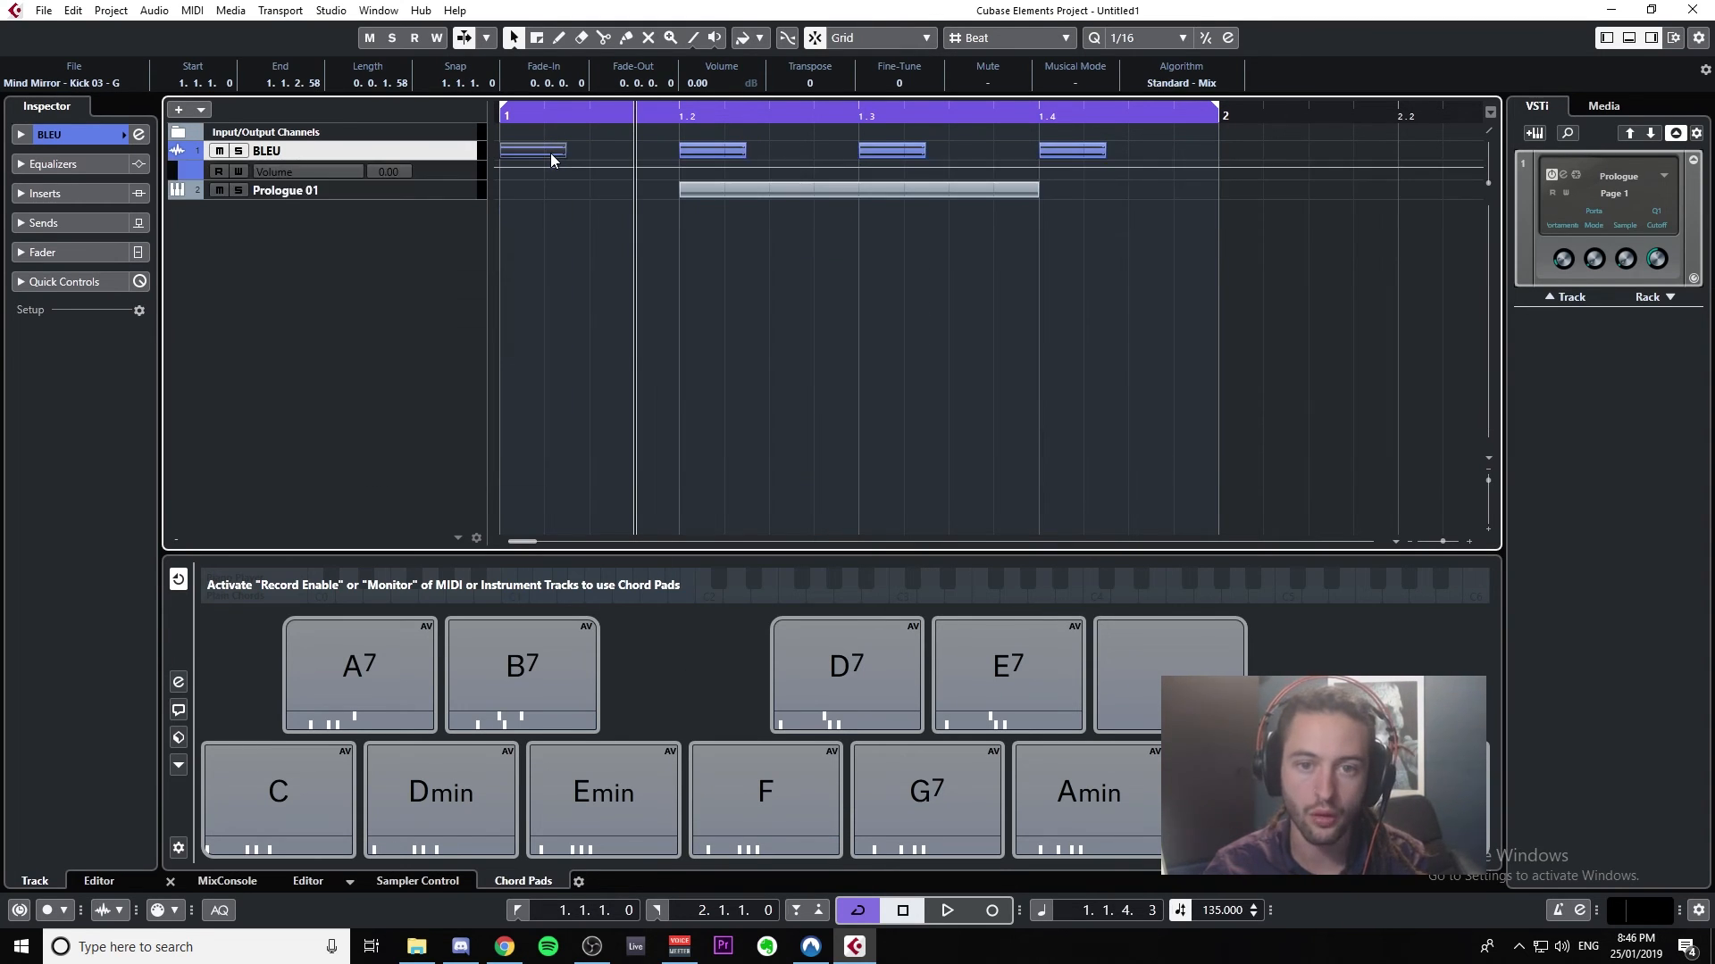
key("z")
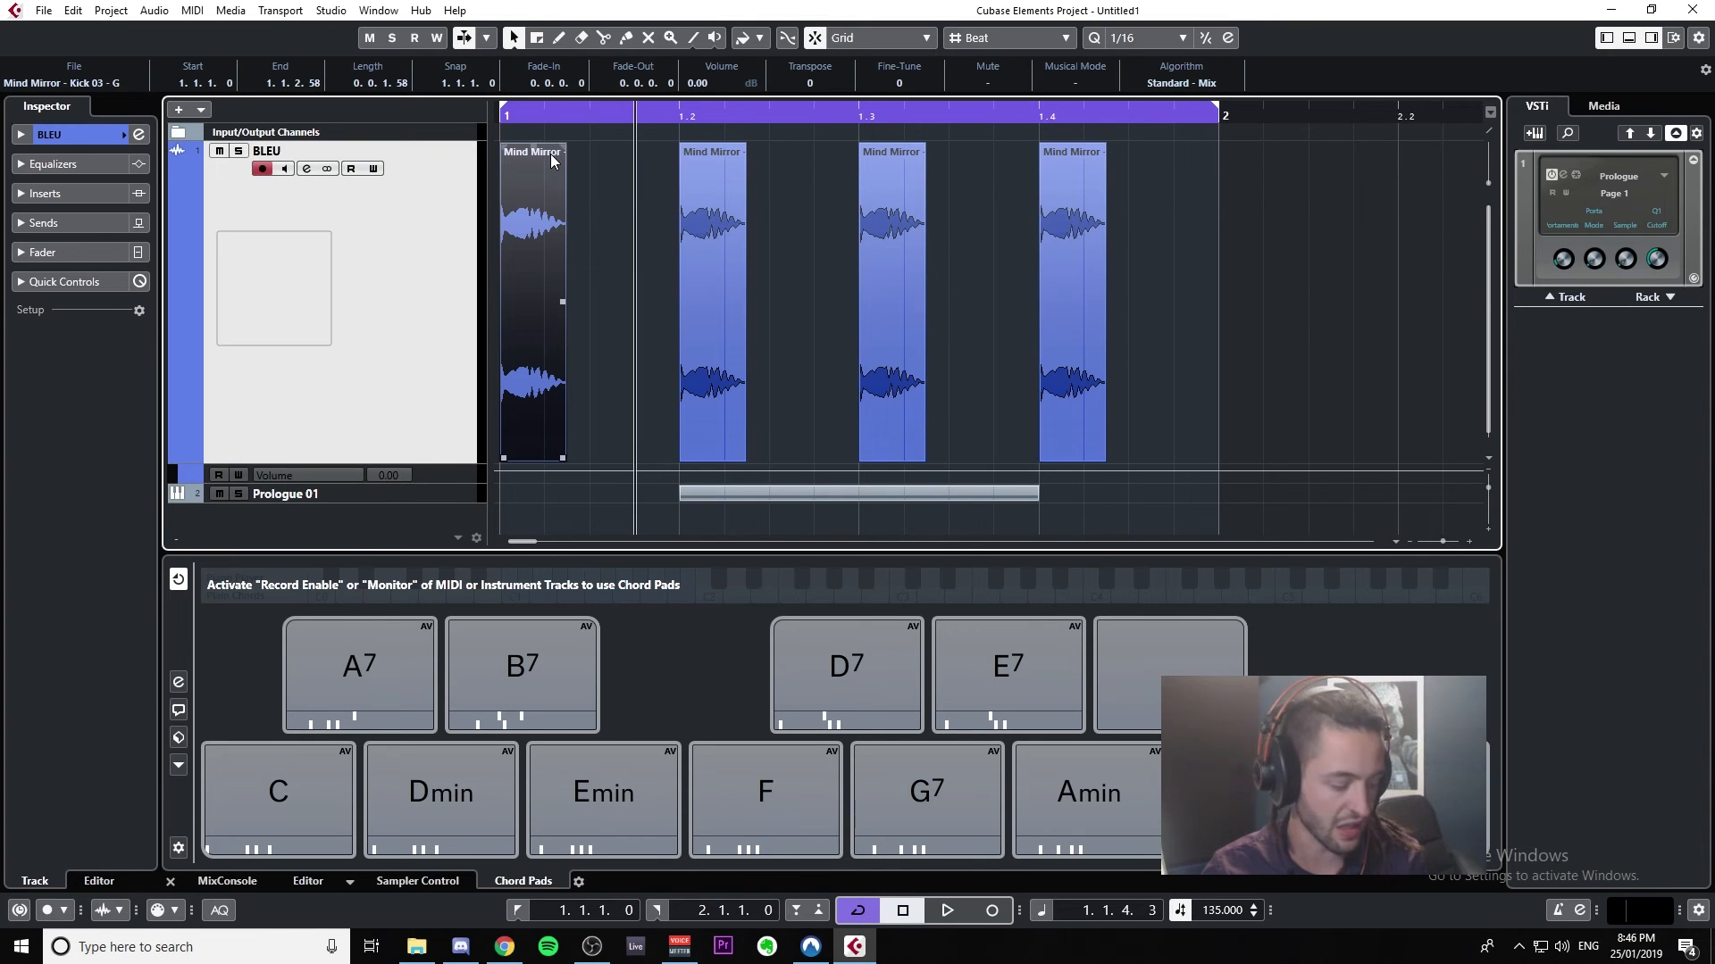
key("z")
key("z")
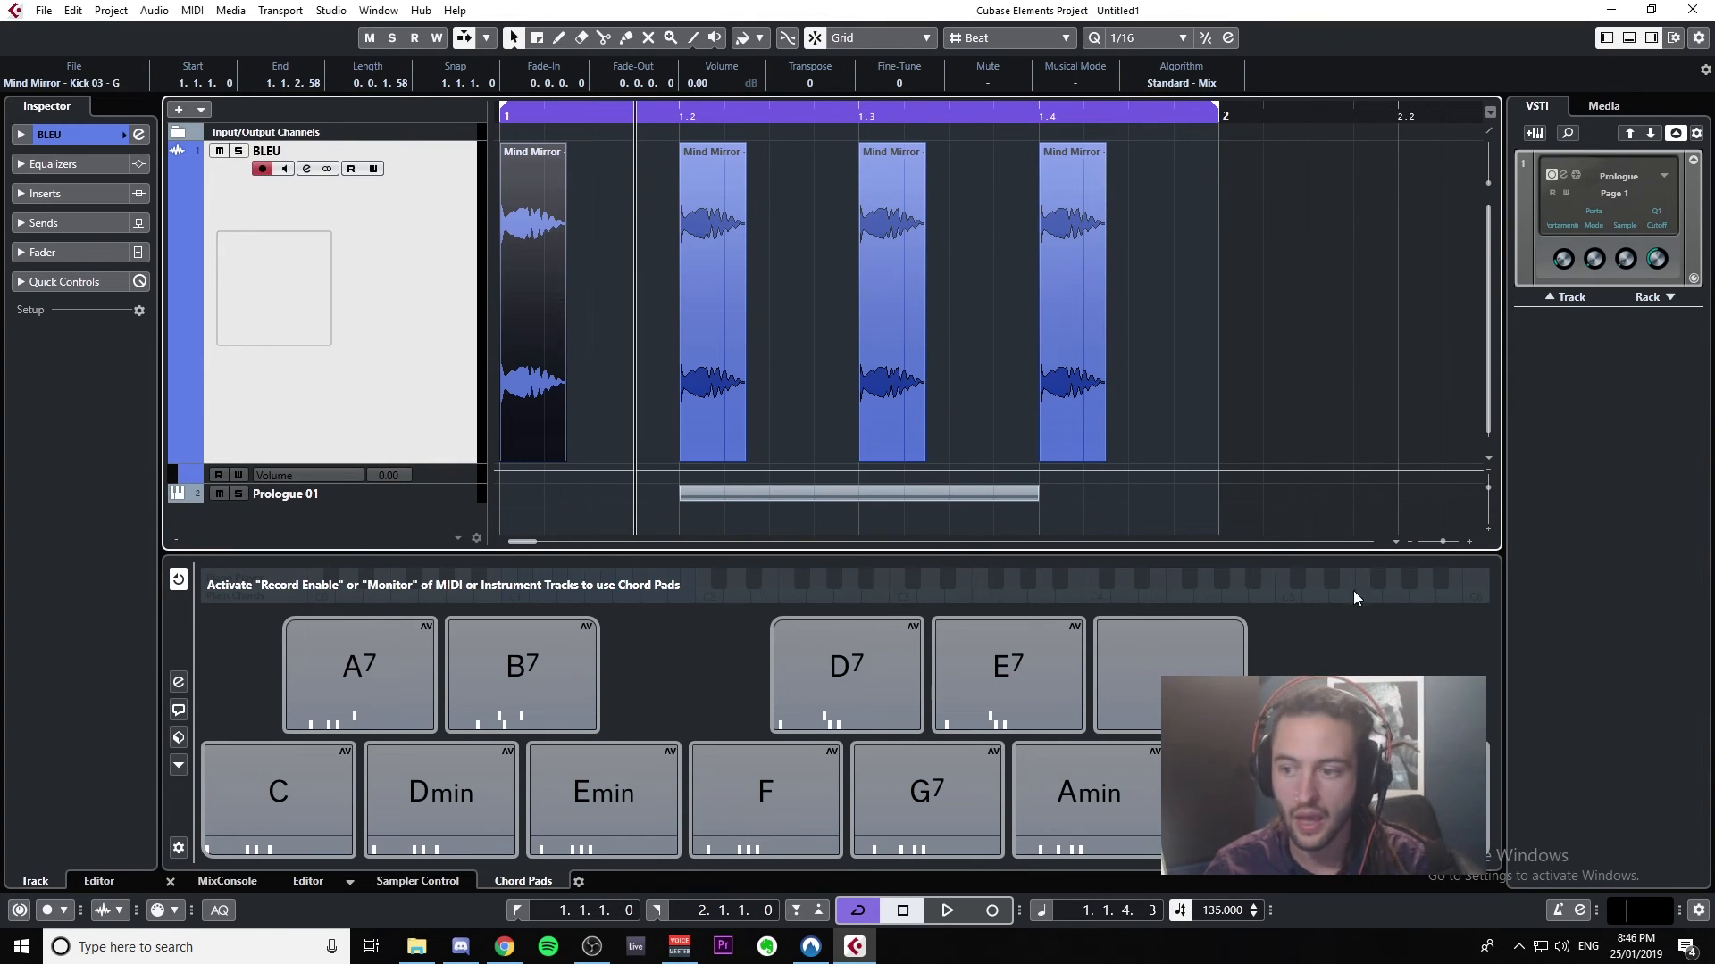
Step: Examine the arrangement at different horizontal zoom levels, from a close-up to over 300 bars and back to about 20 bars
left_click(1438, 540)
left_click_drag(1437, 539, 1445, 546)
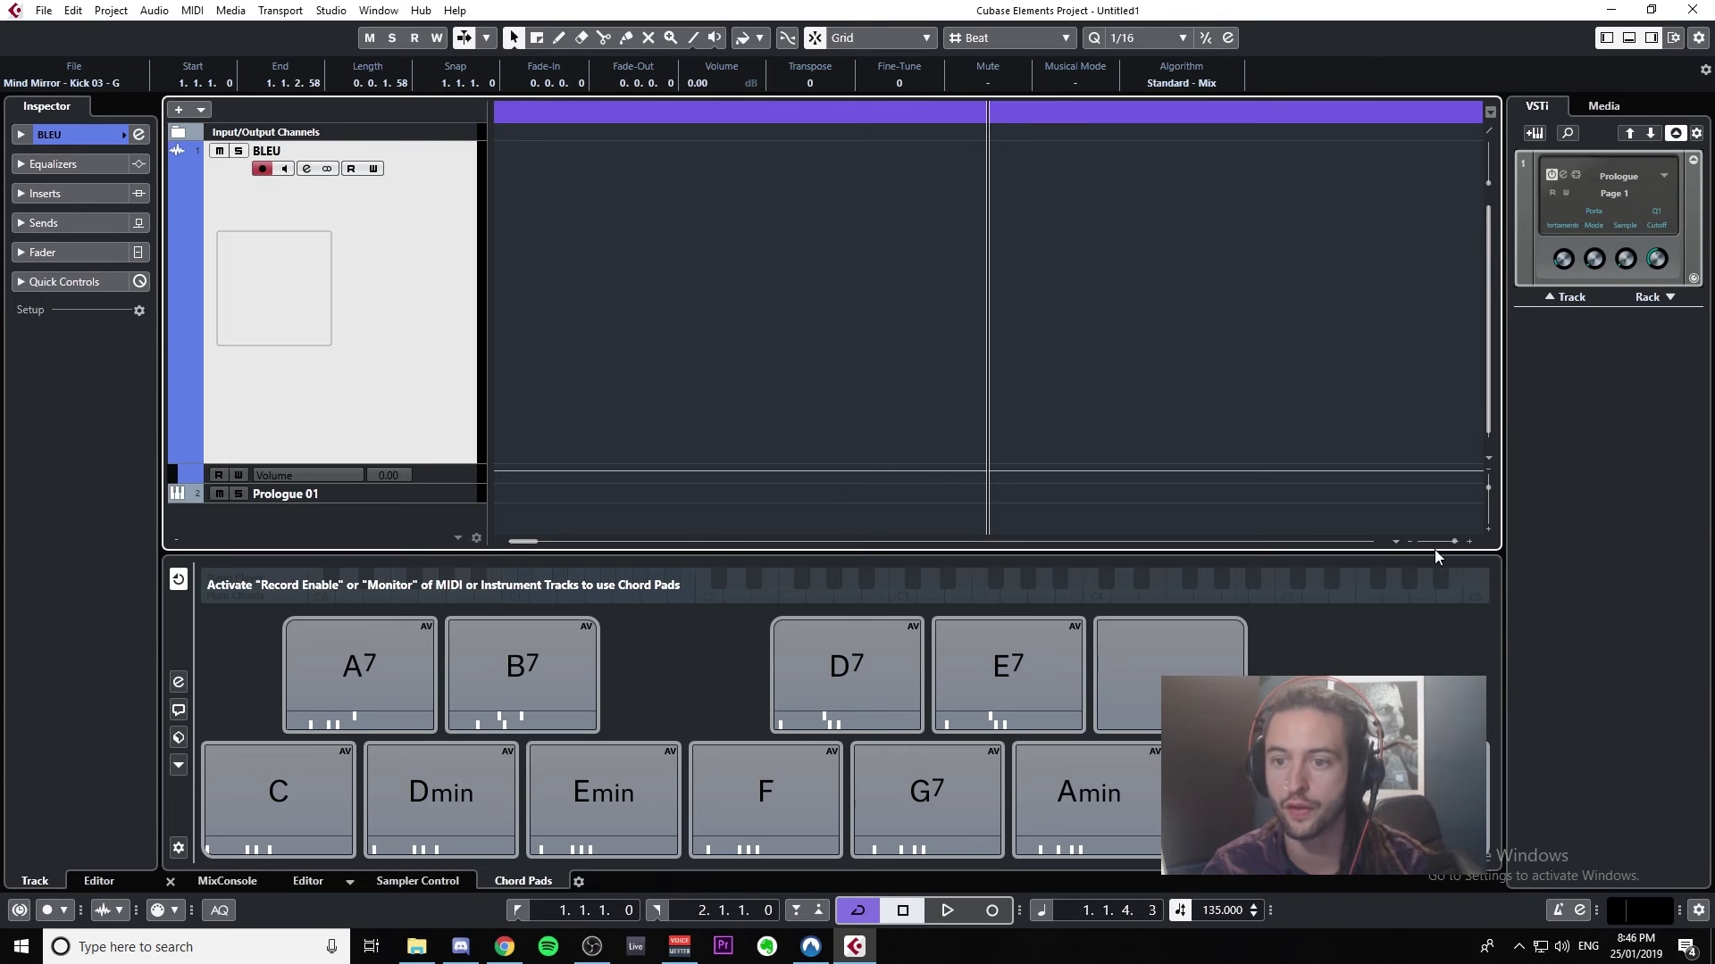
left_click_drag(1454, 542, 1420, 541)
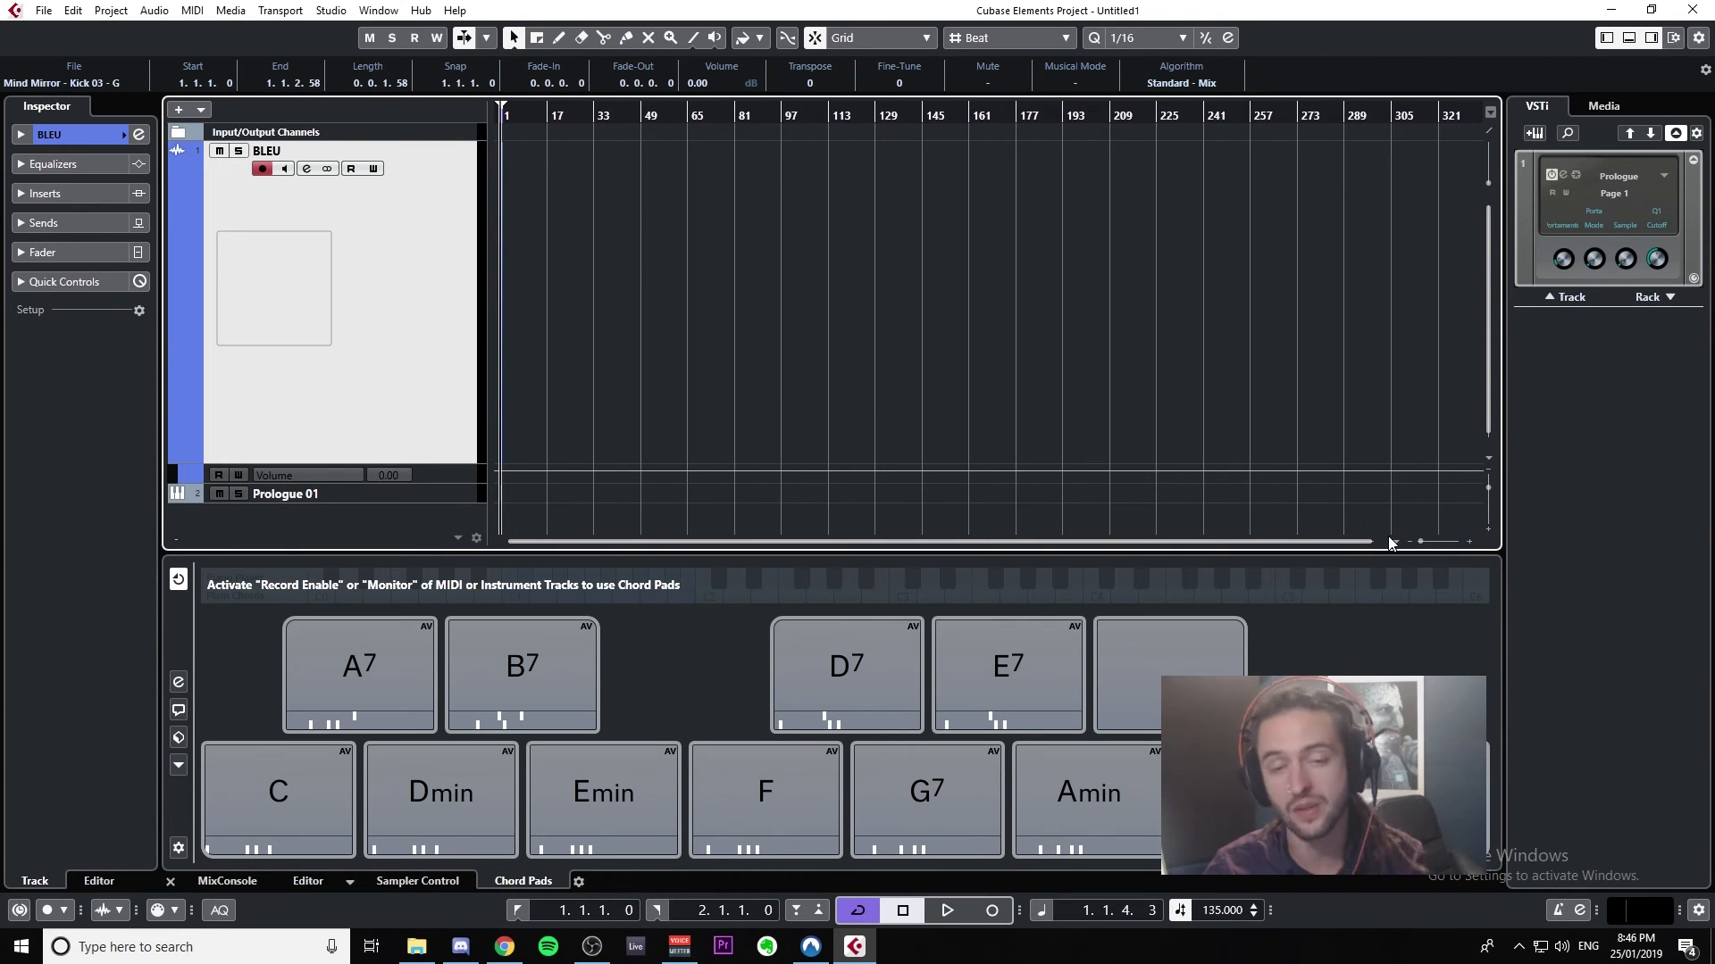
left_click_drag(1420, 542, 1433, 545)
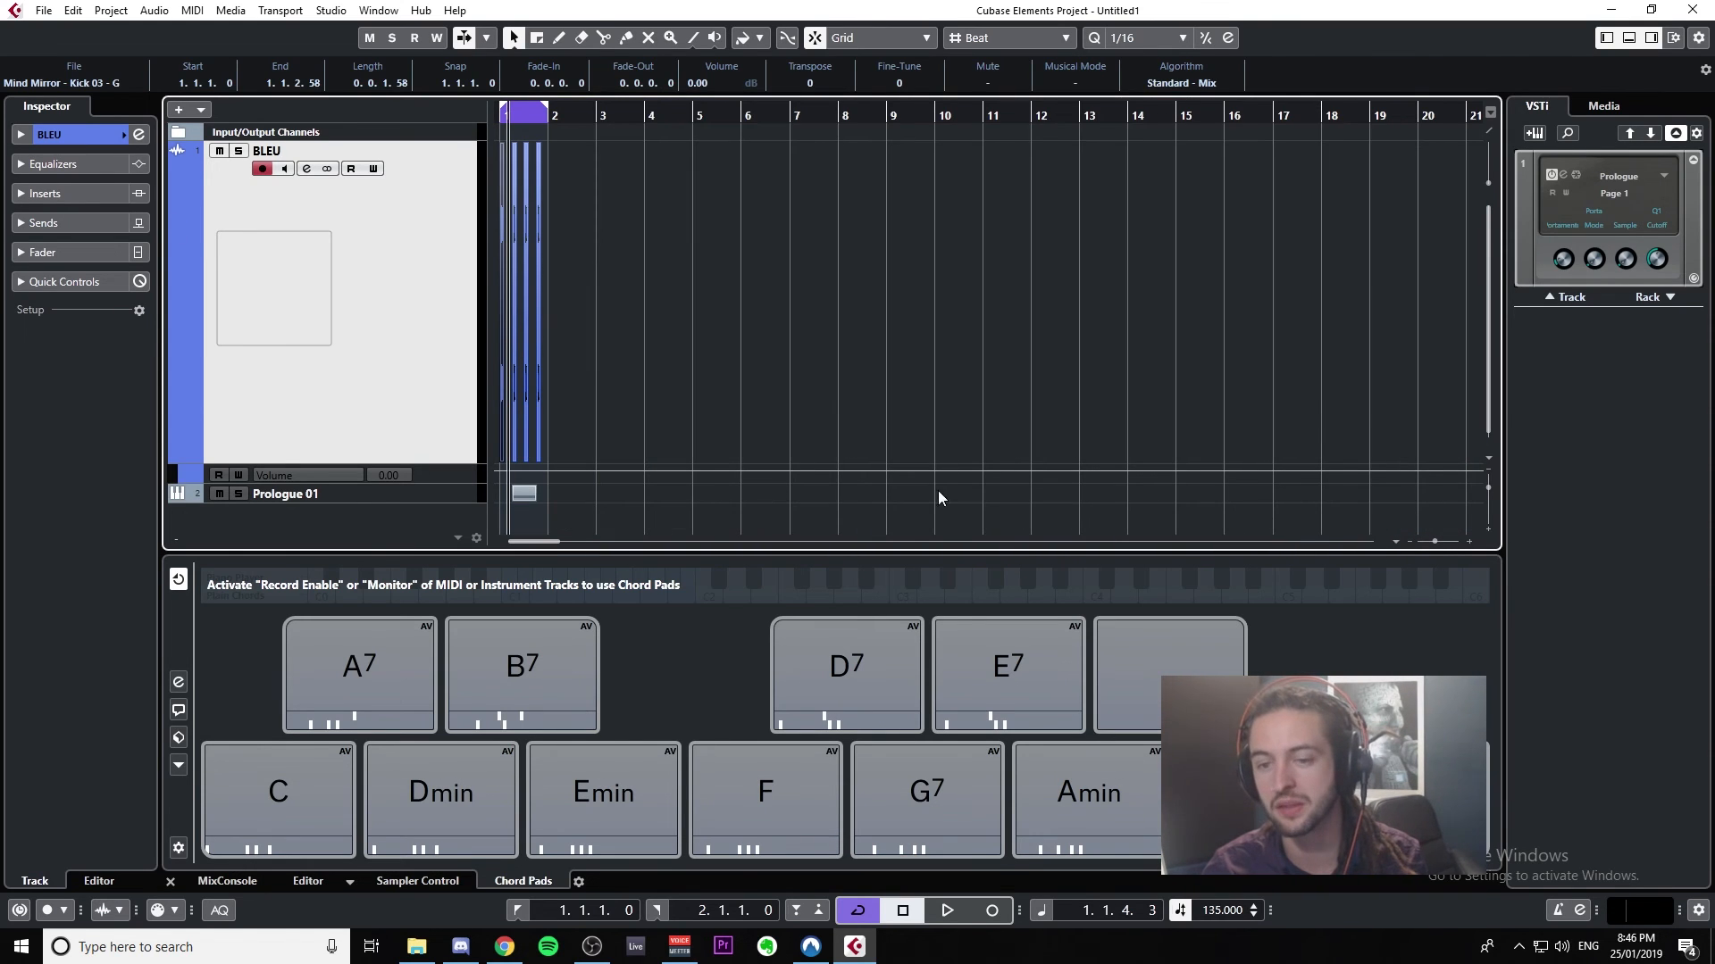
Step: Try the vertical track-height and waveform zoom controls, and enlarge the BLEU track again
mouse_move(1486, 489)
left_mouse_down()
mouse_move(1495, 535)
mouse_move(1487, 486)
left_mouse_up()
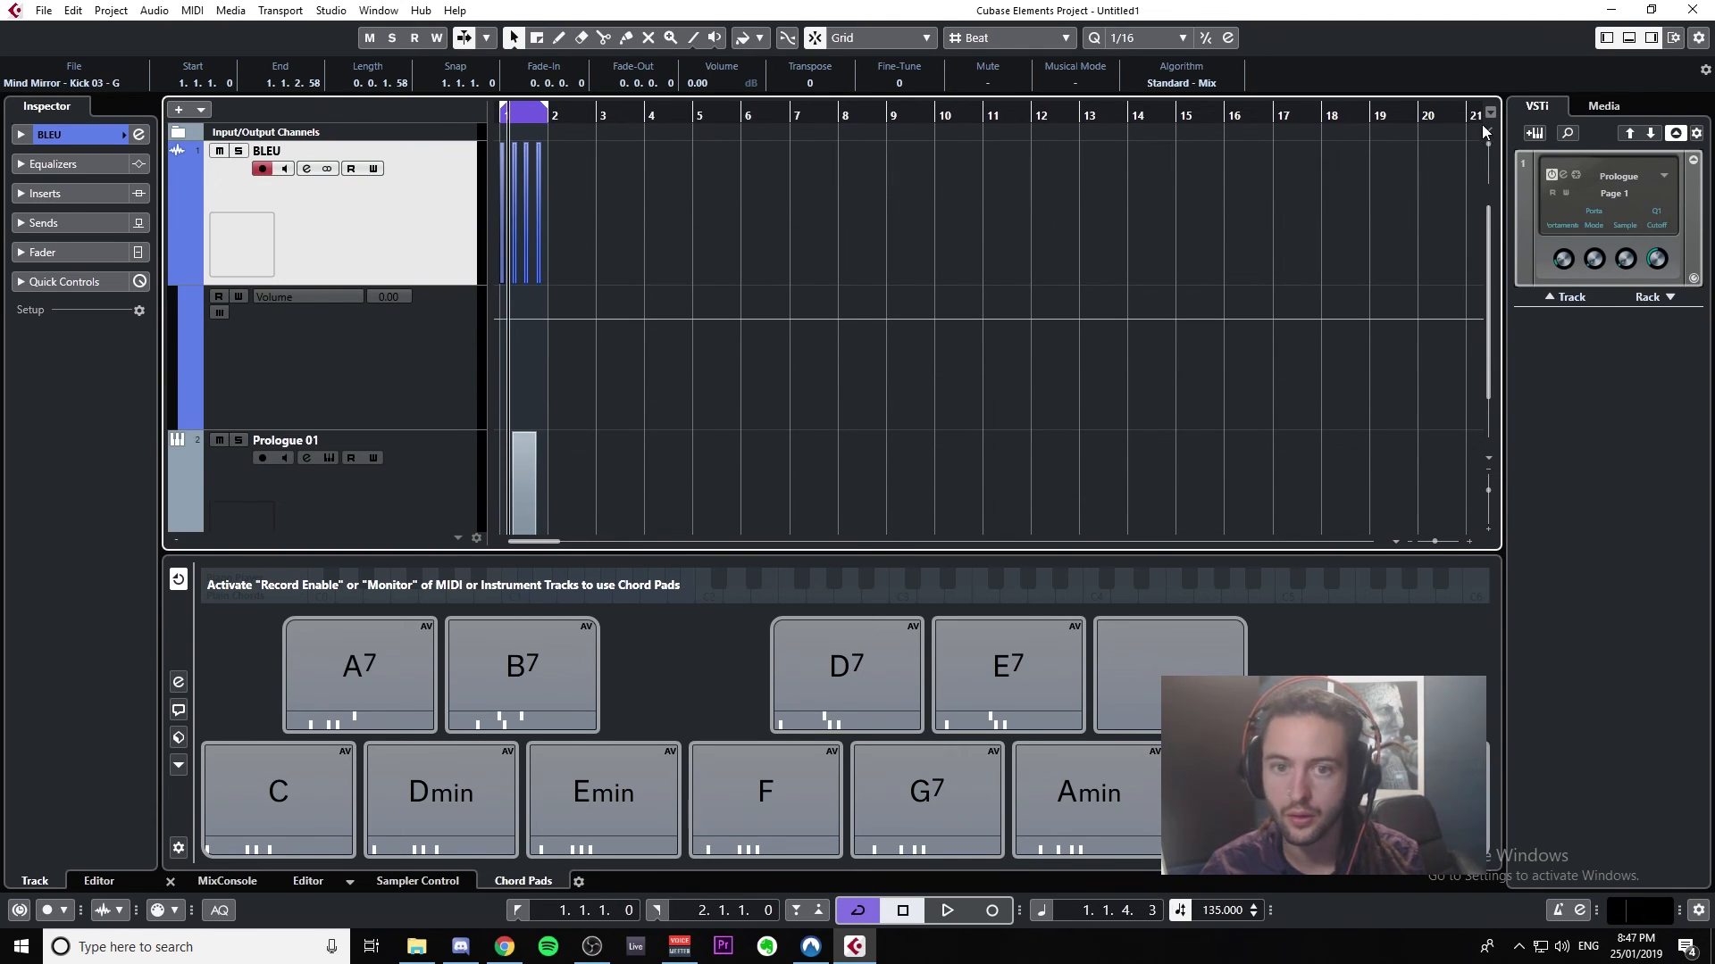
left_click_drag(1487, 143, 1486, 180)
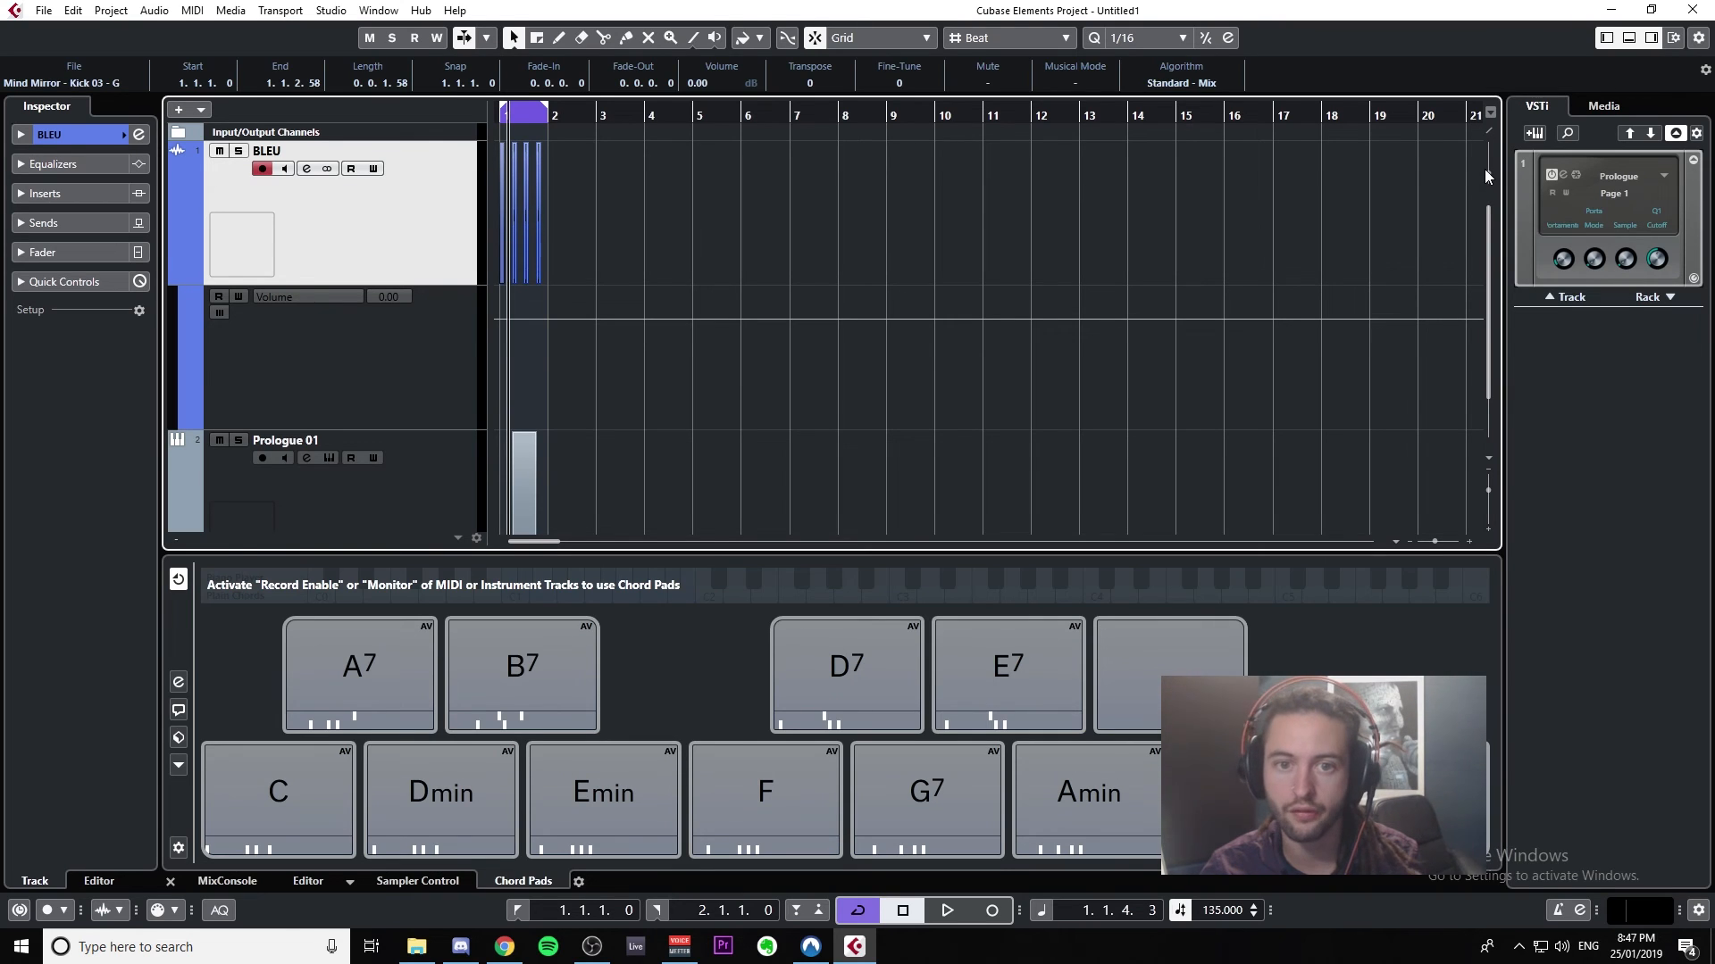
key("z")
key("z")
key("z")
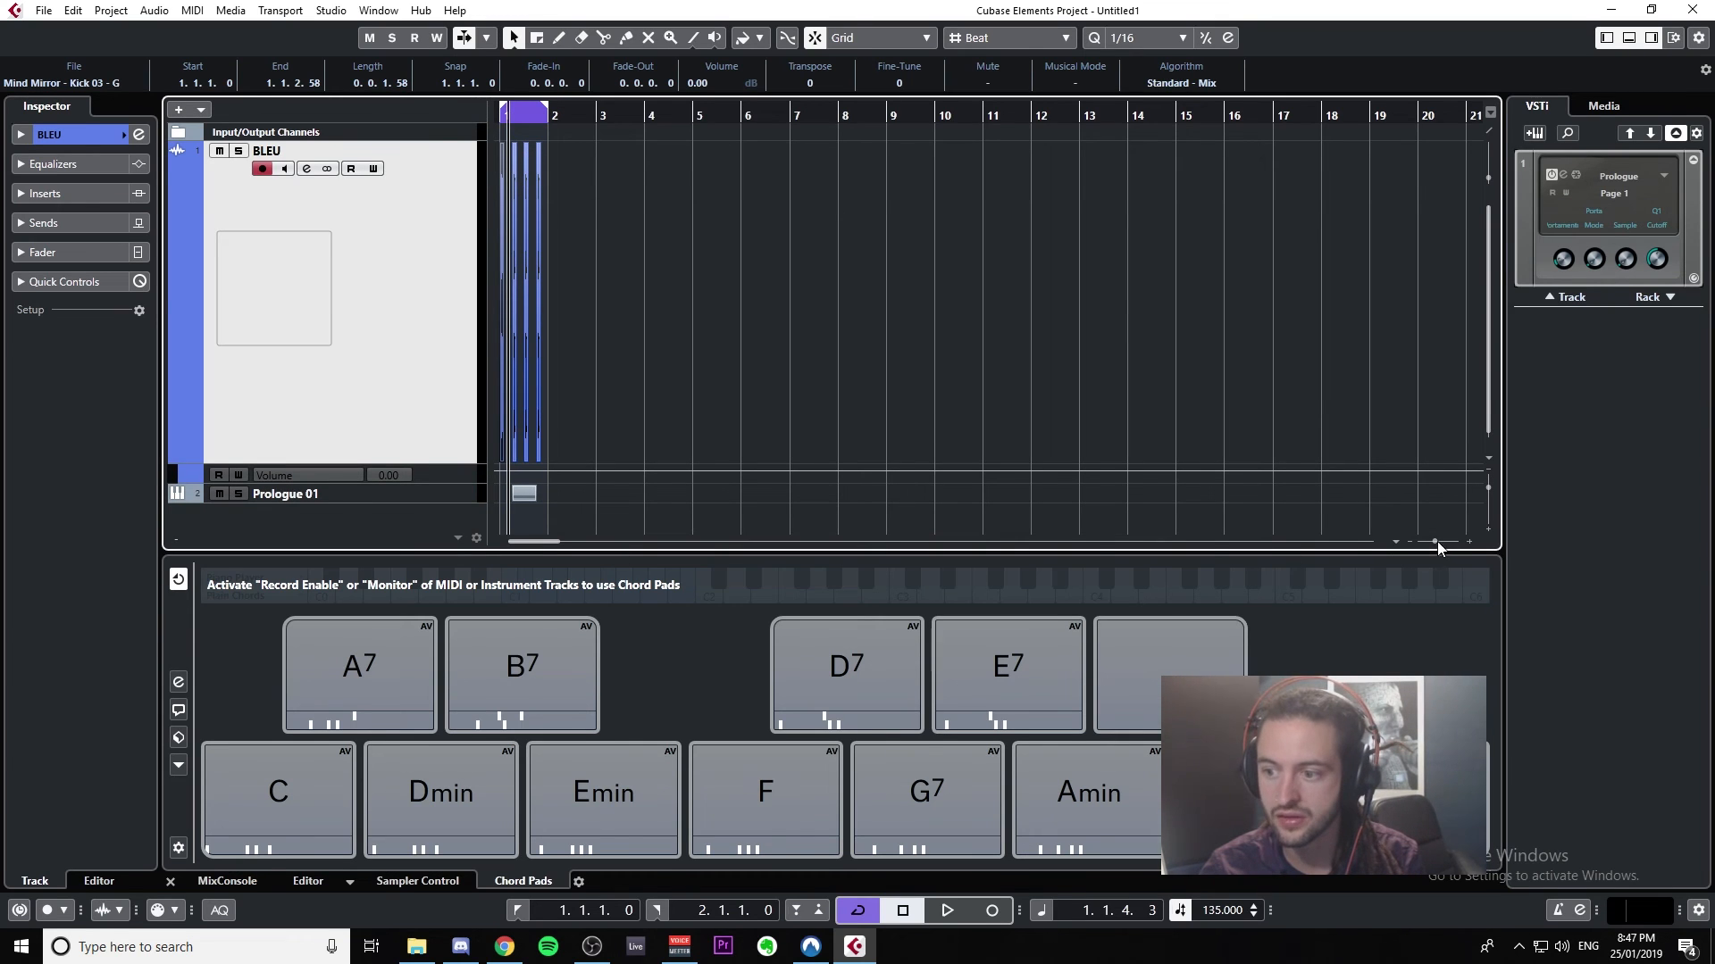
Step: Zoom the timeline to about ten bars and shuttle the playhead backward and forward through the cycle range
left_click_drag(1436, 542, 1439, 543)
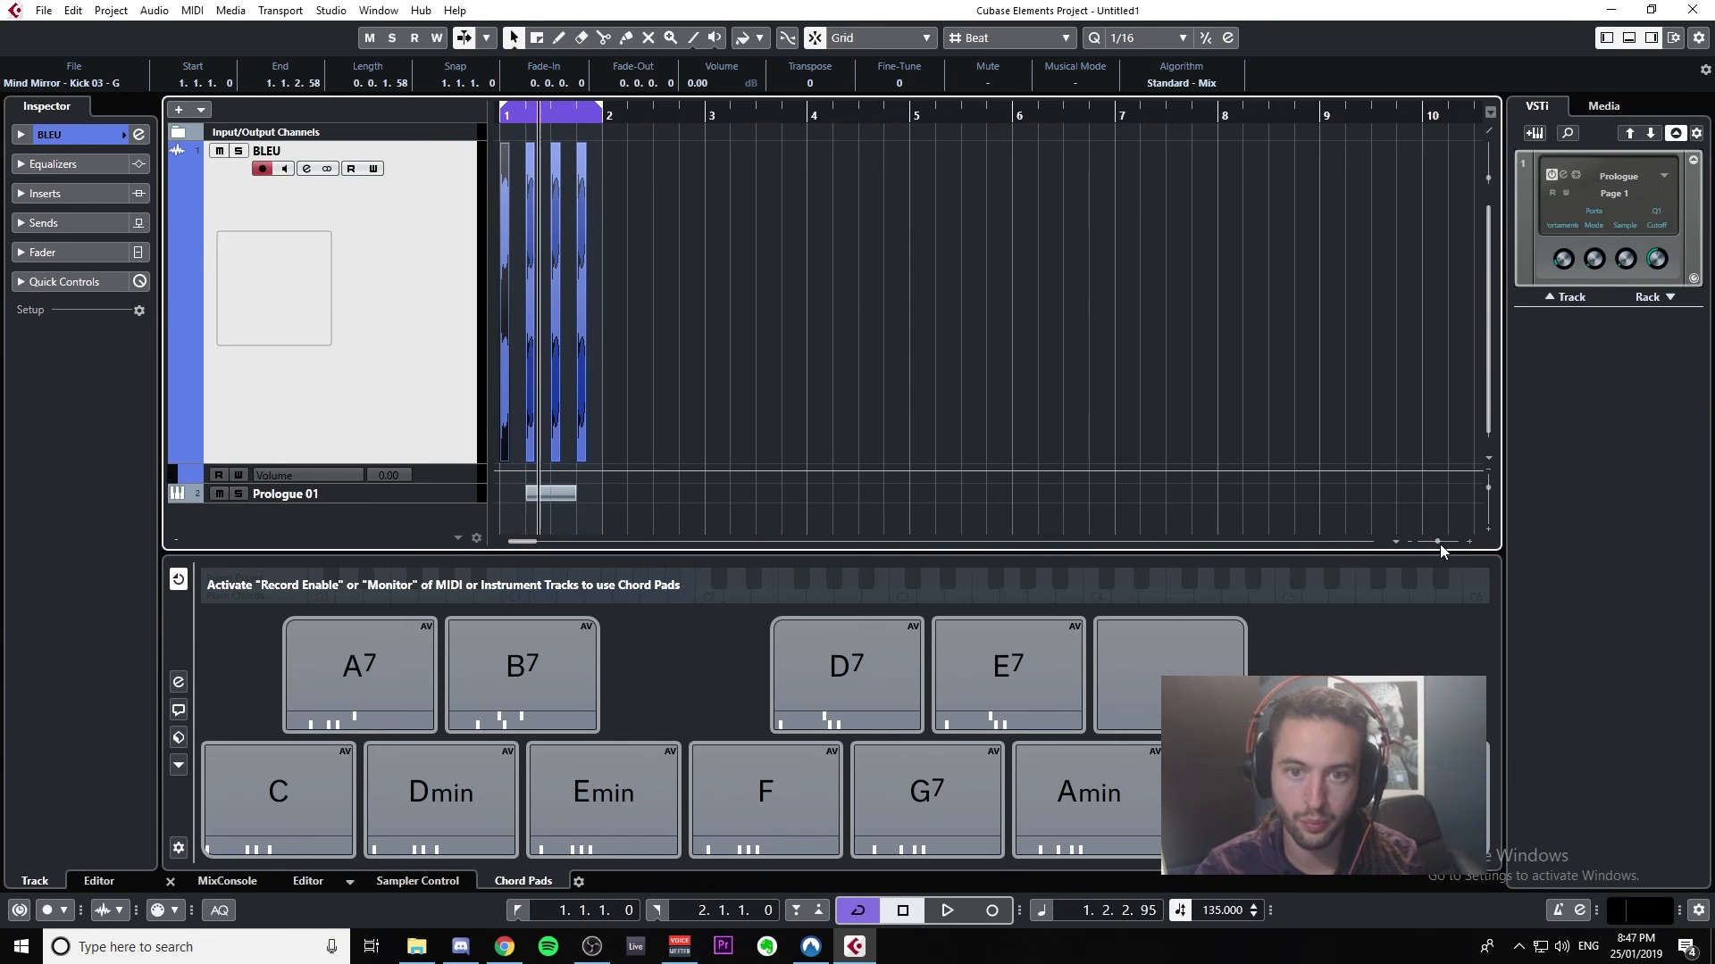
key("KP_Subtract")
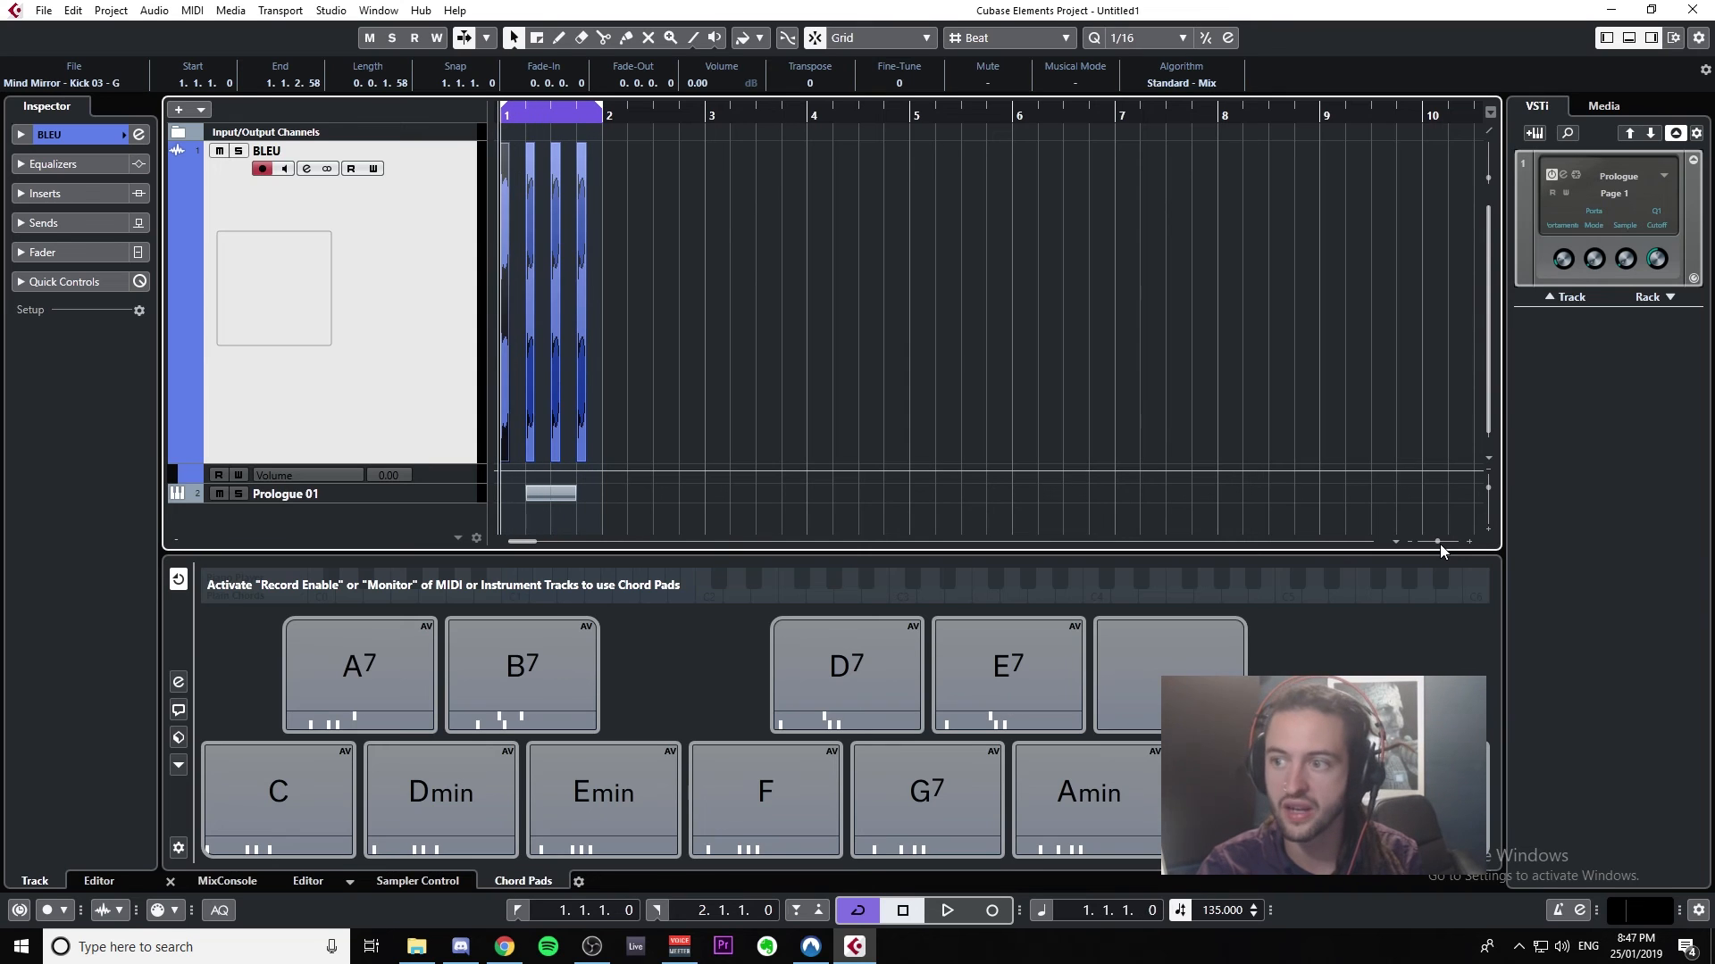
key("KP_Add")
key("KP_Subtract")
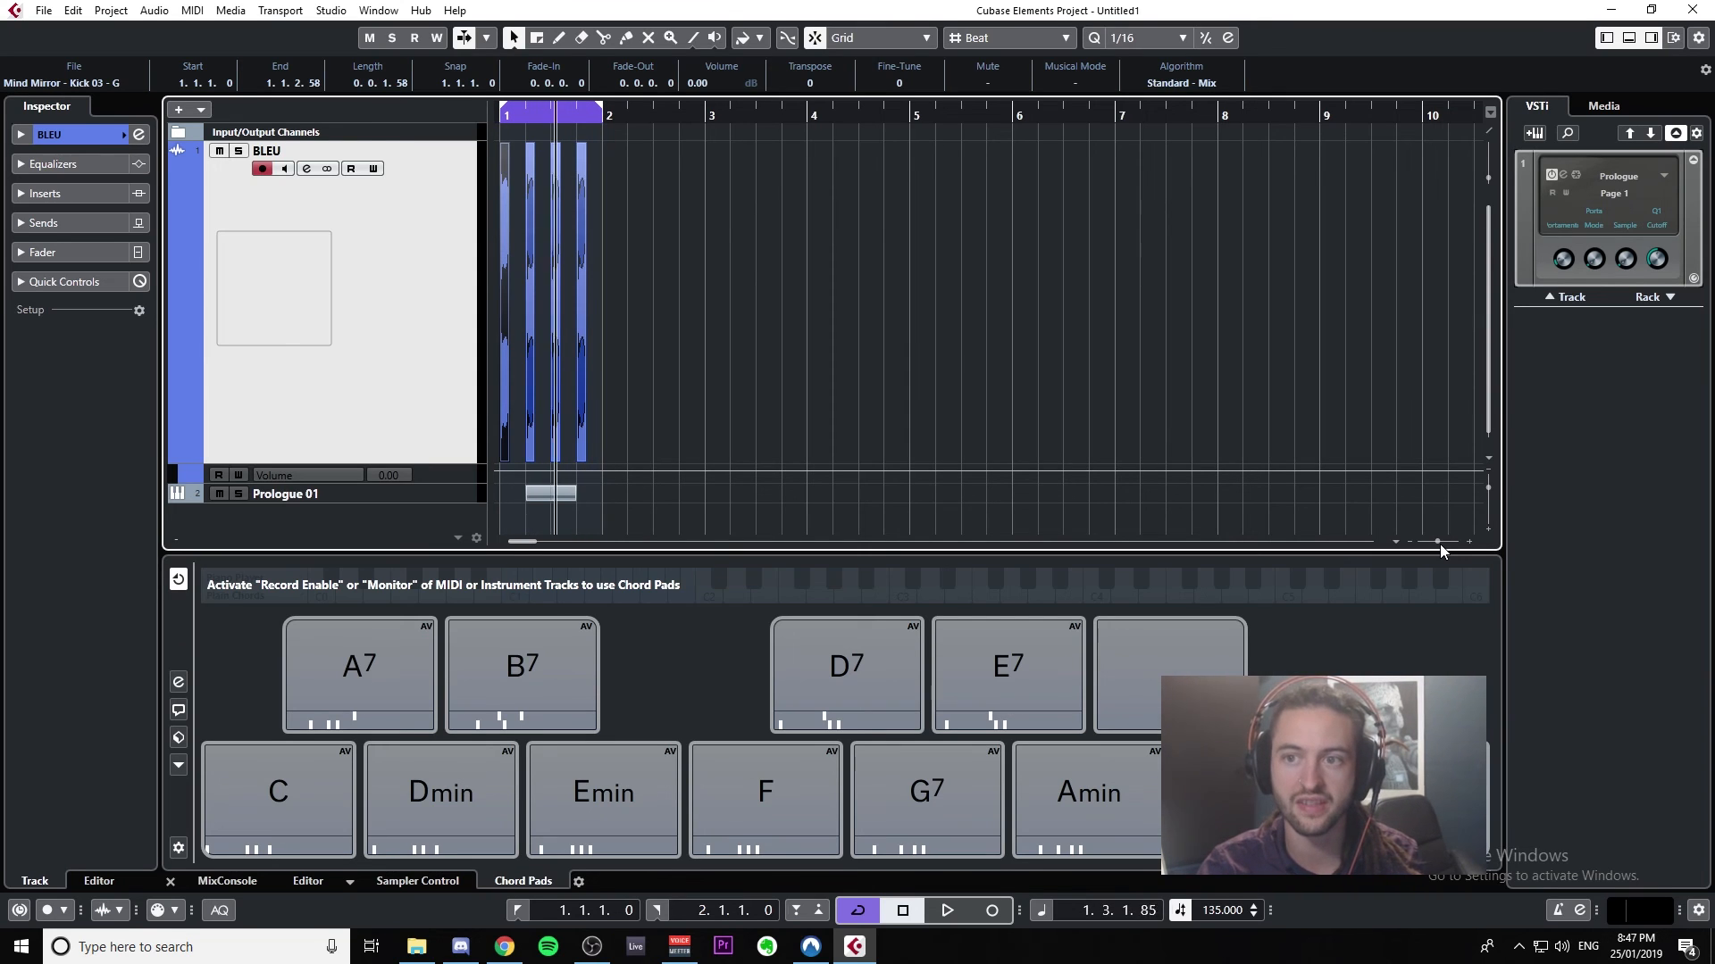
Step: Zoom the timeline in on the first beats of the kick pattern and return the playhead to the start of bar 1
key("KP_Add")
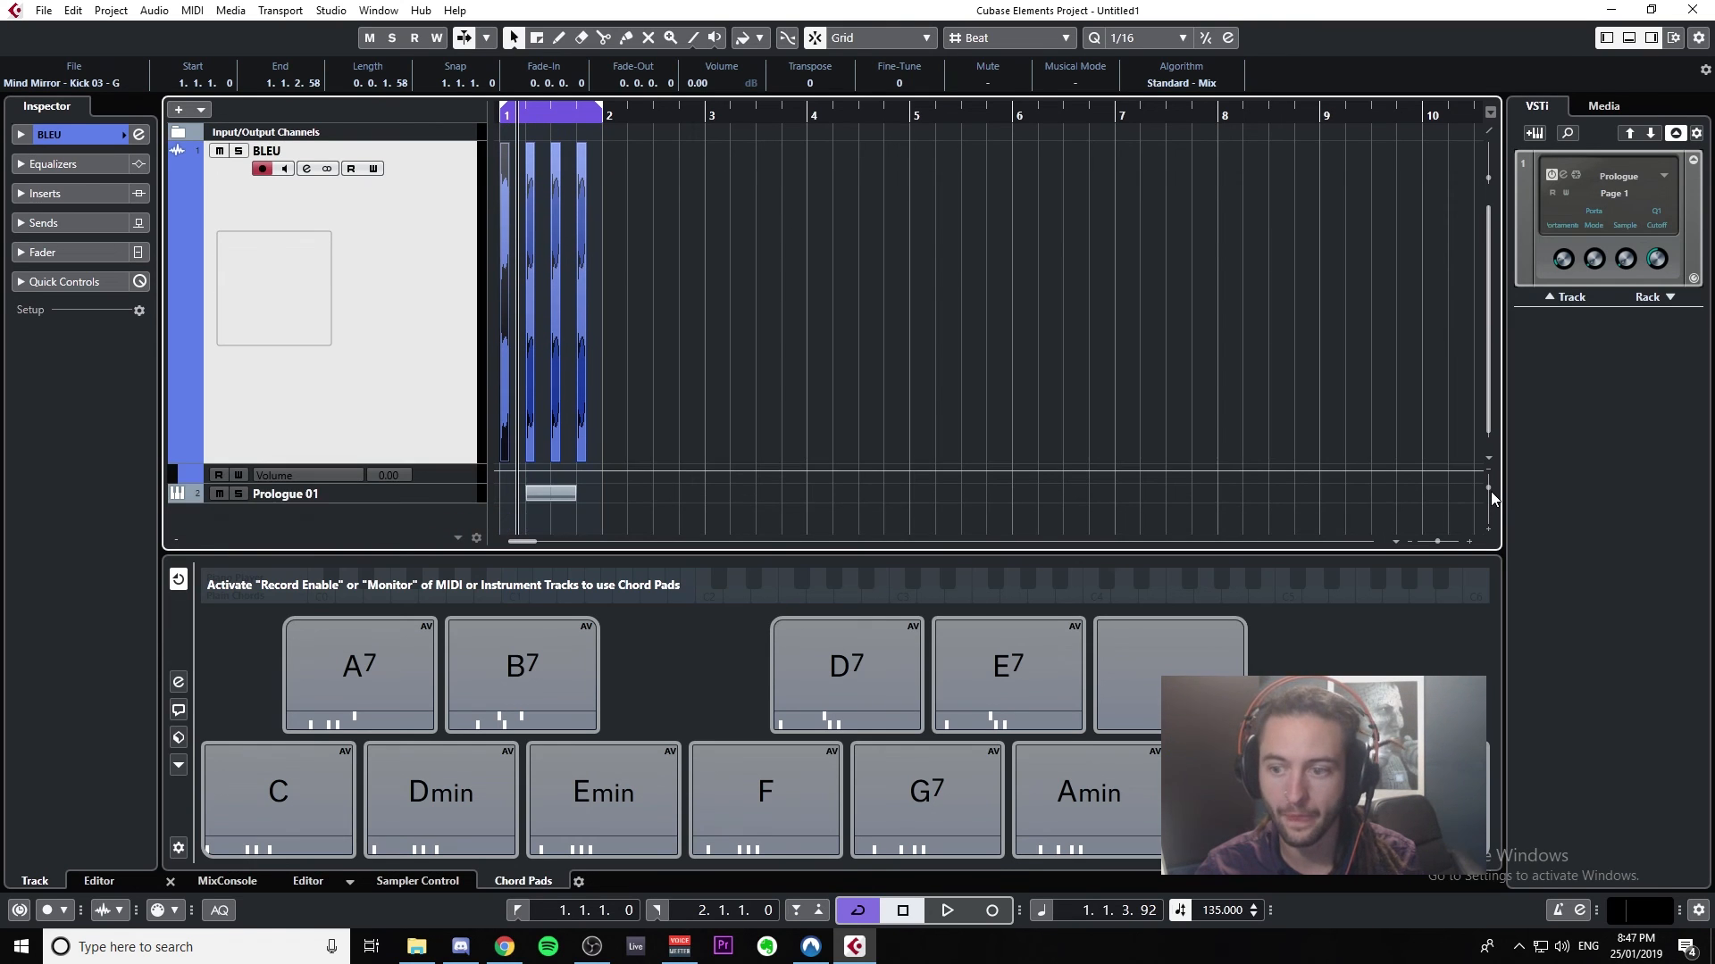
left_click_drag(1441, 540, 1444, 543)
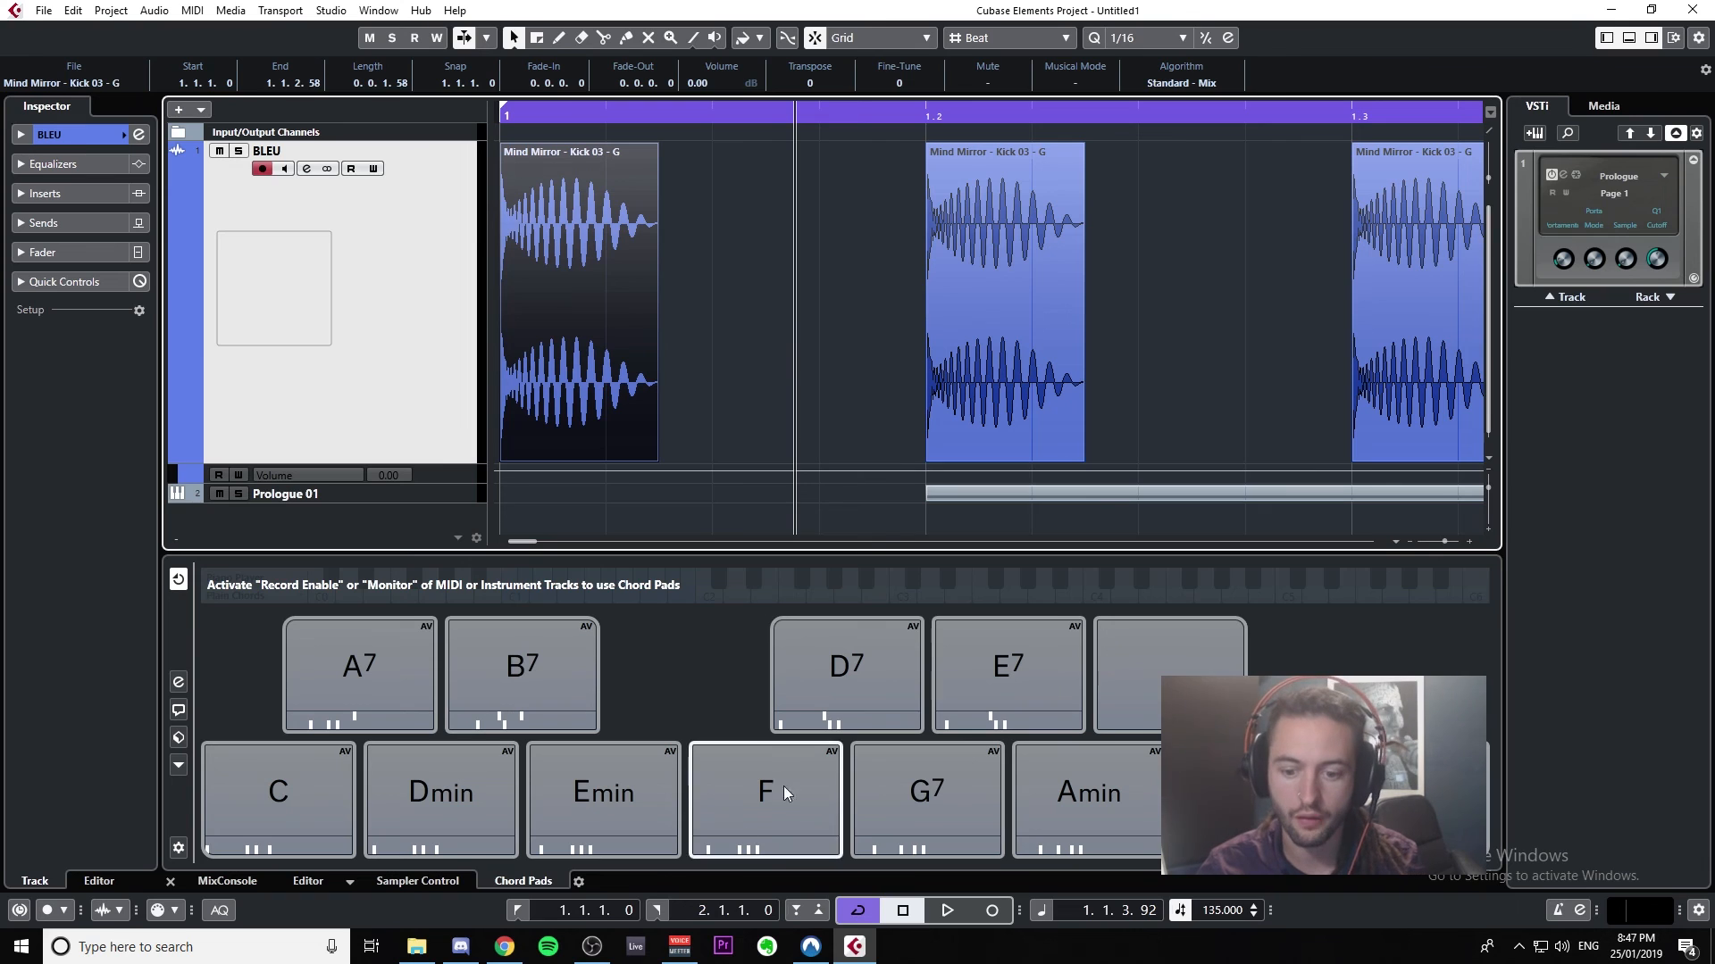
left_click(793, 130)
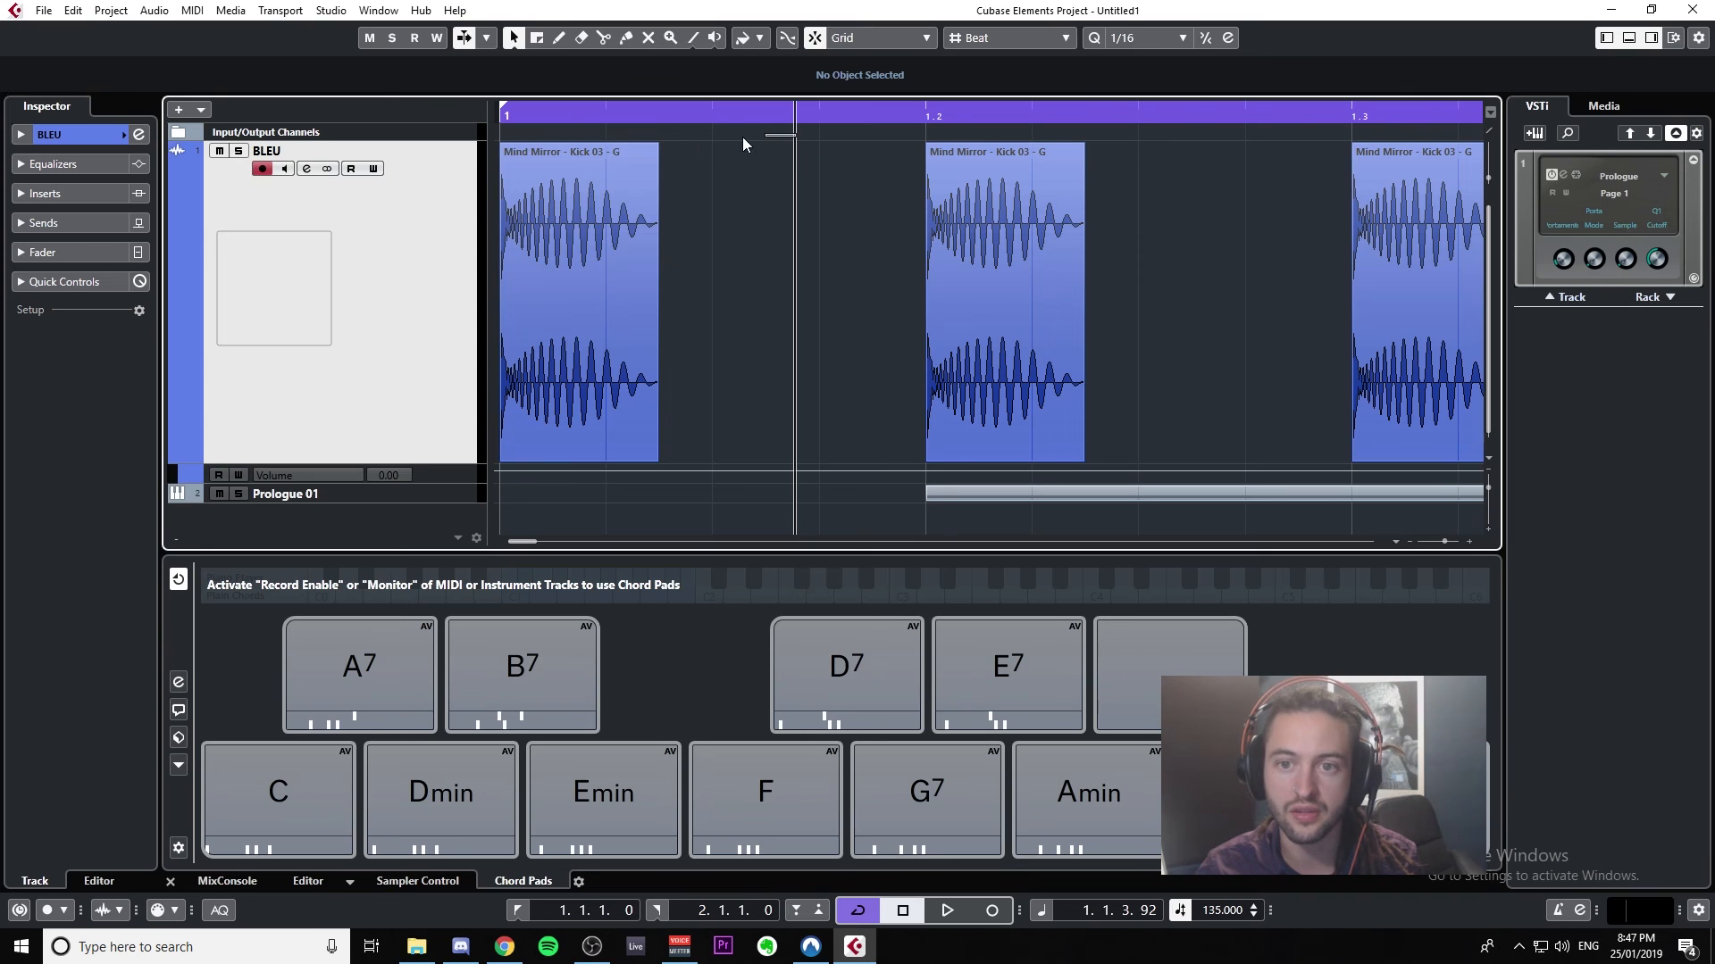
left_click_drag(795, 116, 195, 118)
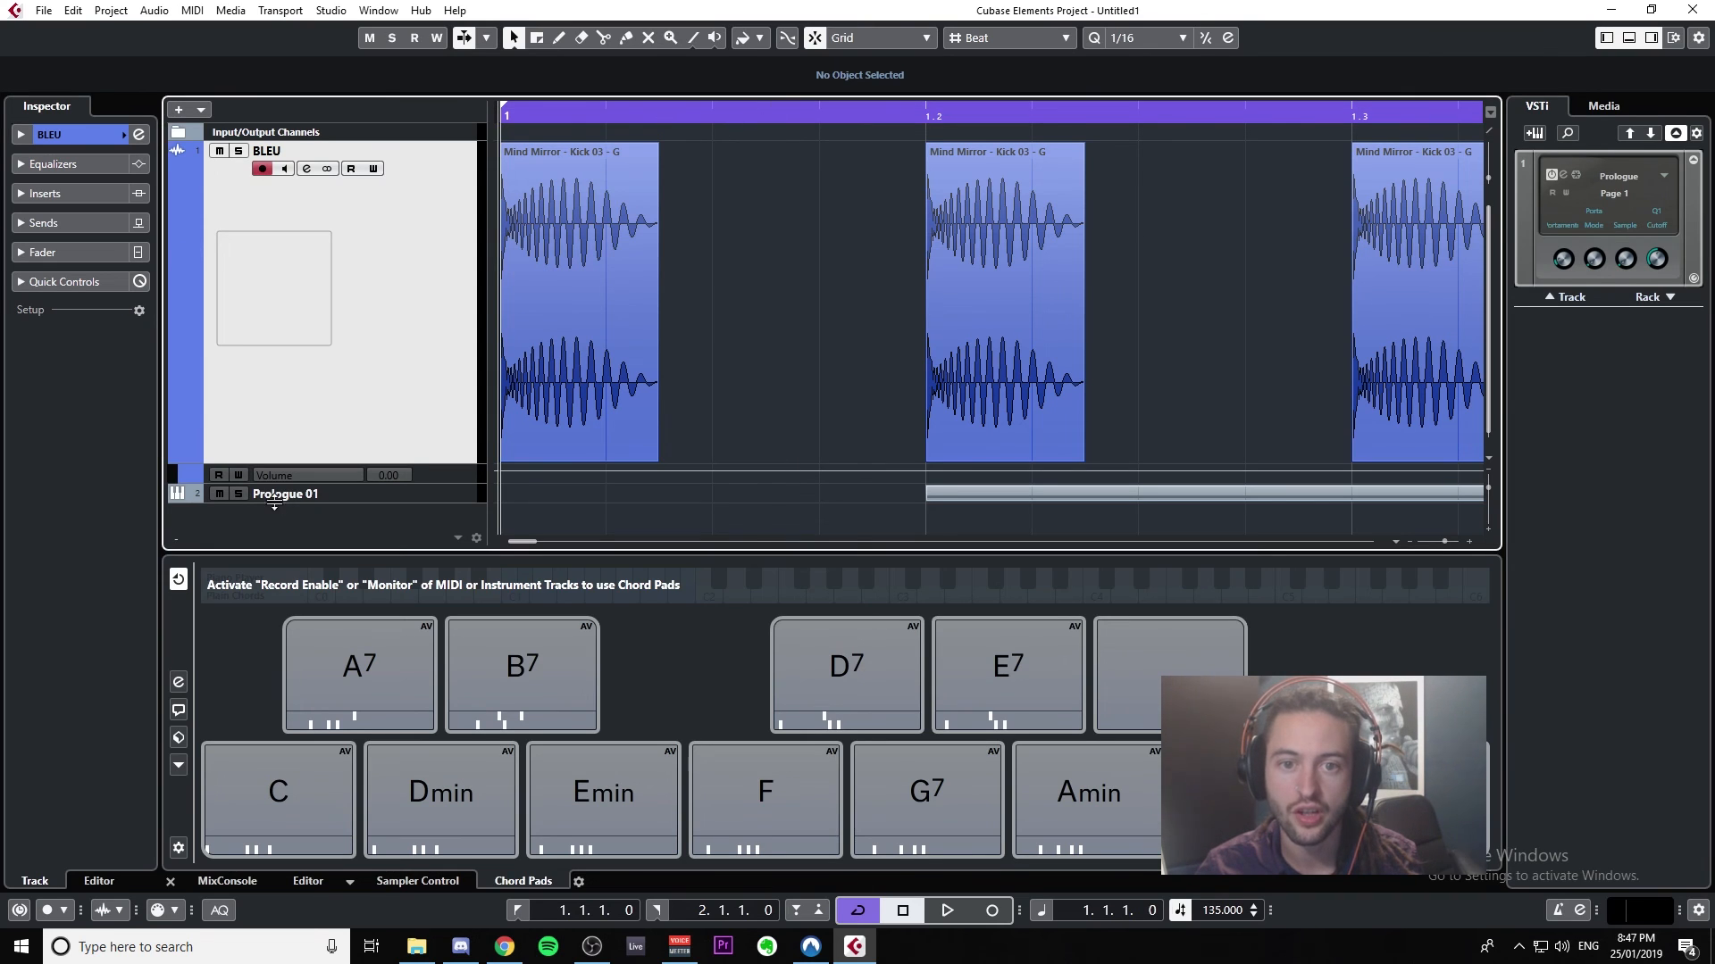
Step: Select the first kick event on BLEU, view its waveform in the lower-zone editor, and show the empty Sampler Control page
left_click(538, 221)
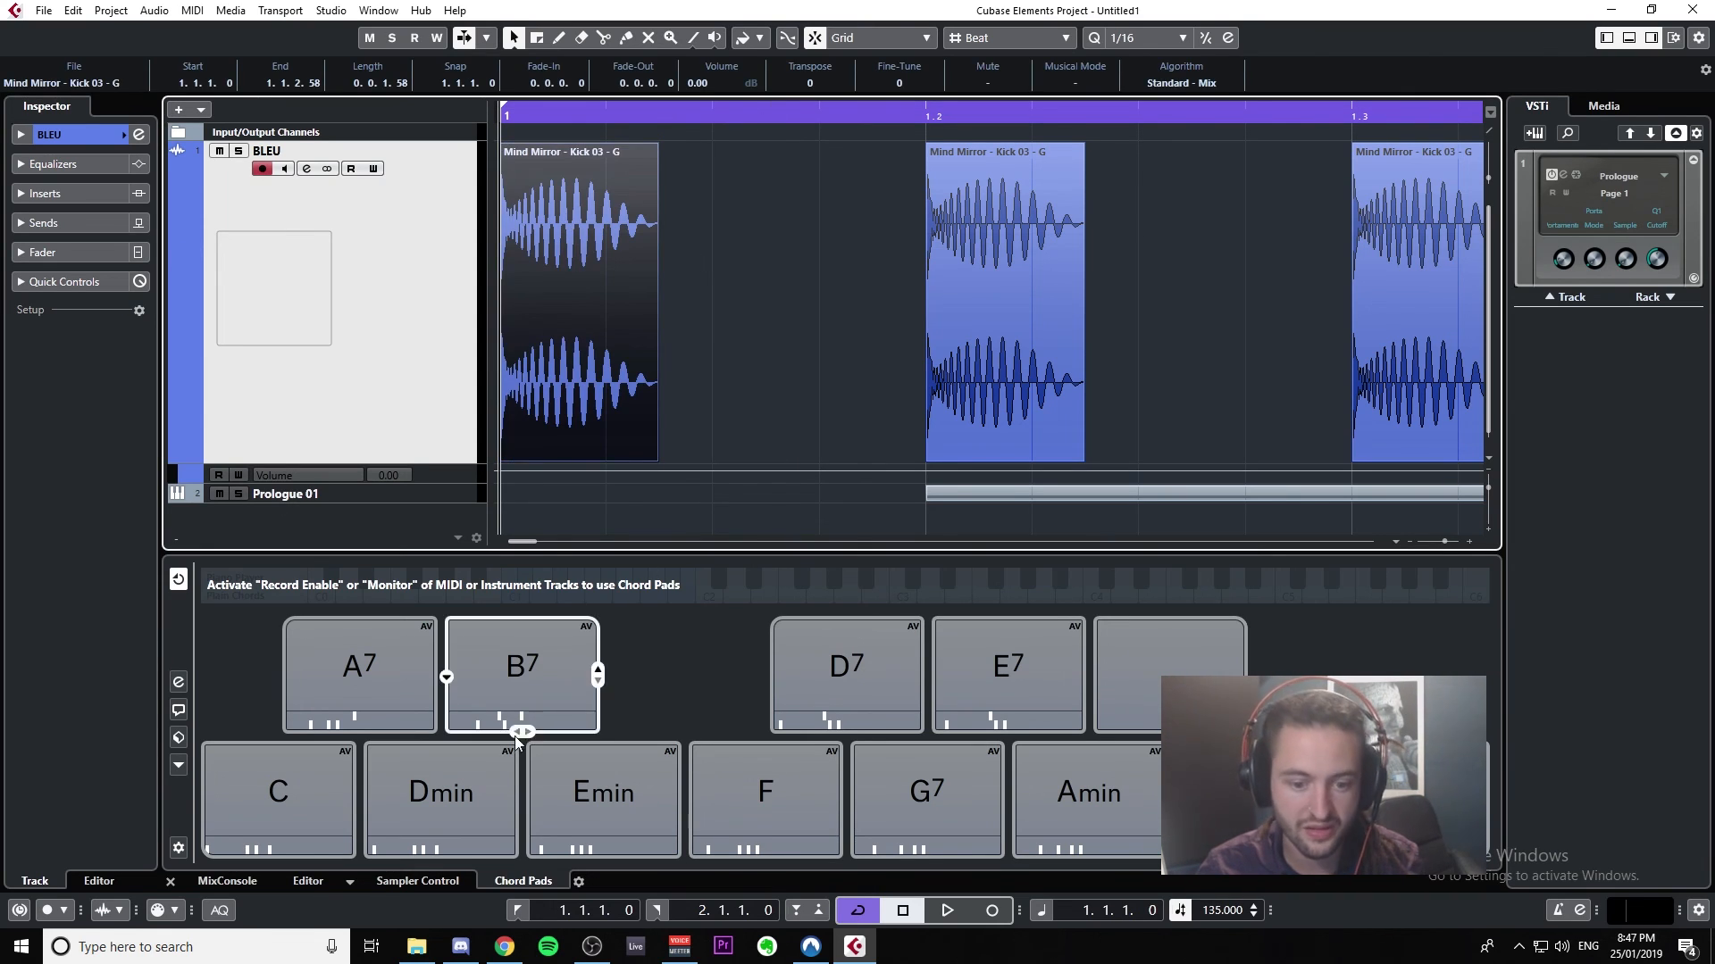
left_click(403, 883)
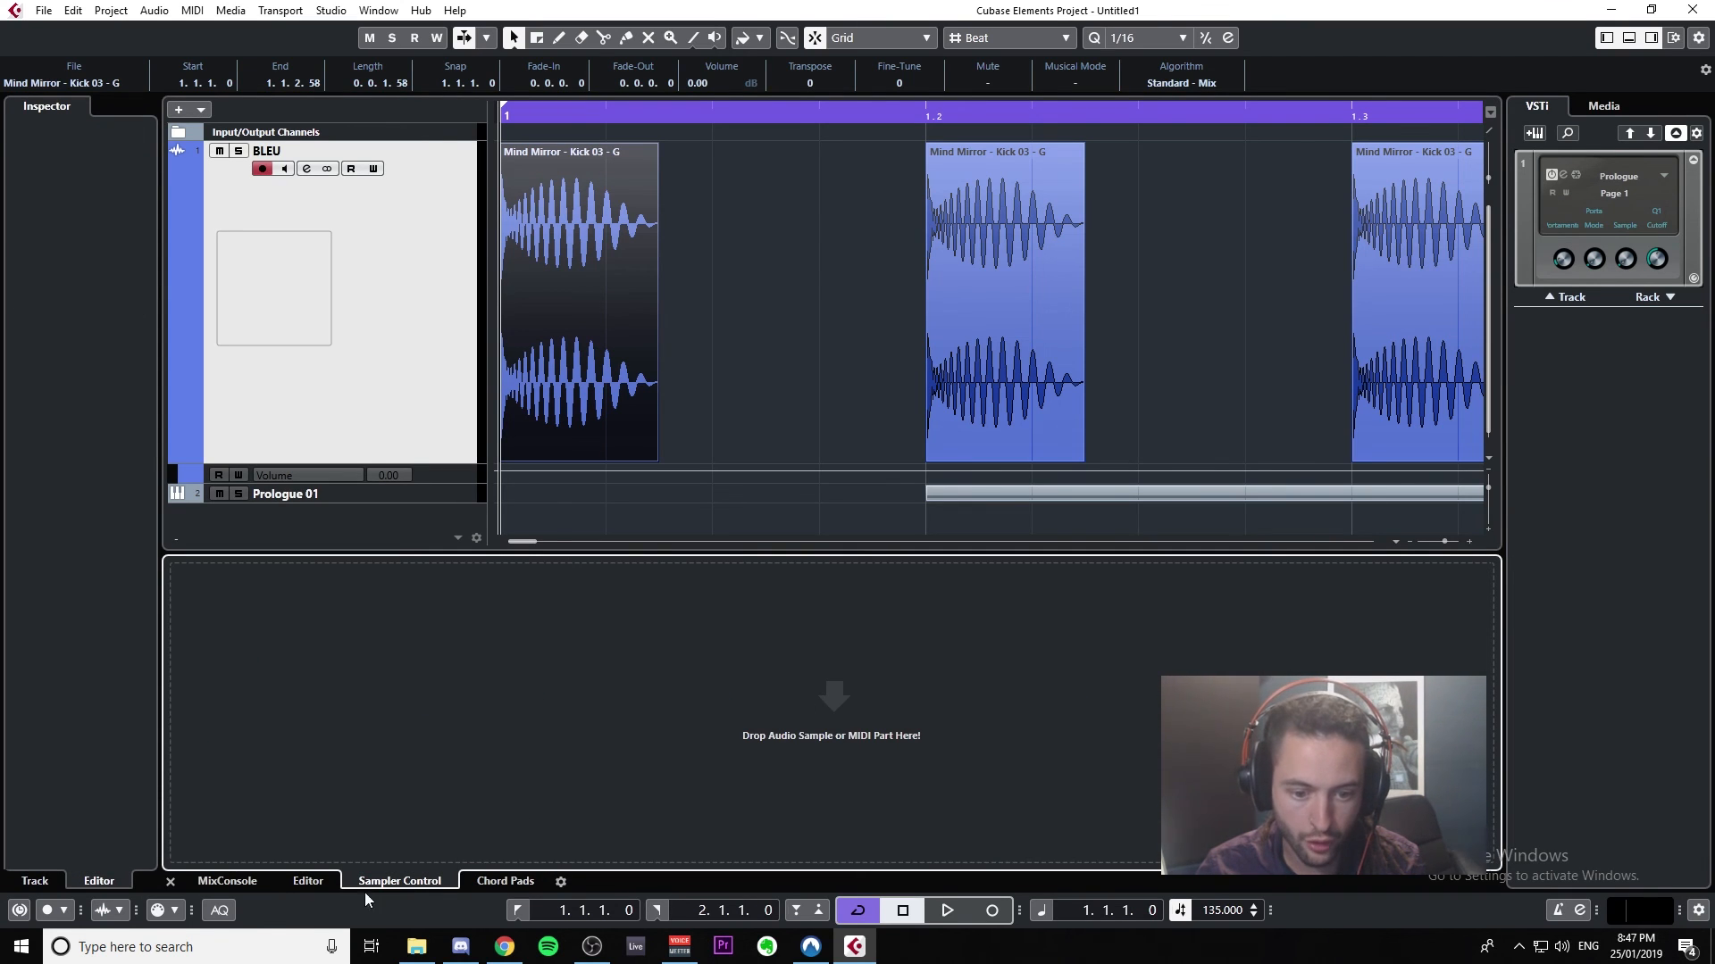
left_click(300, 884)
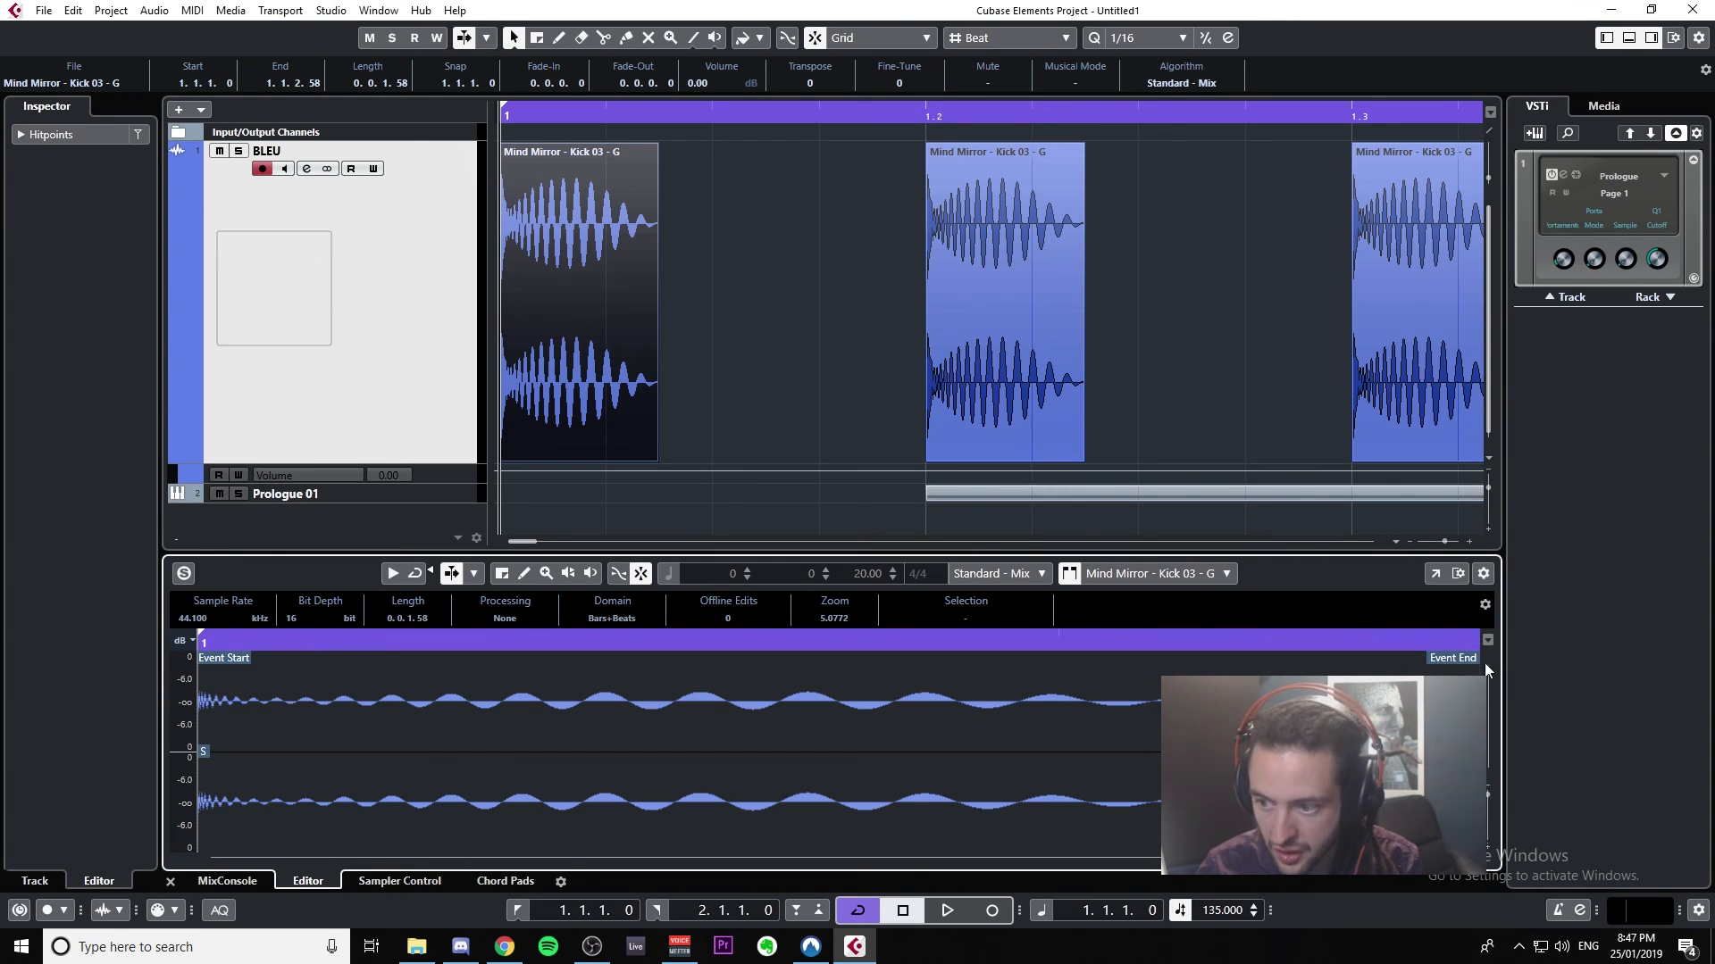
left_click(678, 371)
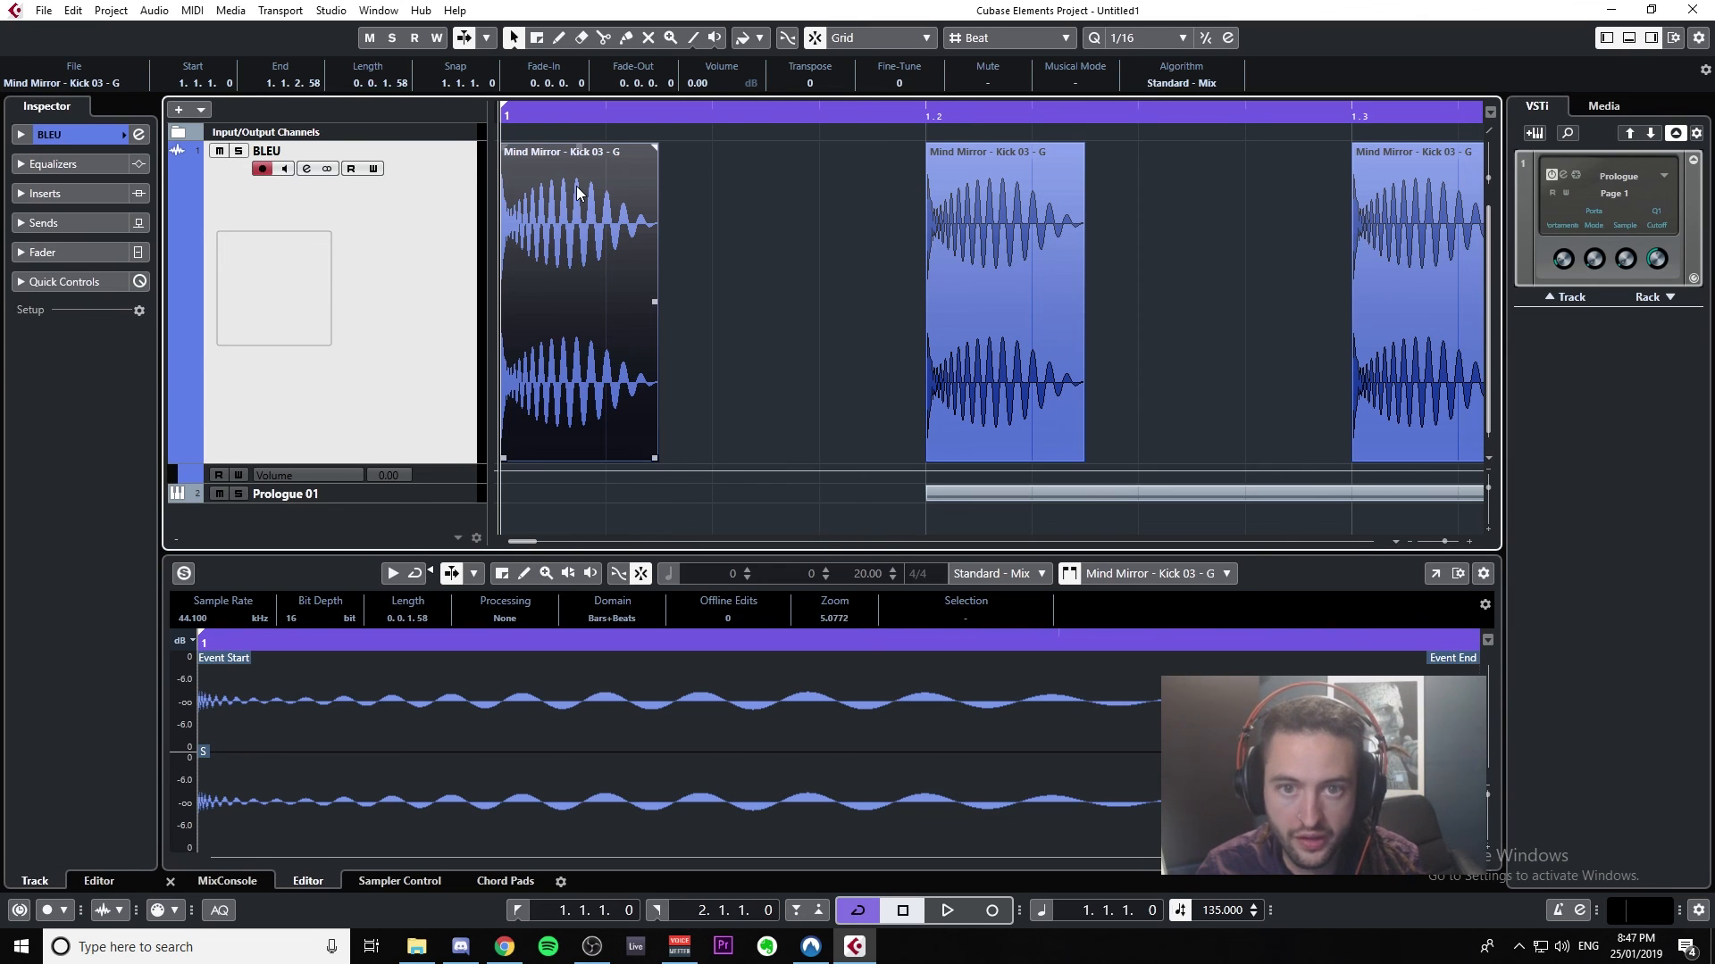
left_click(399, 880)
Step: Set the first kick event's volume to 0.86 dB and its fade-out to 0.0.0.90, and load the event into Sampler Control
mouse_move(576, 146)
left_mouse_down()
mouse_move(580, 230)
mouse_move(579, 147)
mouse_move(447, 144)
left_mouse_up()
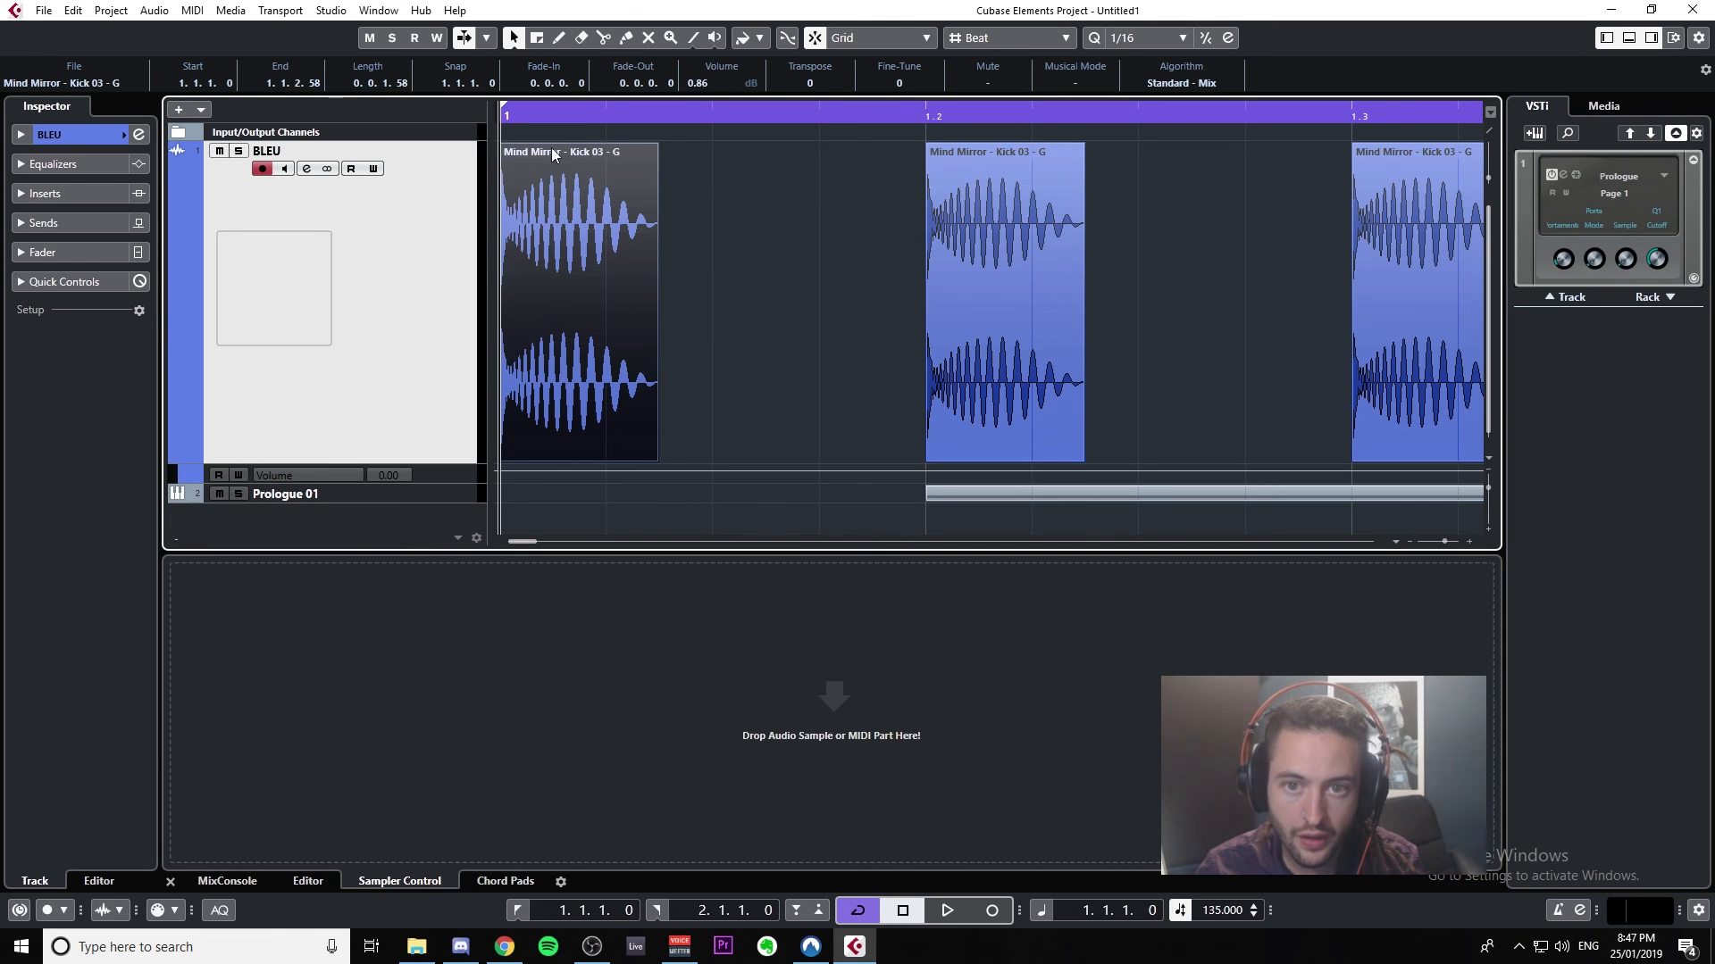
left_click_drag(658, 149, 624, 150)
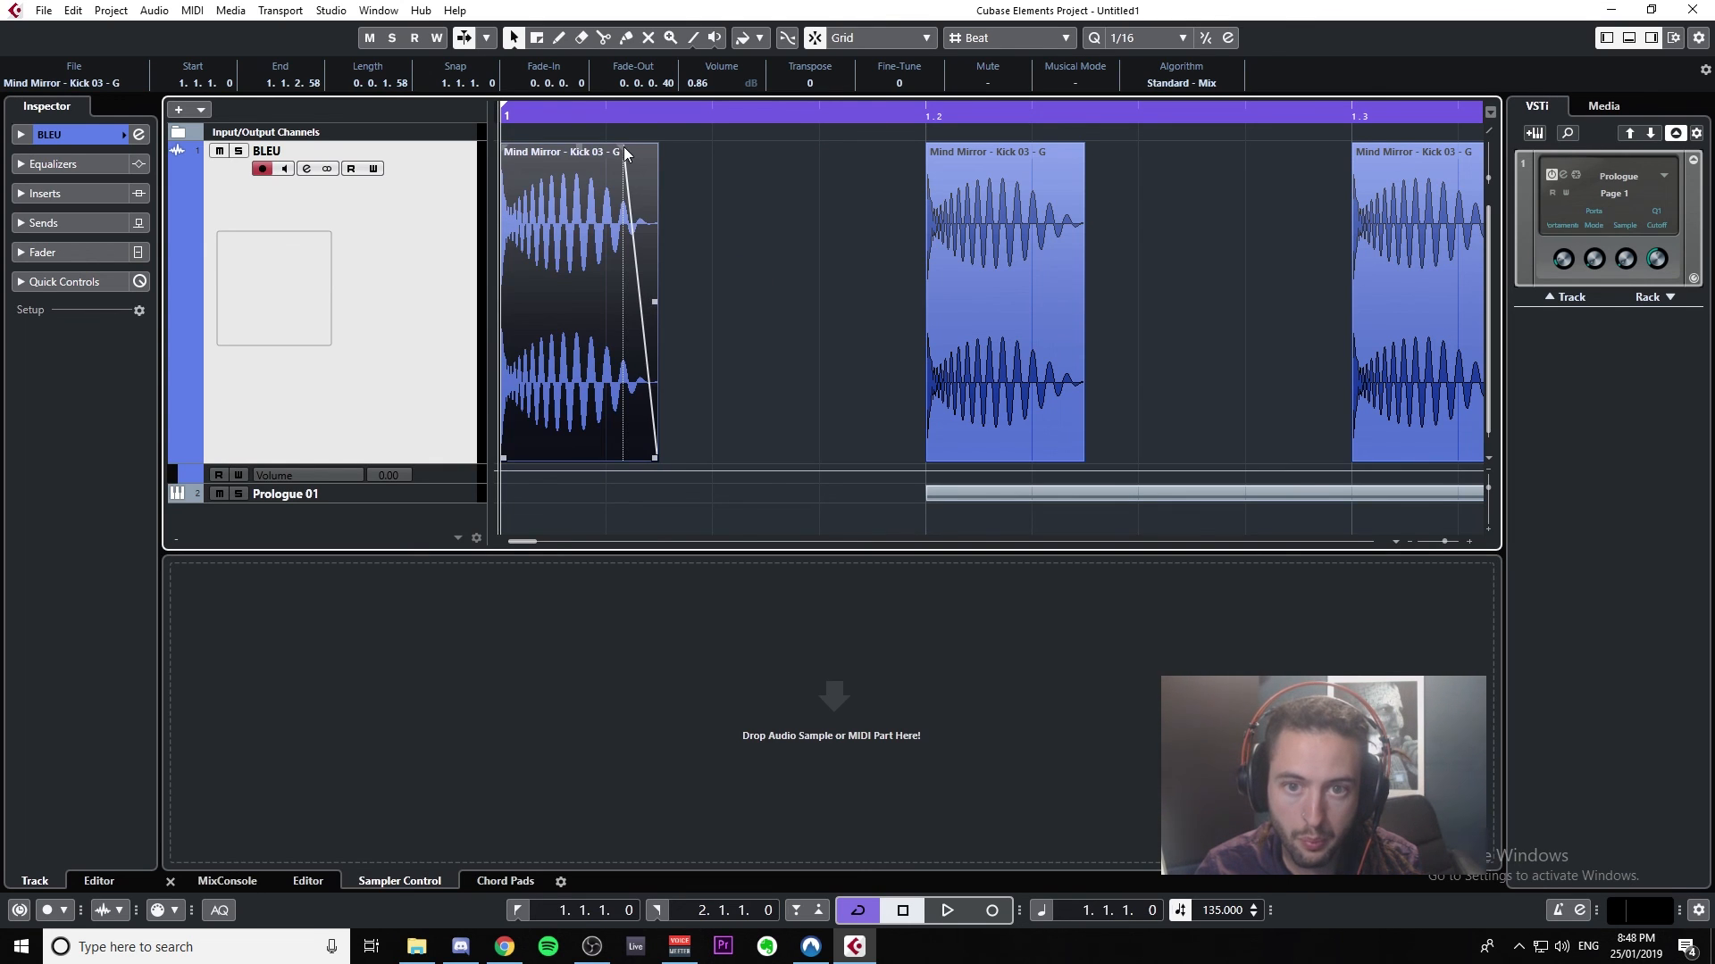
left_click_drag(623, 147, 563, 667)
key("space")
key("space")
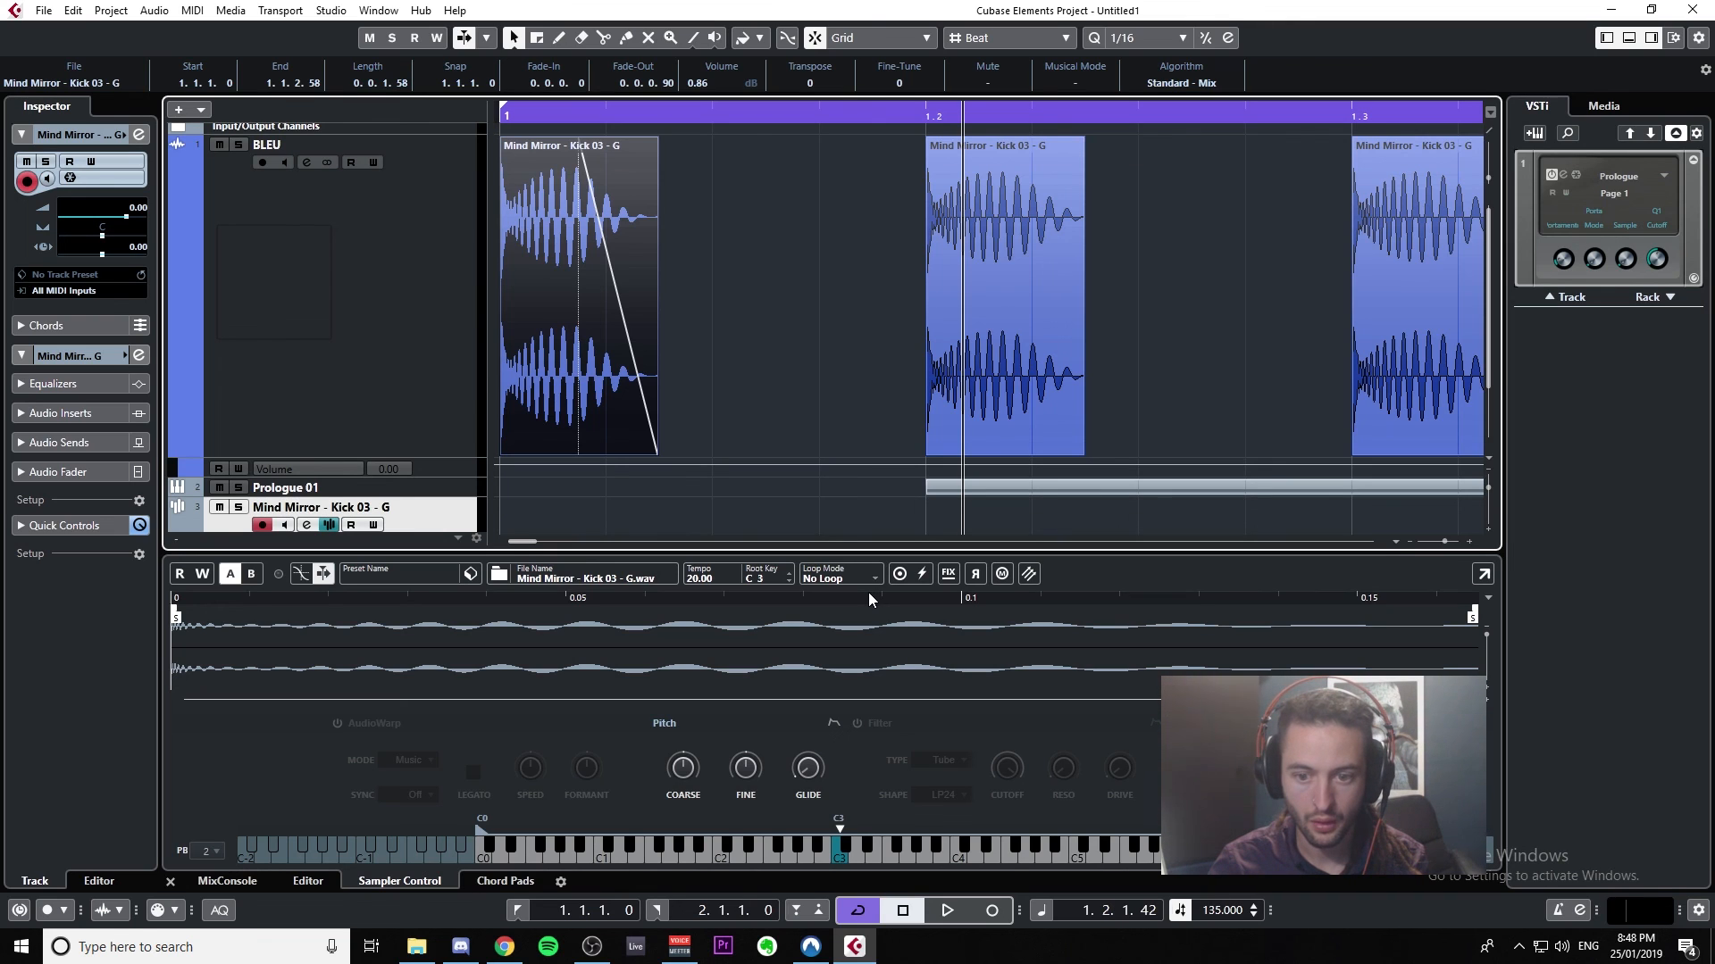
Step: Audition the kick sample at high and low pitches between about C1 and C5 on the Sampler Control keyboard
left_click(925, 858)
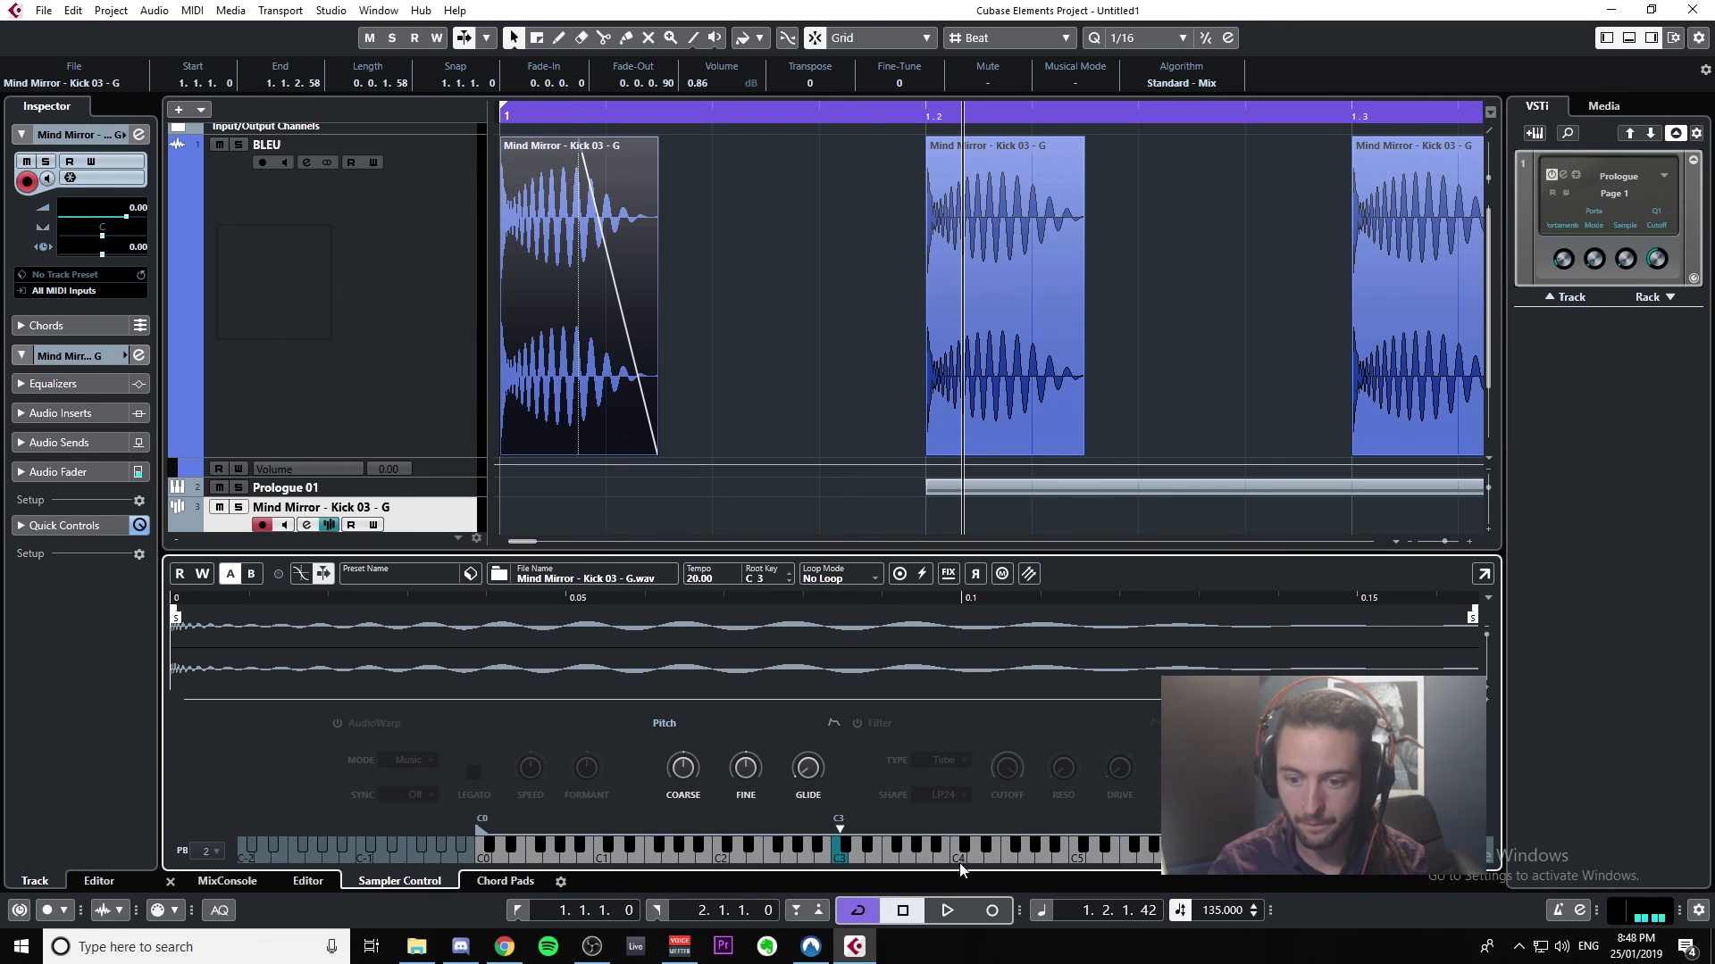
left_click(996, 860)
left_click(1113, 860)
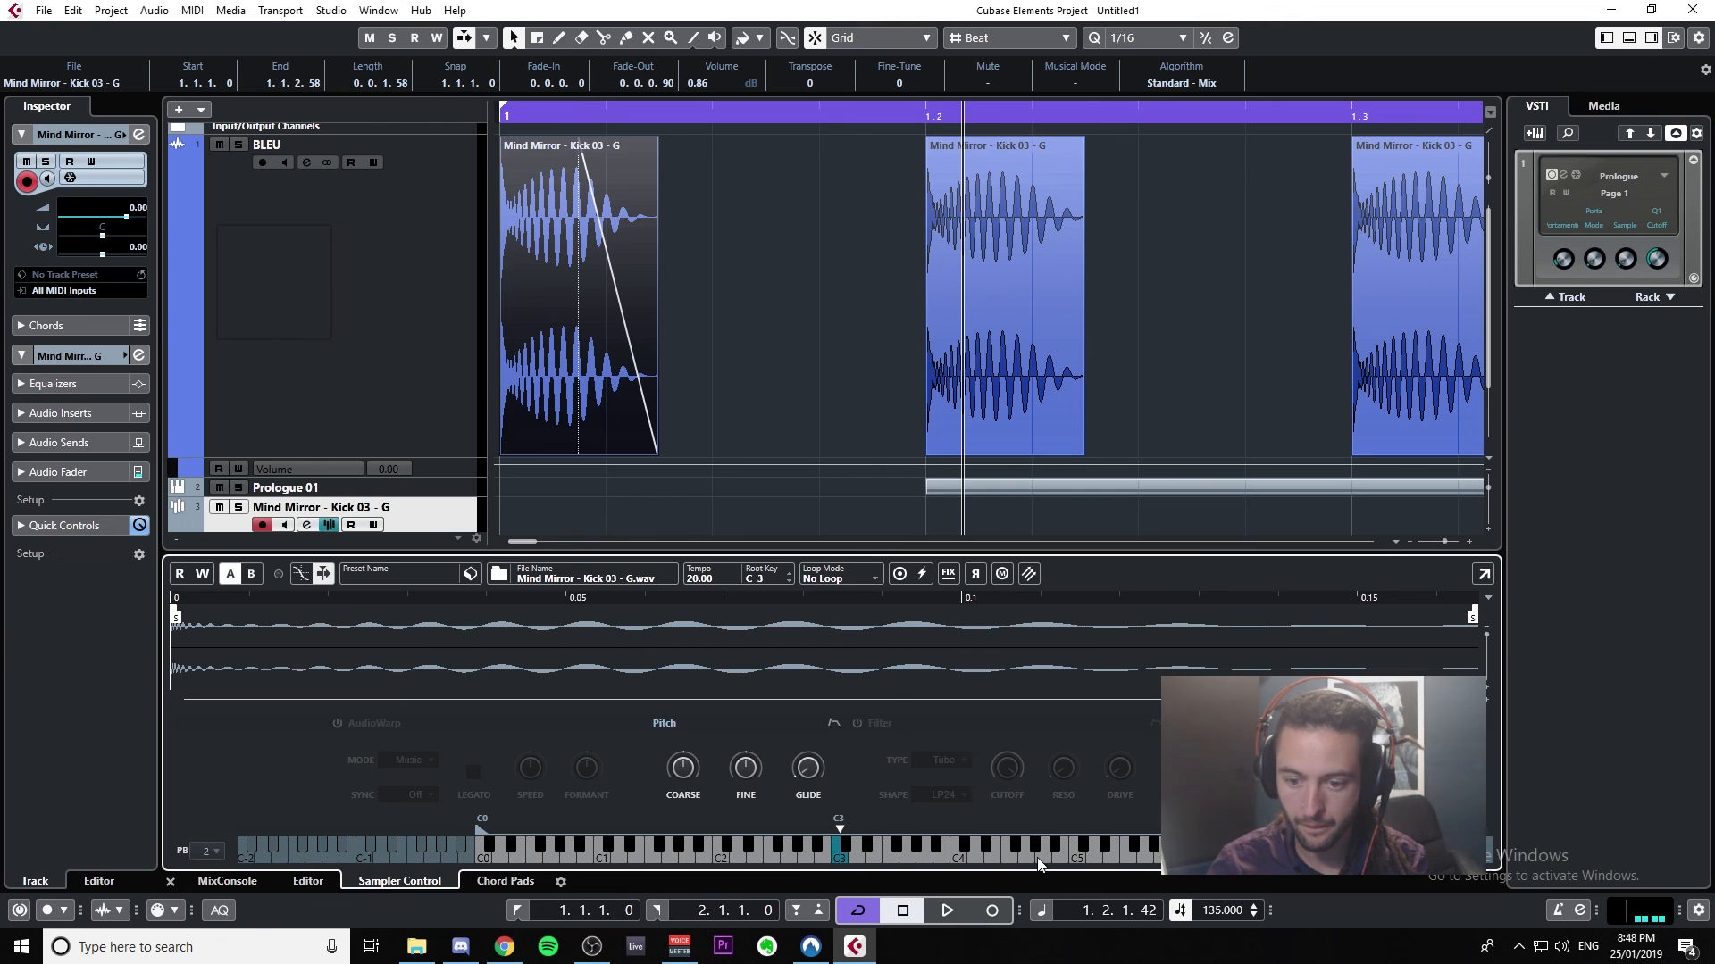
left_click(971, 857)
left_click(743, 852)
left_click(684, 853)
left_click(616, 854)
left_click_drag(614, 852, 676, 870)
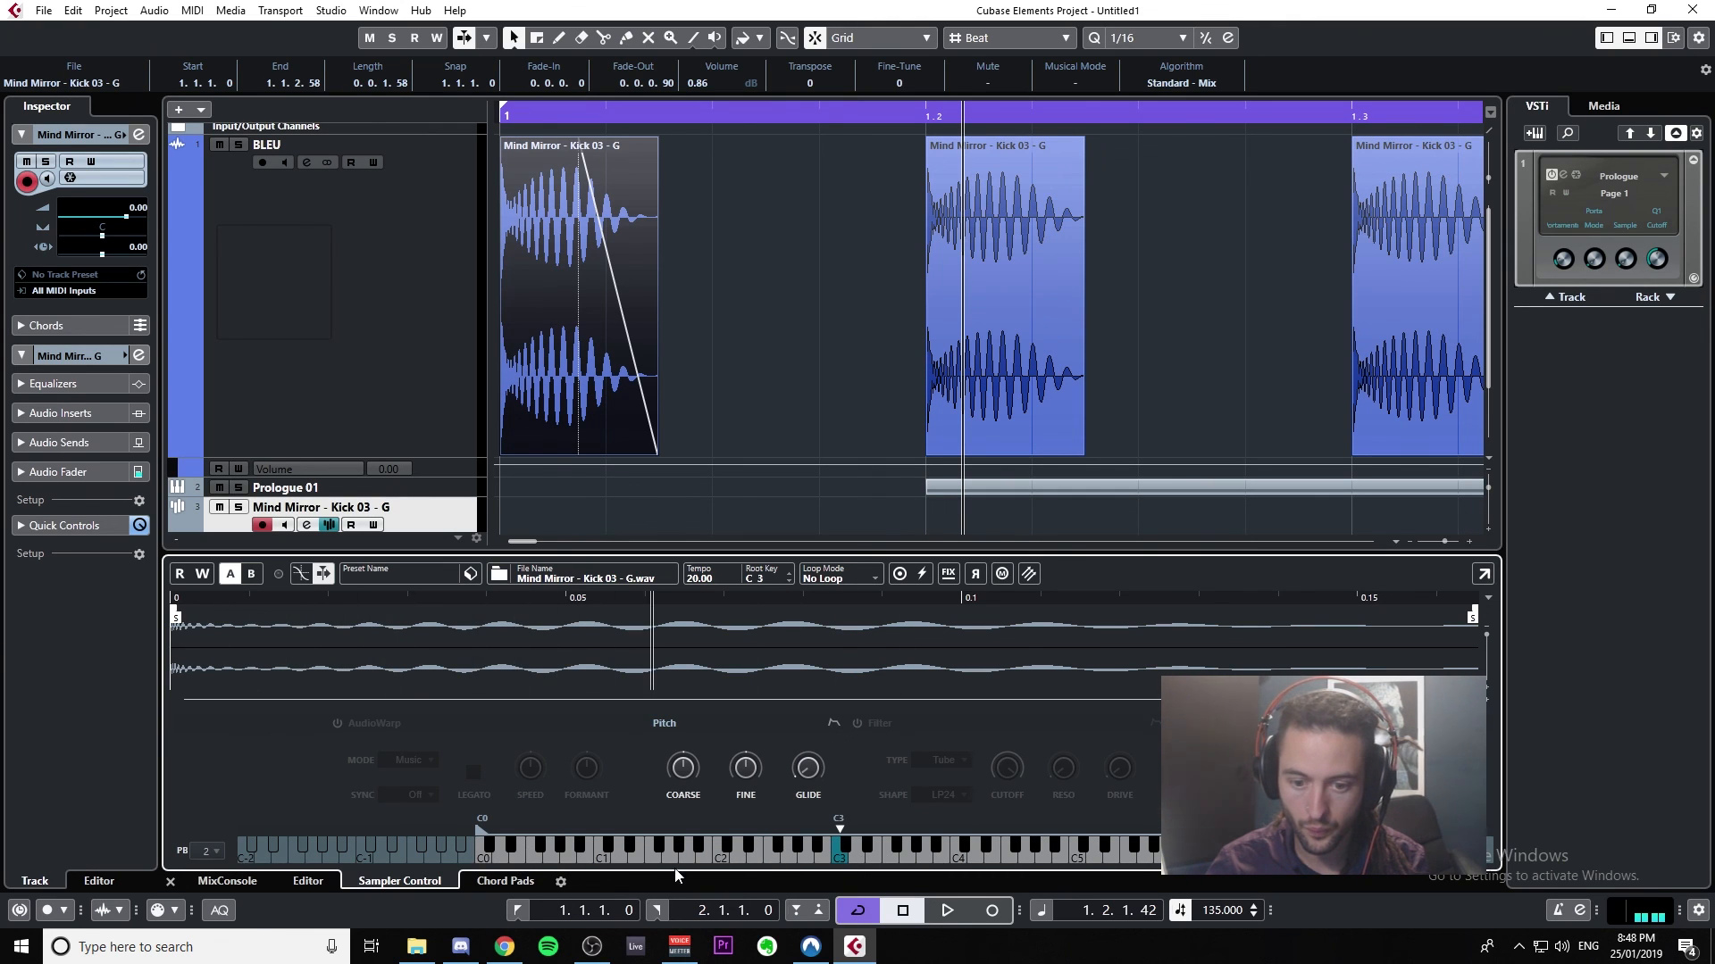
left_click(735, 857)
left_click(892, 854)
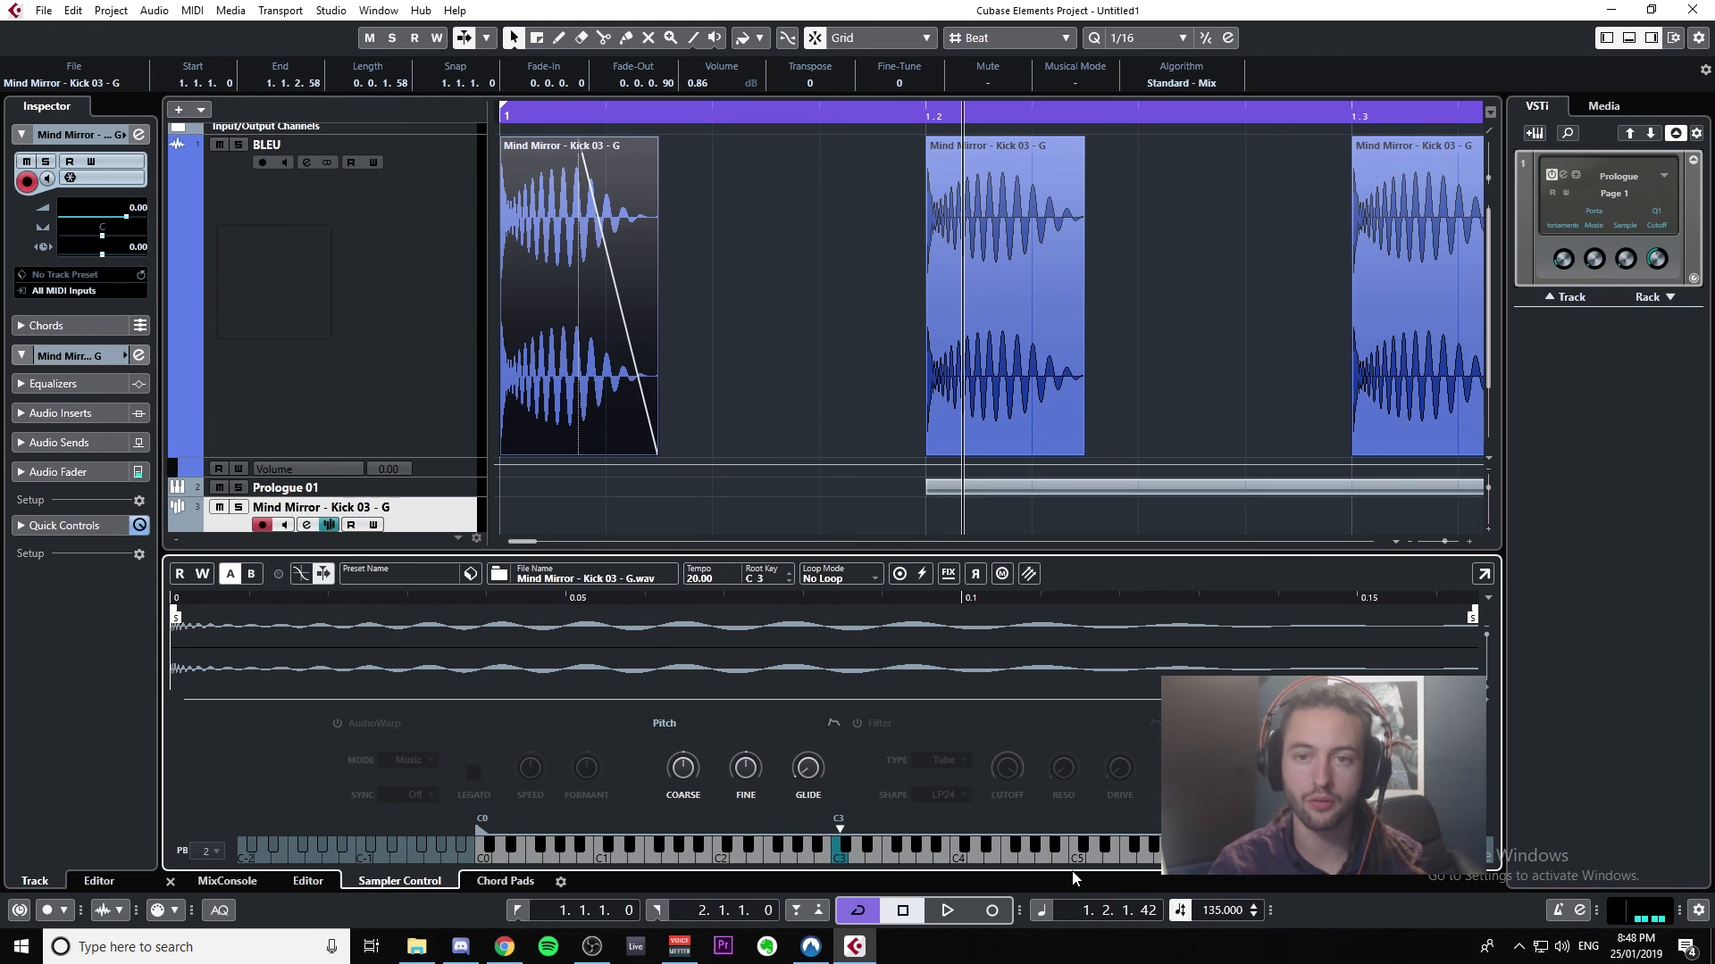